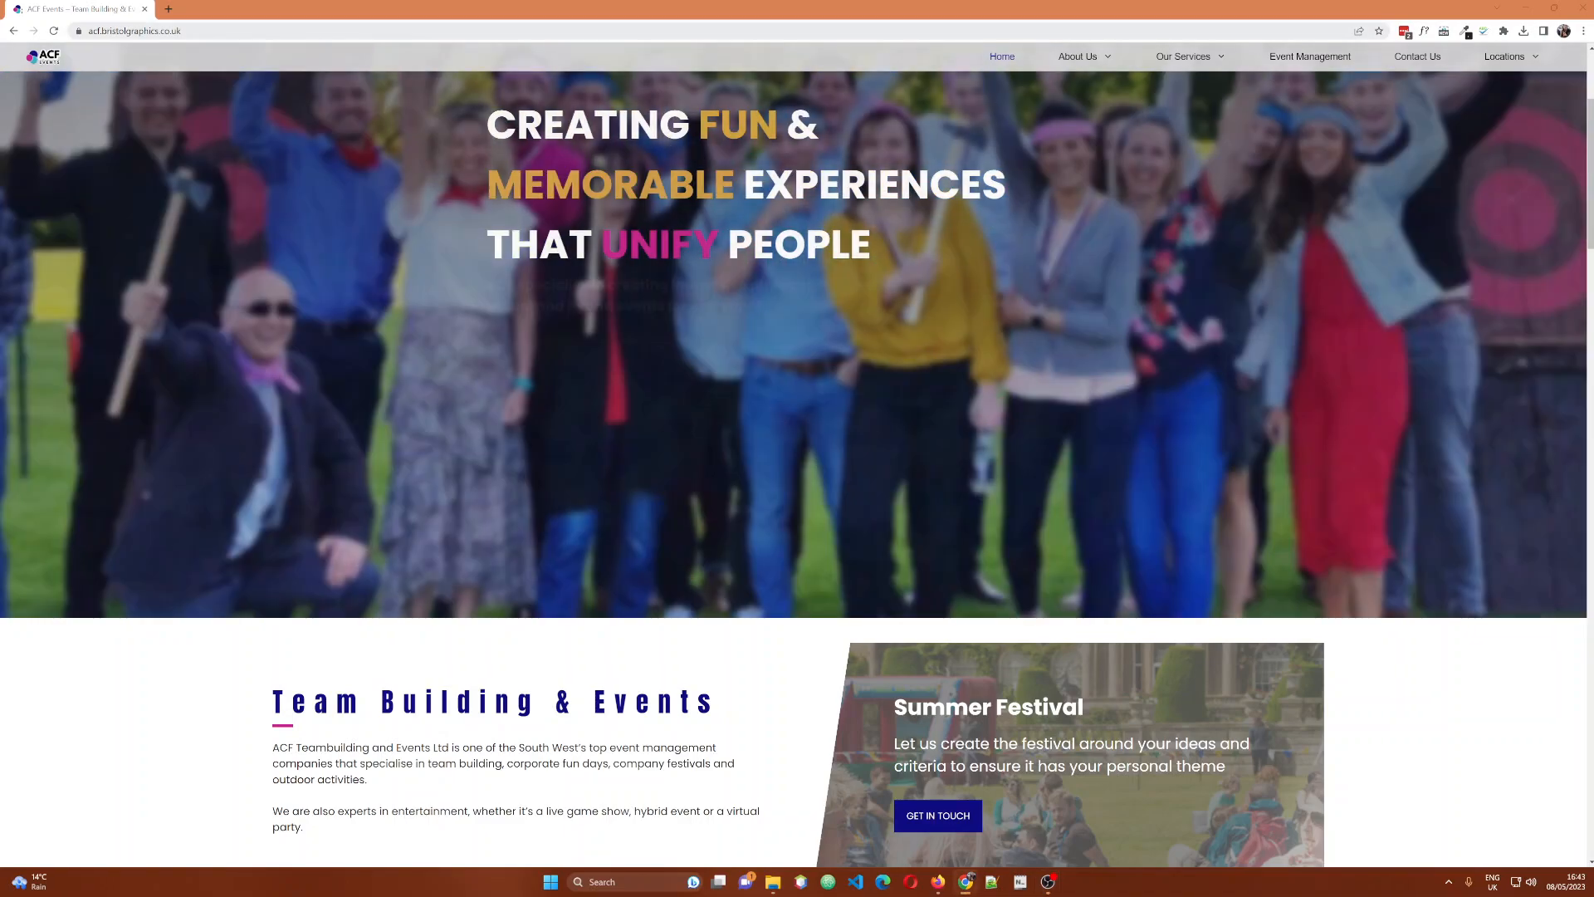
# Load the site's /wp-admin address to view the WordPress login page, and return to the ACF Events home page.
pyautogui.click(249, 30)
pyautogui.click(249, 30)
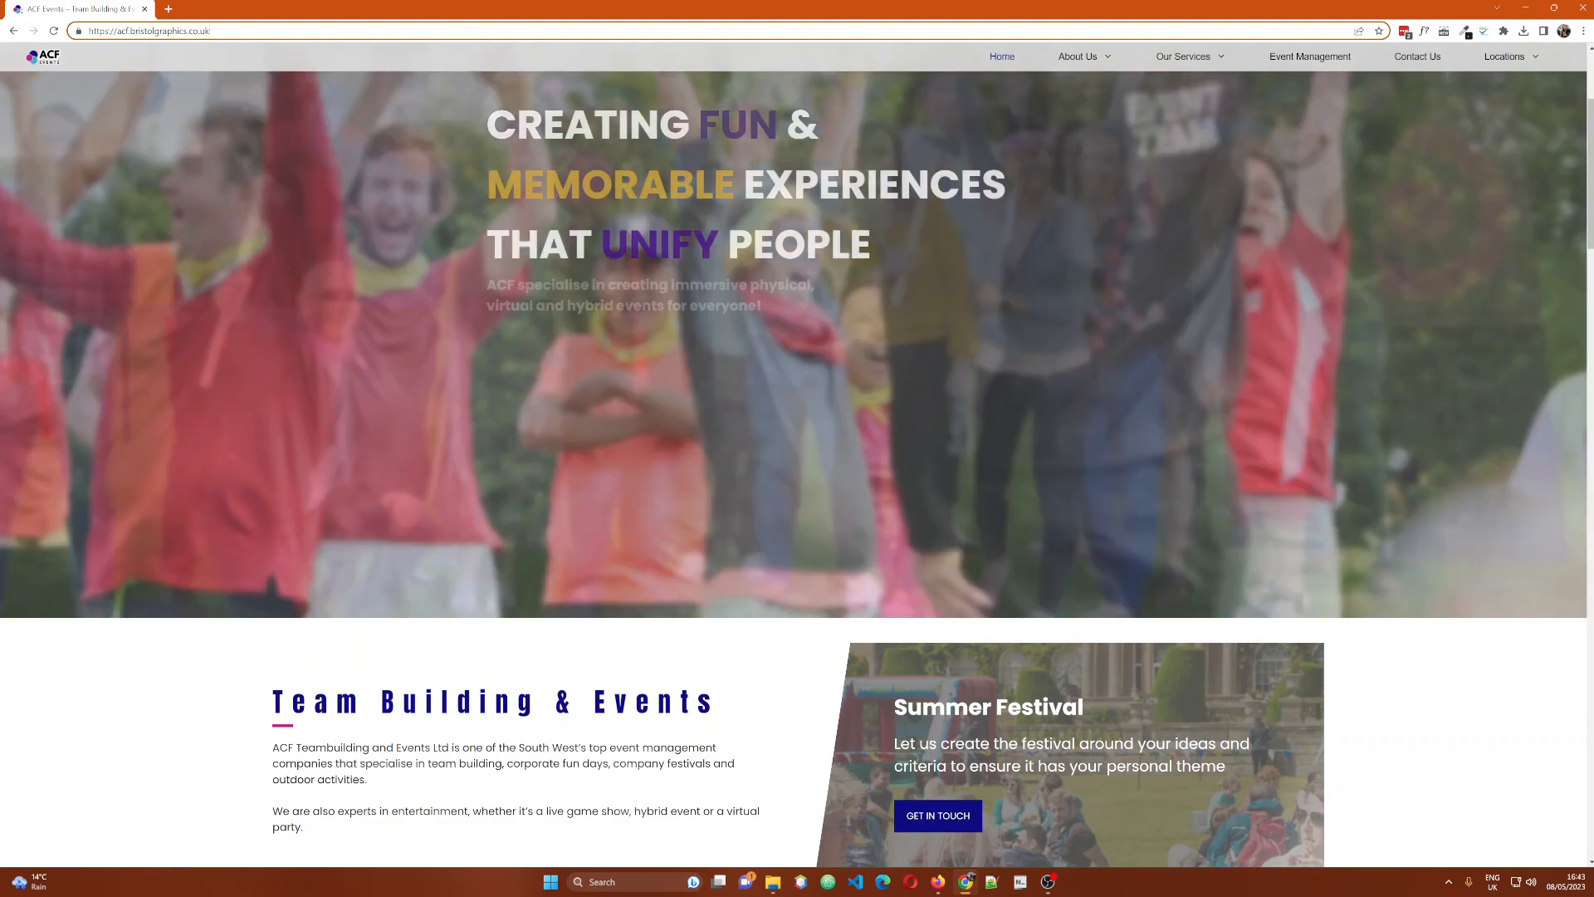
pyautogui.write('/wp-admin')
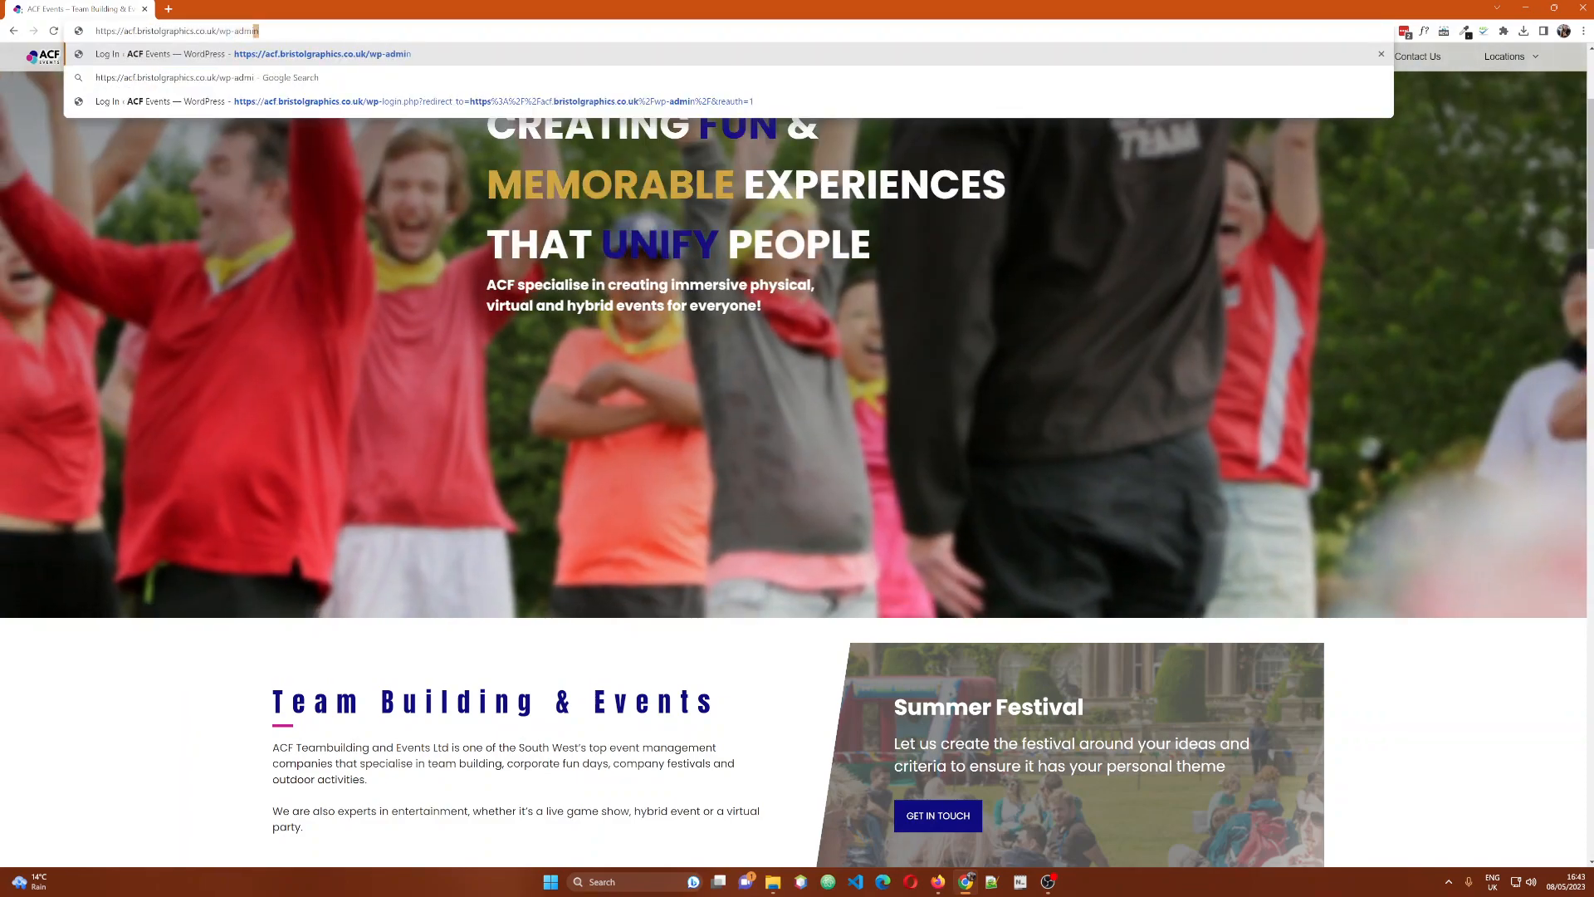
pyautogui.press('Return')
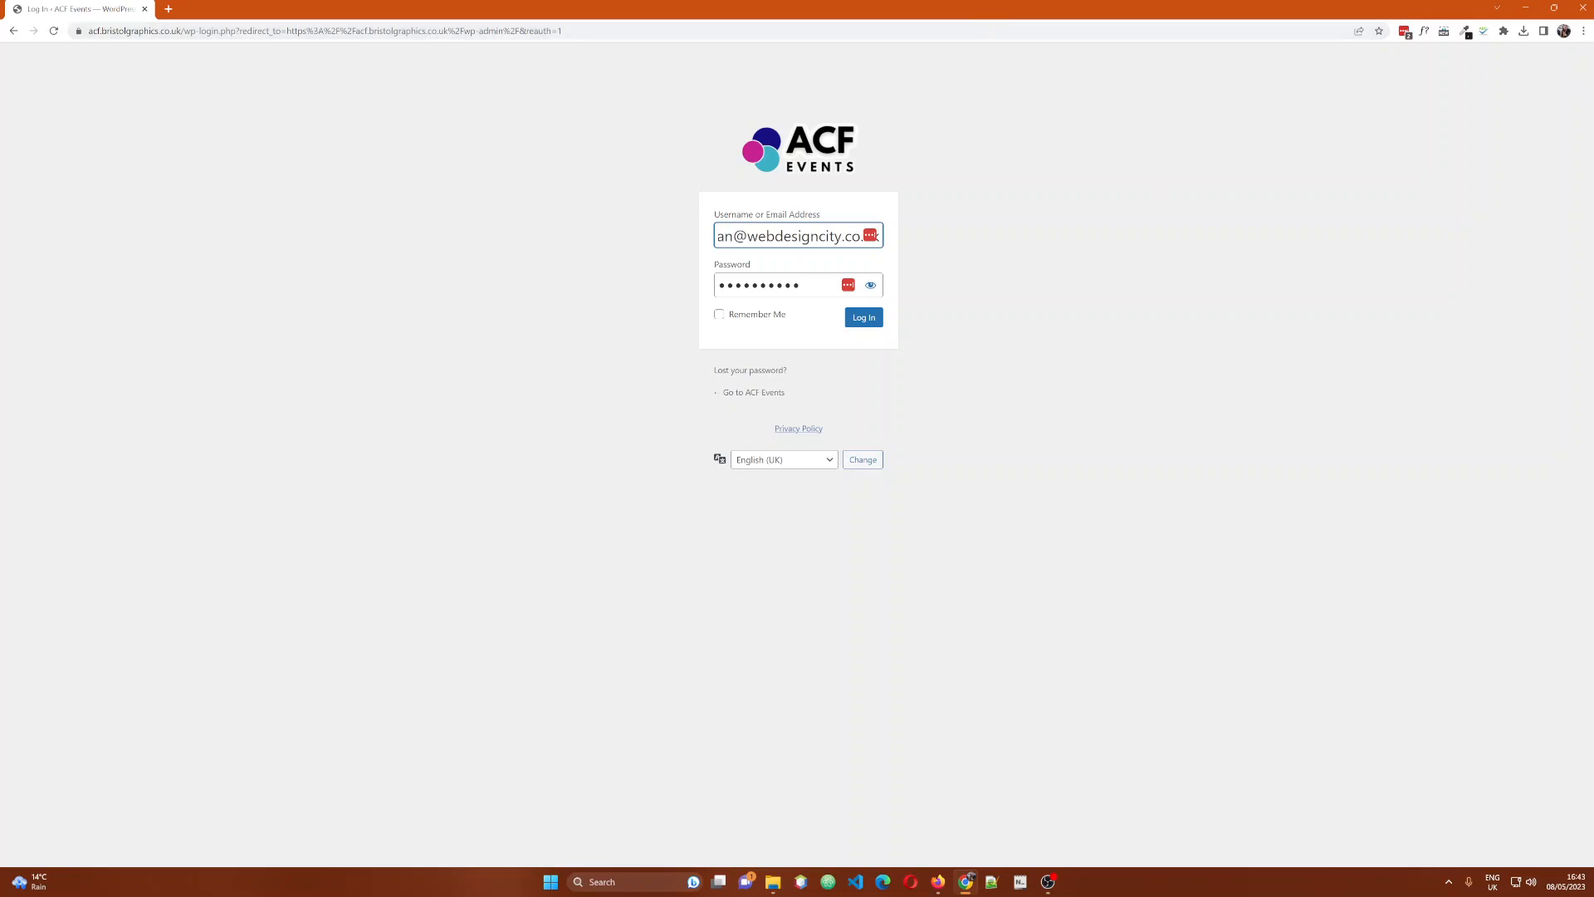
pyautogui.click(13, 31)
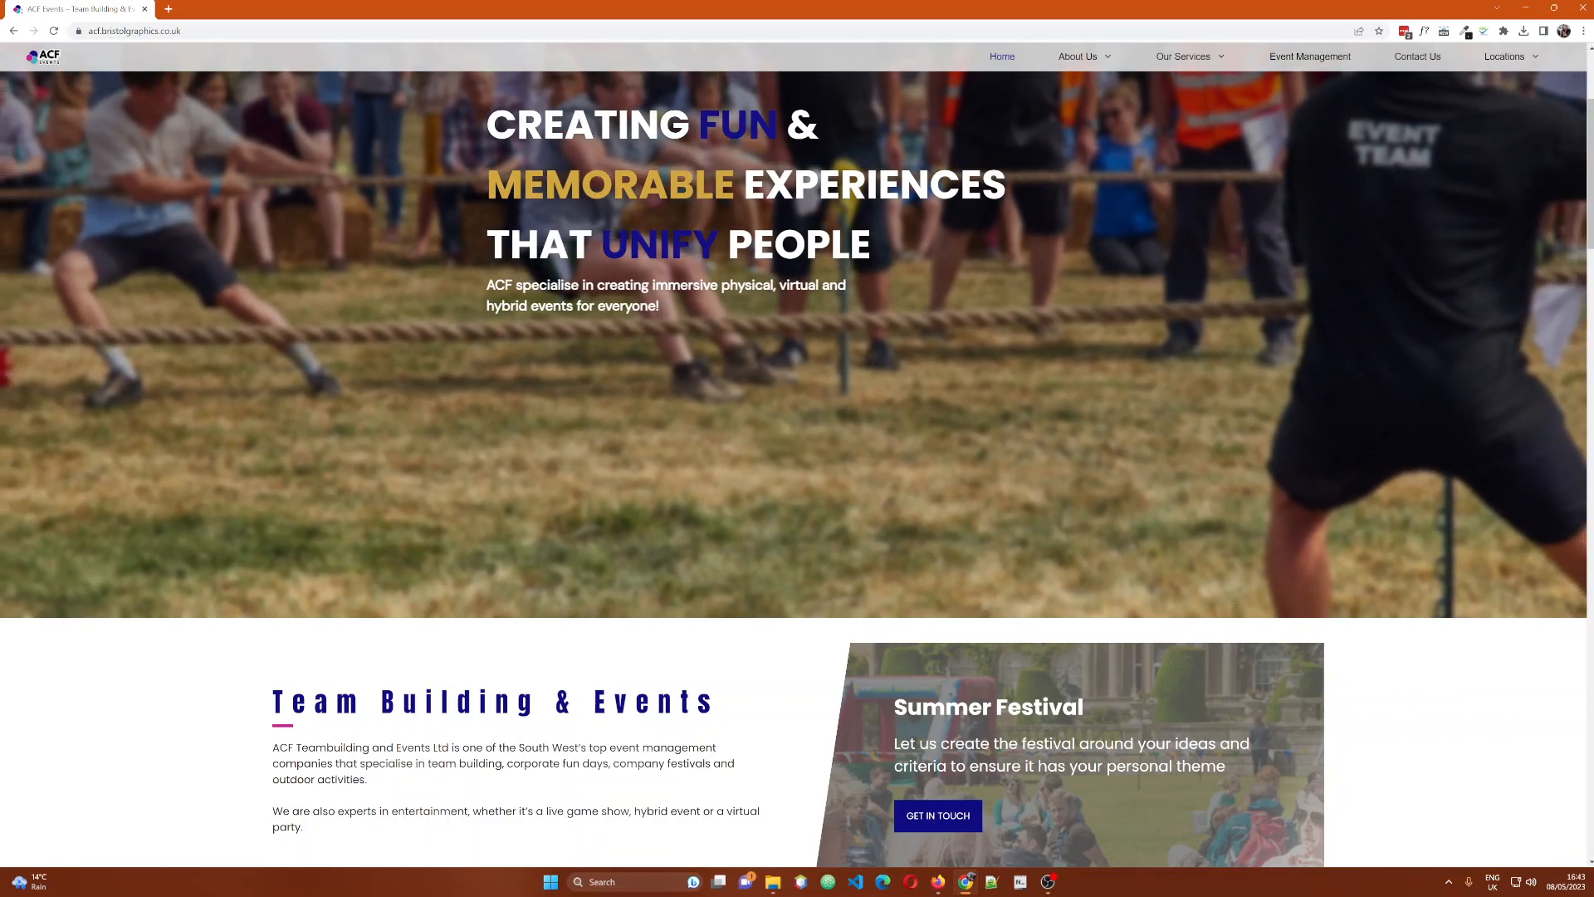
# Switch to the Firefox window holding the WordPress dashboard, bring it onto this screen and maximise it.
pyautogui.hotkey('alt', 'Tab')
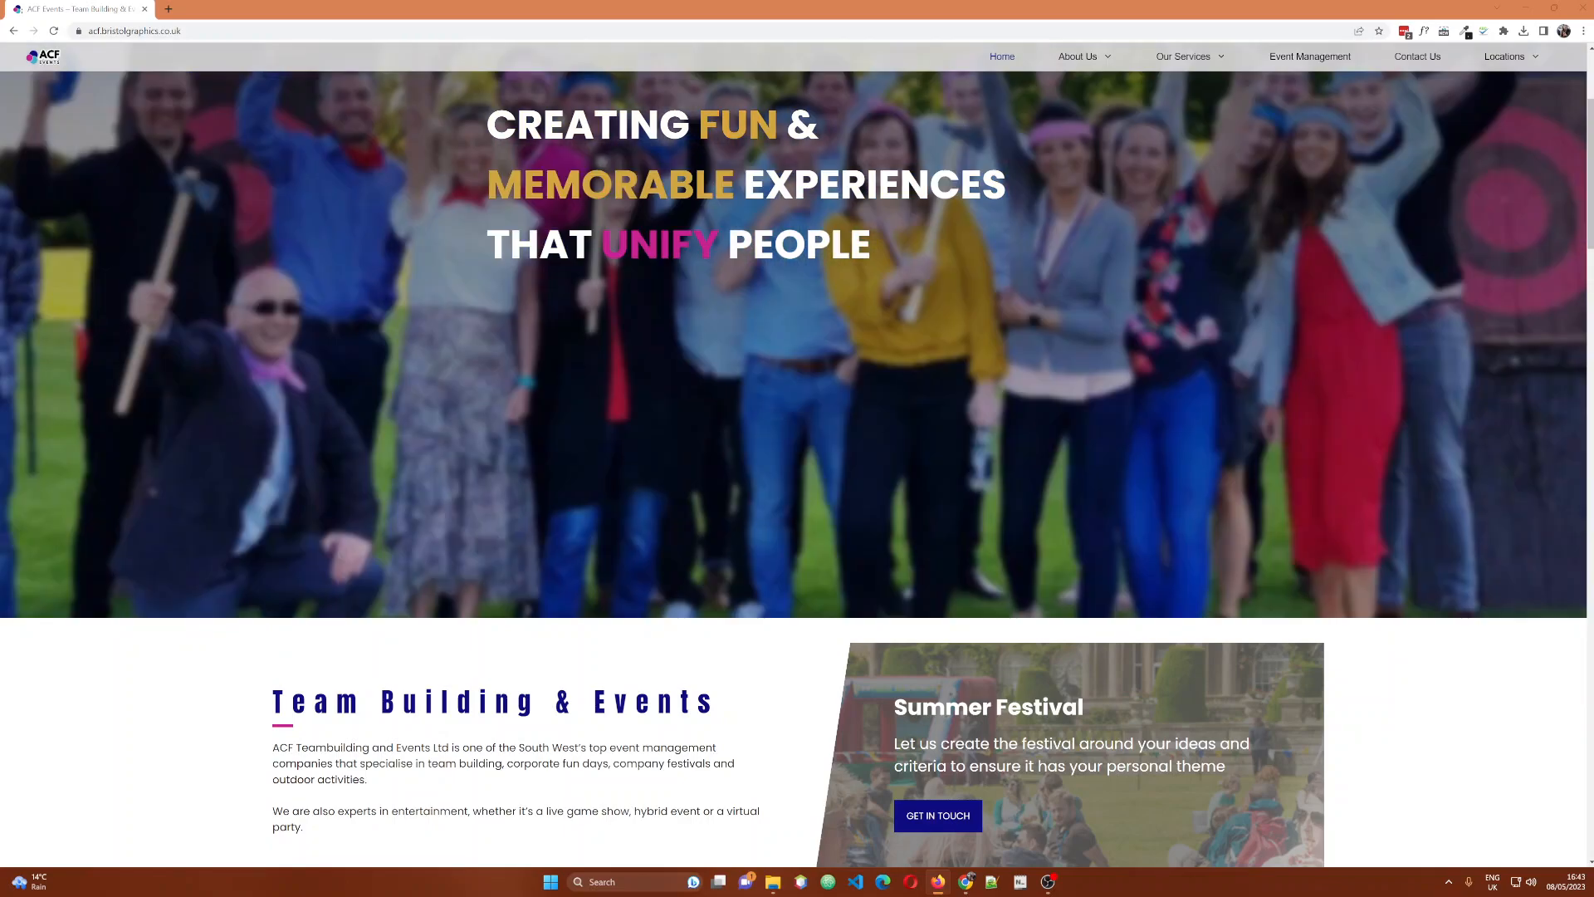
pyautogui.moveTo(0, 93); pyautogui.dragTo(782, 81)
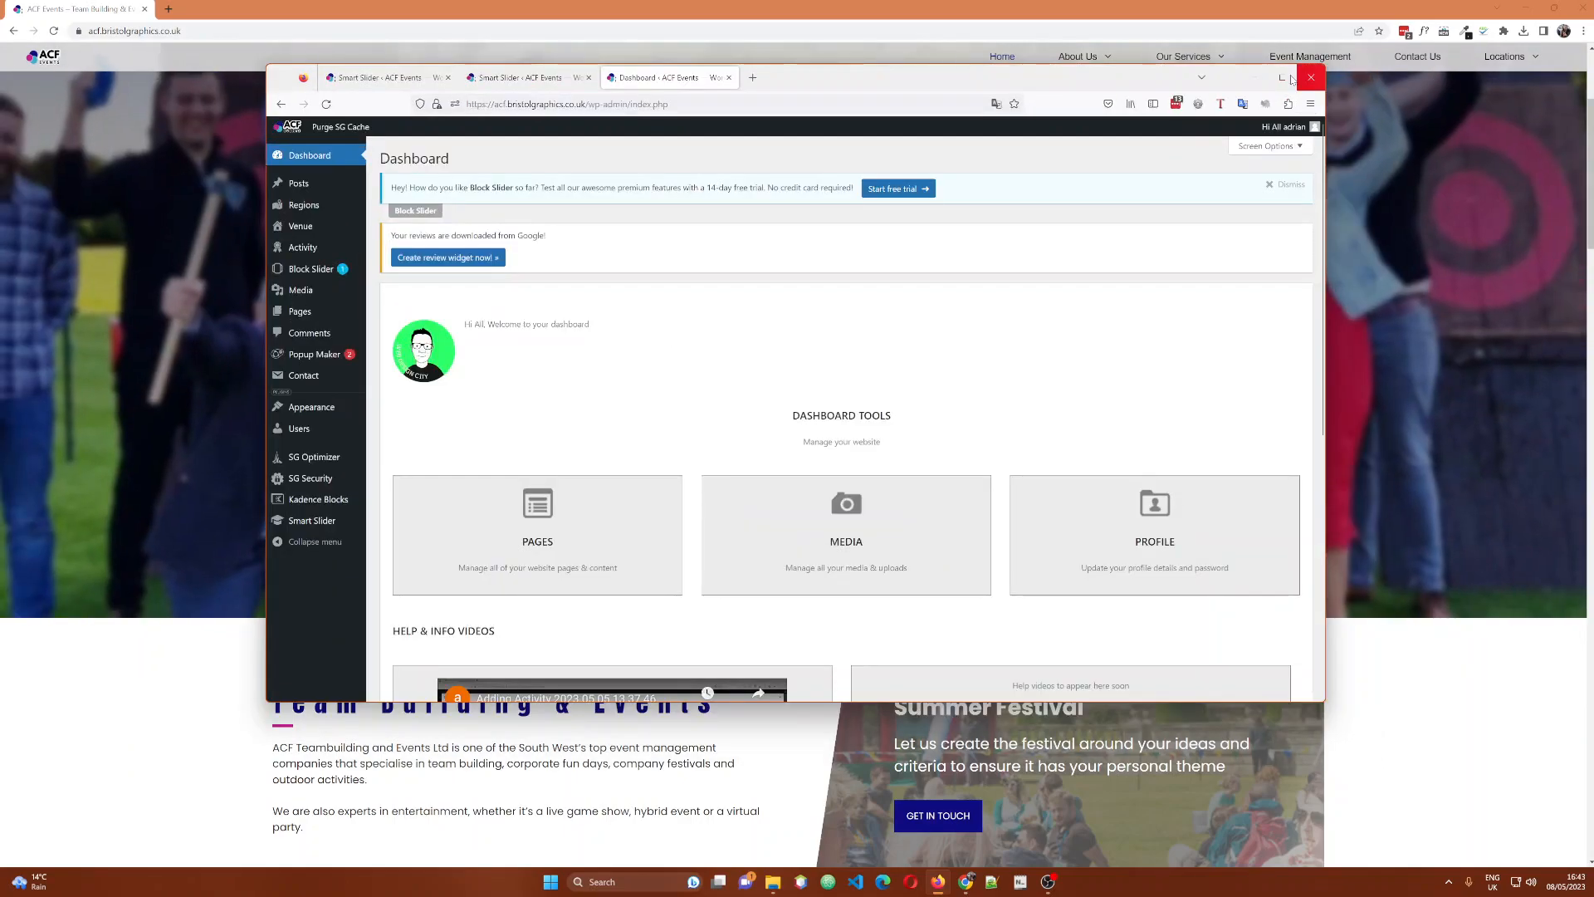
pyautogui.click(1289, 78)
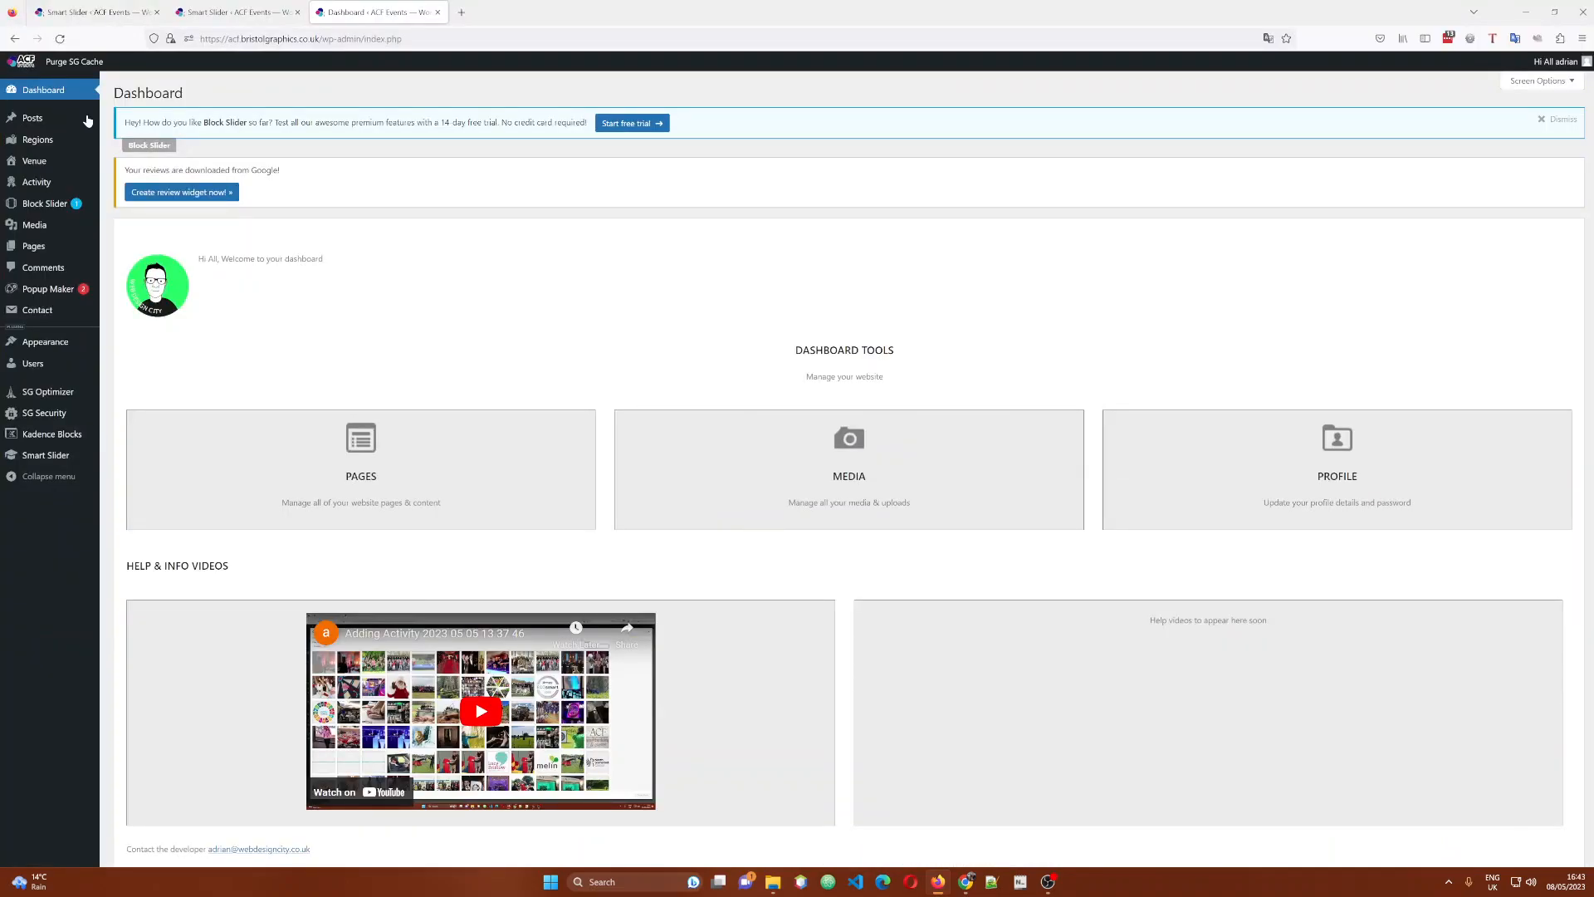
pyautogui.moveTo(127, 131)
pyautogui.moveTo(41, 229)
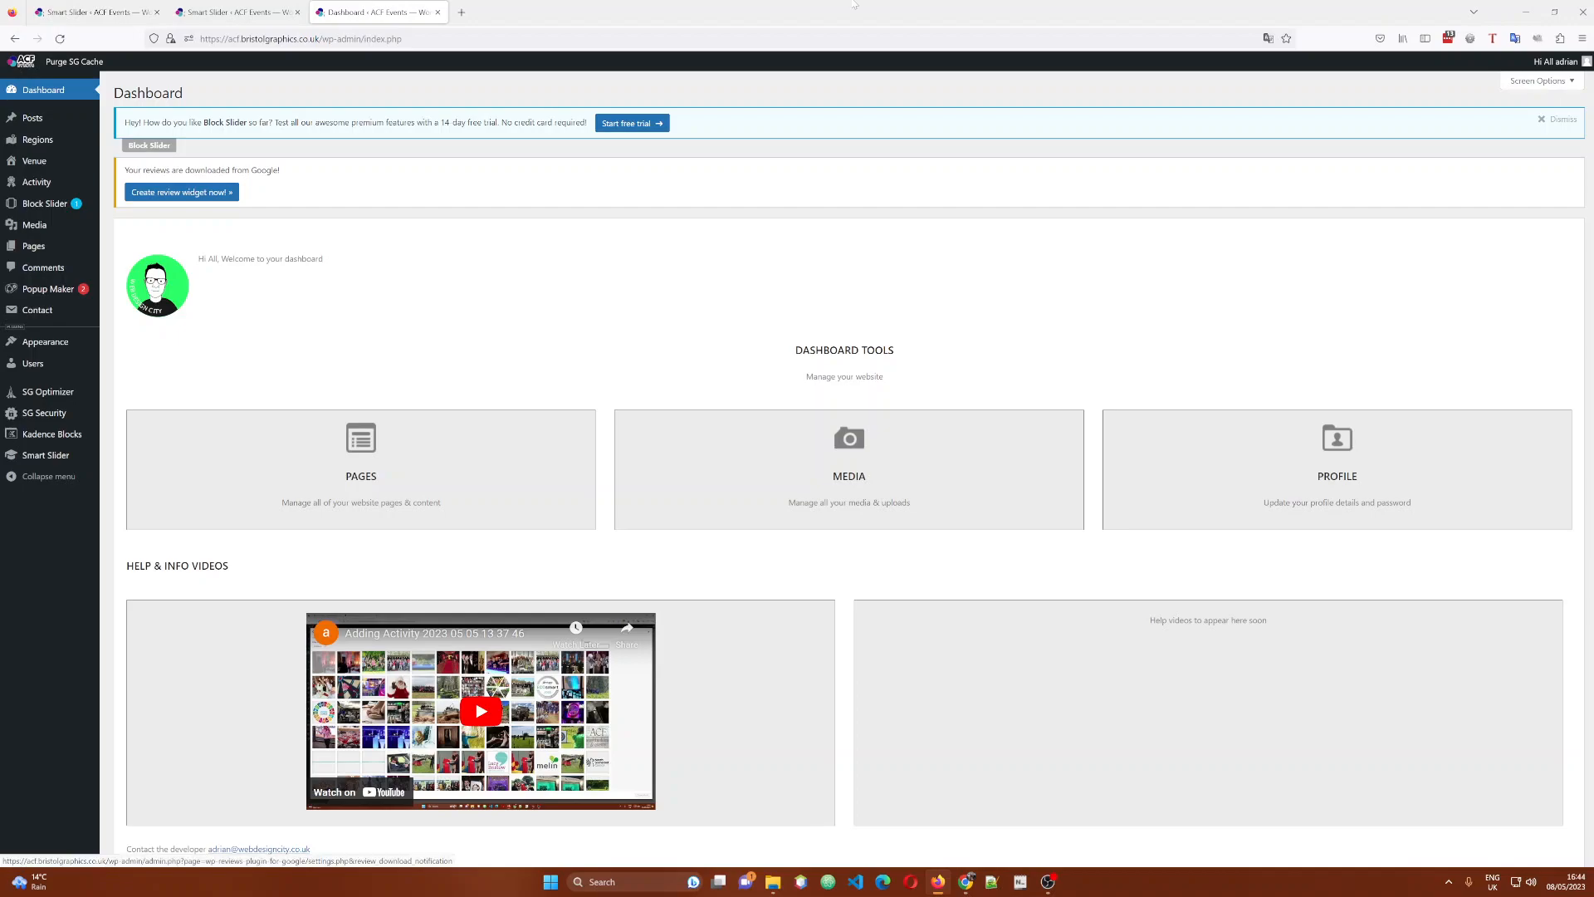
# Return to the public home page in Chrome and examine its slider, Team Building & Events text, search section and service tiles.
pyautogui.moveTo(853, 4); pyautogui.dragTo(854, 0)
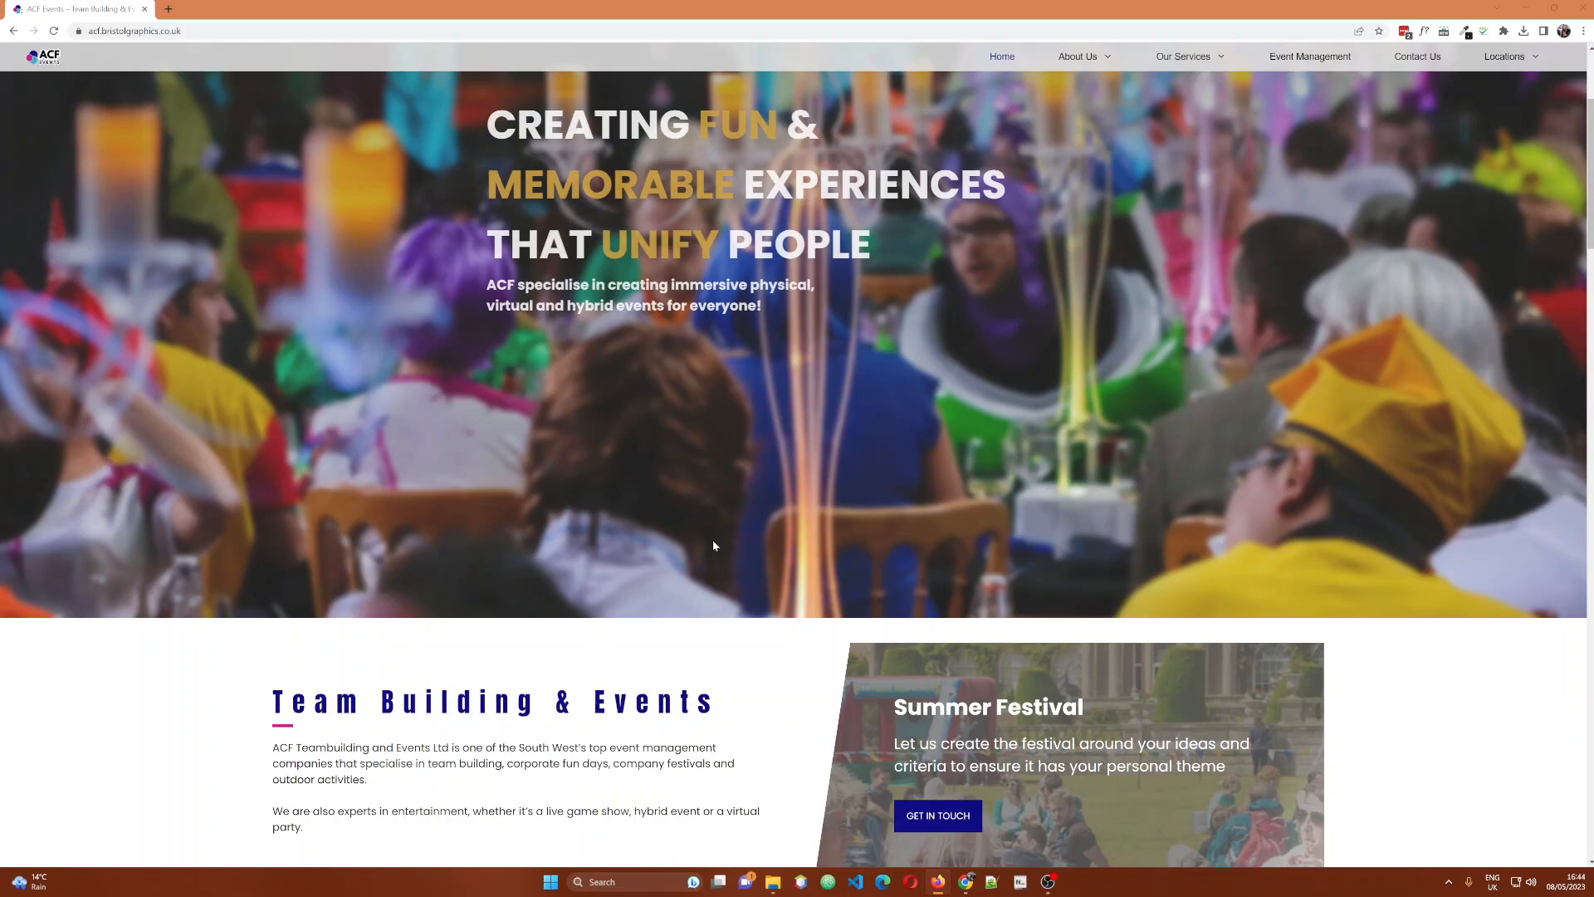
pyautogui.scroll(1, 911, 669)
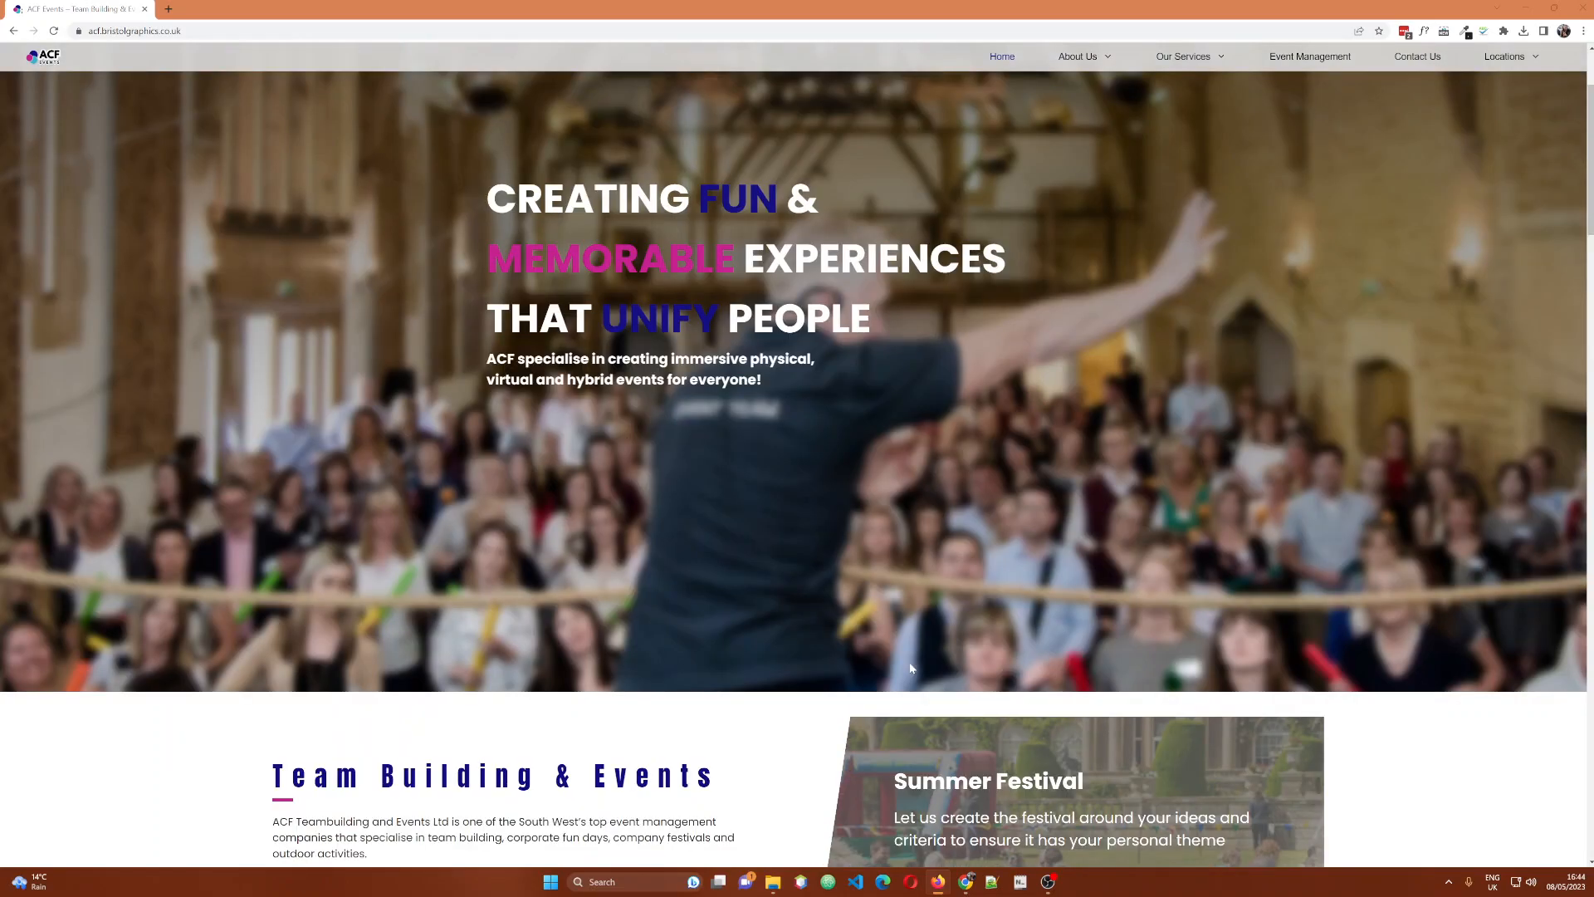
pyautogui.scroll(-3, 910, 668)
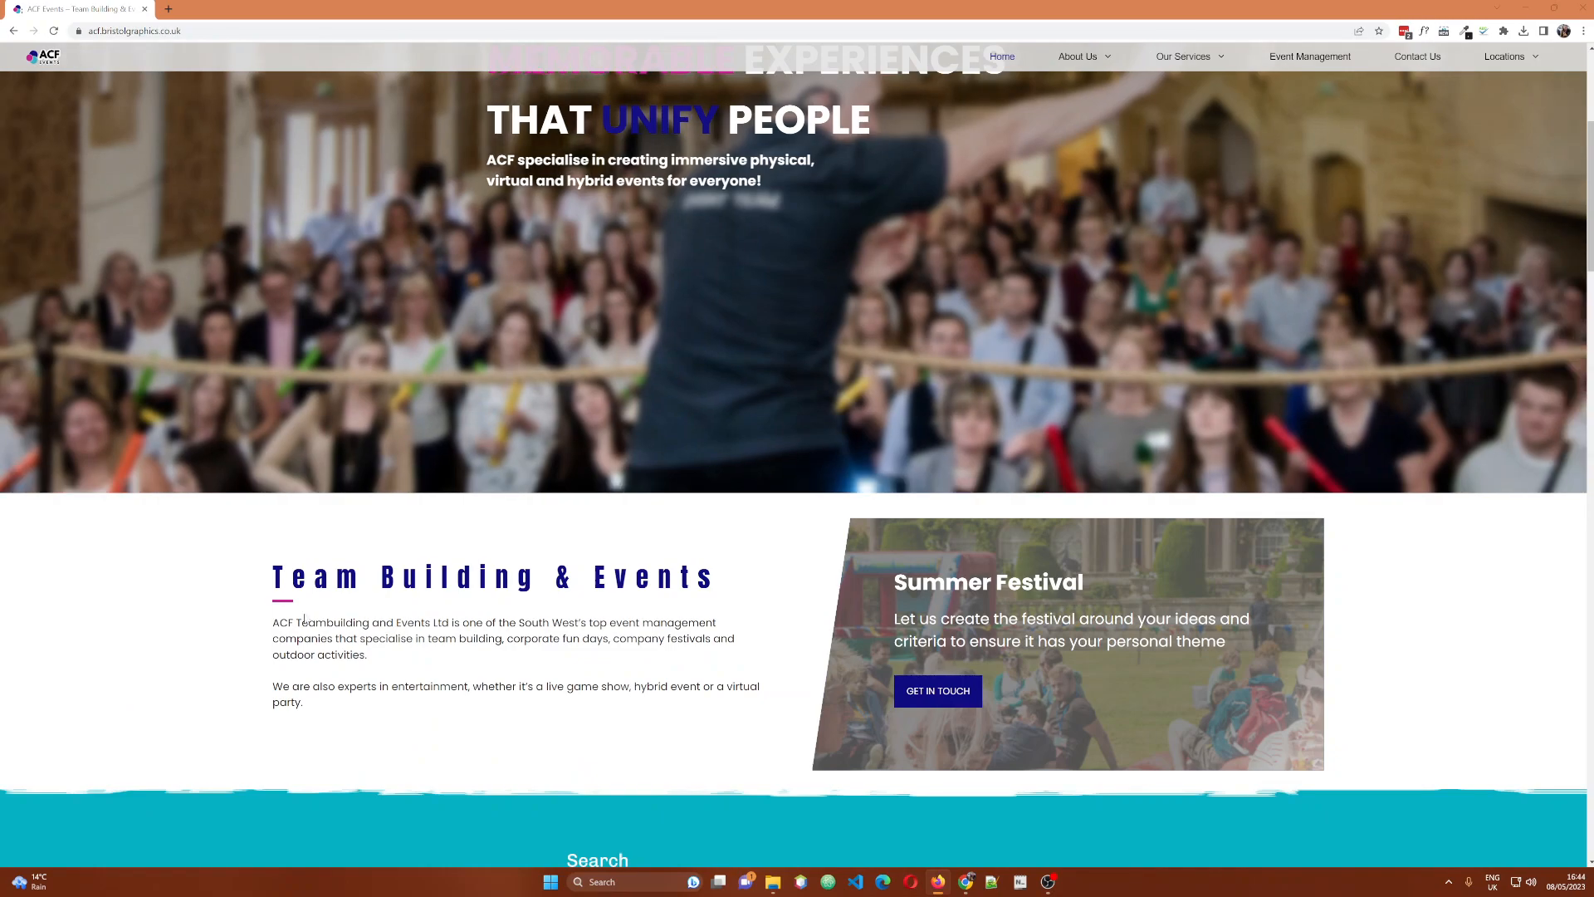
pyautogui.moveTo(315, 578); pyautogui.dragTo(540, 582)
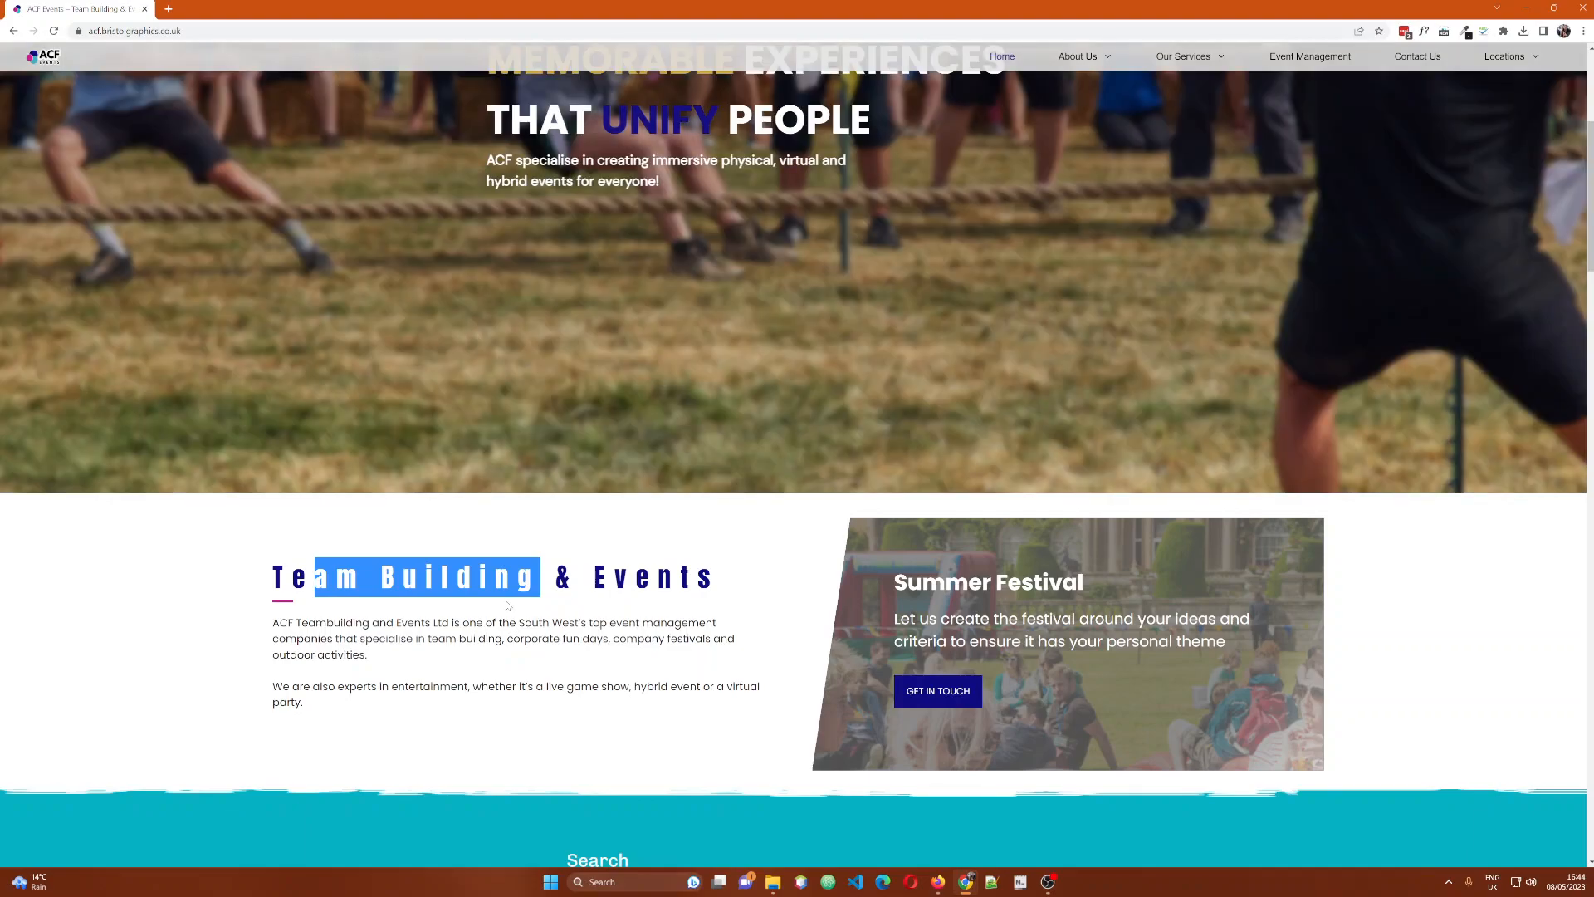
pyautogui.click(509, 605)
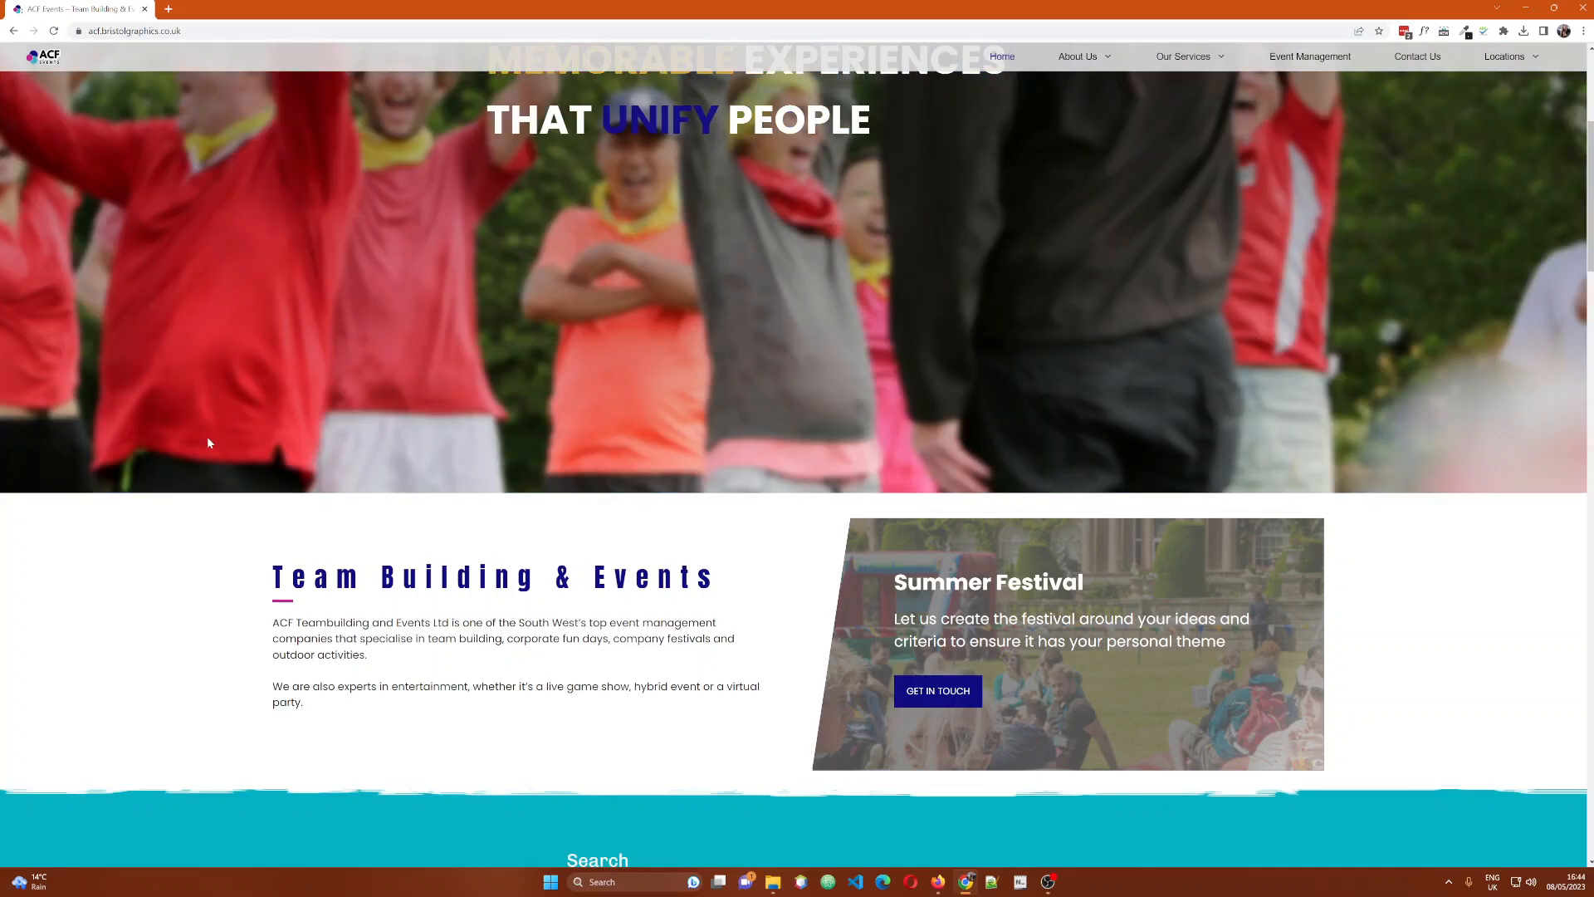
pyautogui.scroll(-2, 207, 436)
pyautogui.moveTo(266, 497); pyautogui.dragTo(442, 554)
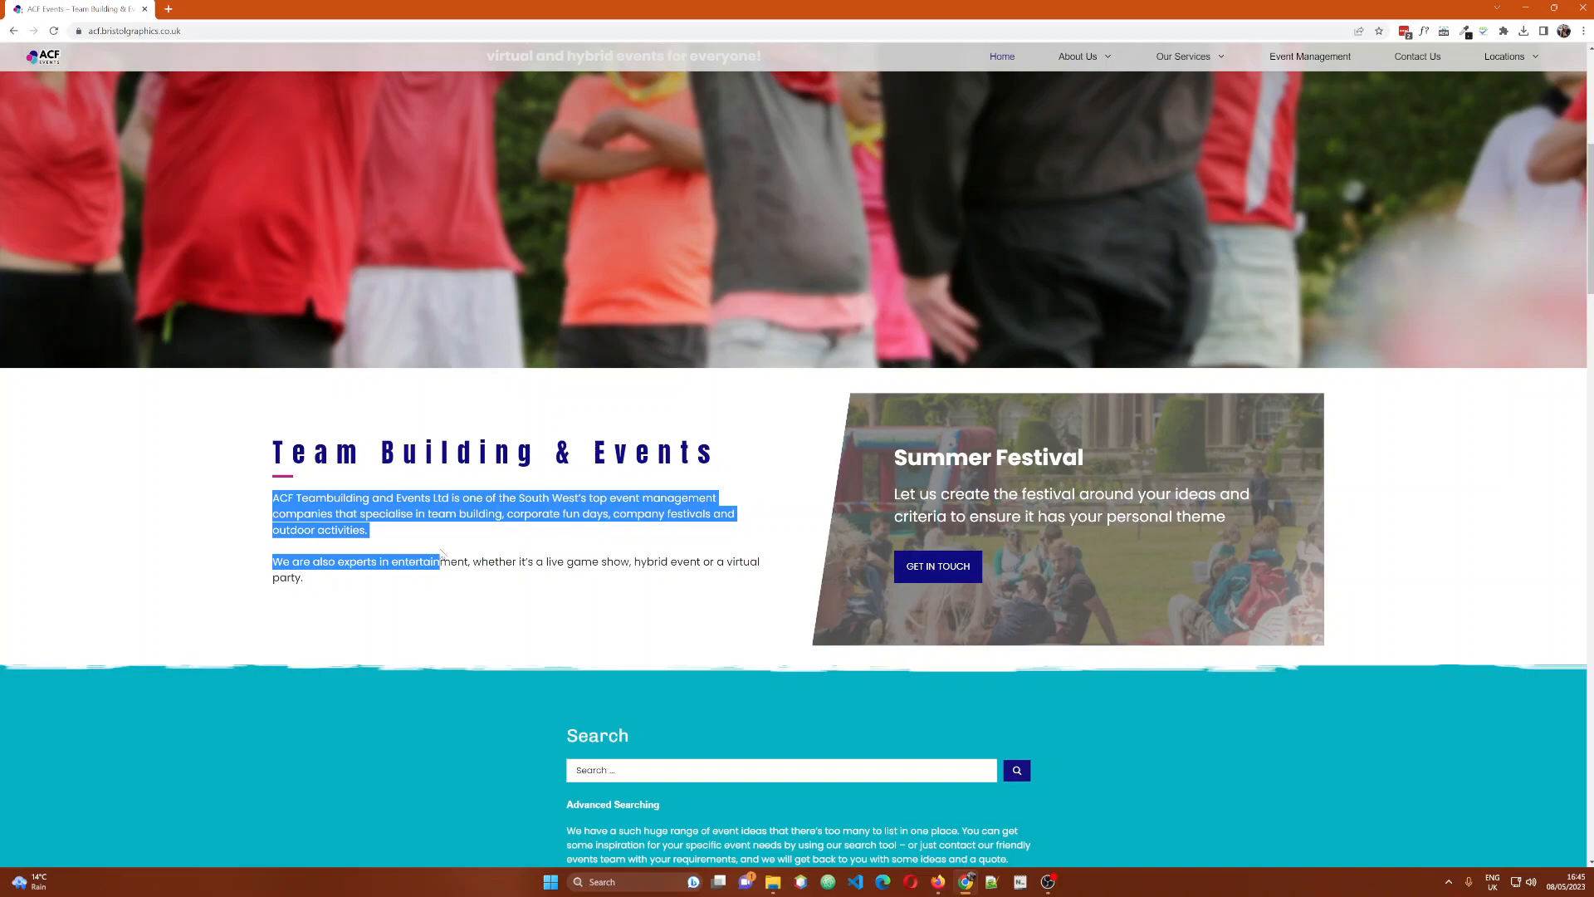
pyautogui.scroll(-1, 673, 644)
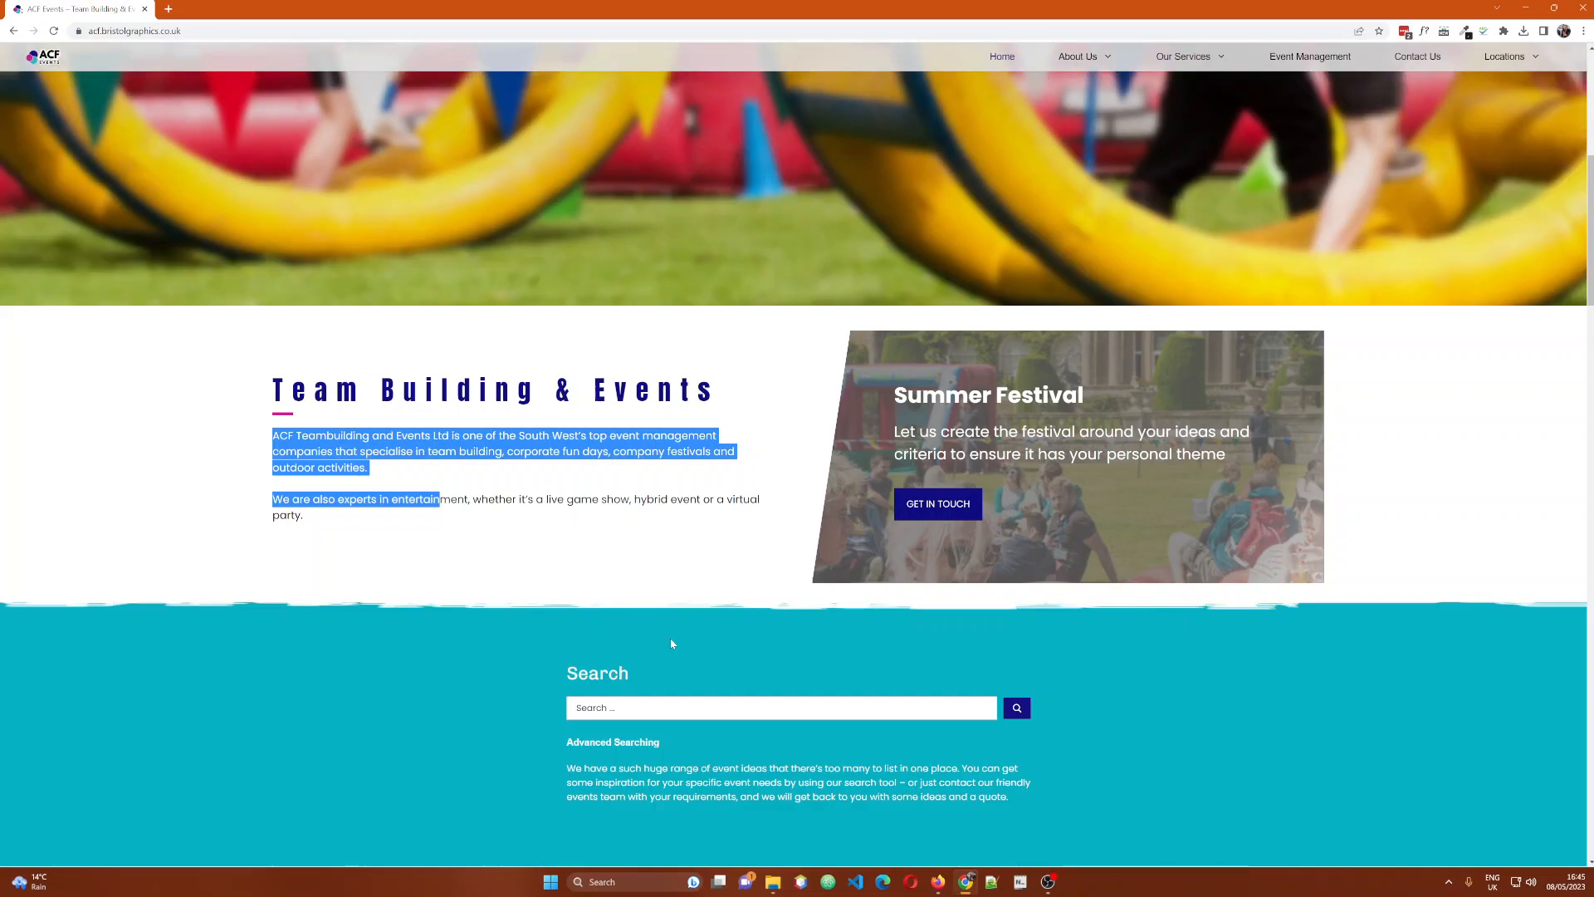
pyautogui.scroll(-5, 672, 643)
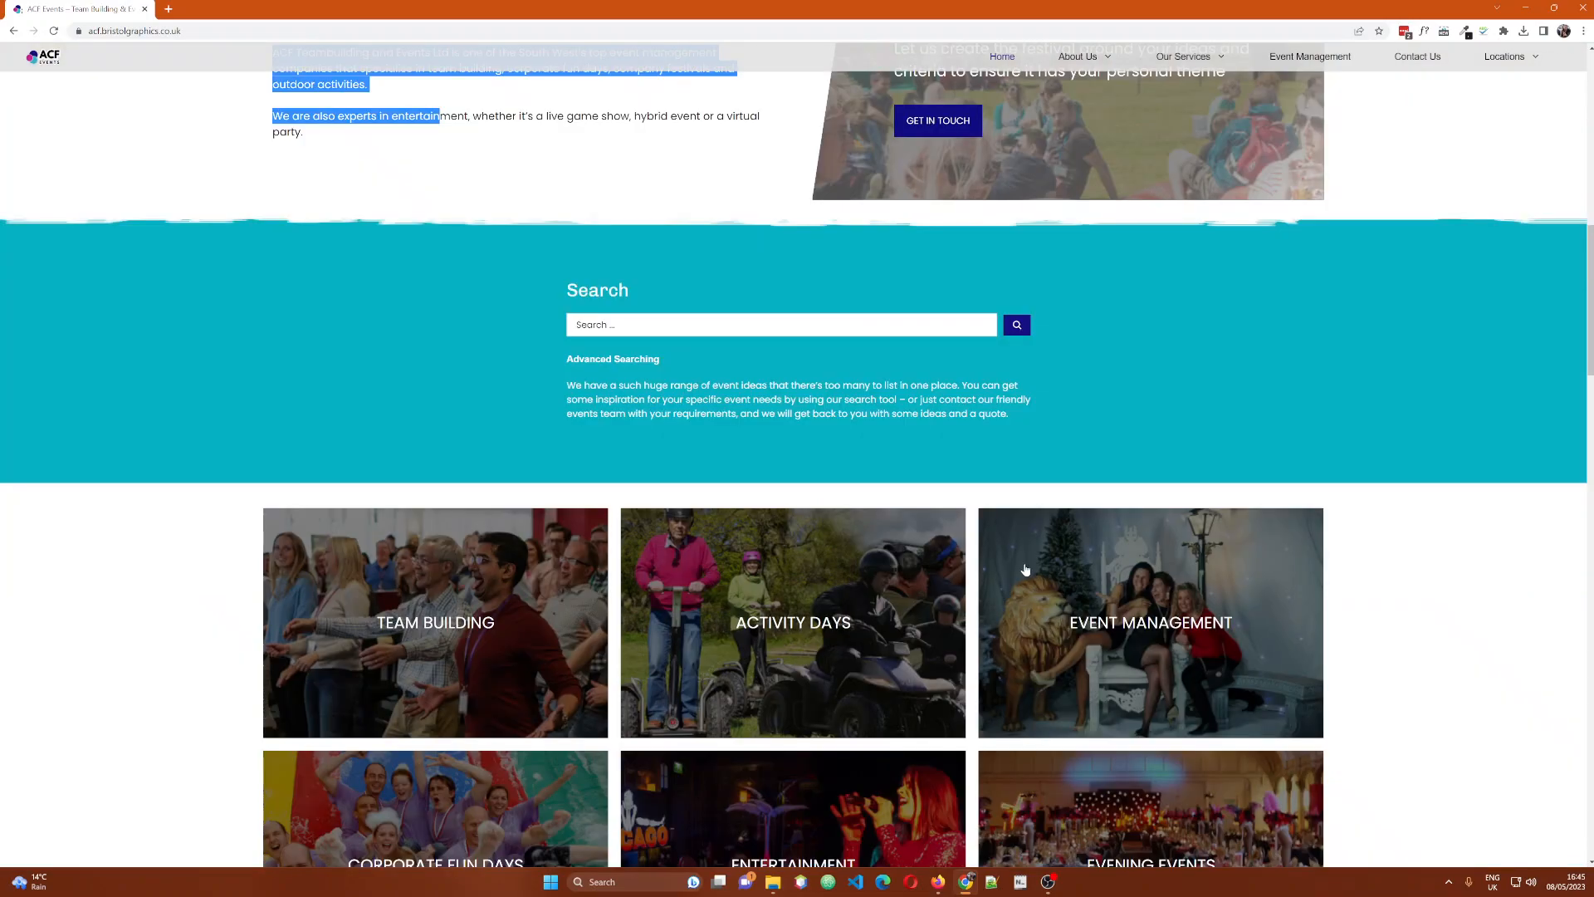
pyautogui.scroll(-6, 1025, 570)
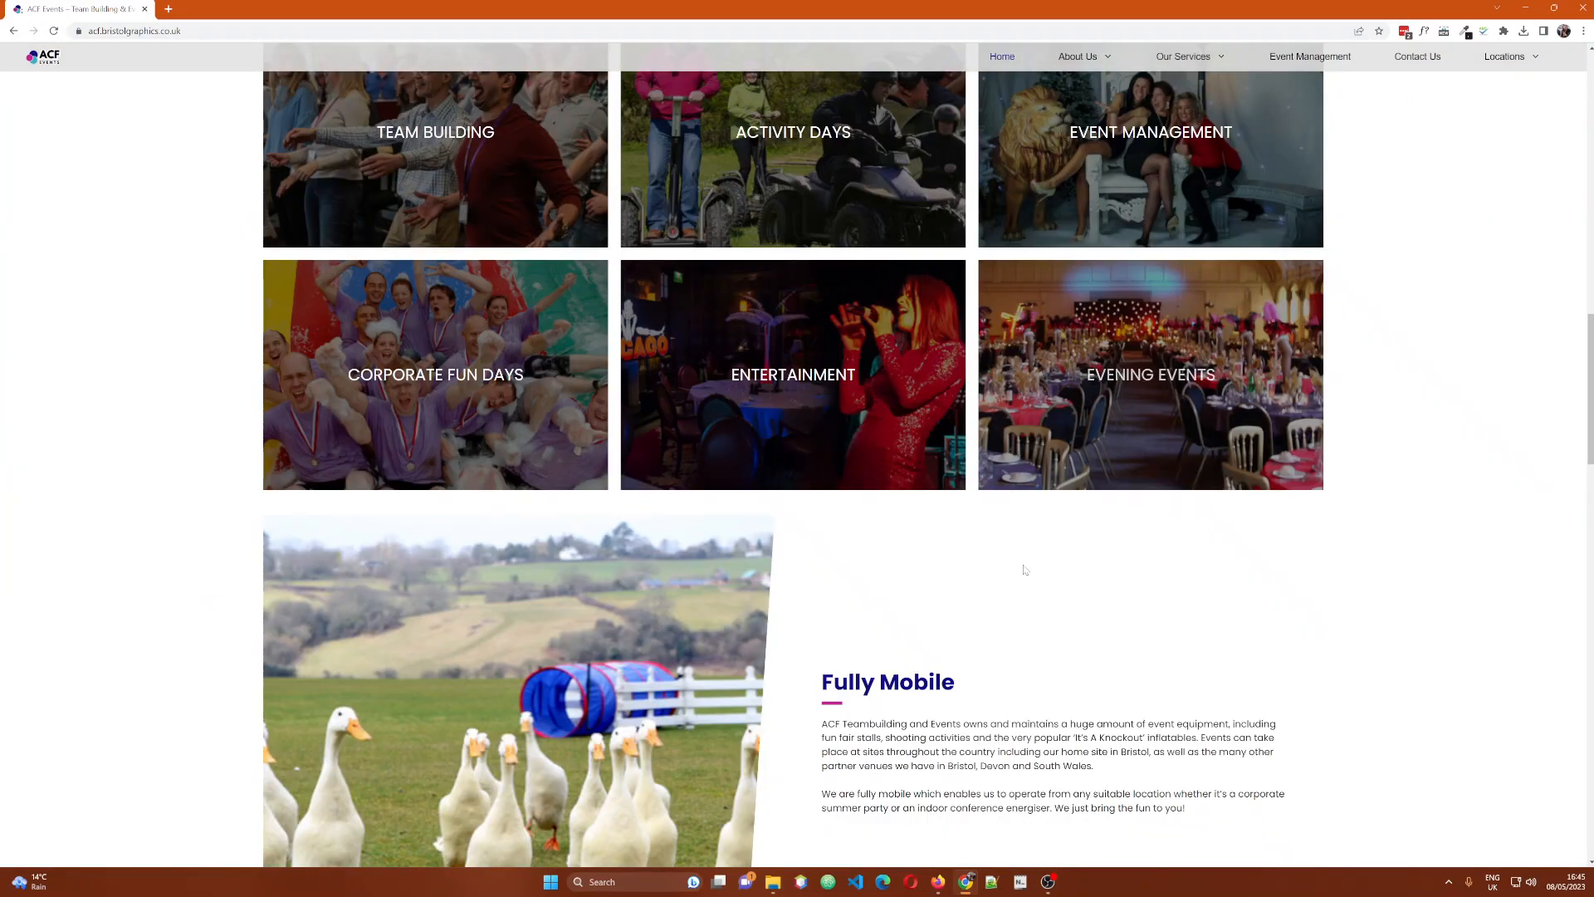
pyautogui.scroll(-5, 1025, 570)
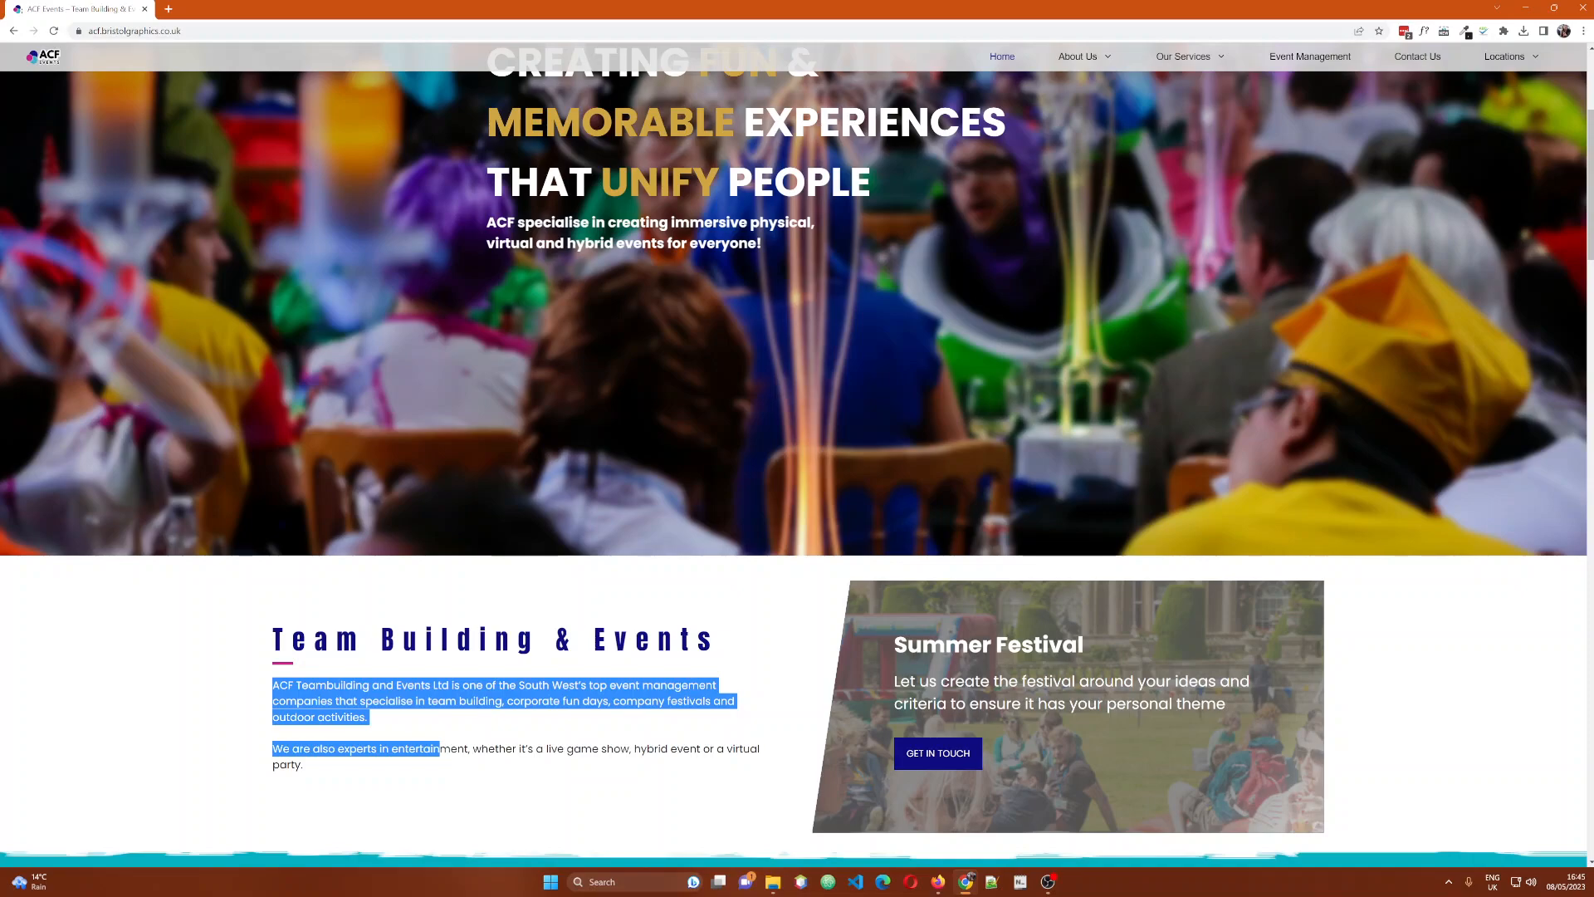
pyautogui.scroll(4, 644, 291)
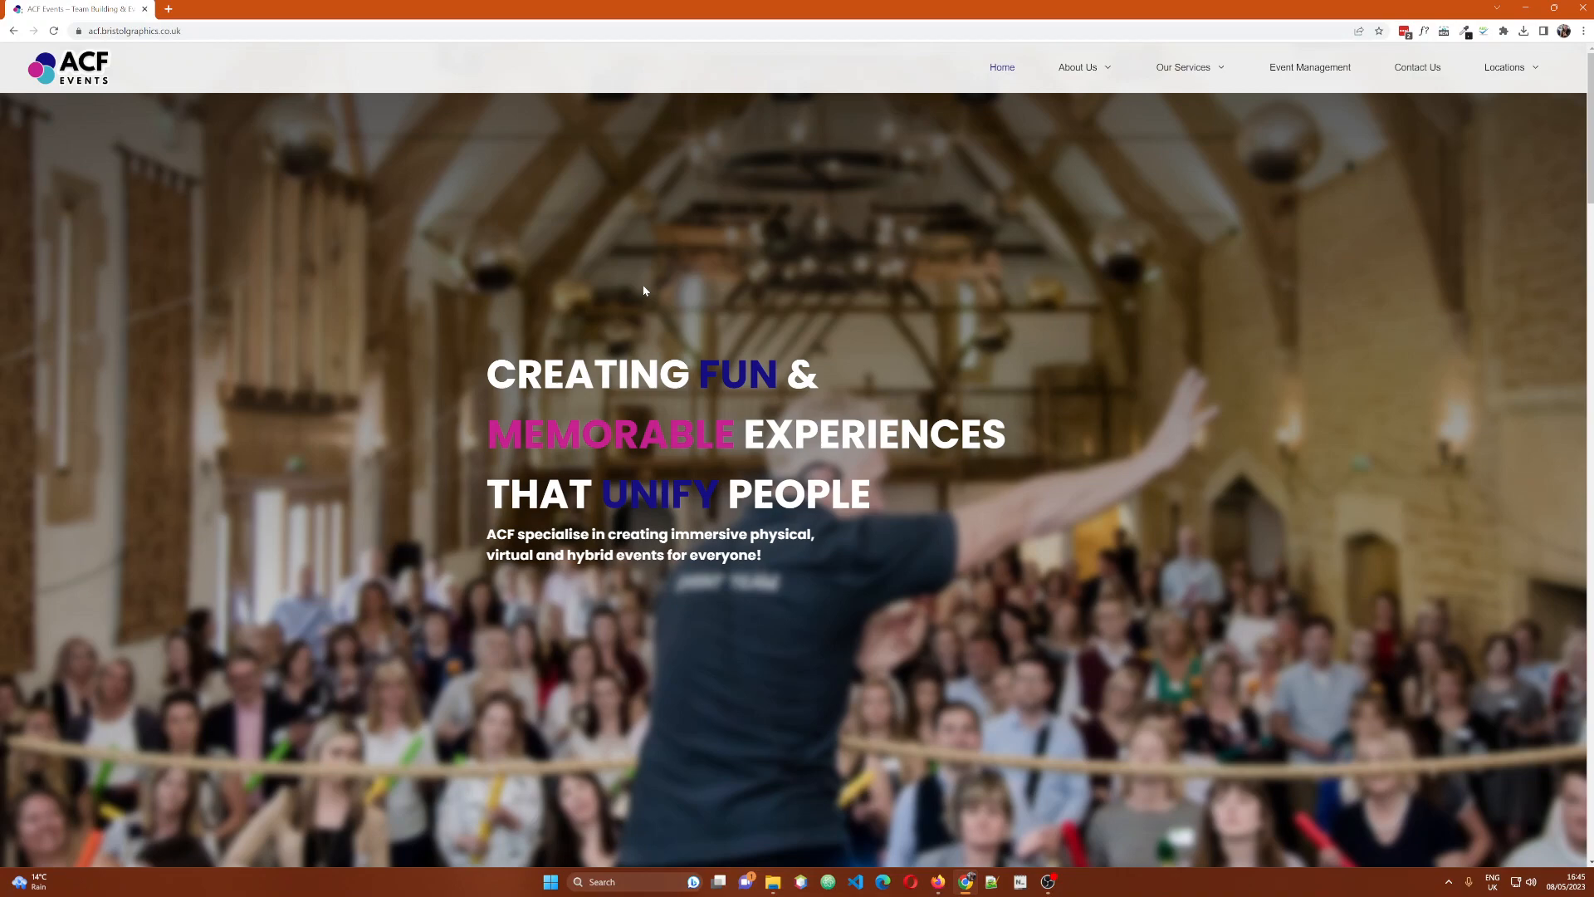
# Open the About page and examine its introduction, core values graphic, service list and testimonials.
pyautogui.click(1055, 102)
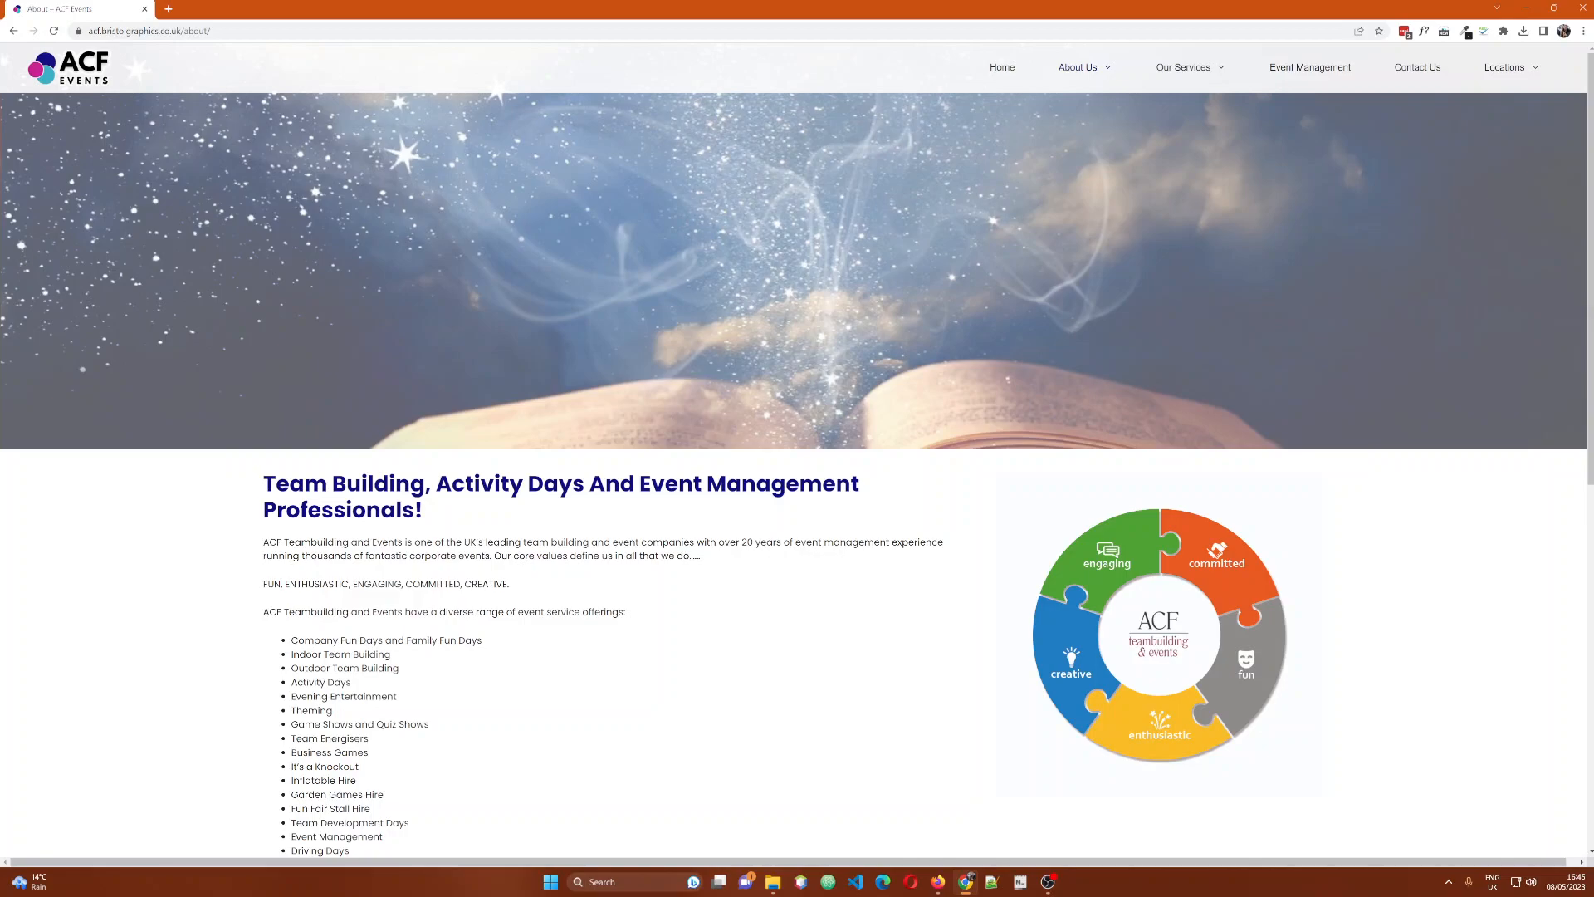
pyautogui.scroll(-1, 510, 535)
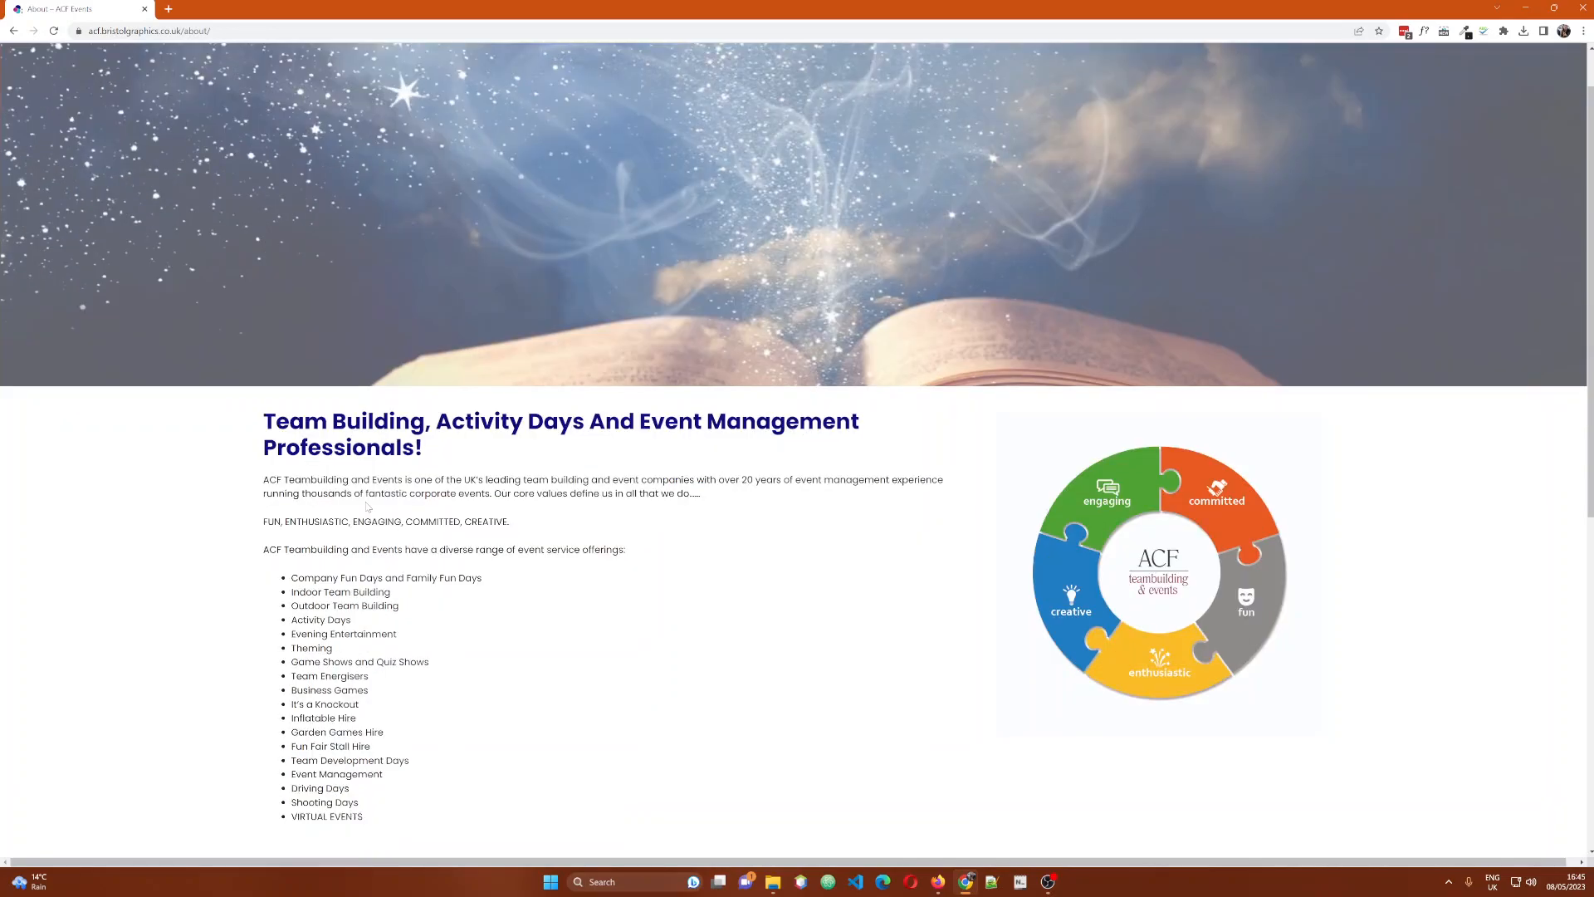
pyautogui.moveTo(323, 494); pyautogui.dragTo(386, 508)
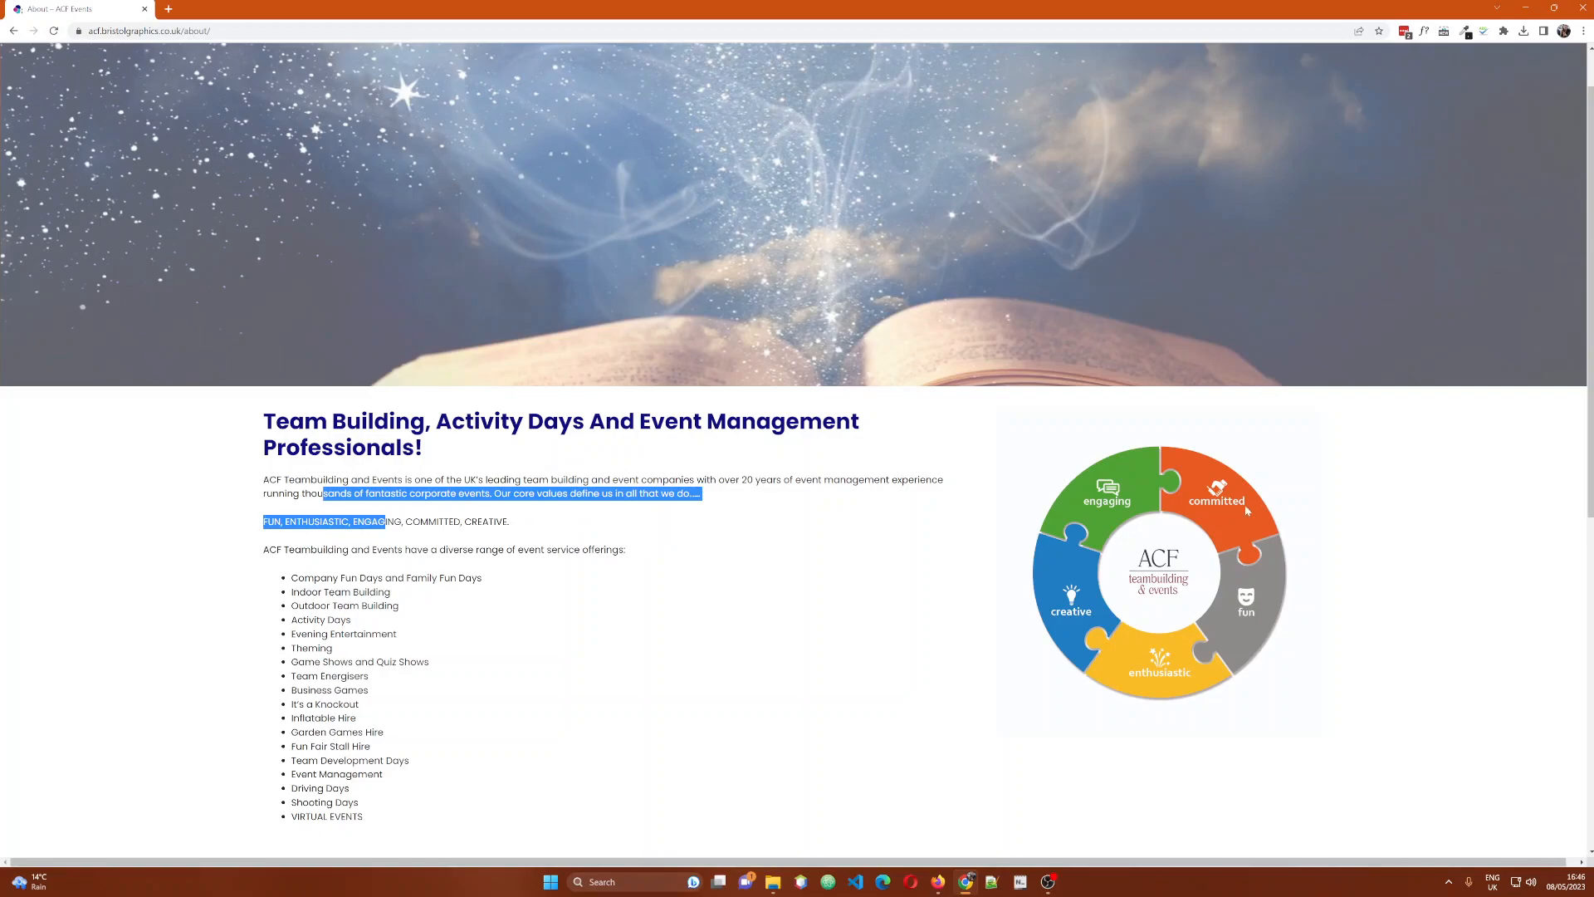
pyautogui.click(264, 479)
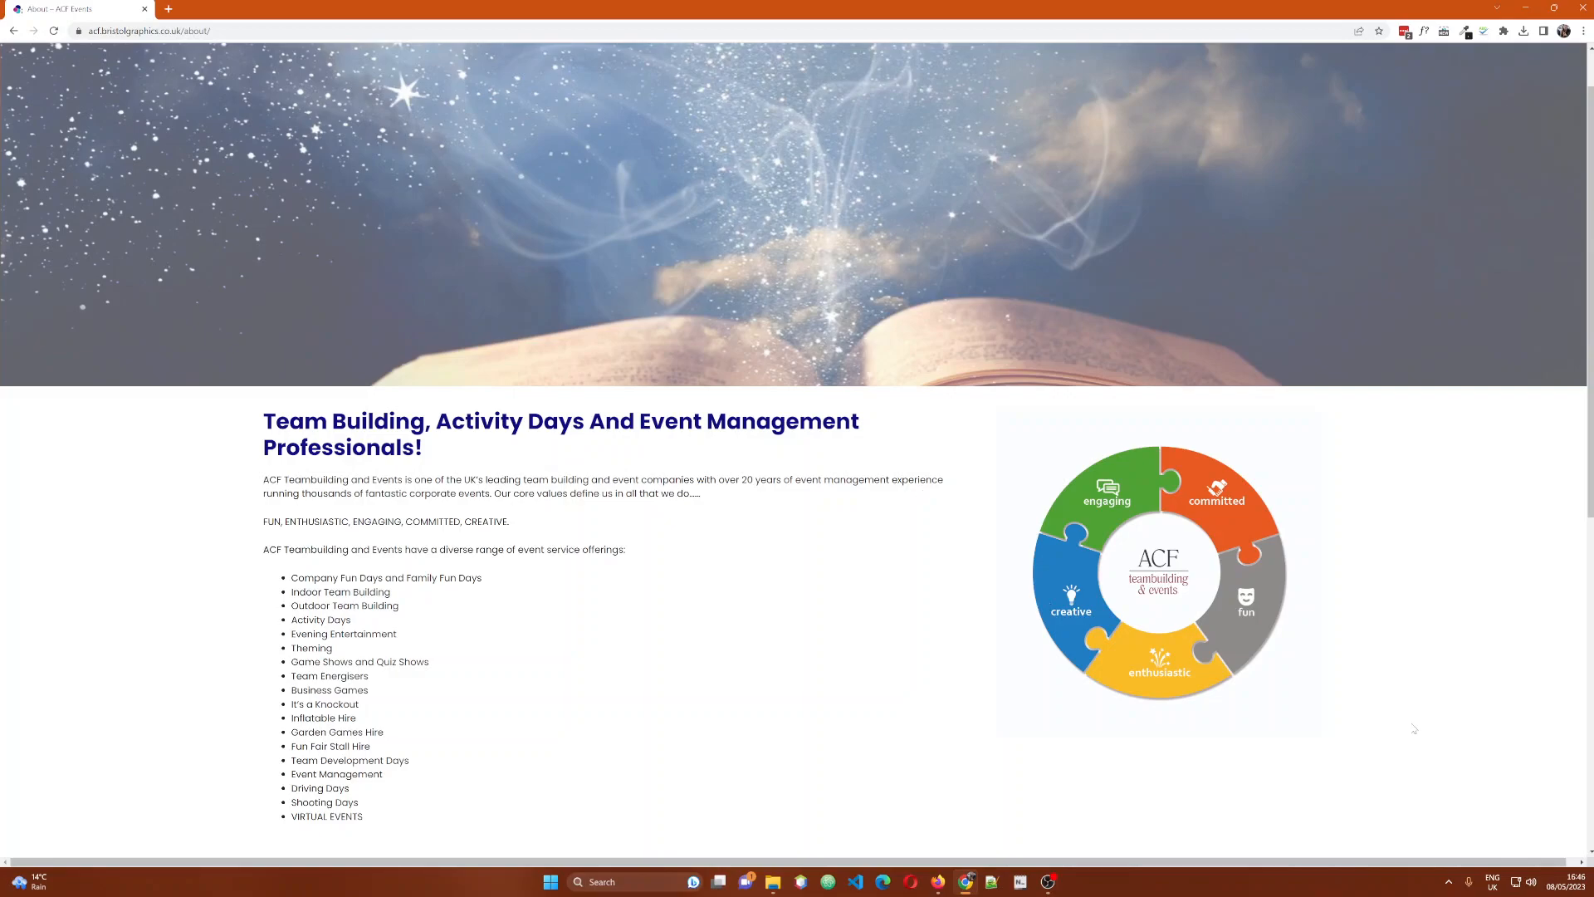
pyautogui.scroll(-5, 1229, 511)
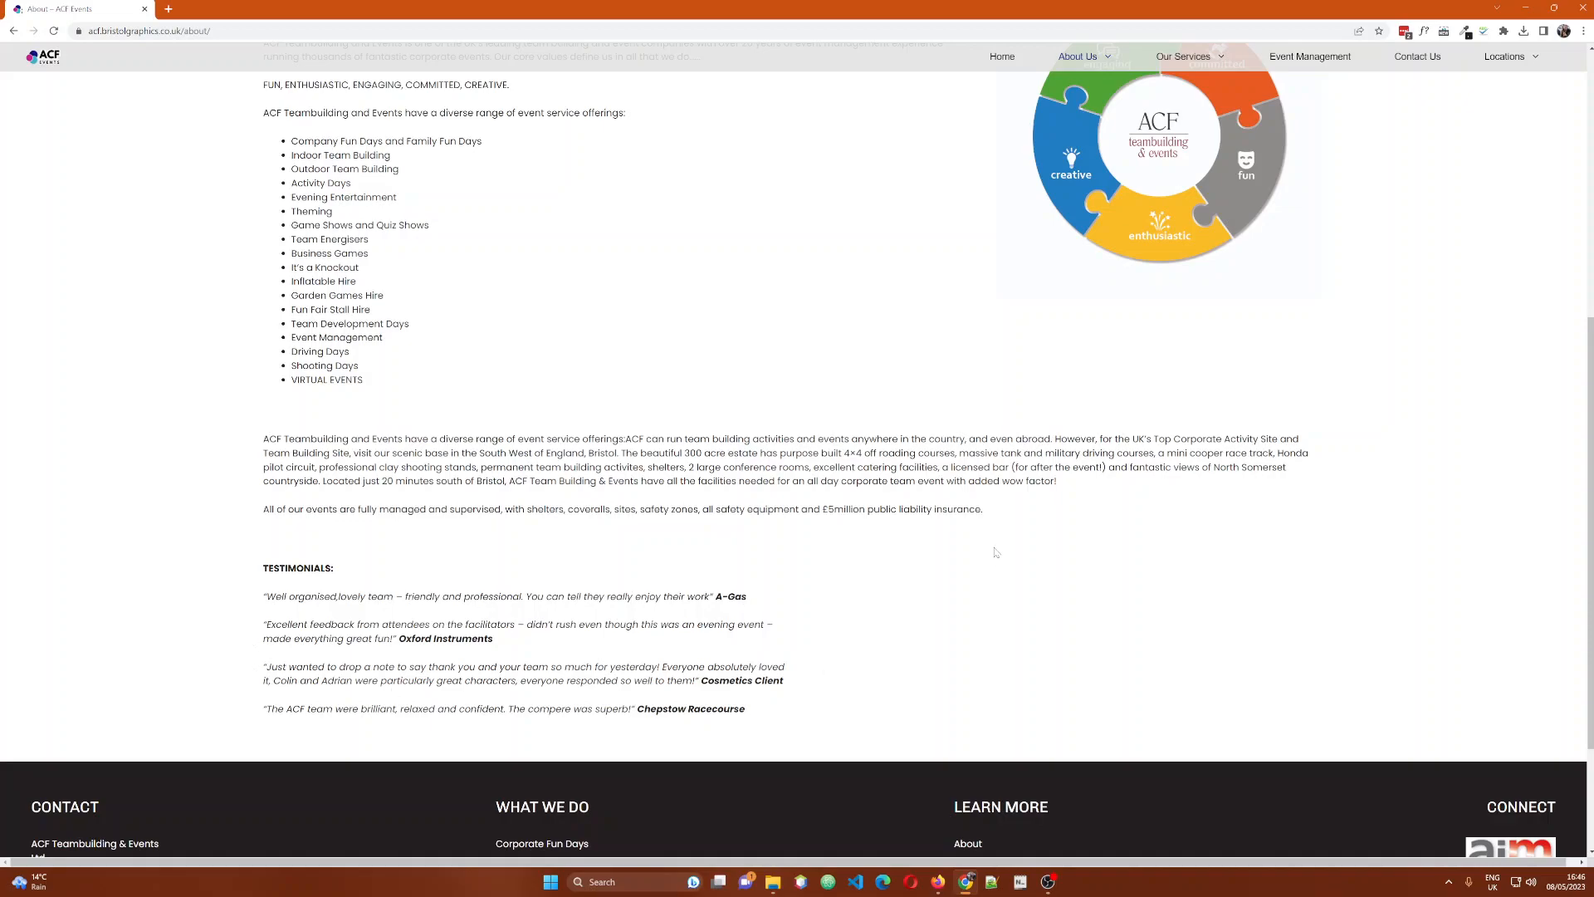
pyautogui.scroll(4, 965, 543)
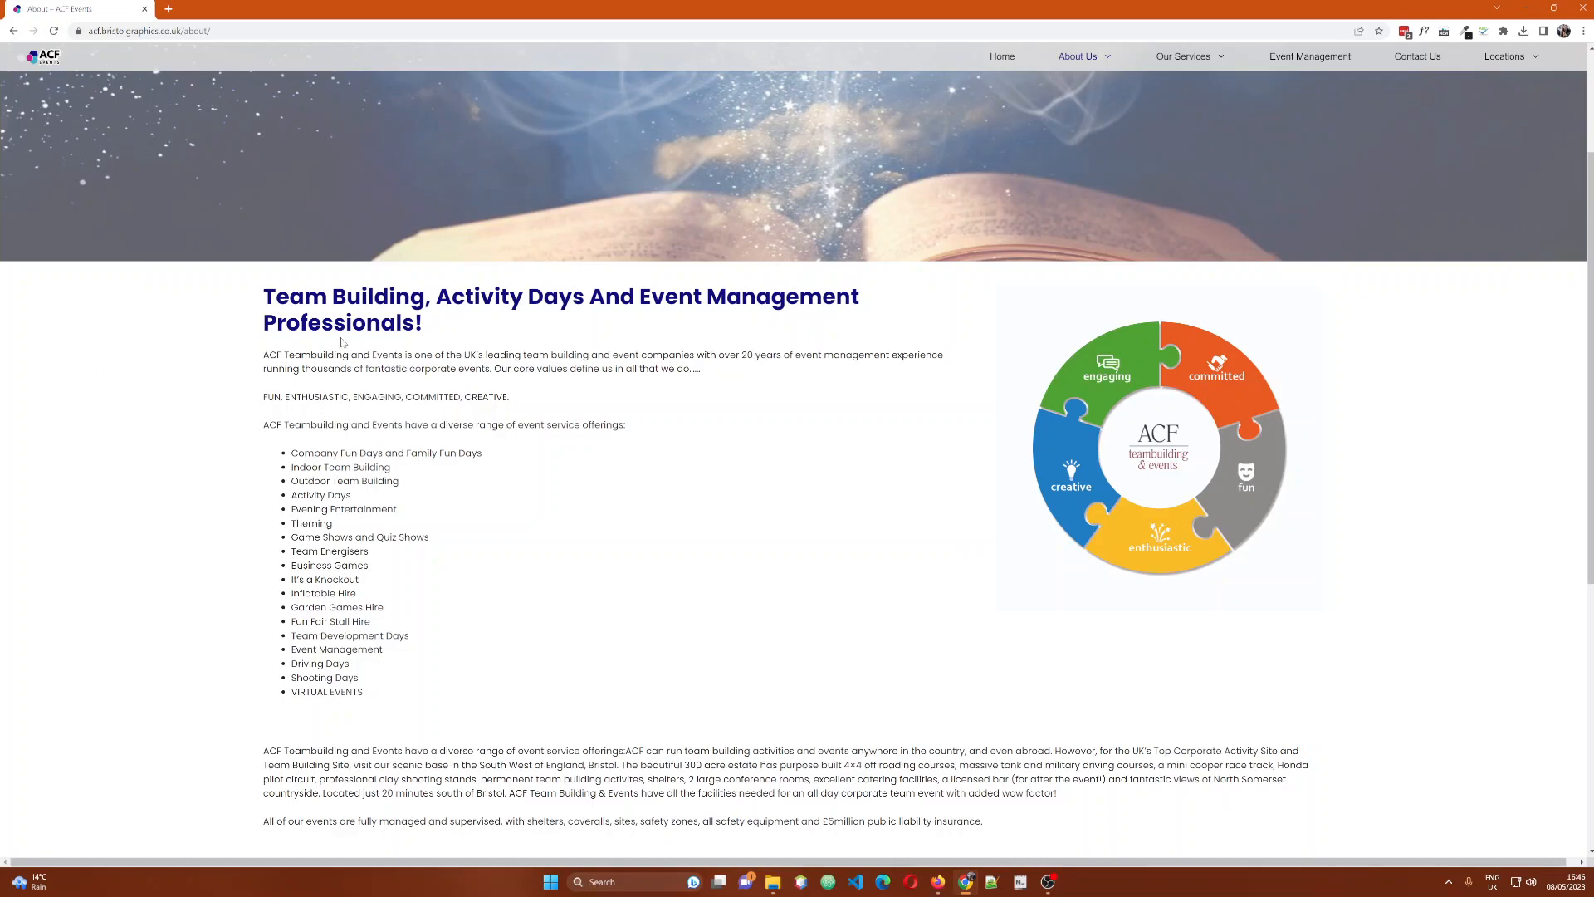
# Switch back to the WordPress dashboard in Firefox, moving its window onto this screen and maximising it.
pyautogui.hotkey('alt', 'Tab')
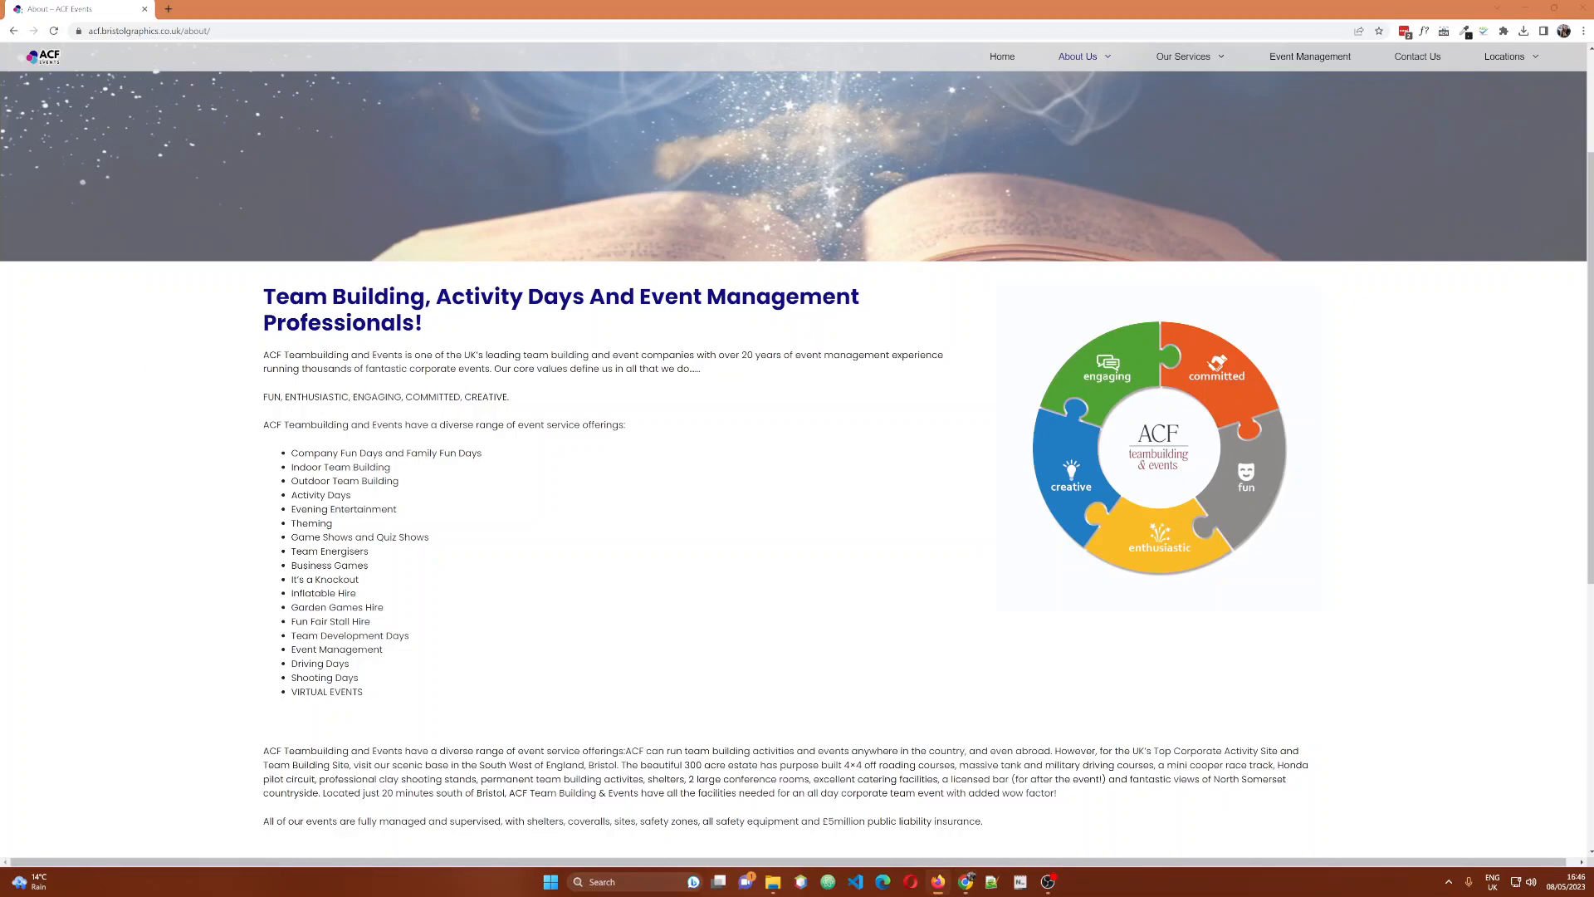
pyautogui.moveTo(2, 78); pyautogui.dragTo(692, 71)
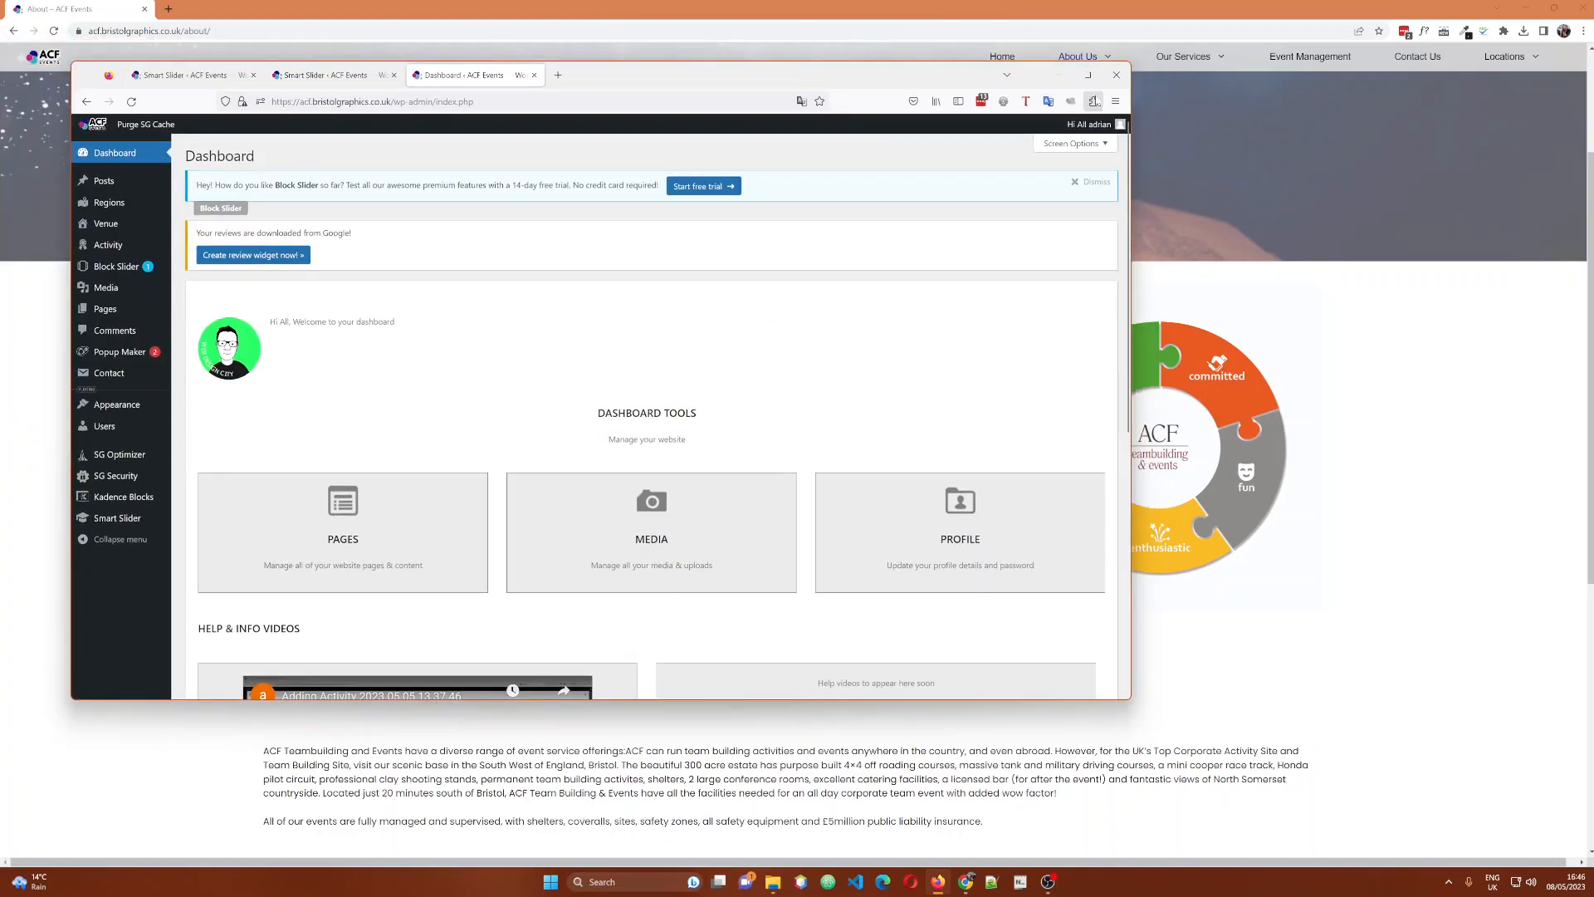
pyautogui.click(1087, 75)
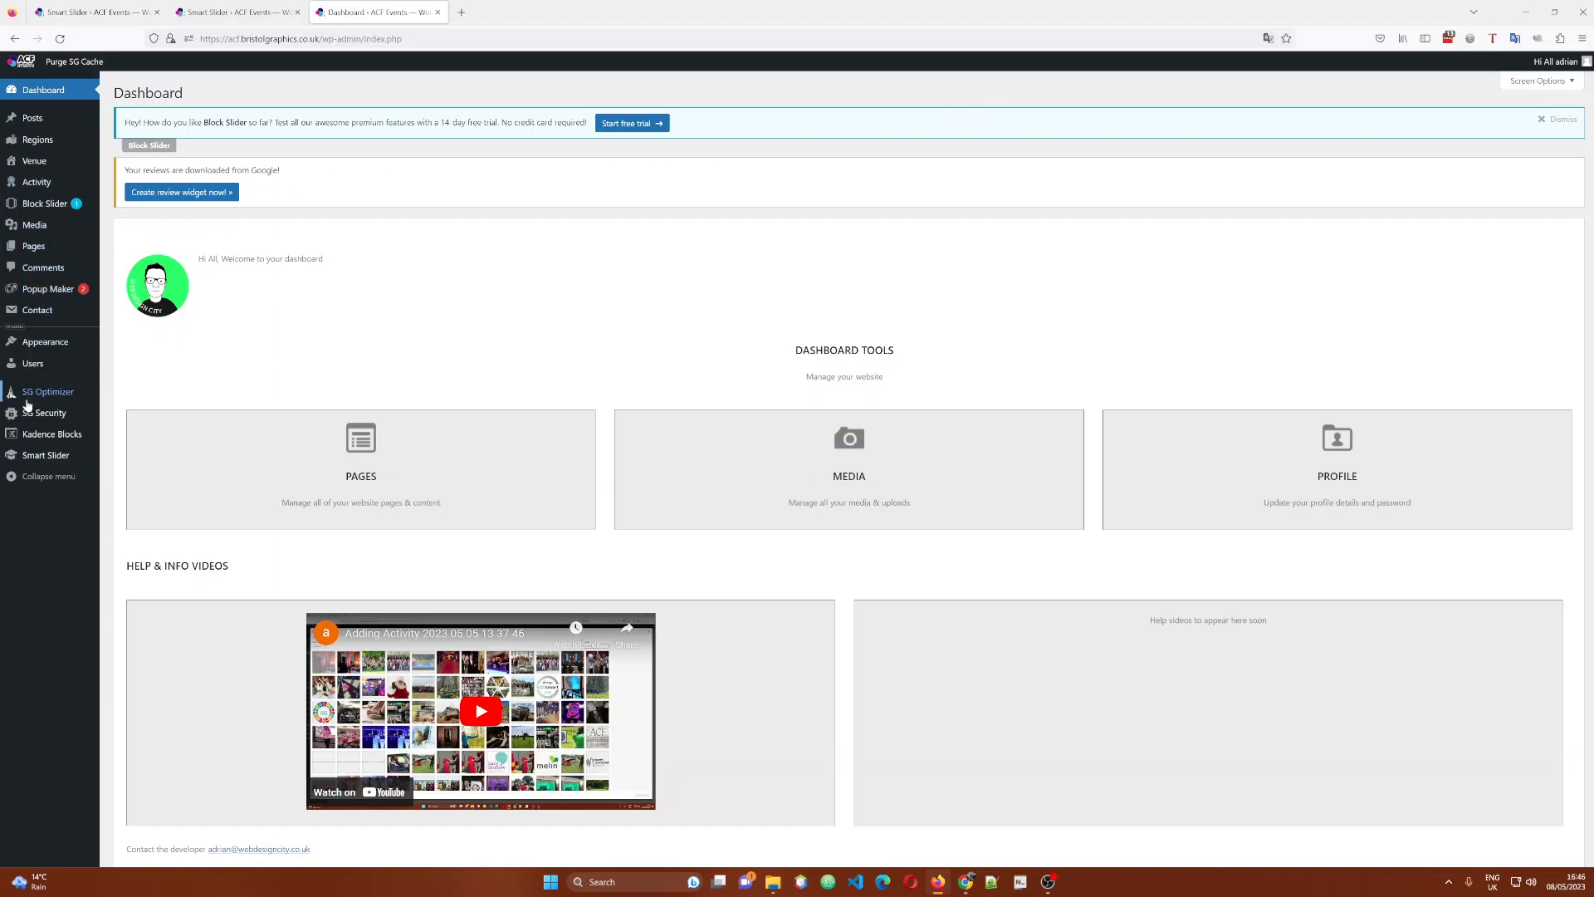
# Open the list of all the site's pages in WordPress and look through the entries.
pyautogui.moveTo(27, 395)
pyautogui.moveTo(24, 122)
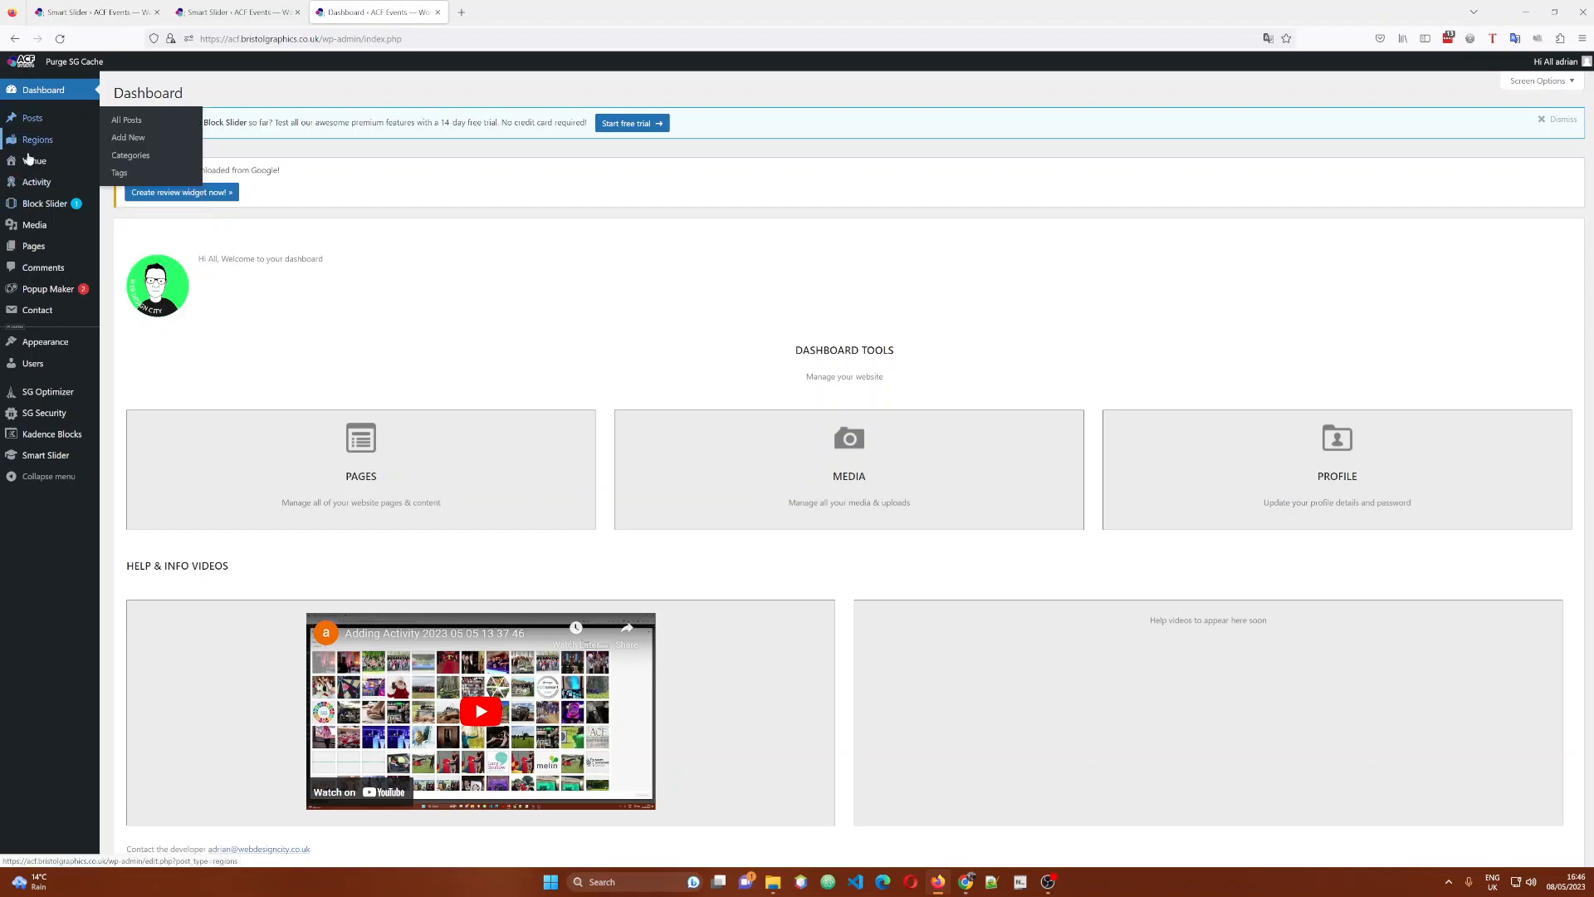
pyautogui.moveTo(28, 255)
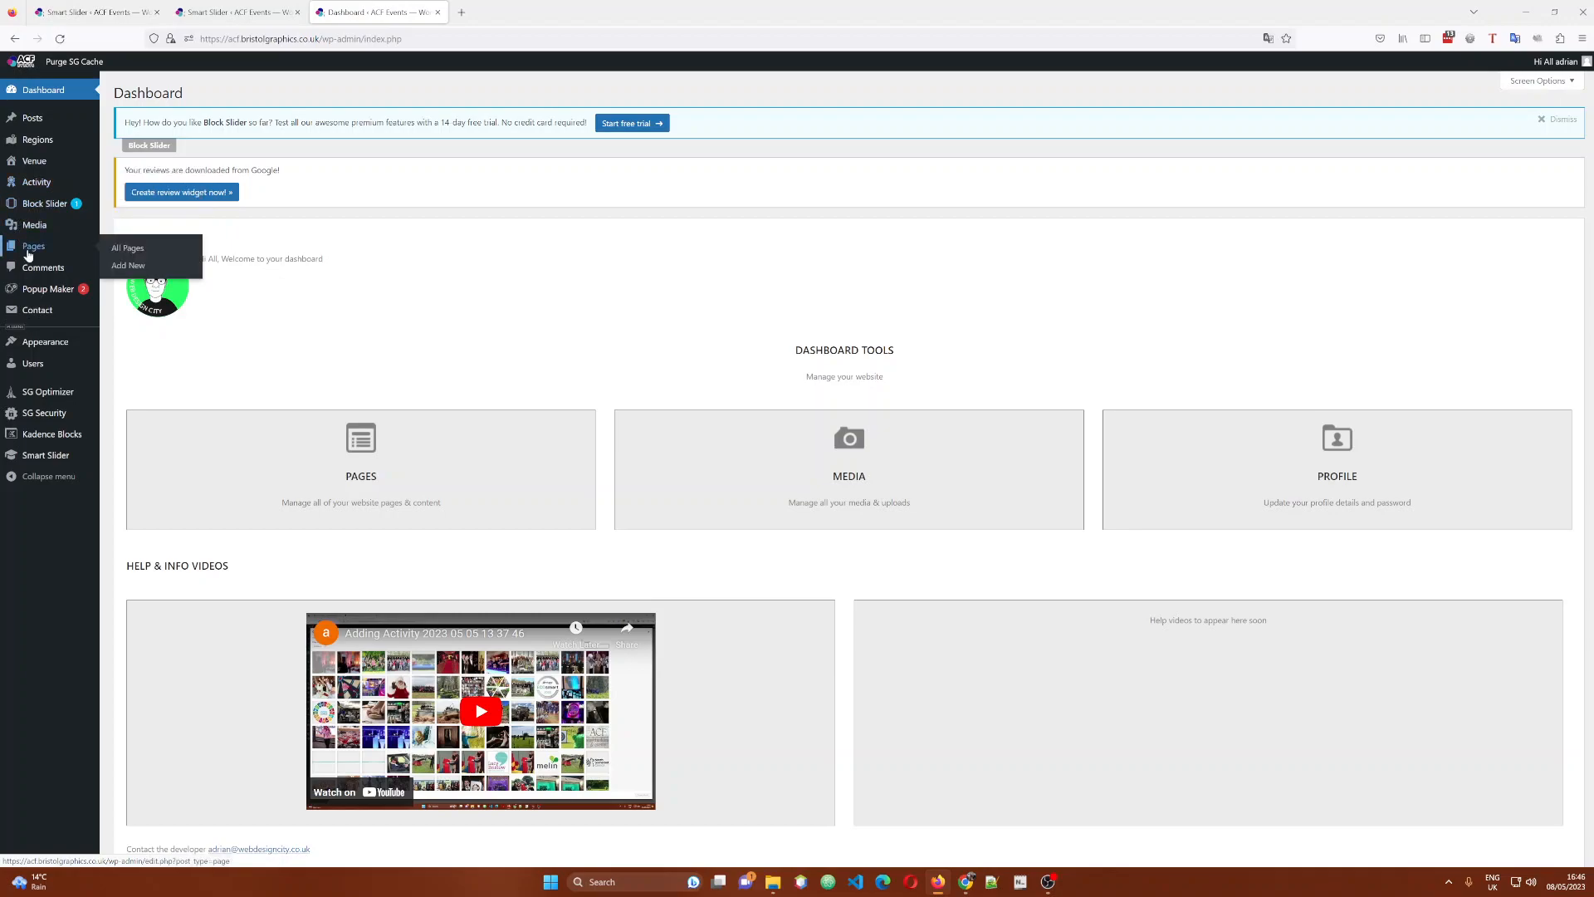
pyautogui.click(136, 251)
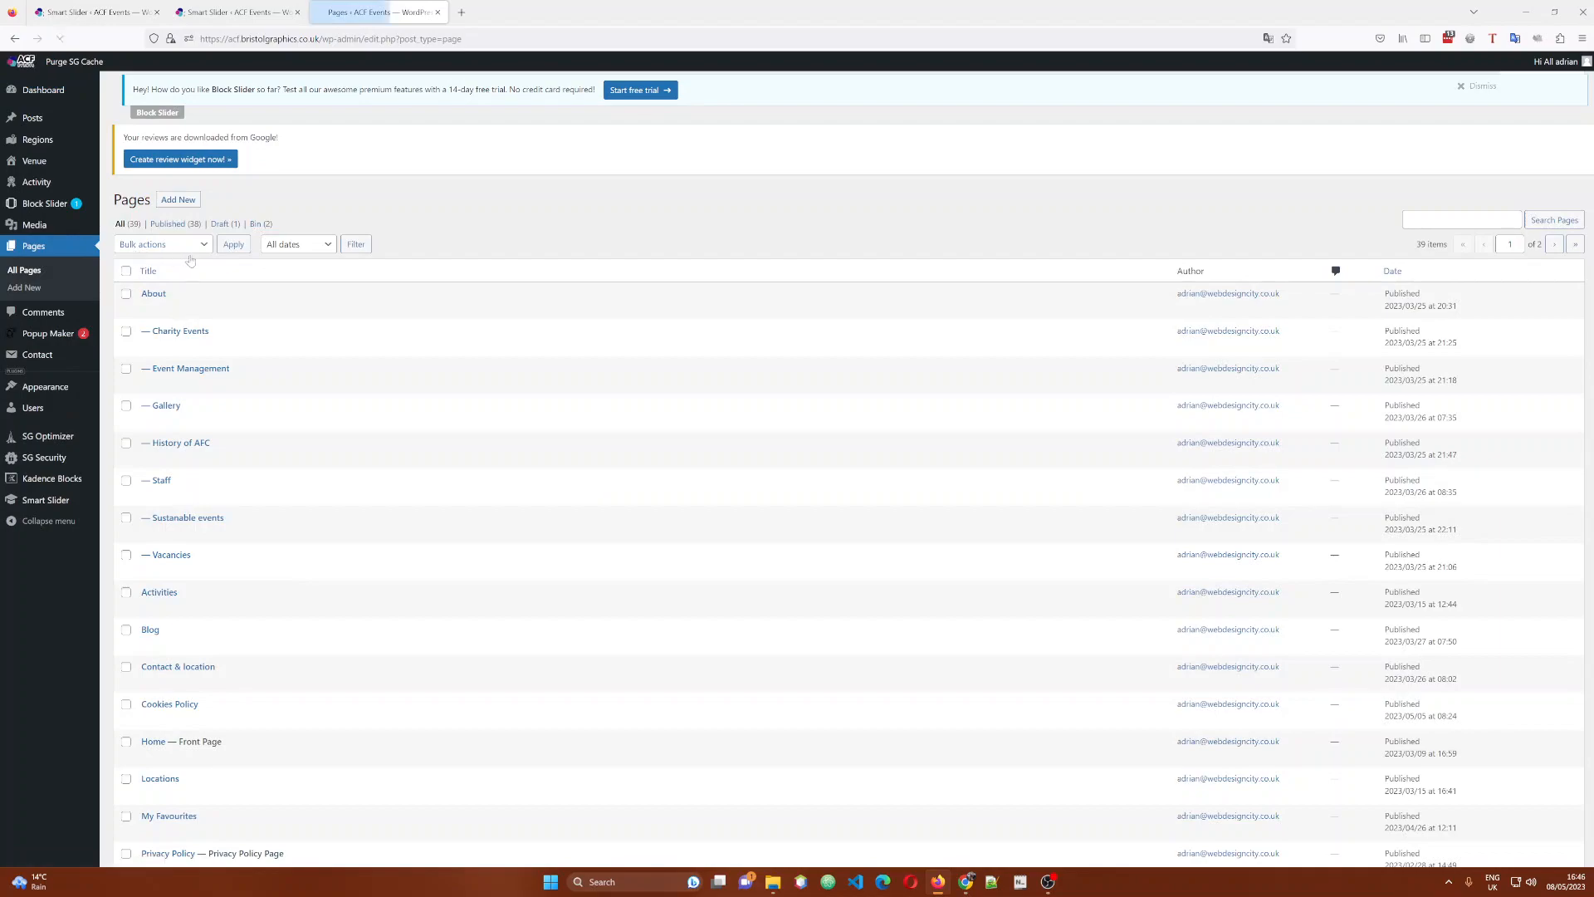
pyautogui.scroll(-1, 489, 367)
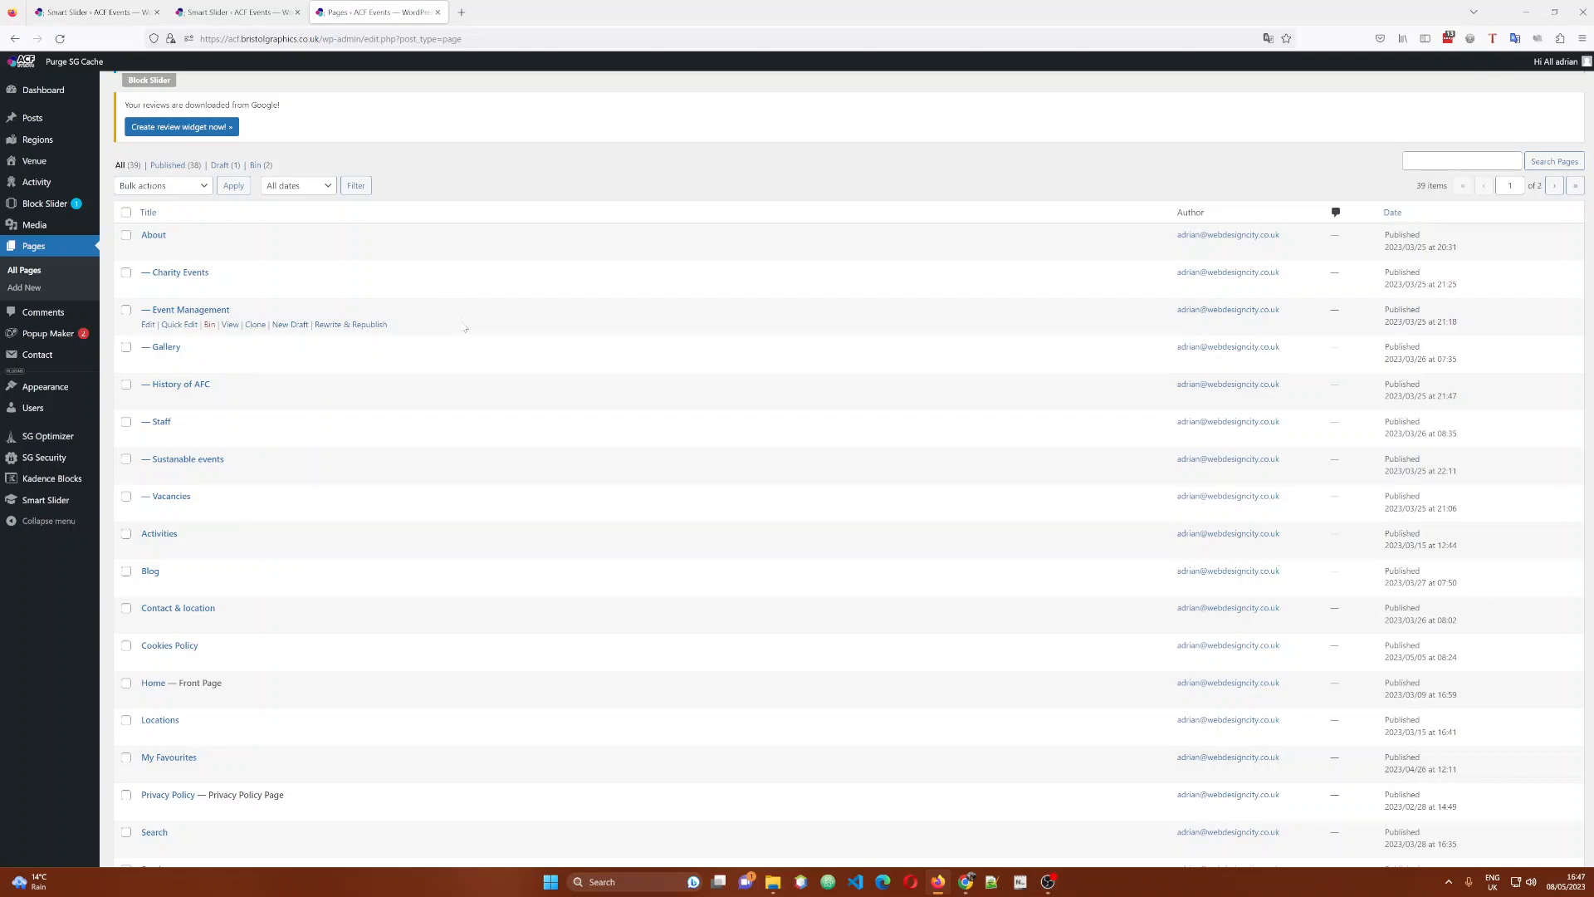
pyautogui.scroll(1, 480, 332)
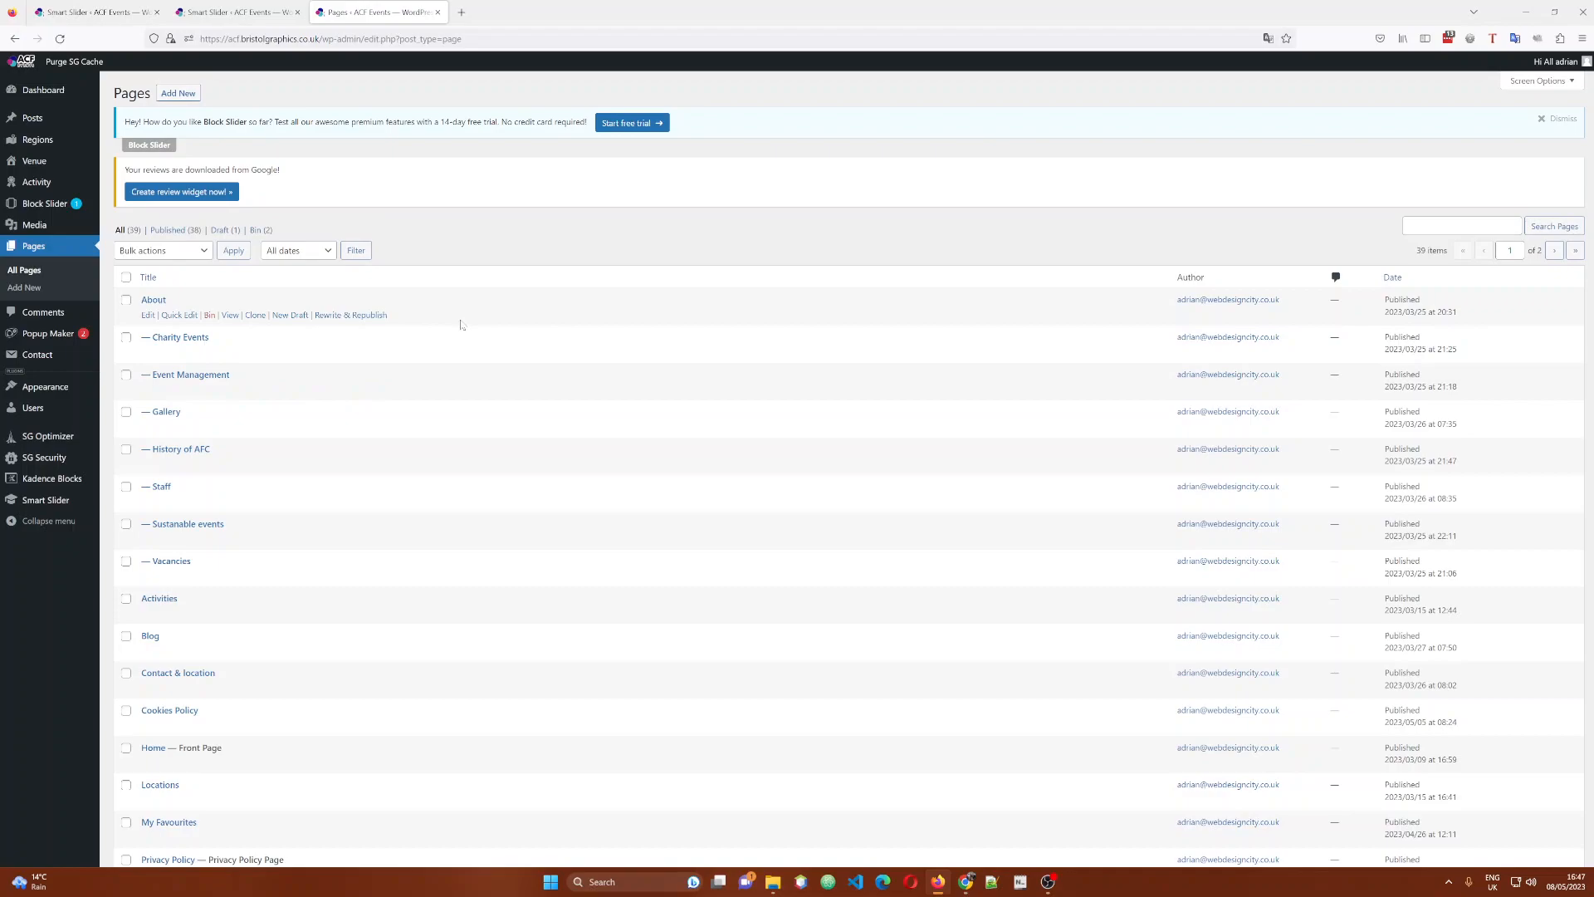
# Open the list of all Activity entries in WordPress.
pyautogui.moveTo(27, 188)
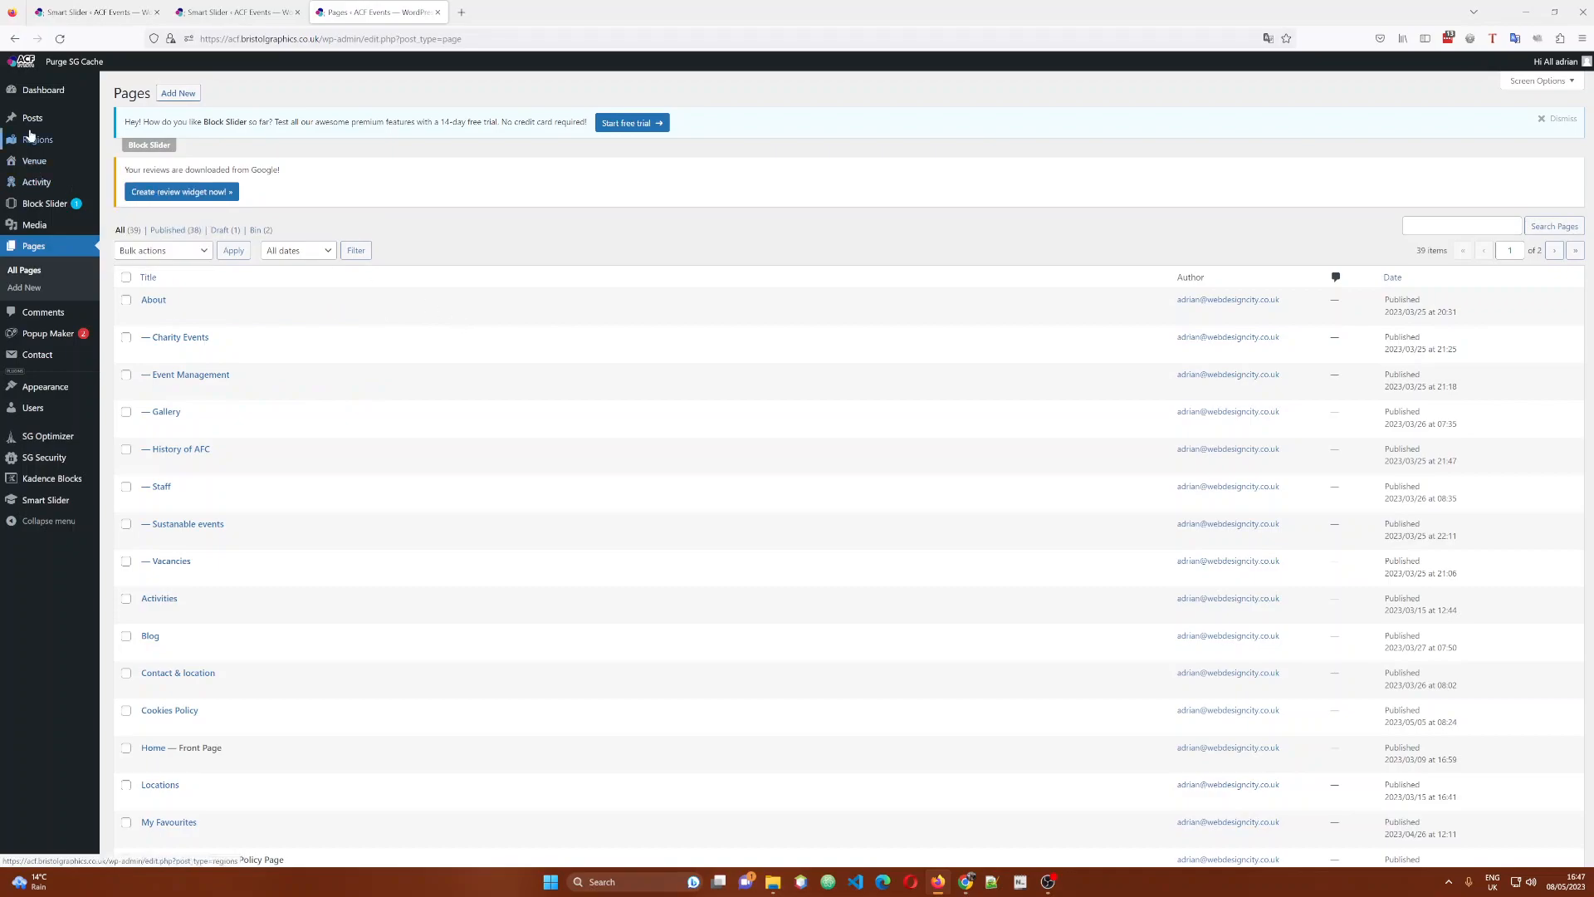
pyautogui.click(129, 189)
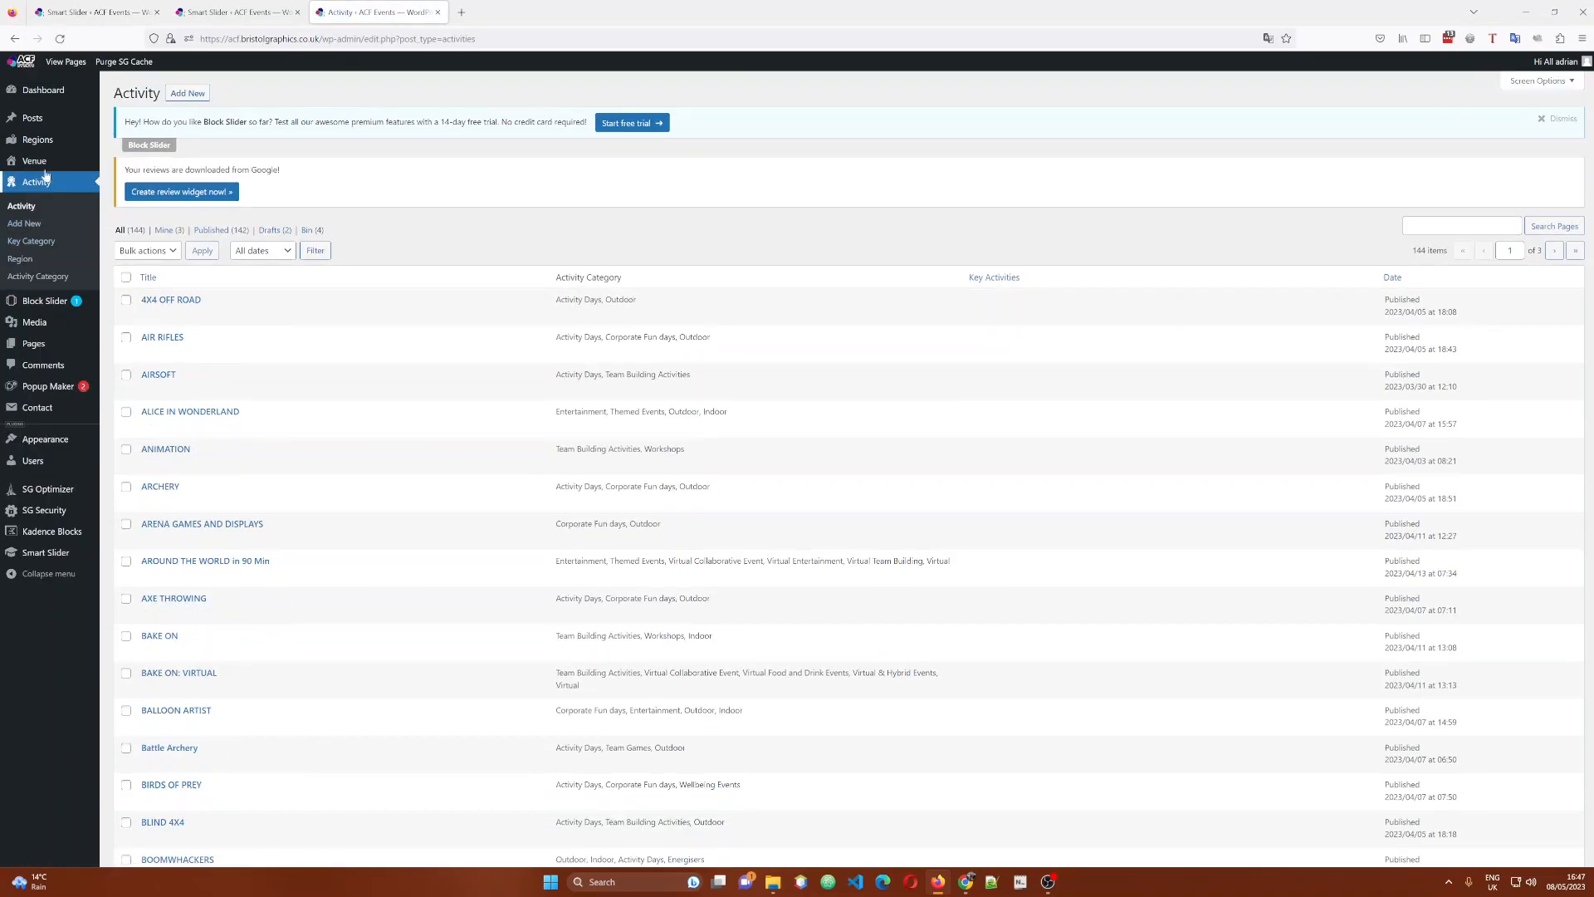
# Open the list of all Venue entries, and return to the dashboard home to view its tools and help videos.
pyautogui.moveTo(25, 159)
pyautogui.click(116, 164)
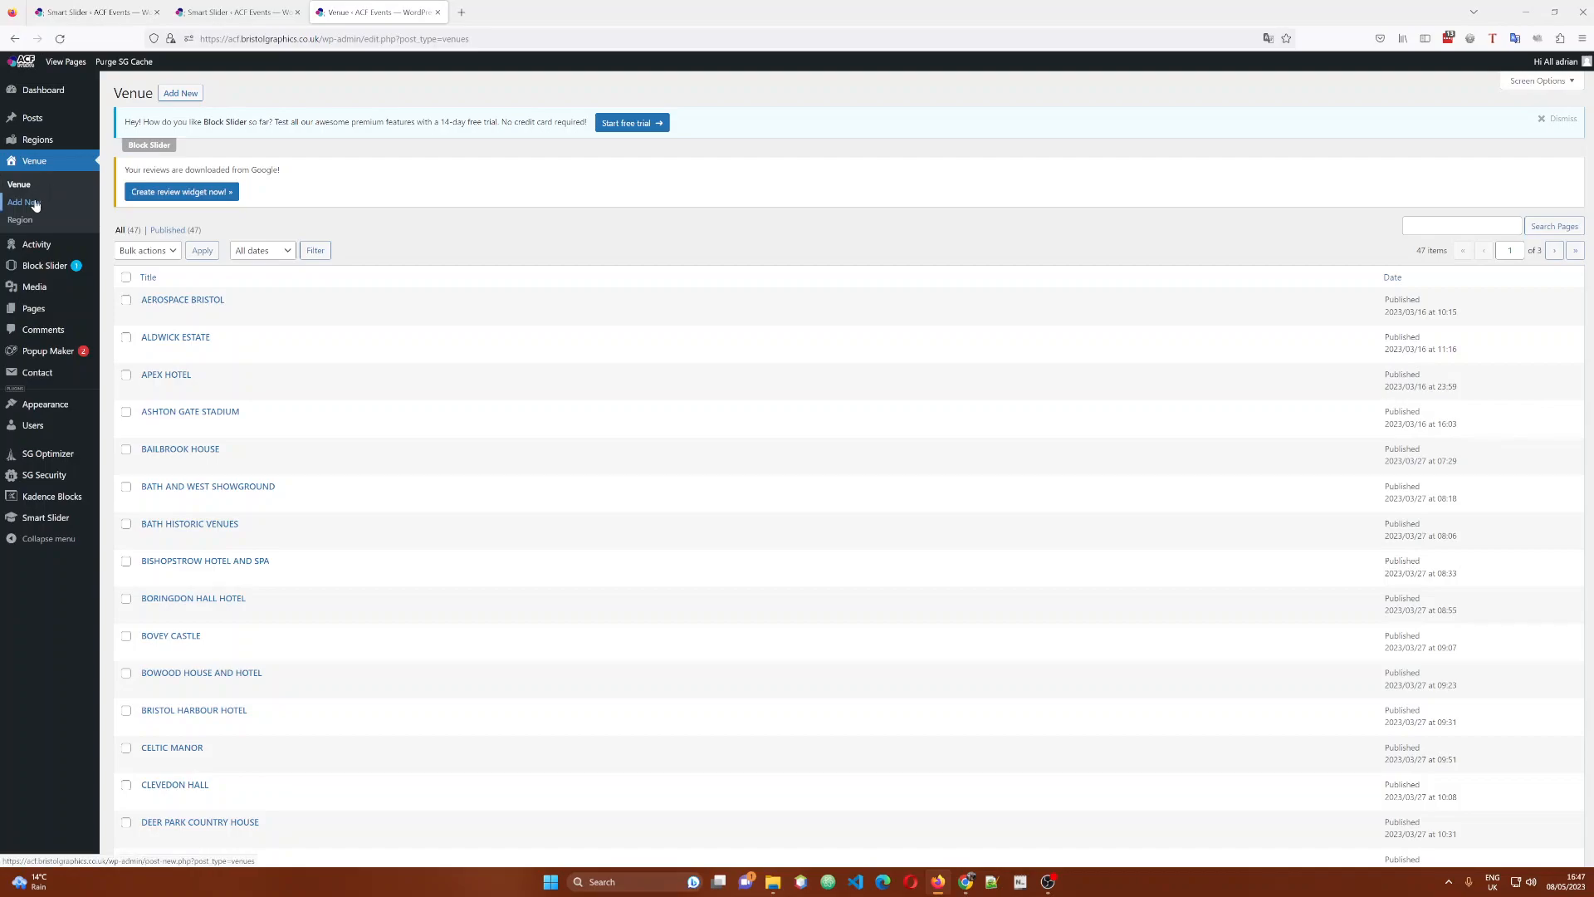
pyautogui.click(37, 90)
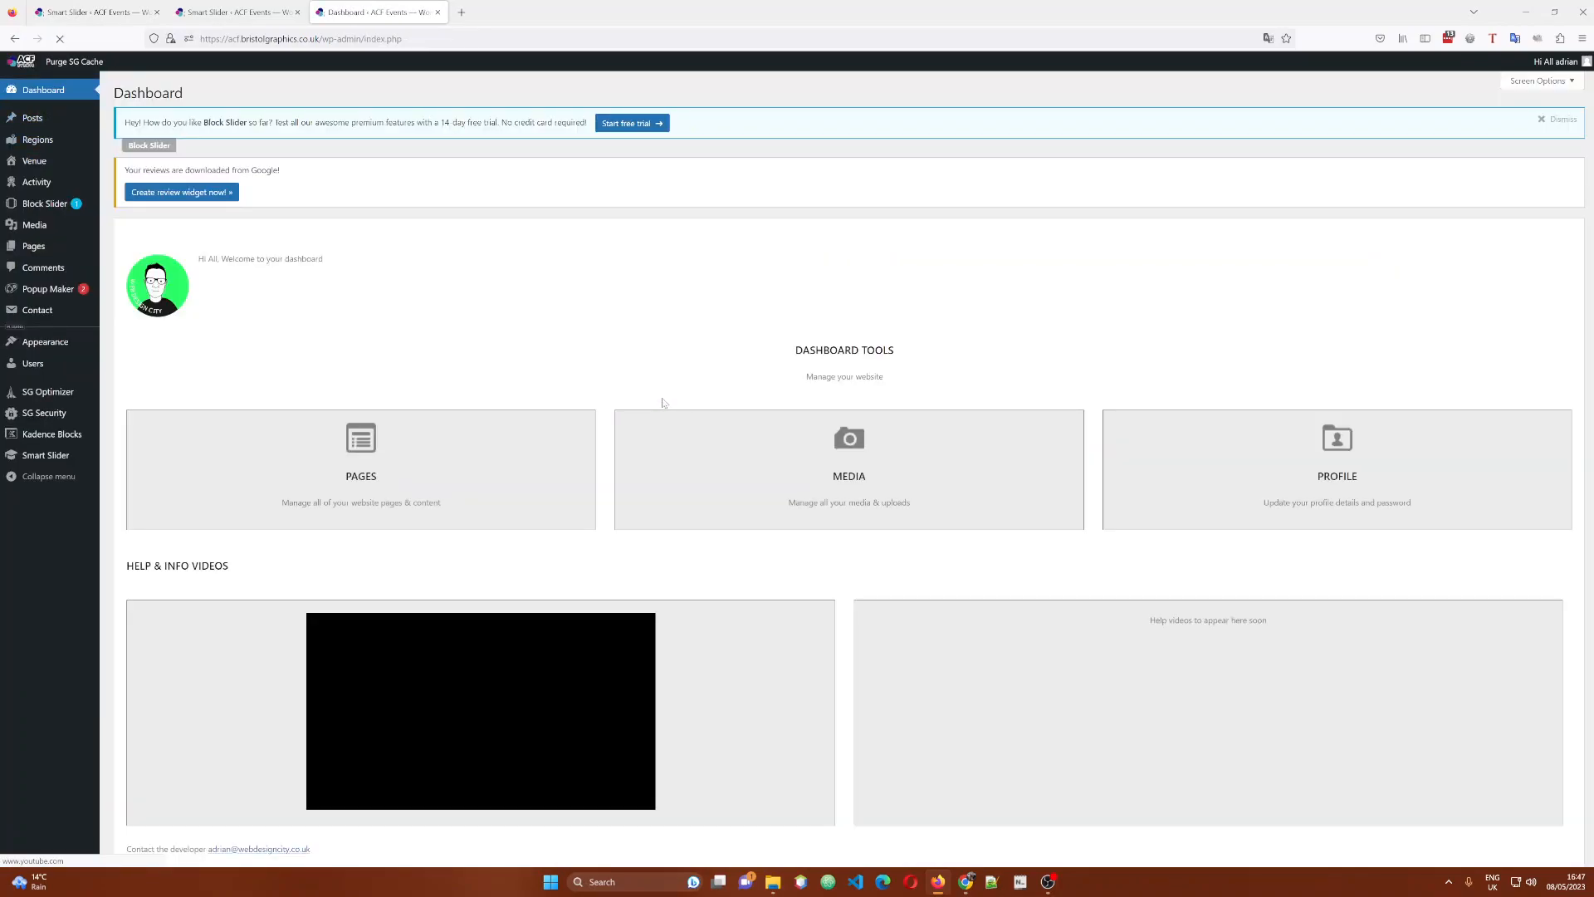
pyautogui.scroll(-3, 651, 430)
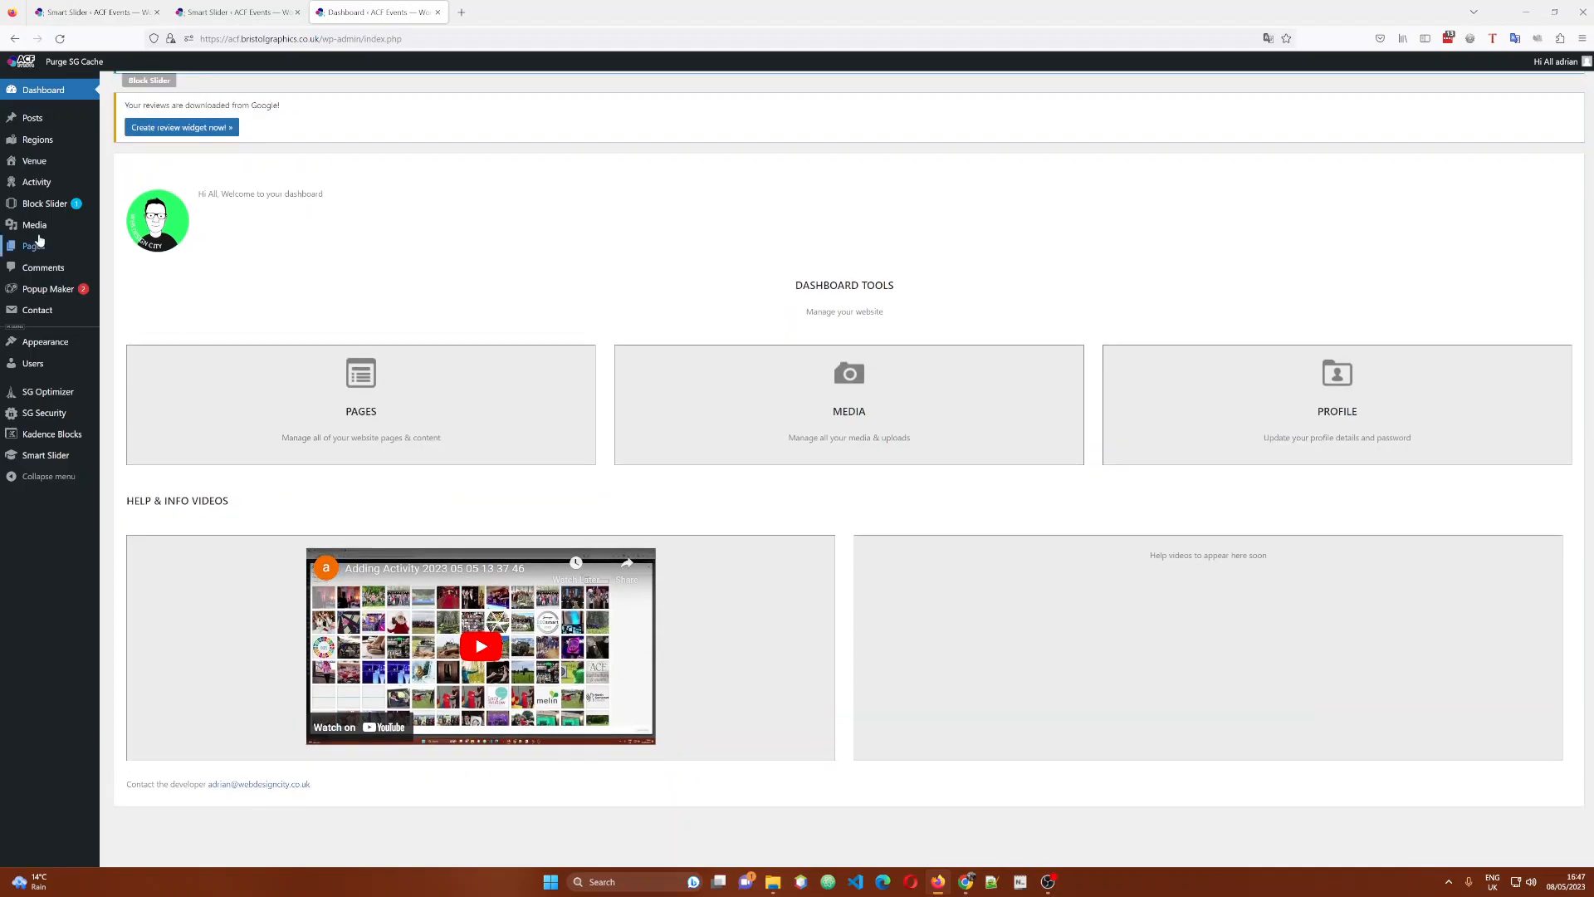
# Open the list of all the site's pages, and switch to Chrome to view the live About page for comparison.
pyautogui.moveTo(35, 197)
pyautogui.moveTo(17, 249)
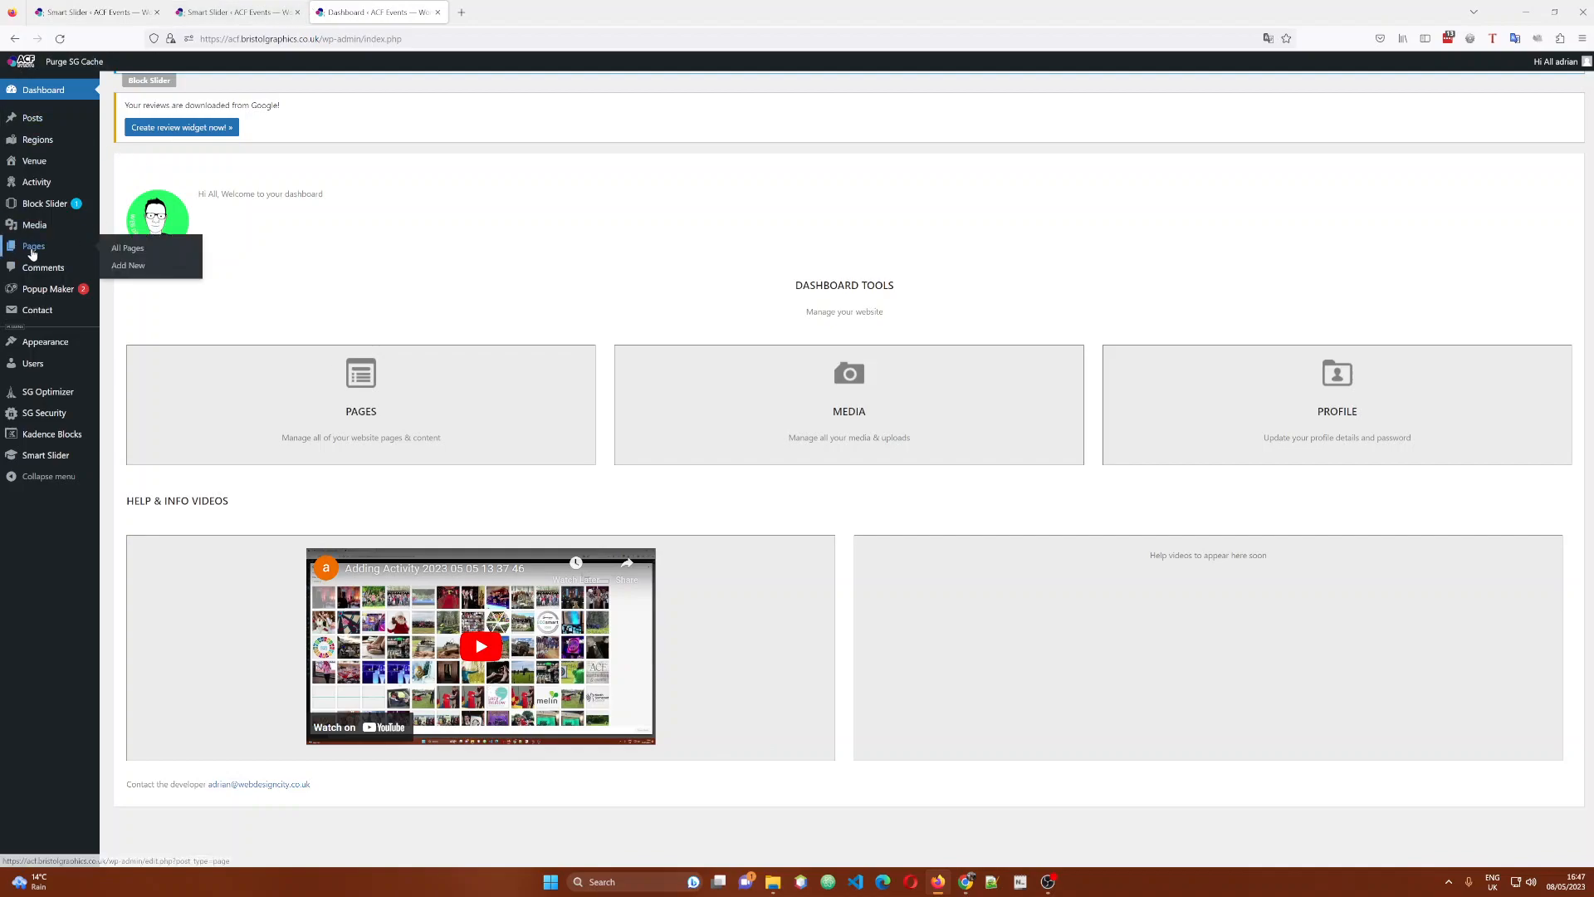
pyautogui.click(129, 249)
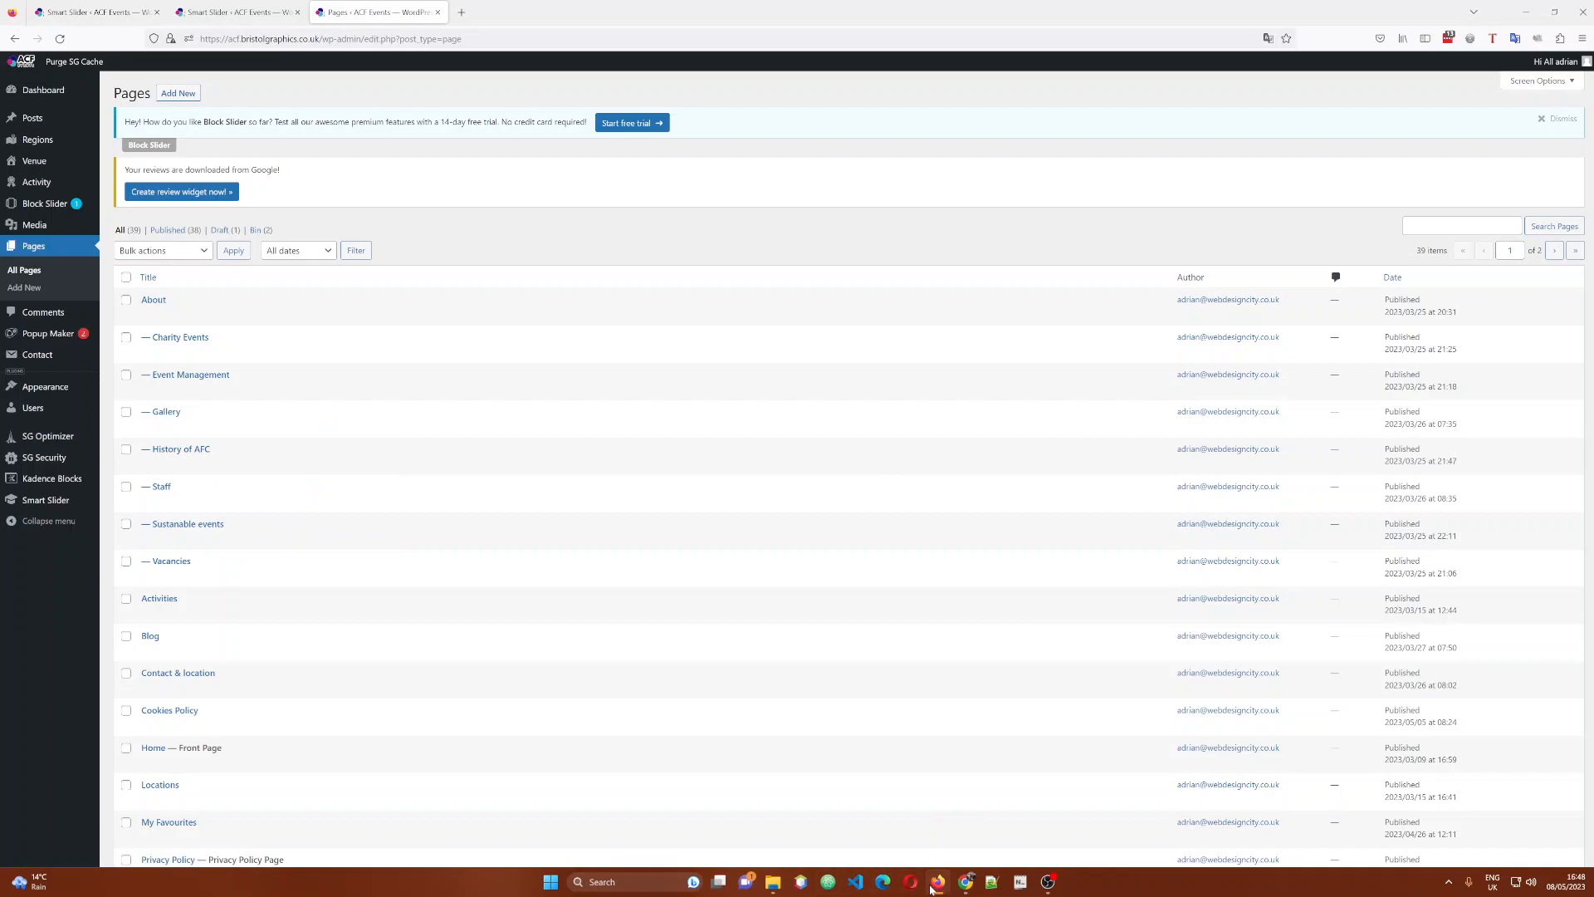
pyautogui.click(967, 883)
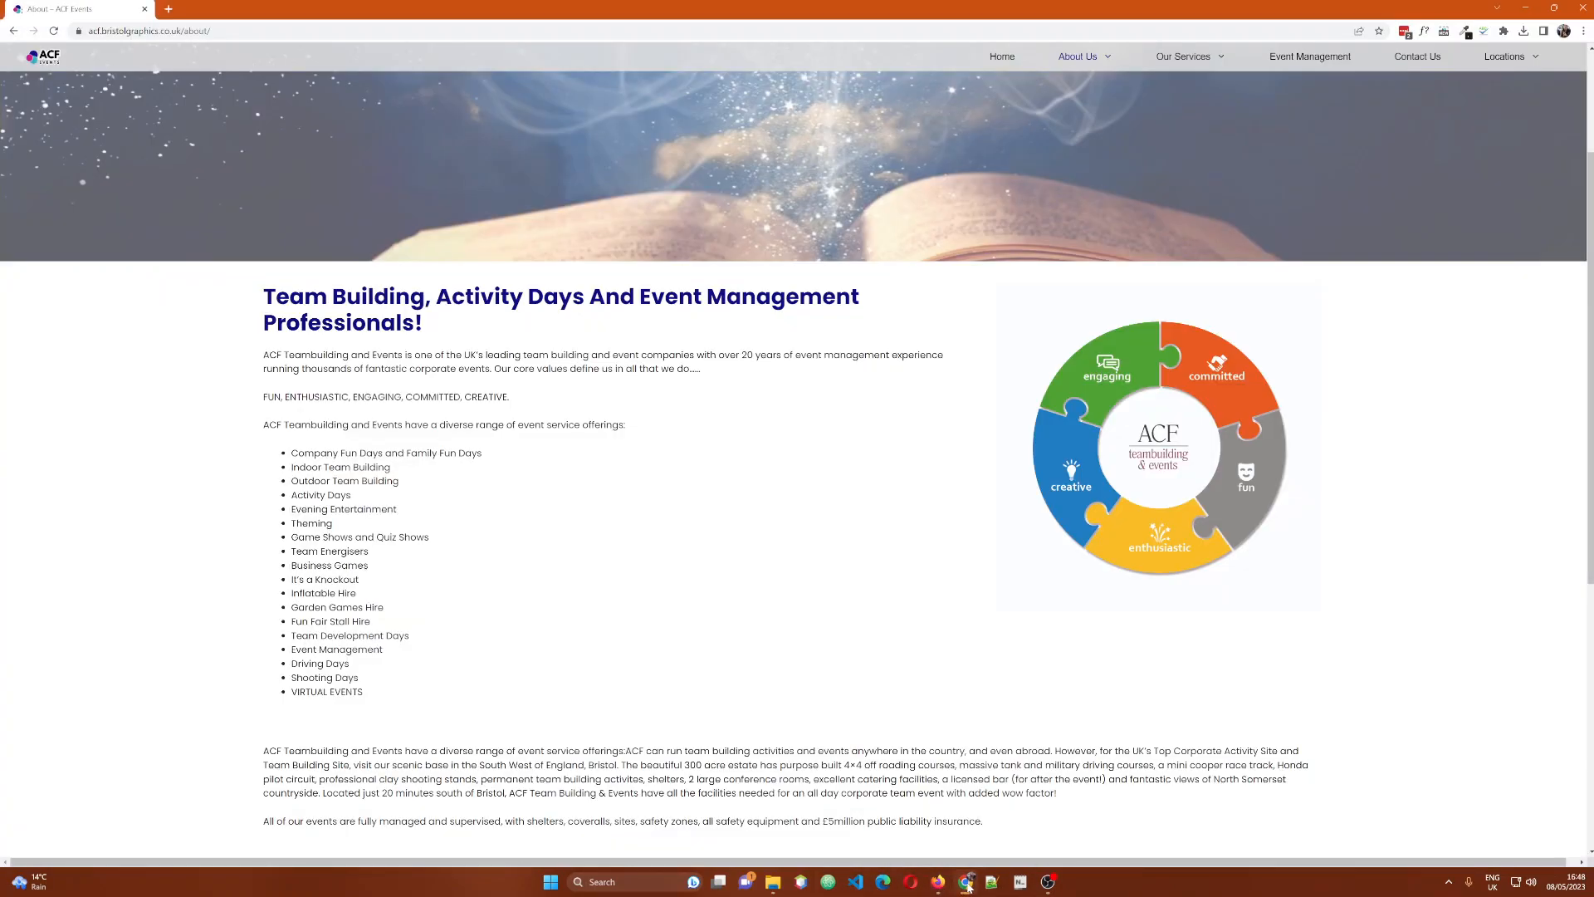
pyautogui.moveTo(1098, 55)
pyautogui.moveTo(970, 885)
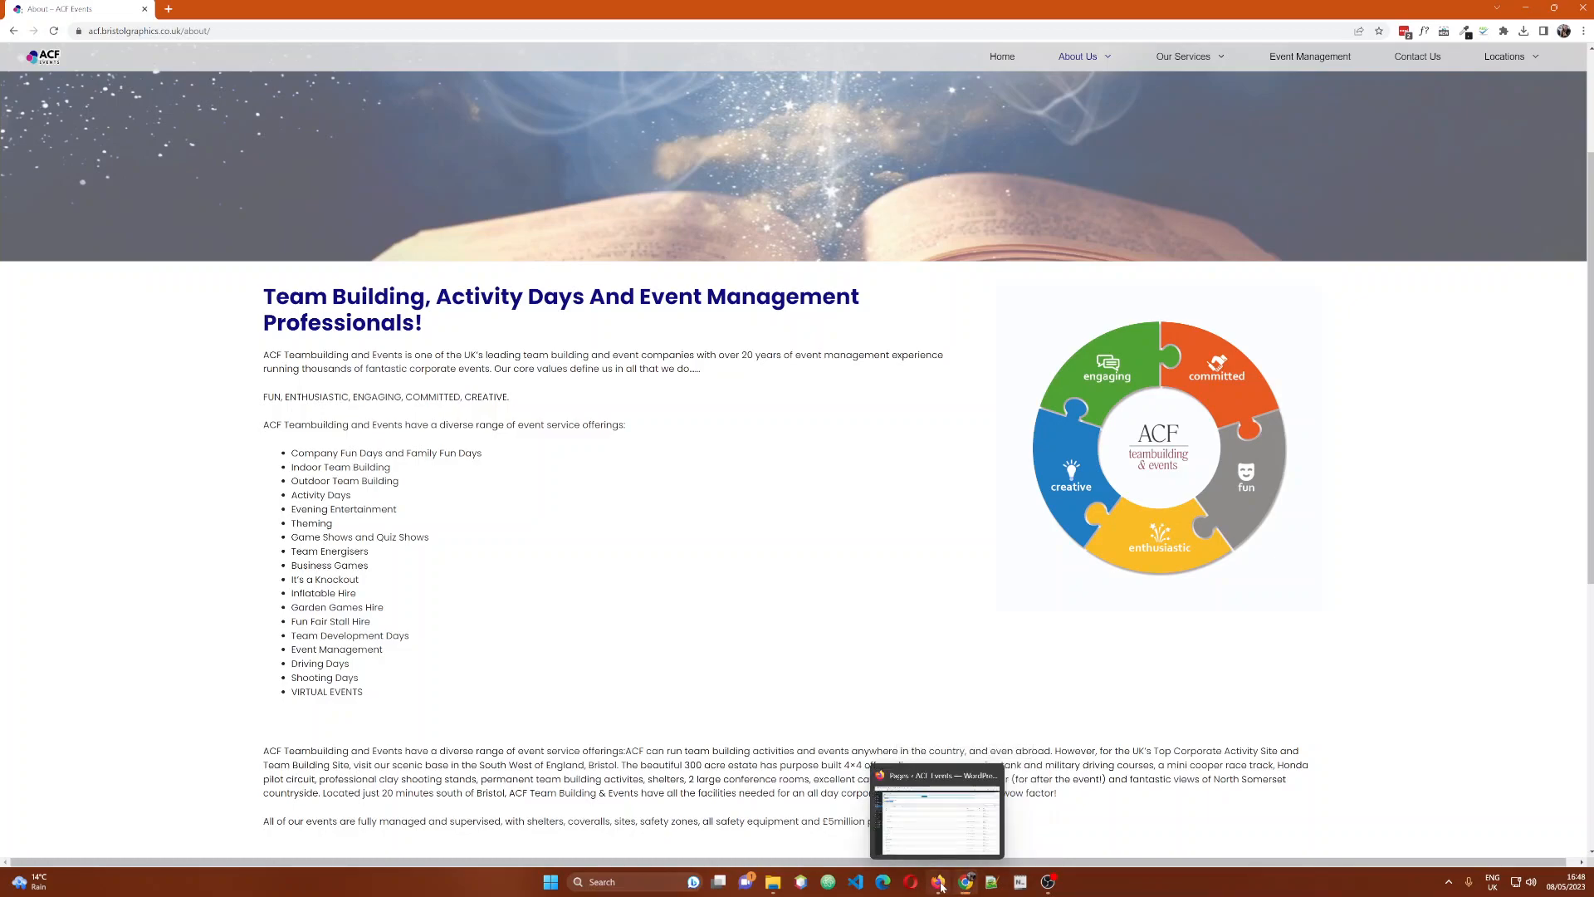
# Switch back to WordPress in Firefox and open the About page for editing.
pyautogui.click(941, 887)
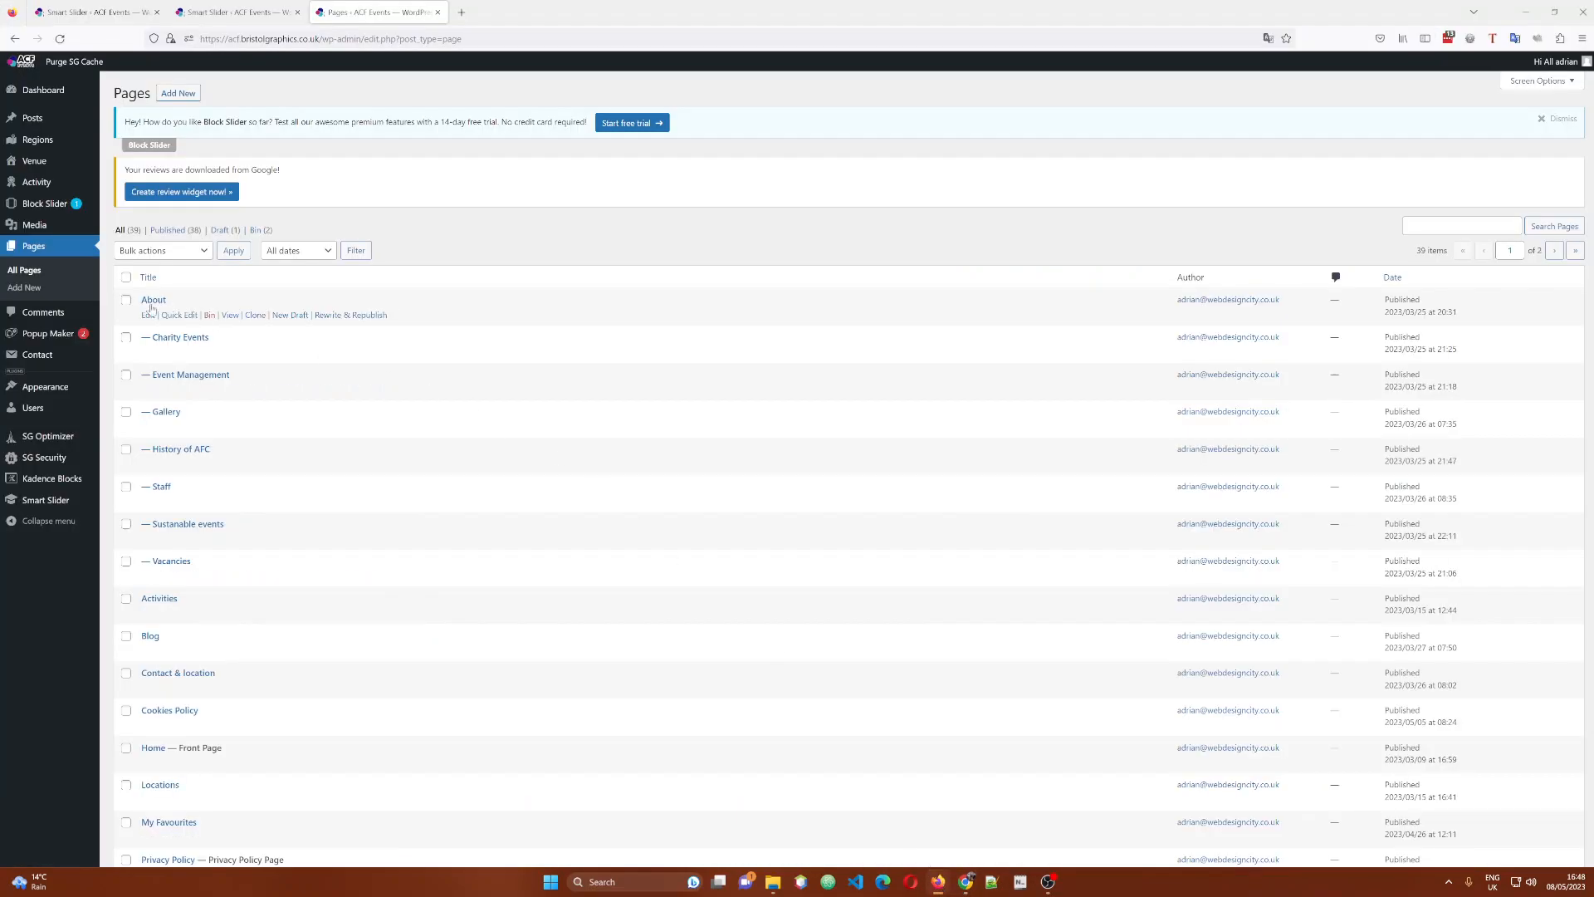
pyautogui.click(148, 315)
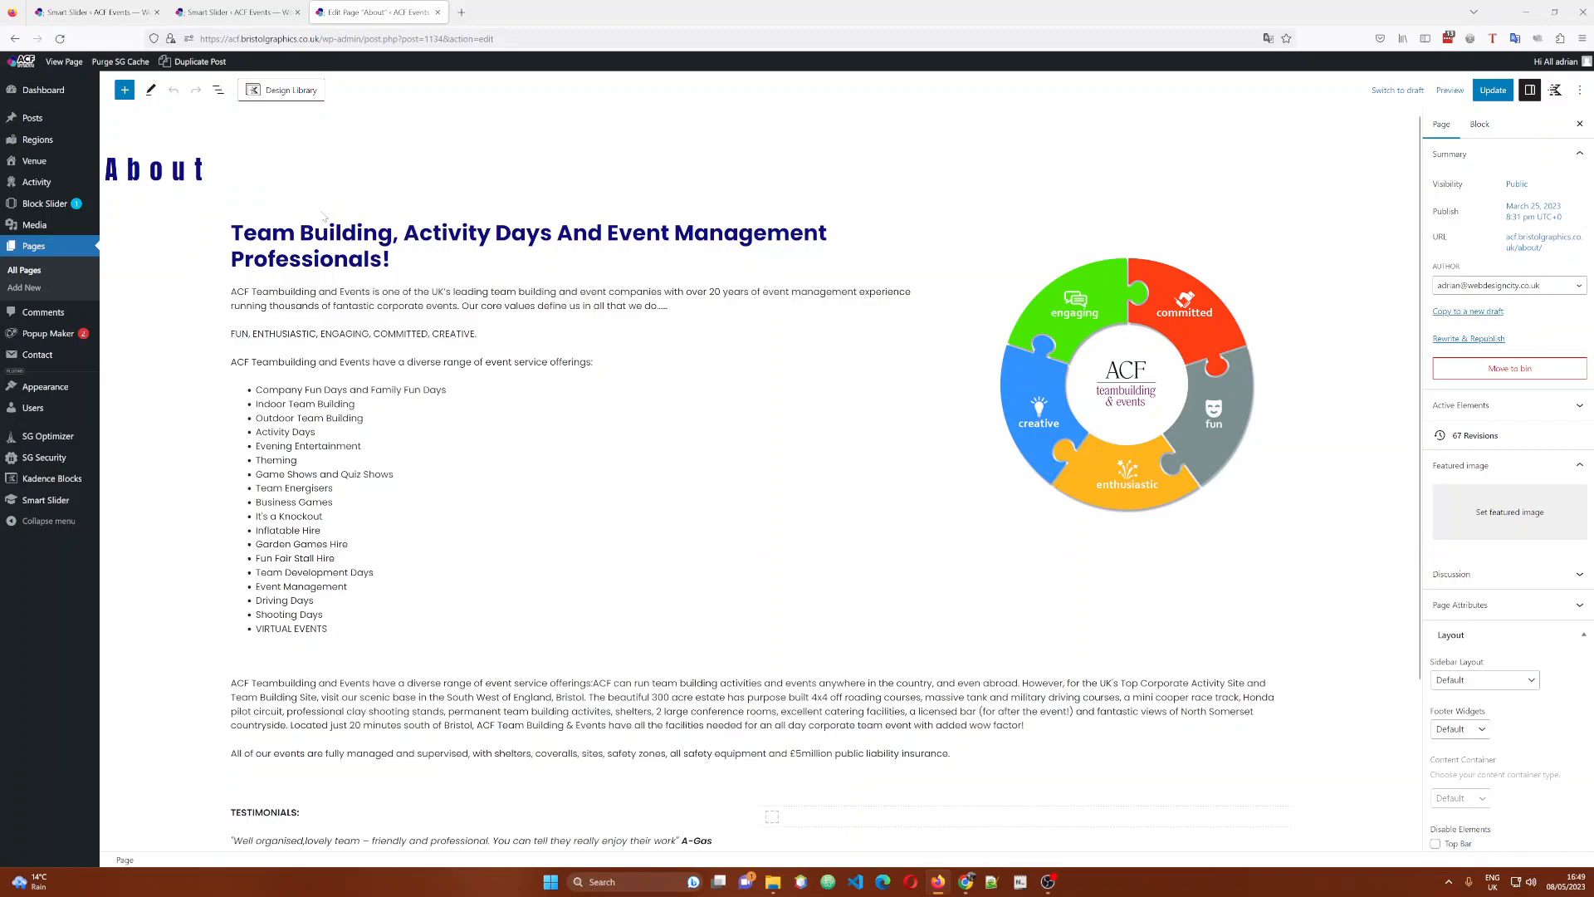
# Change the "Team Building, Activity Days And Event Management Professionals!" heading to level H1 and update the page.
pyautogui.click(226, 225)
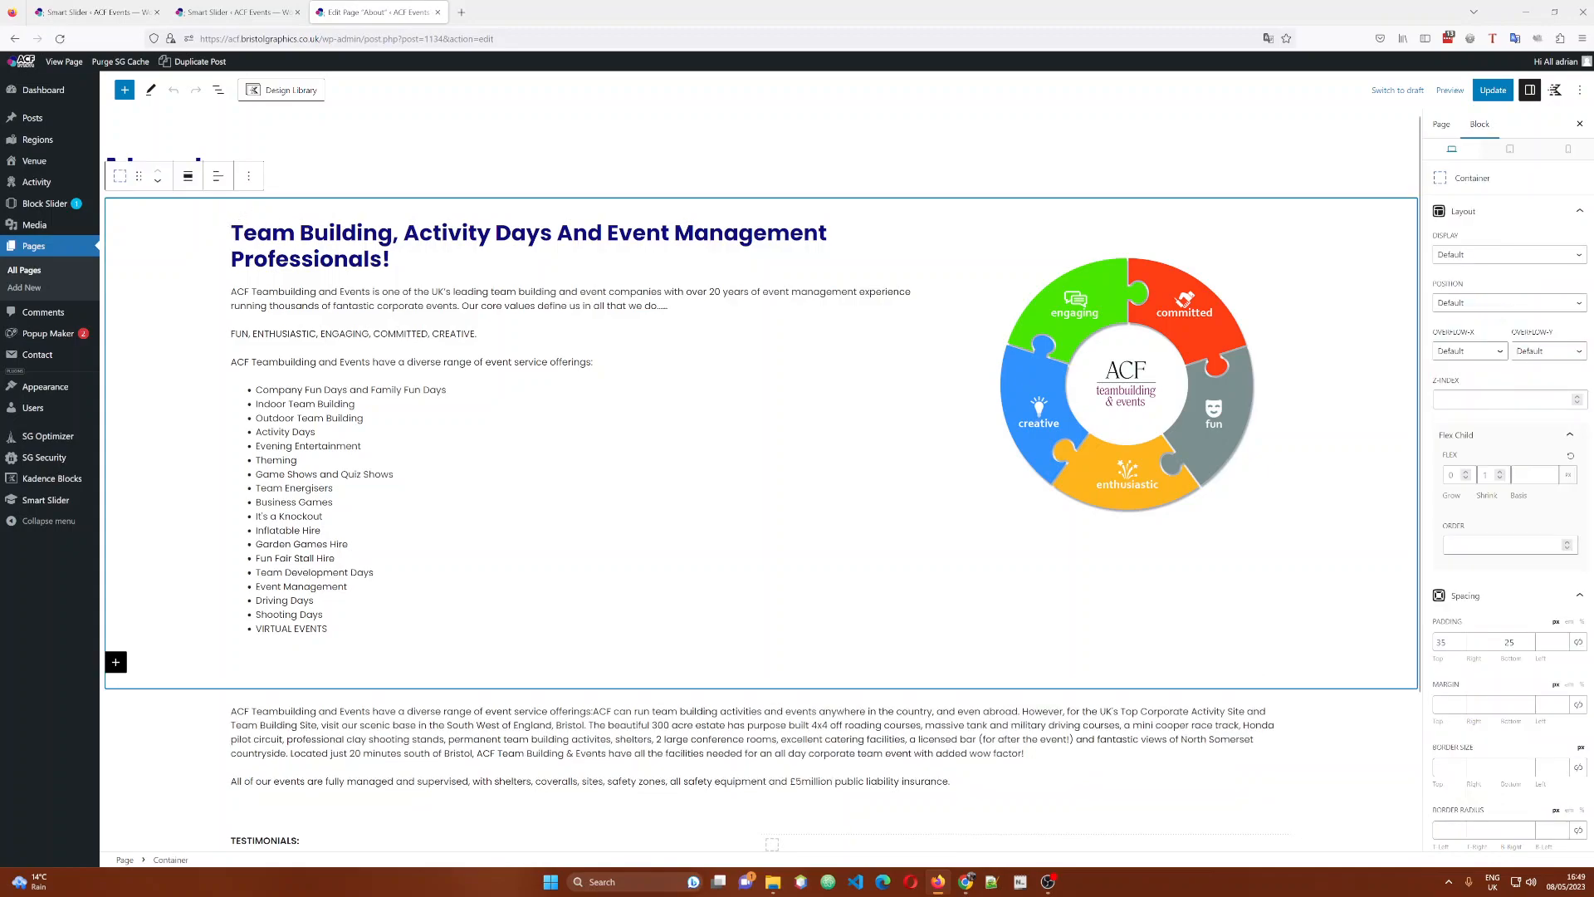
pyautogui.click(417, 152)
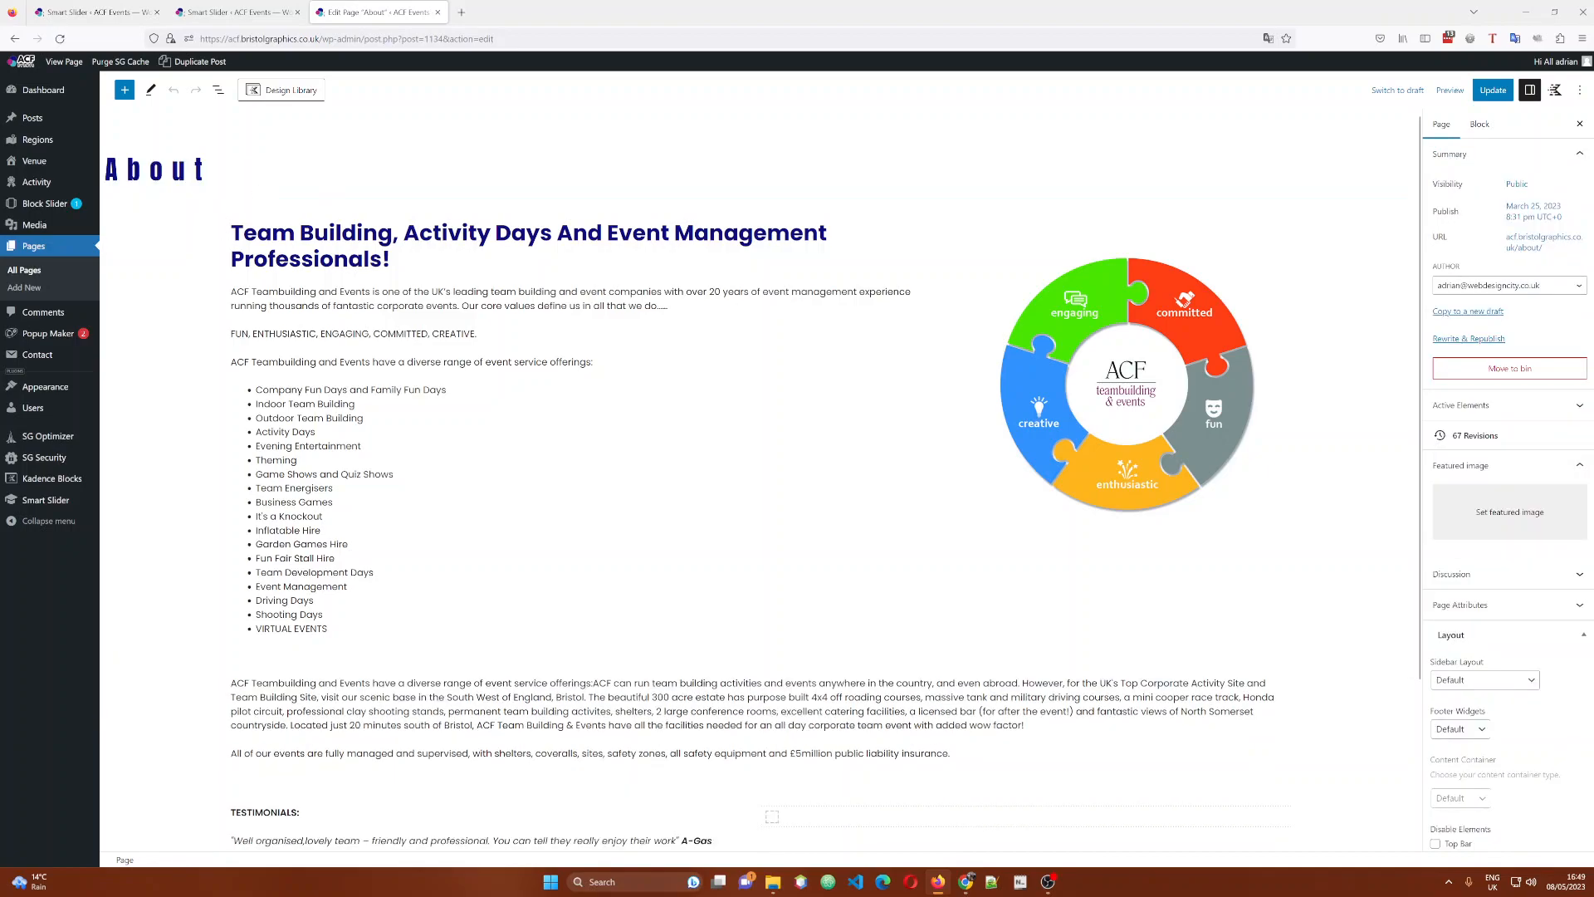
pyautogui.click(422, 235)
pyautogui.click(349, 198)
pyautogui.click(354, 239)
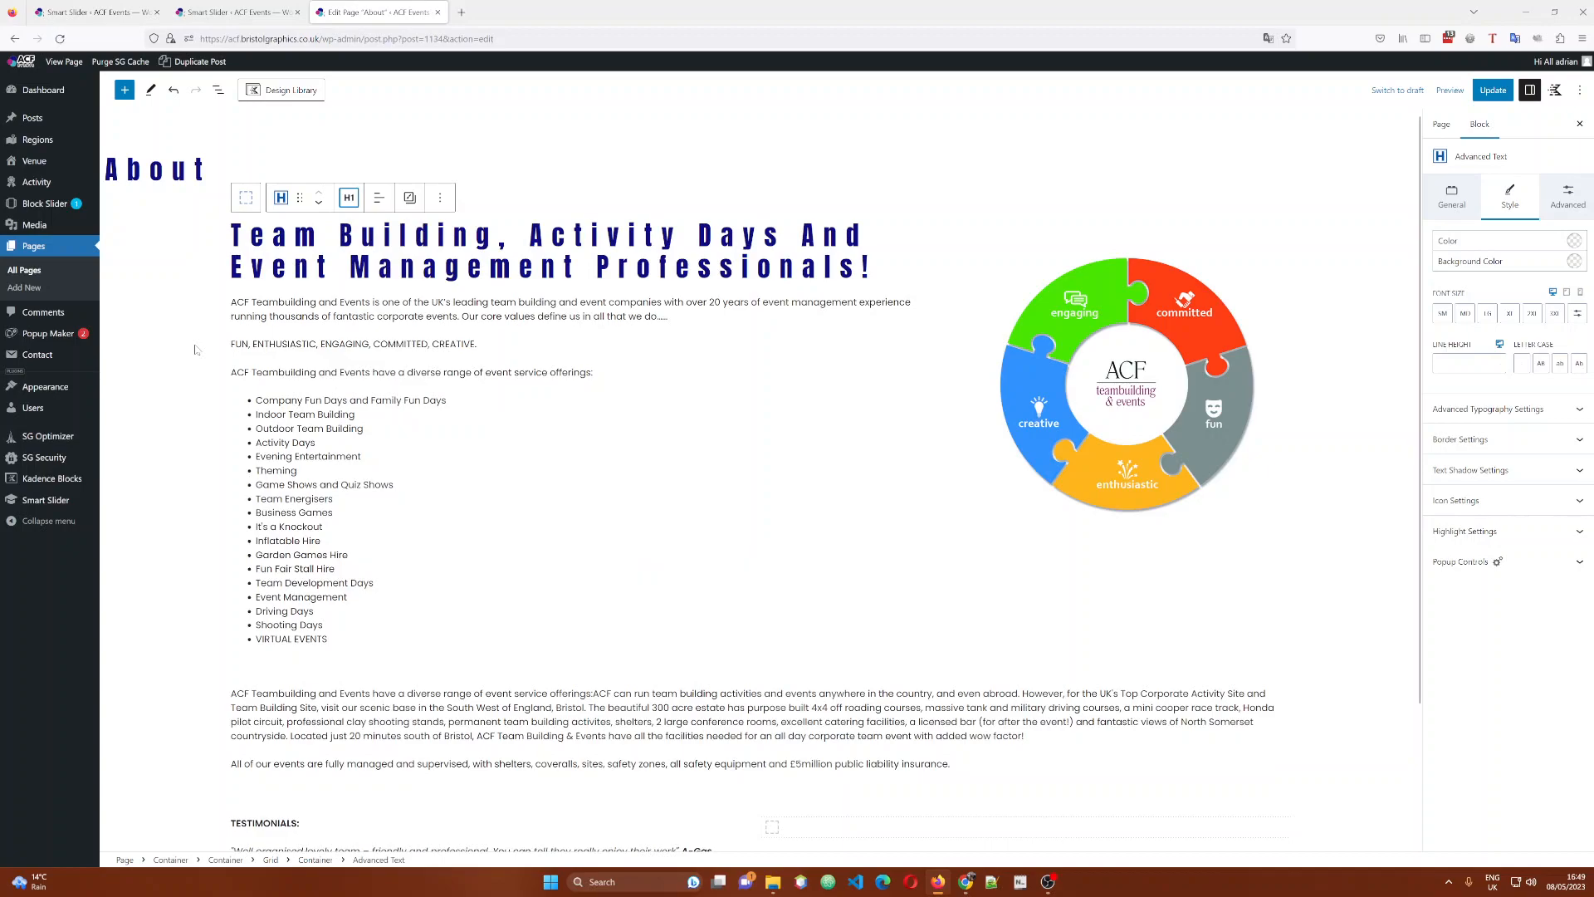
pyautogui.click(1483, 91)
# Switch to Chrome and reload the live About page to check the heading's new style.
pyautogui.click(990, 819)
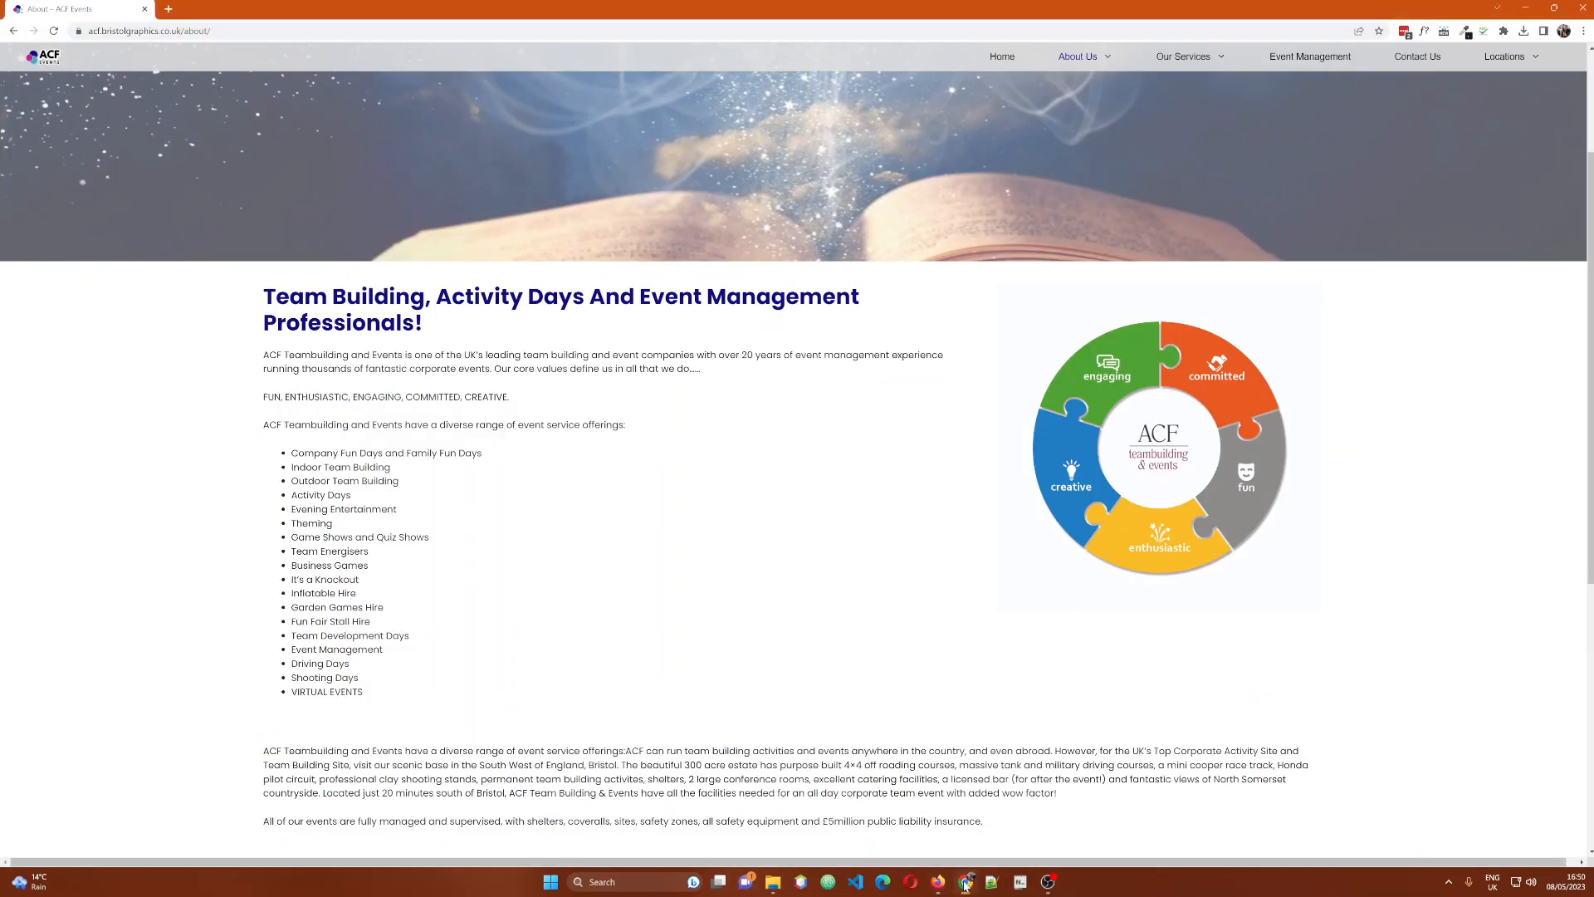
pyautogui.rightClick(769, 644)
pyautogui.click(826, 427)
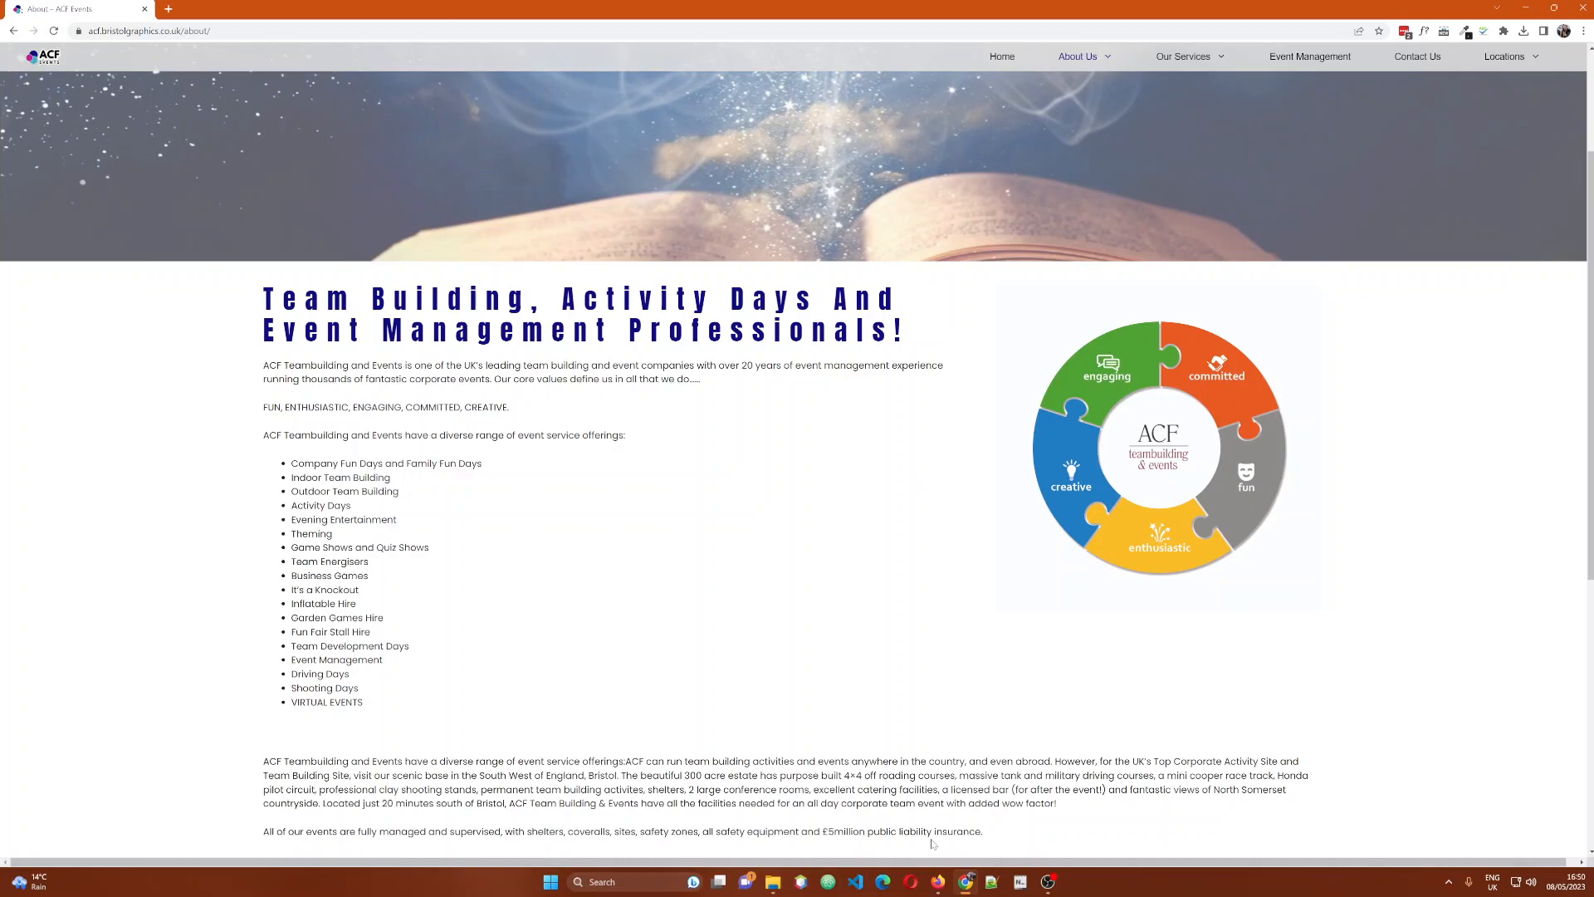
# Switch back to the Firefox editor, select the intro paragraph and main heading blocks, and look through the page content.
pyautogui.click(939, 885)
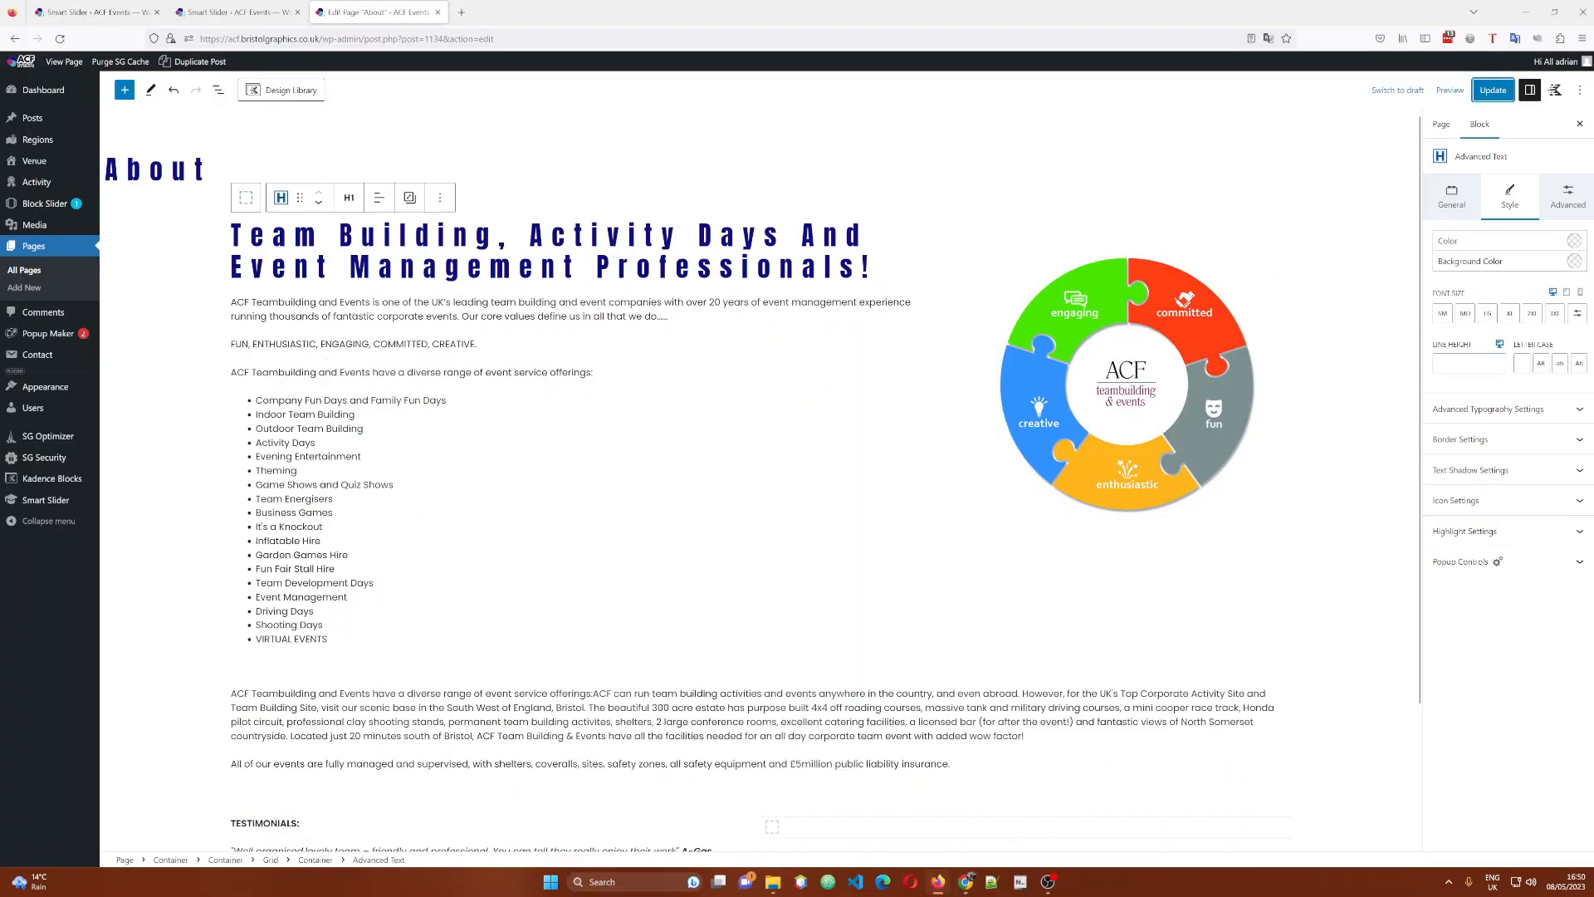
pyautogui.click(326, 352)
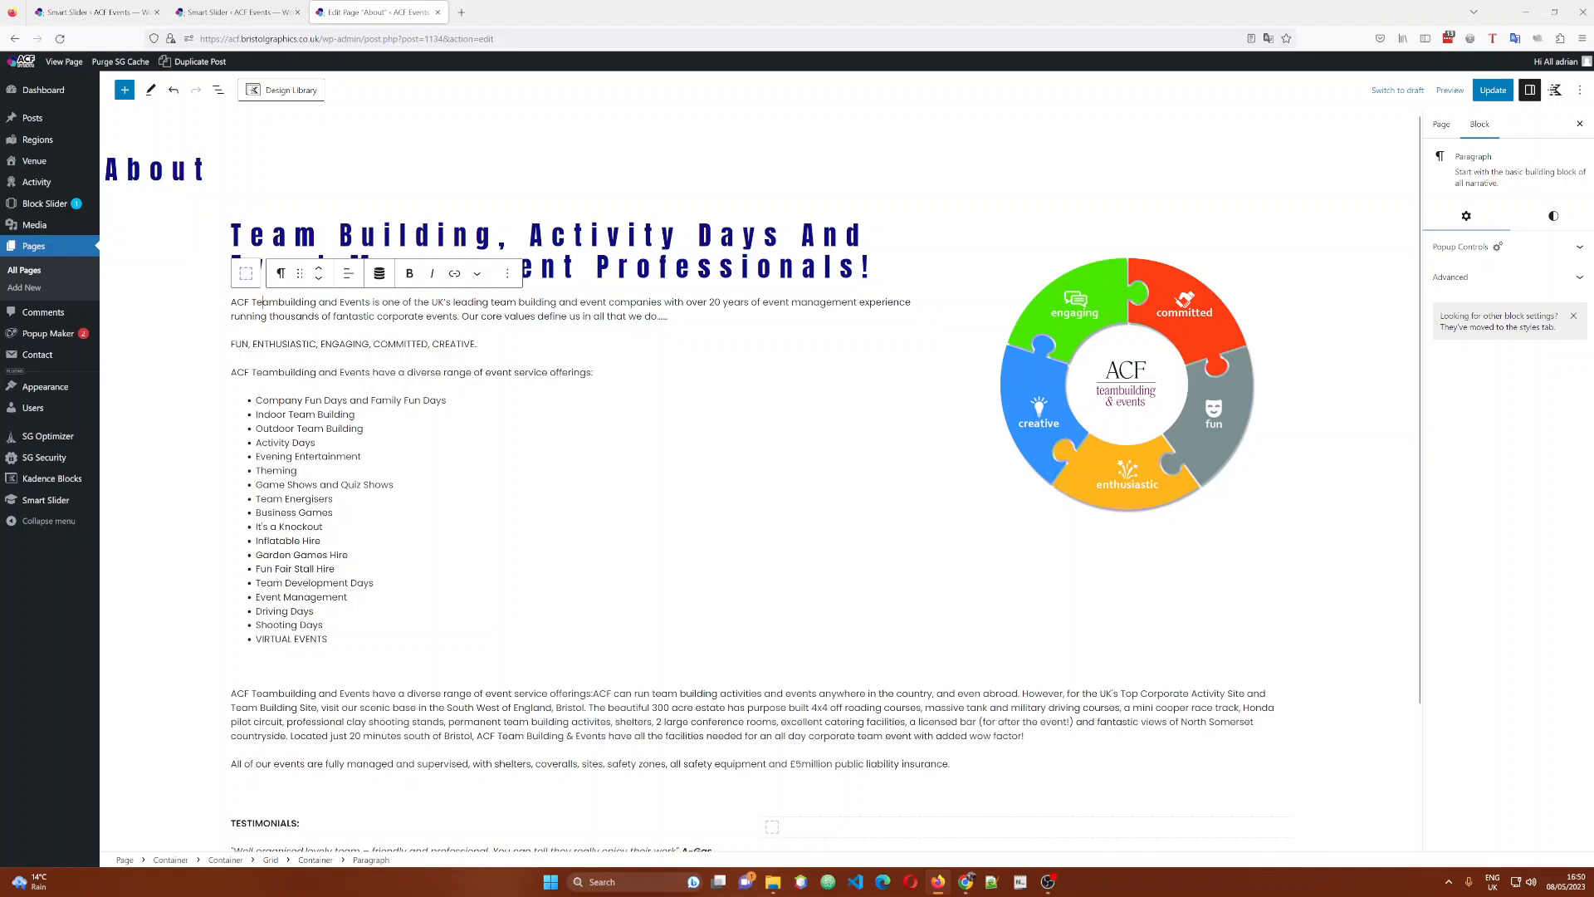
pyautogui.click(273, 236)
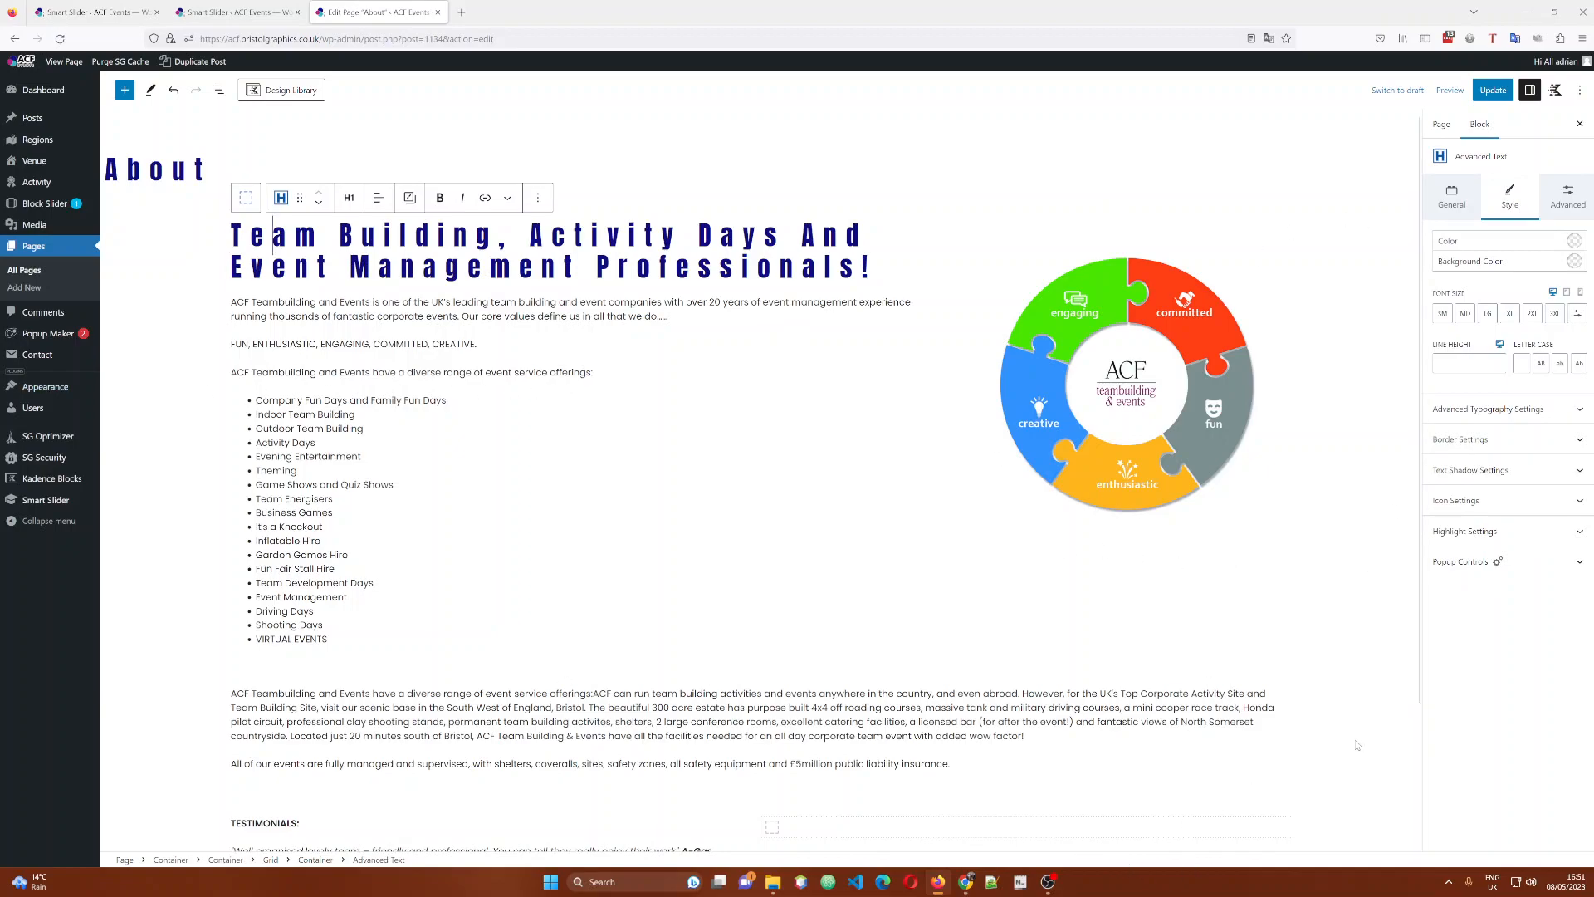
pyautogui.scroll(-3, 645, 507)
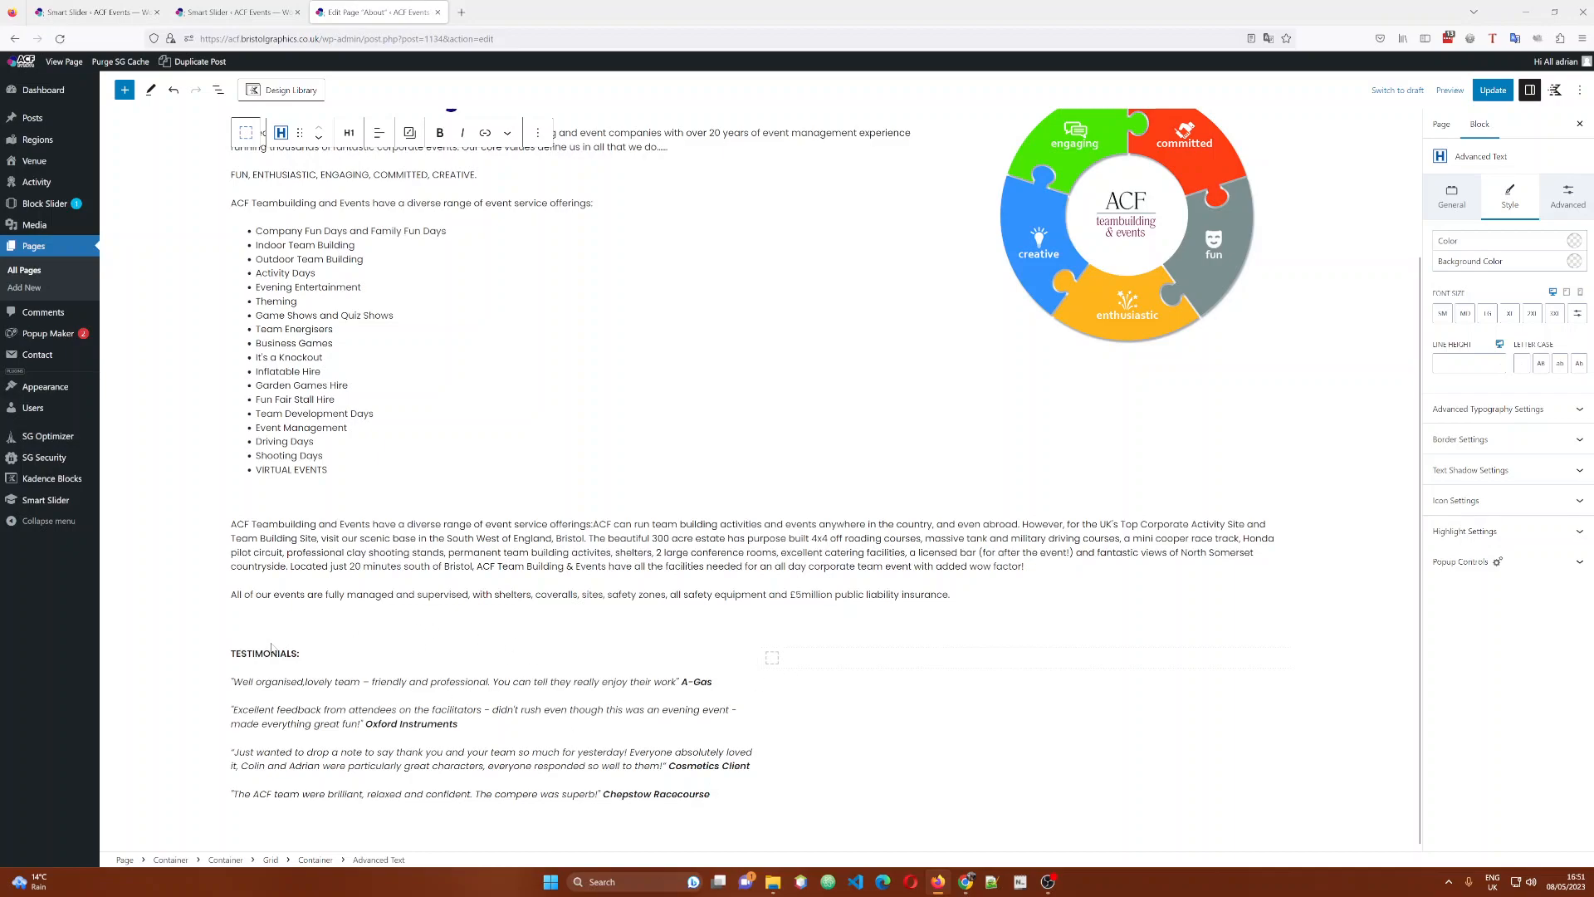
pyautogui.scroll(3, 273, 235)
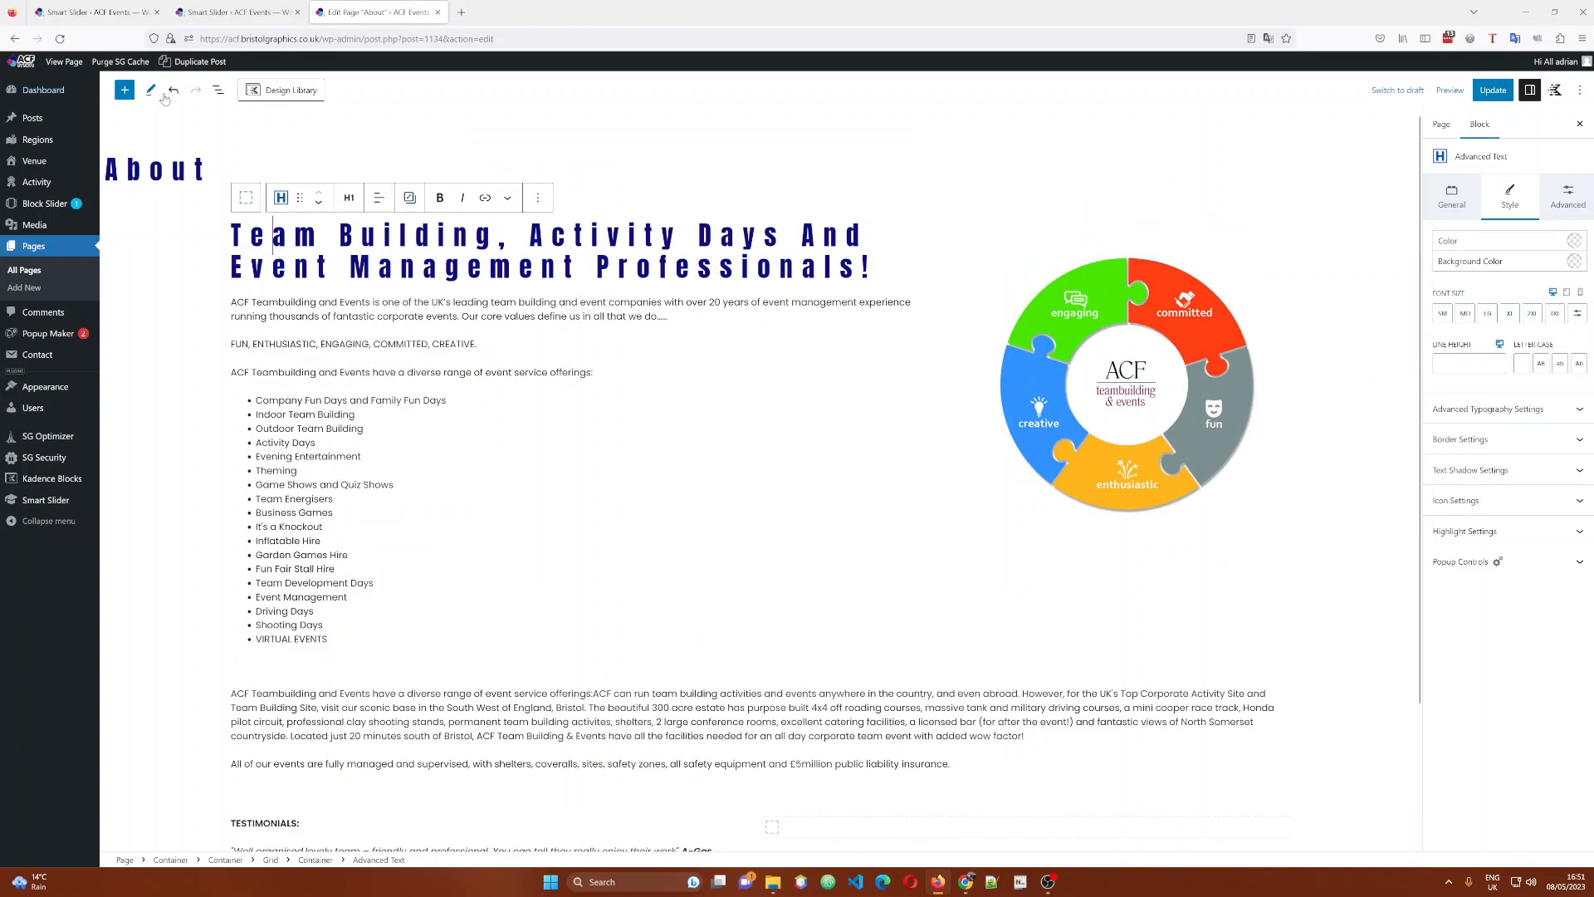
# Show the page's block structure, collapse the first container, and select each of the three top-level containers in turn.
pyautogui.click(217, 92)
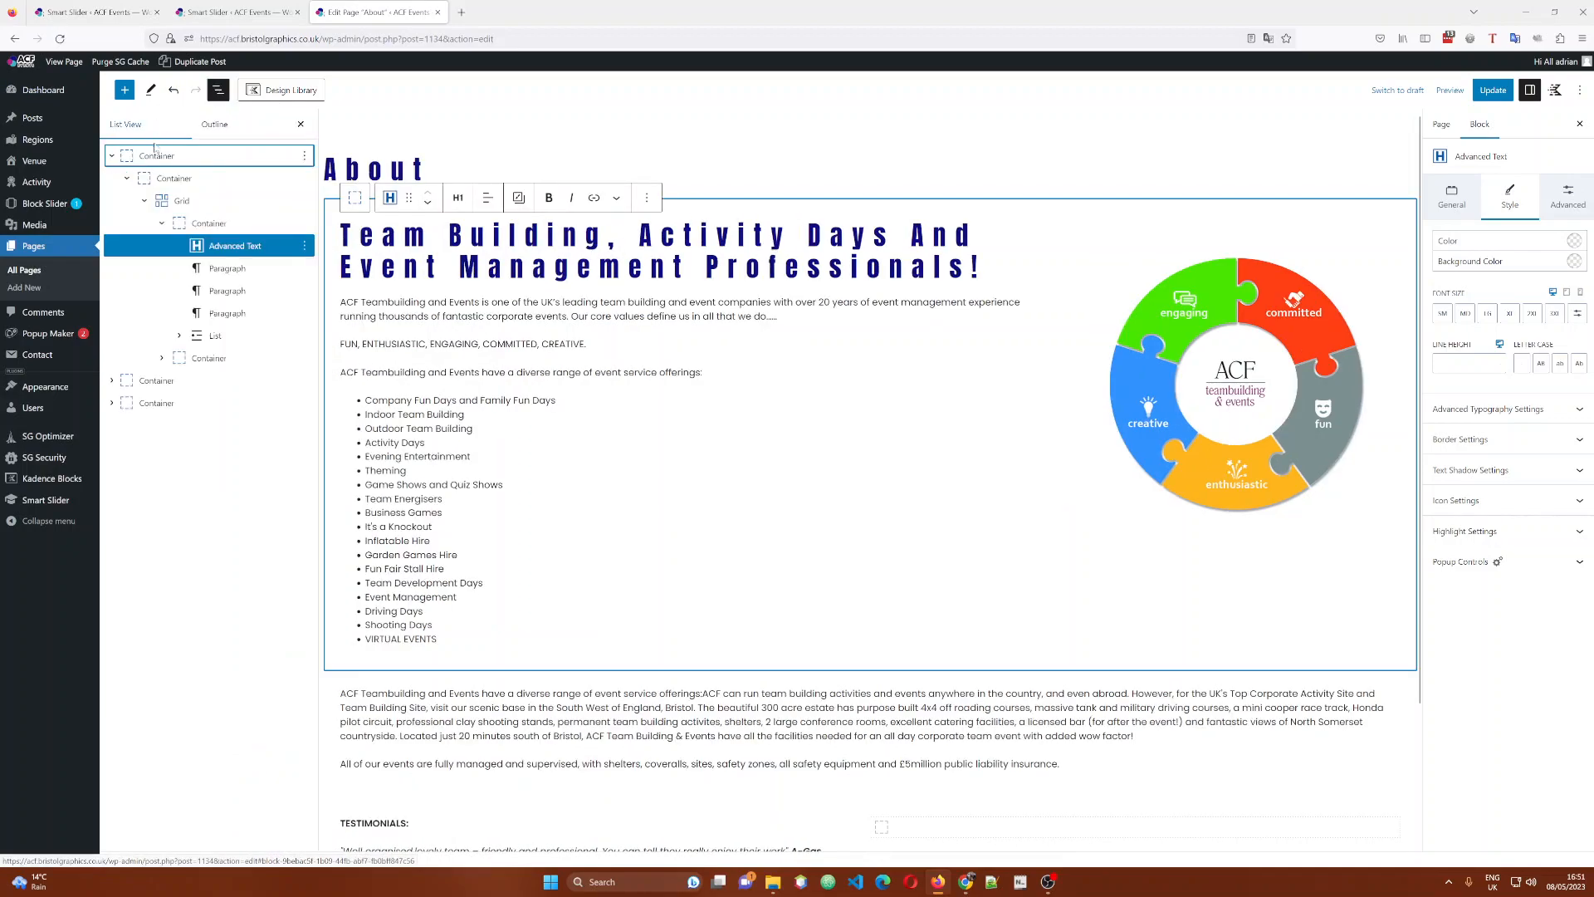
pyautogui.click(111, 156)
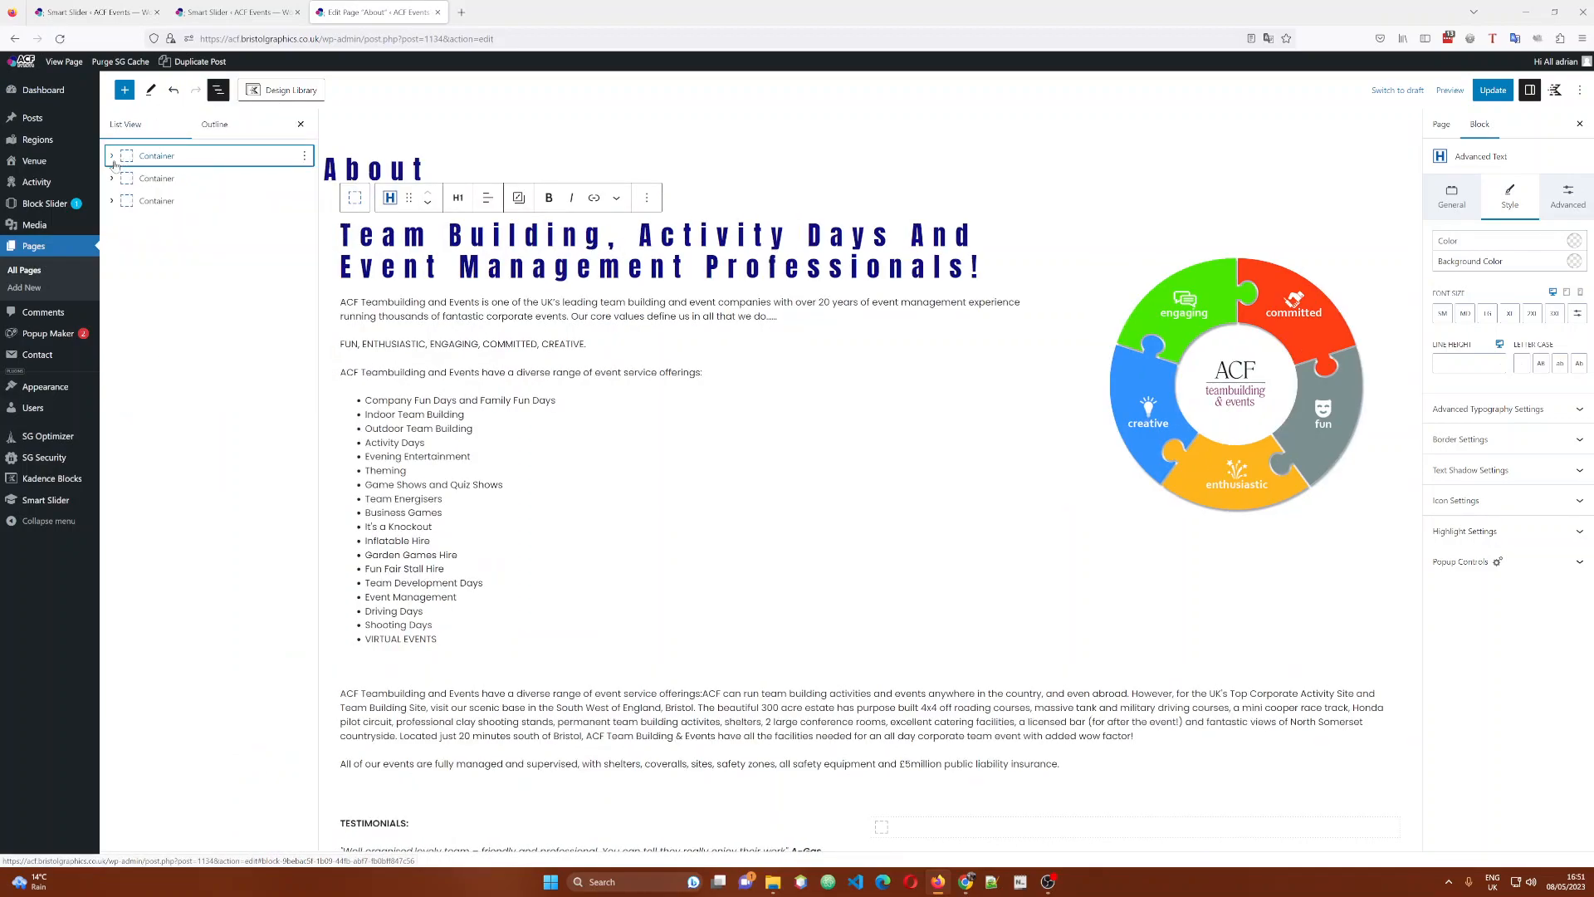
pyautogui.click(127, 156)
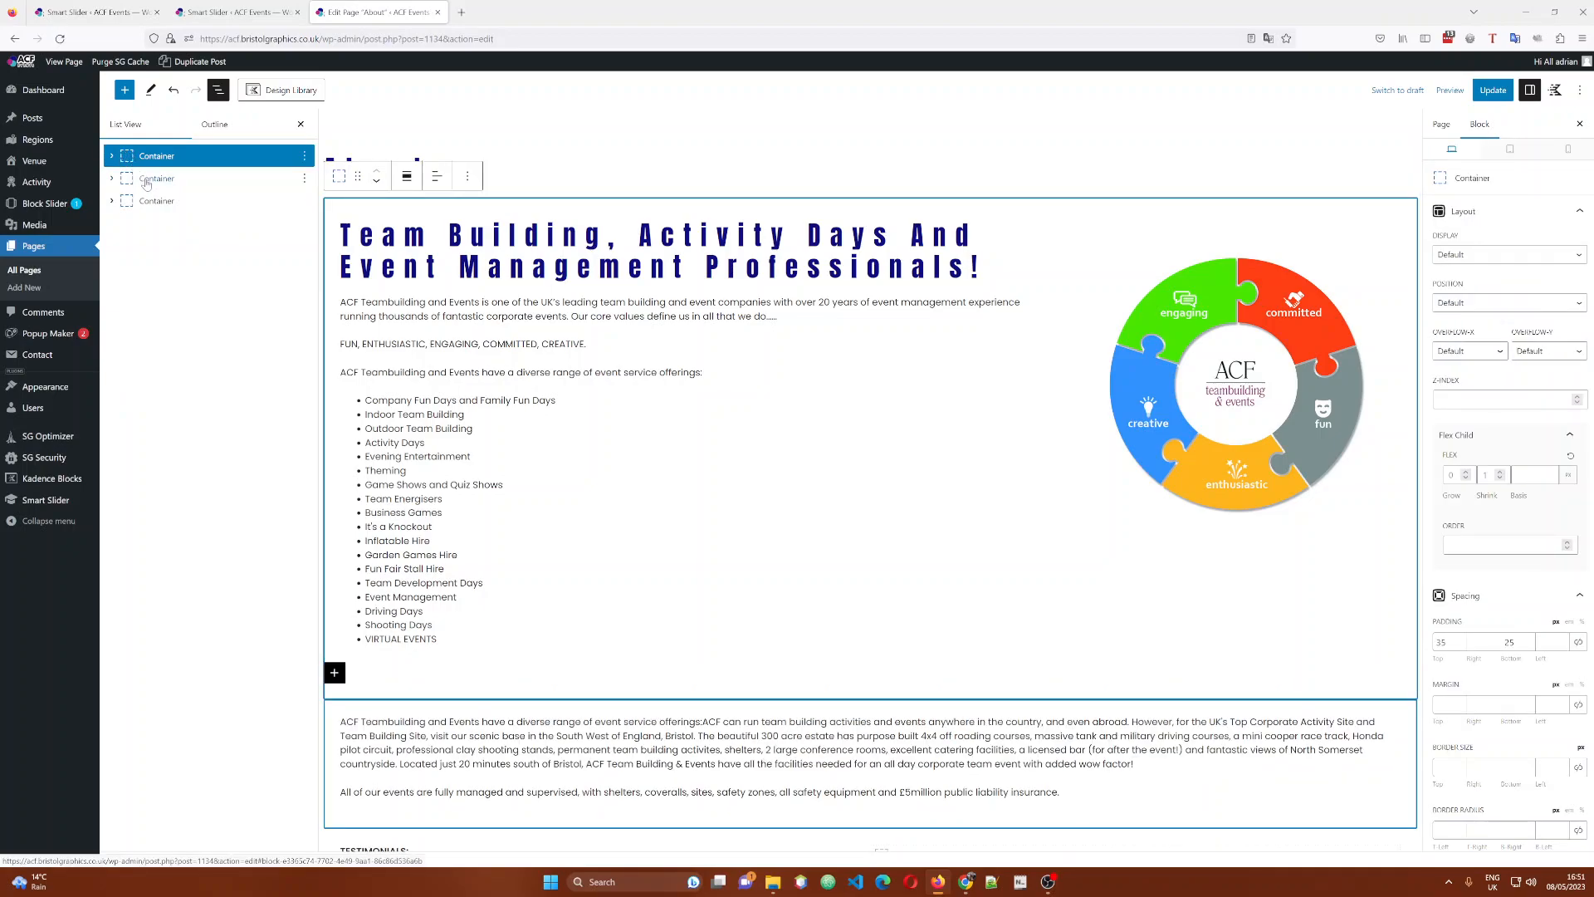
pyautogui.click(147, 180)
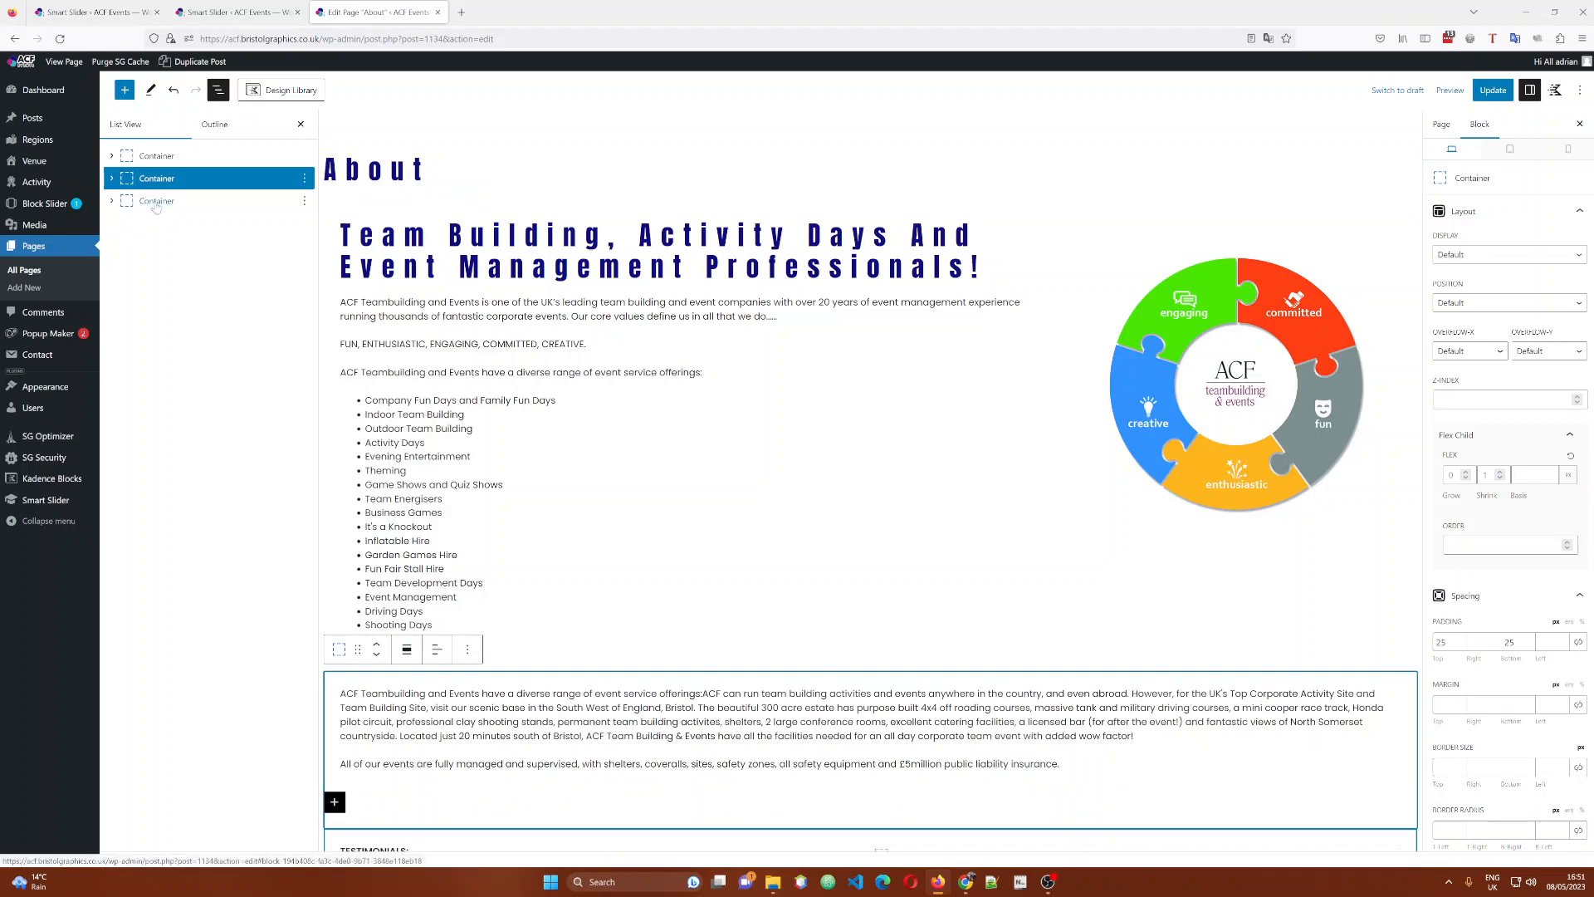
pyautogui.click(156, 204)
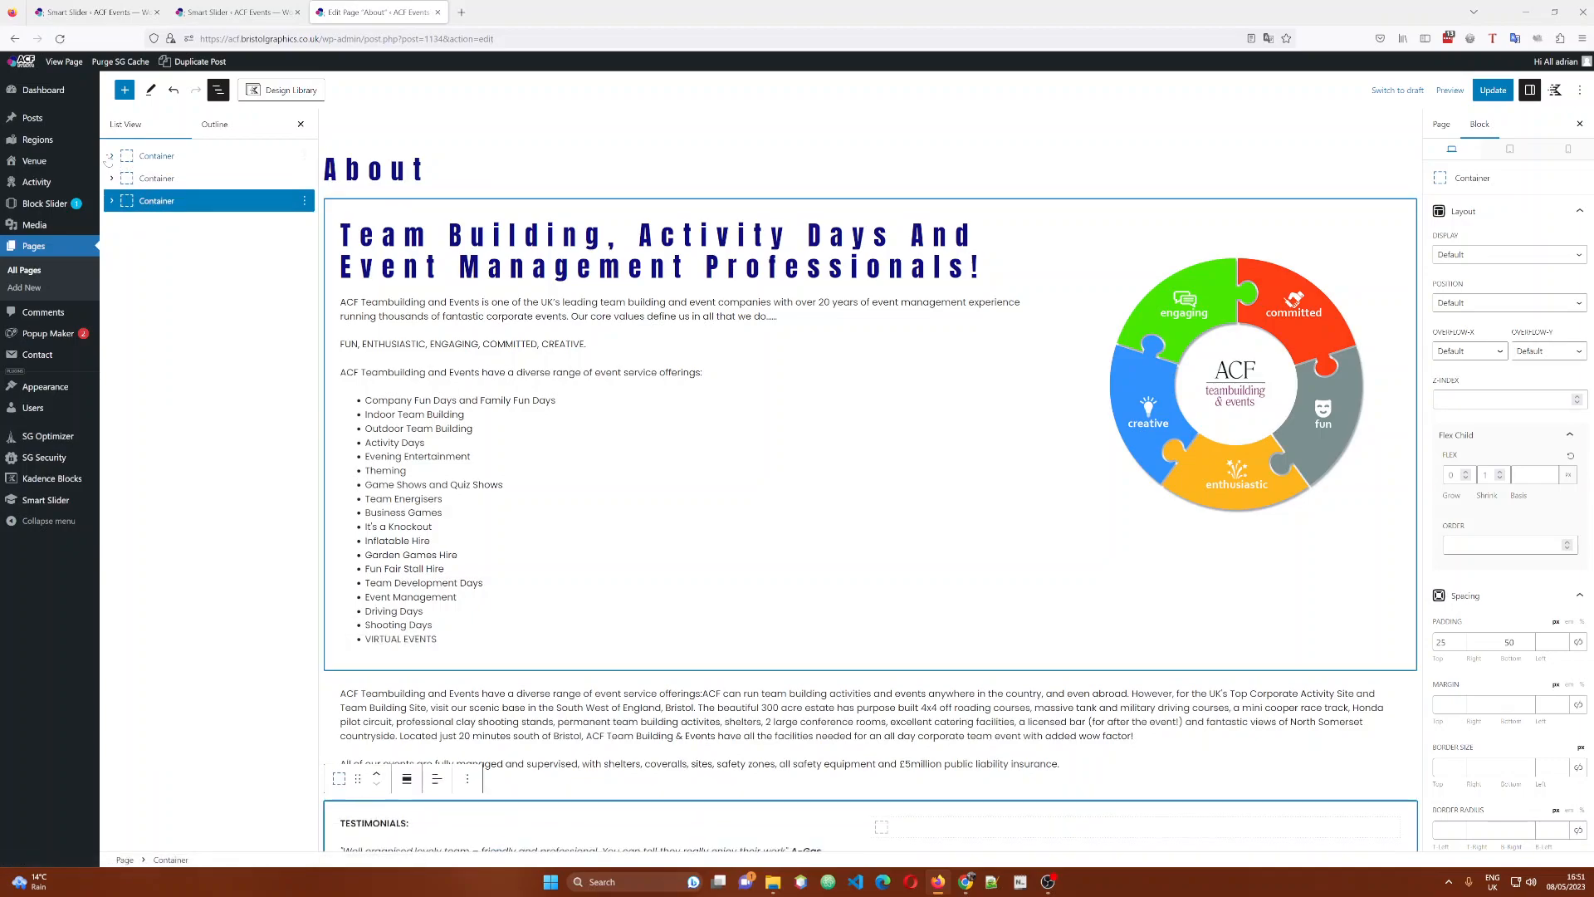
# Expand the first container and inspect its nested container, its grid and the grid's two column containers.
pyautogui.click(112, 156)
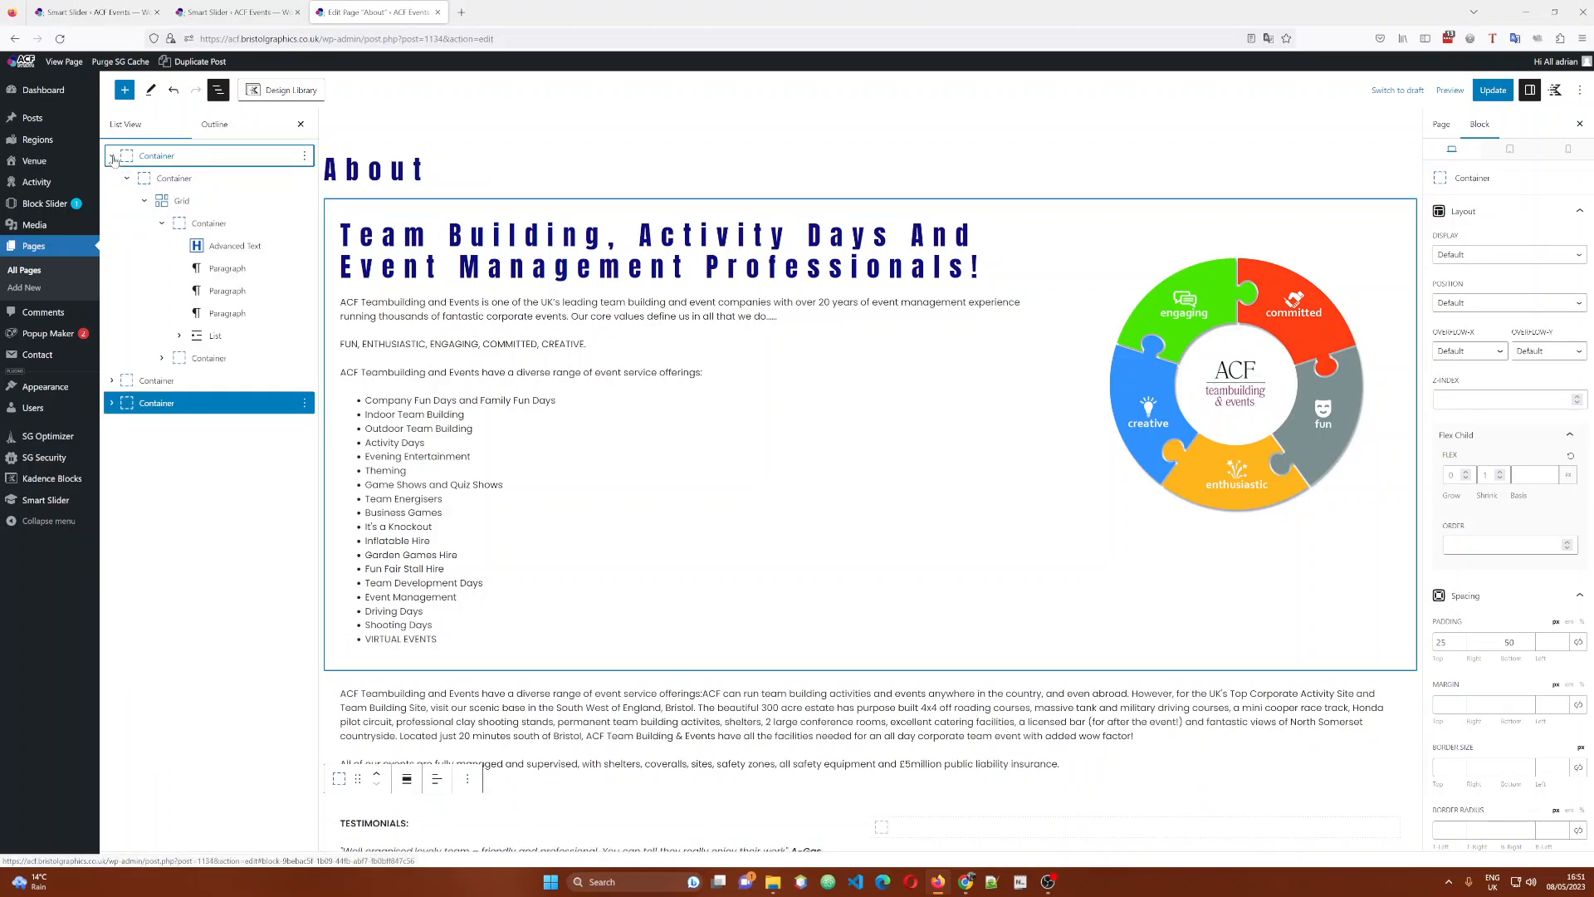
pyautogui.click(138, 181)
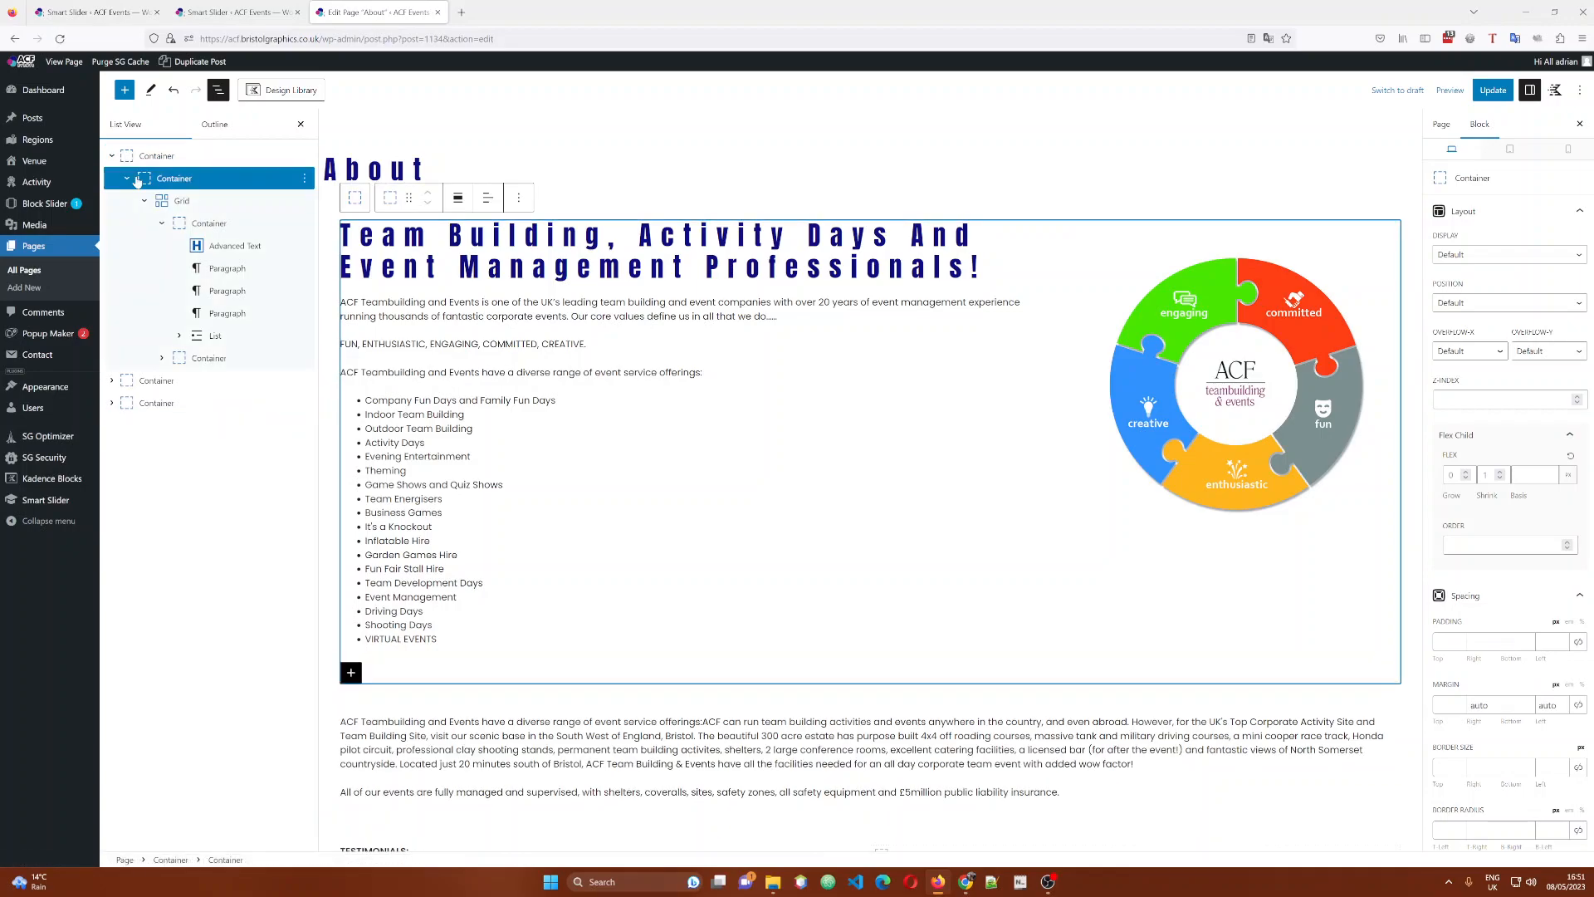
pyautogui.click(173, 201)
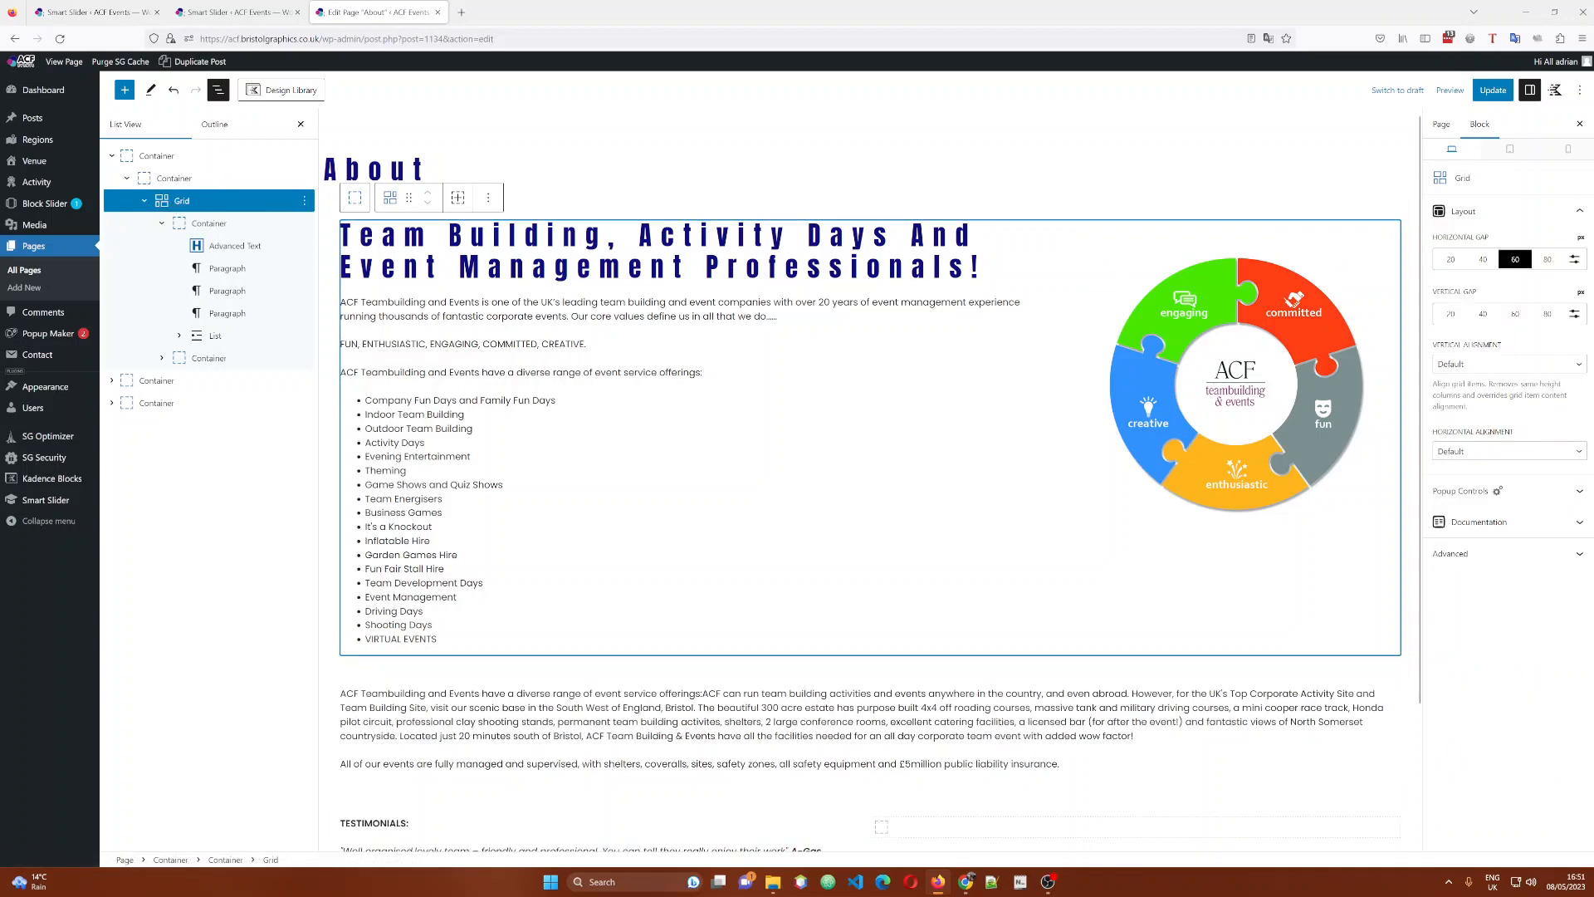
pyautogui.click(162, 223)
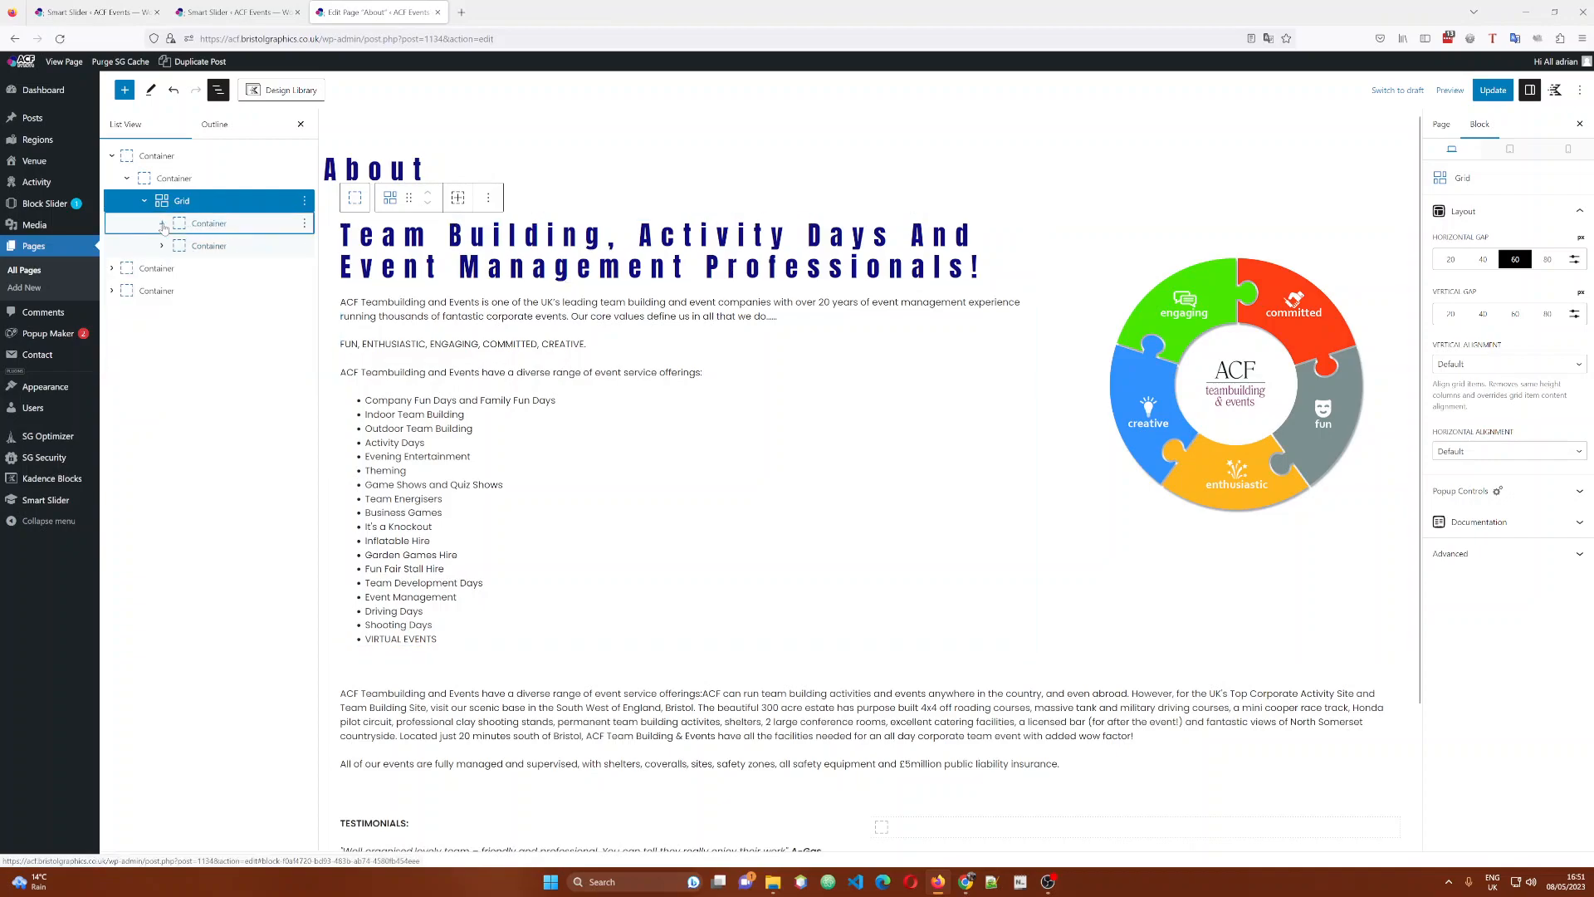
pyautogui.click(198, 230)
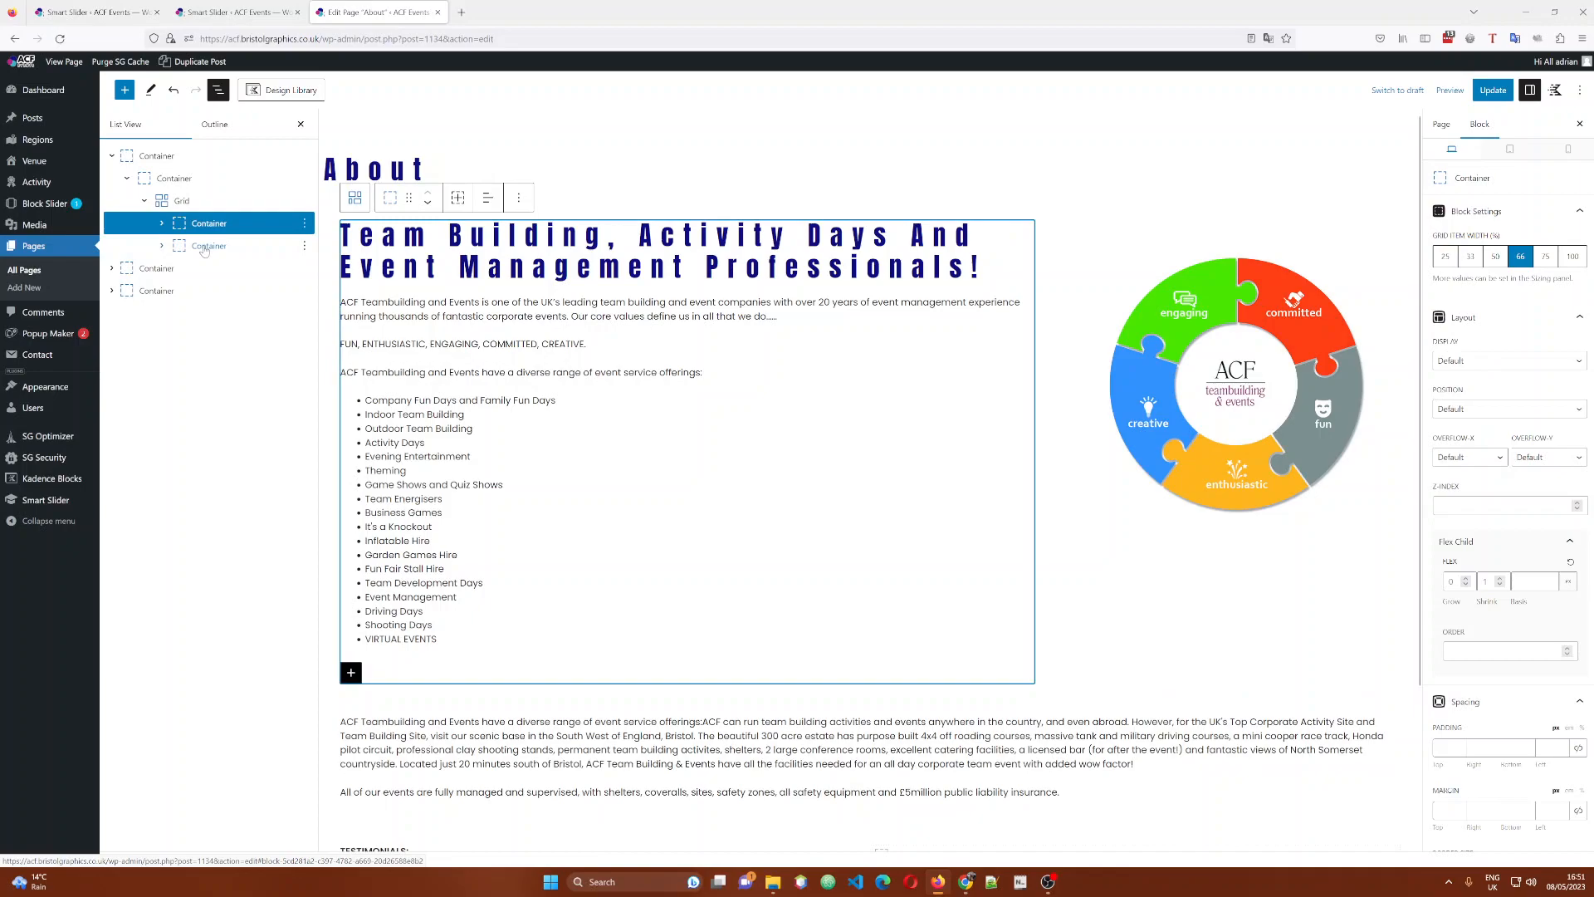
pyautogui.click(204, 247)
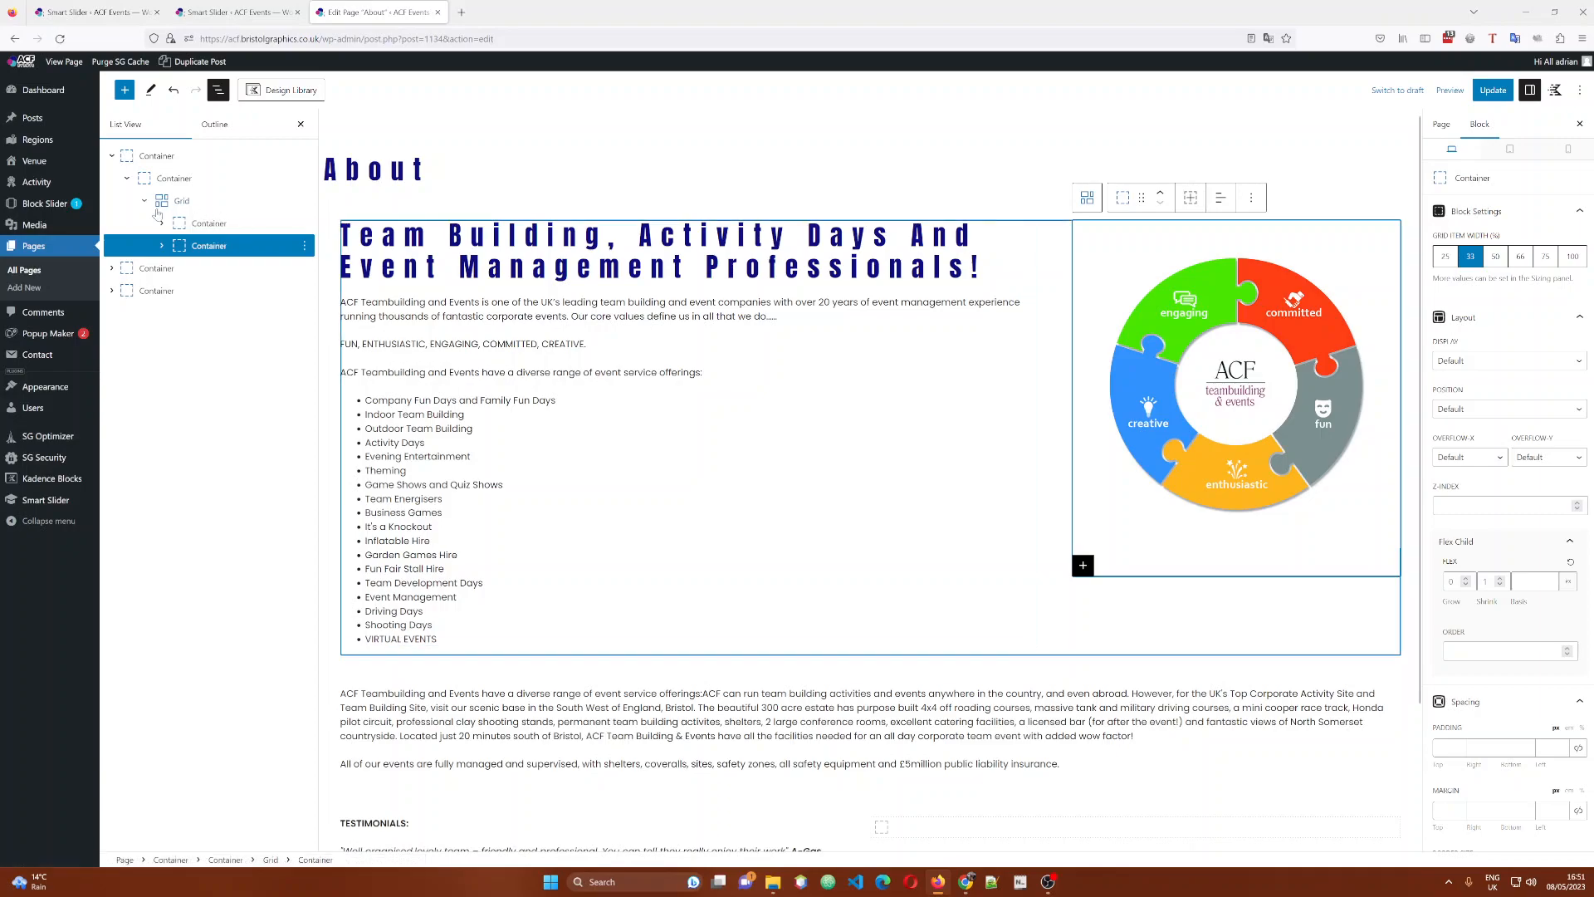
# Add the test text "blaajd sddikpojjsdkpk" to the end of the first intro paragraph and update the page.
pyautogui.click(679, 310)
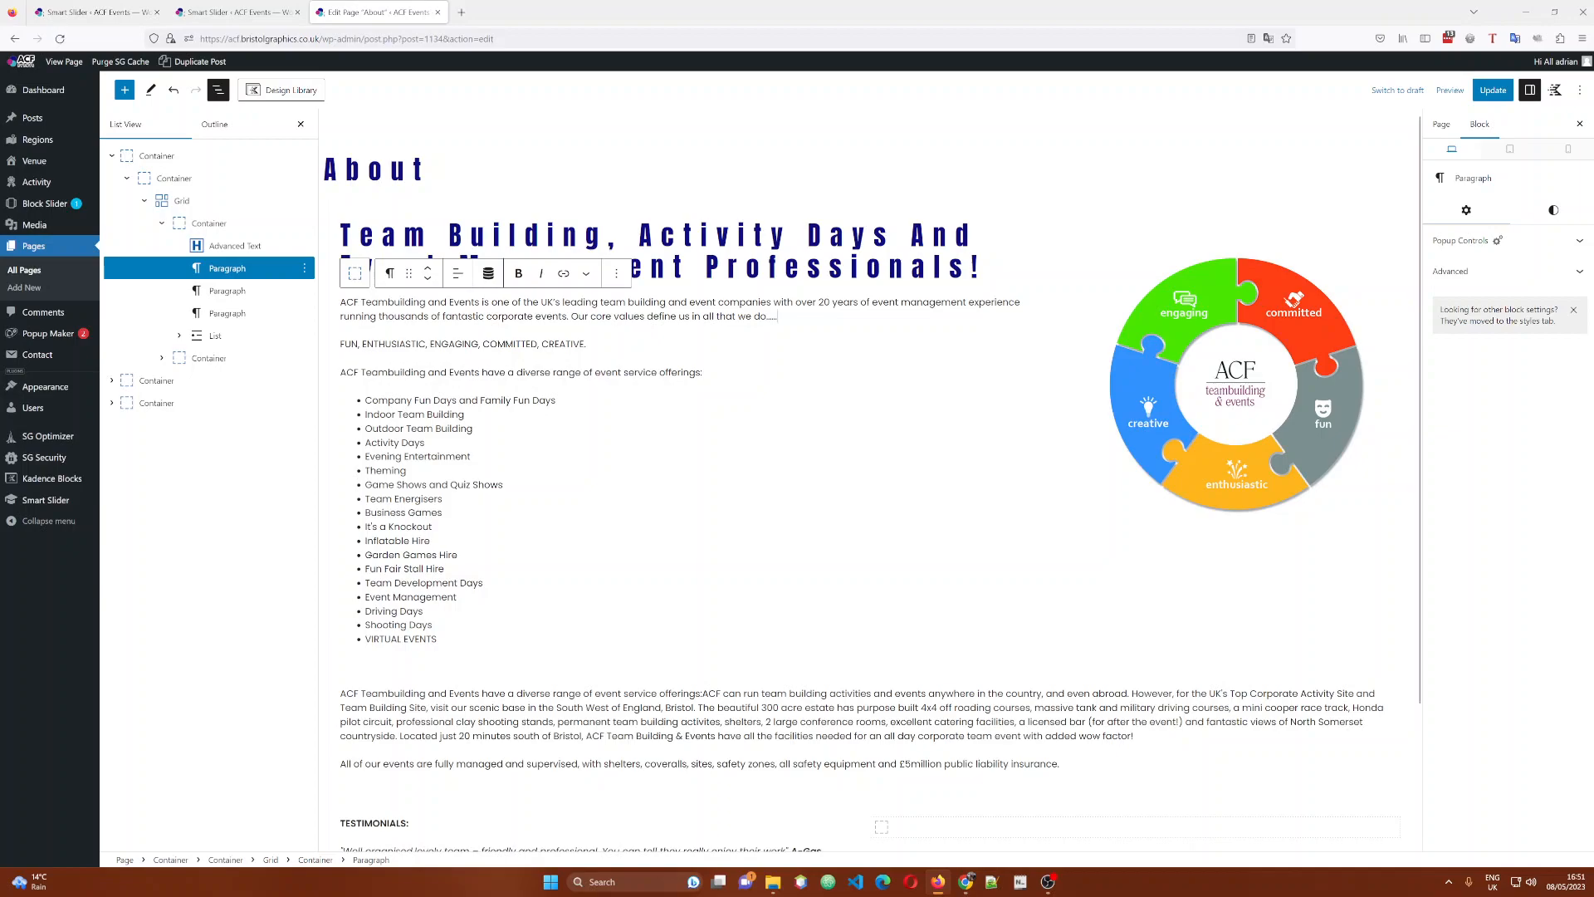
pyautogui.write('blaaj')
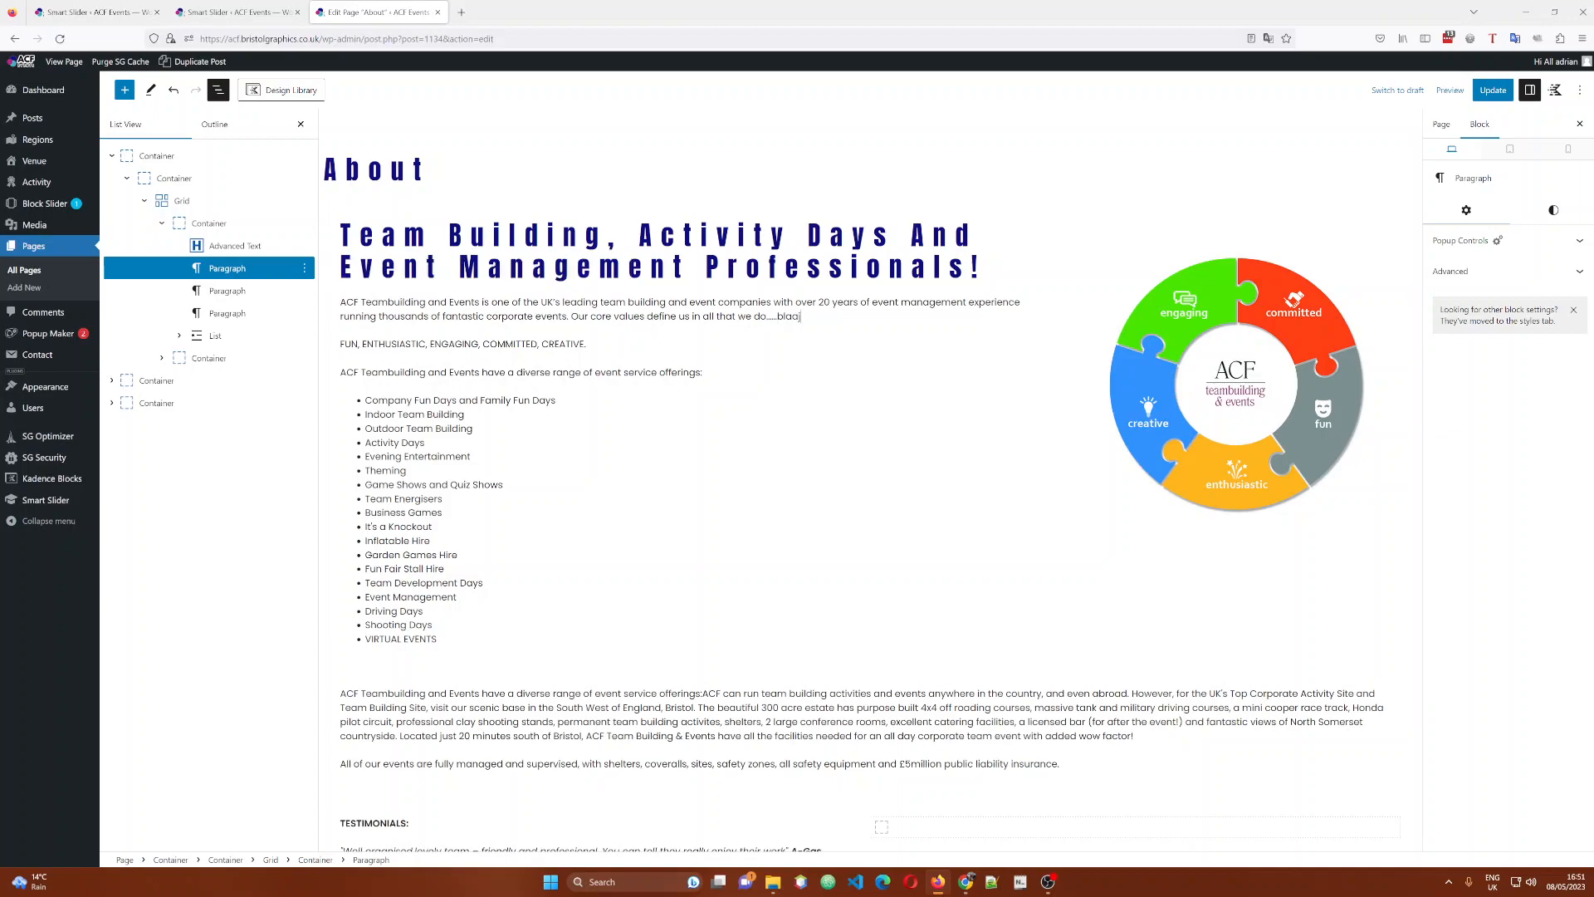
pyautogui.write('d sddikpojjsdkpk')
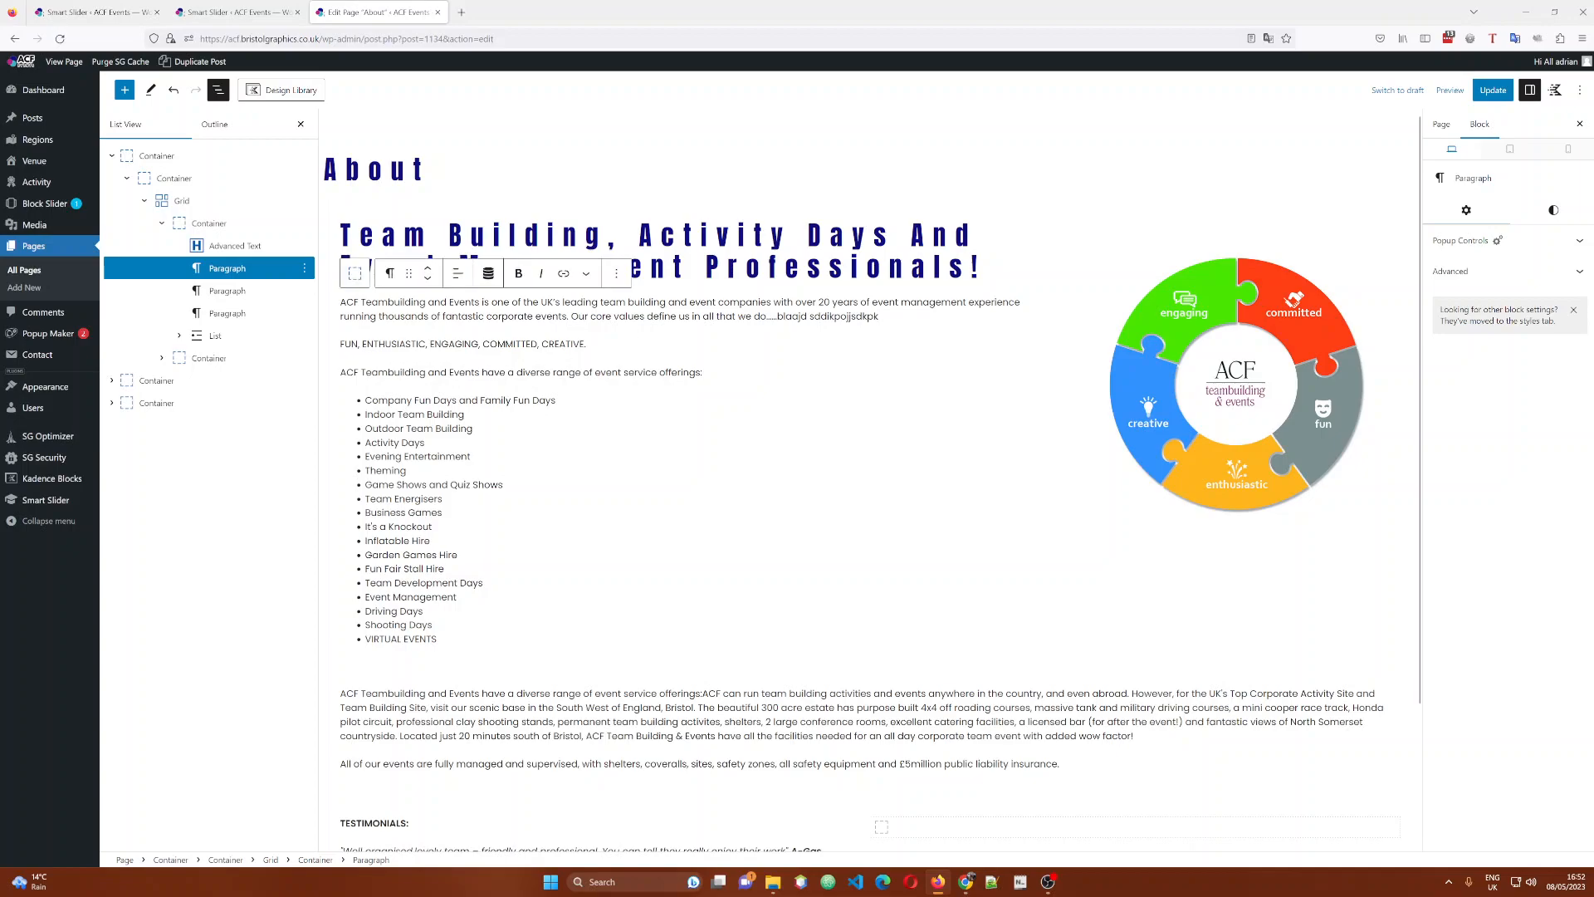
pyautogui.click(1493, 92)
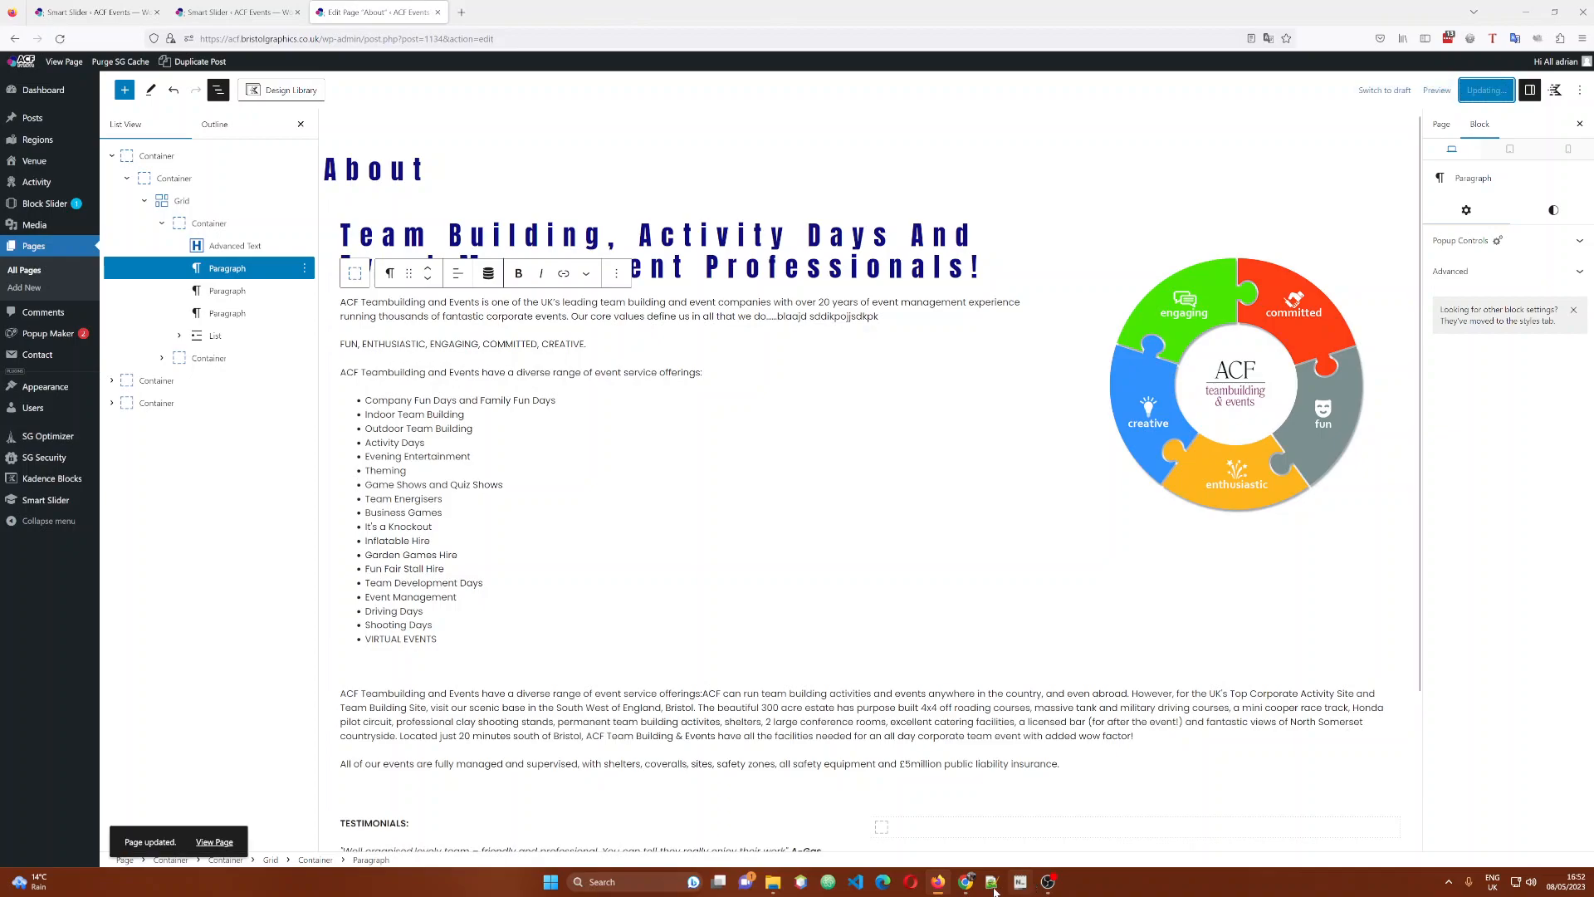
# Switch to Chrome and reload the live About page to check the added paragraph text.
pyautogui.click(966, 882)
pyautogui.rightClick(181, 477)
pyautogui.click(212, 517)
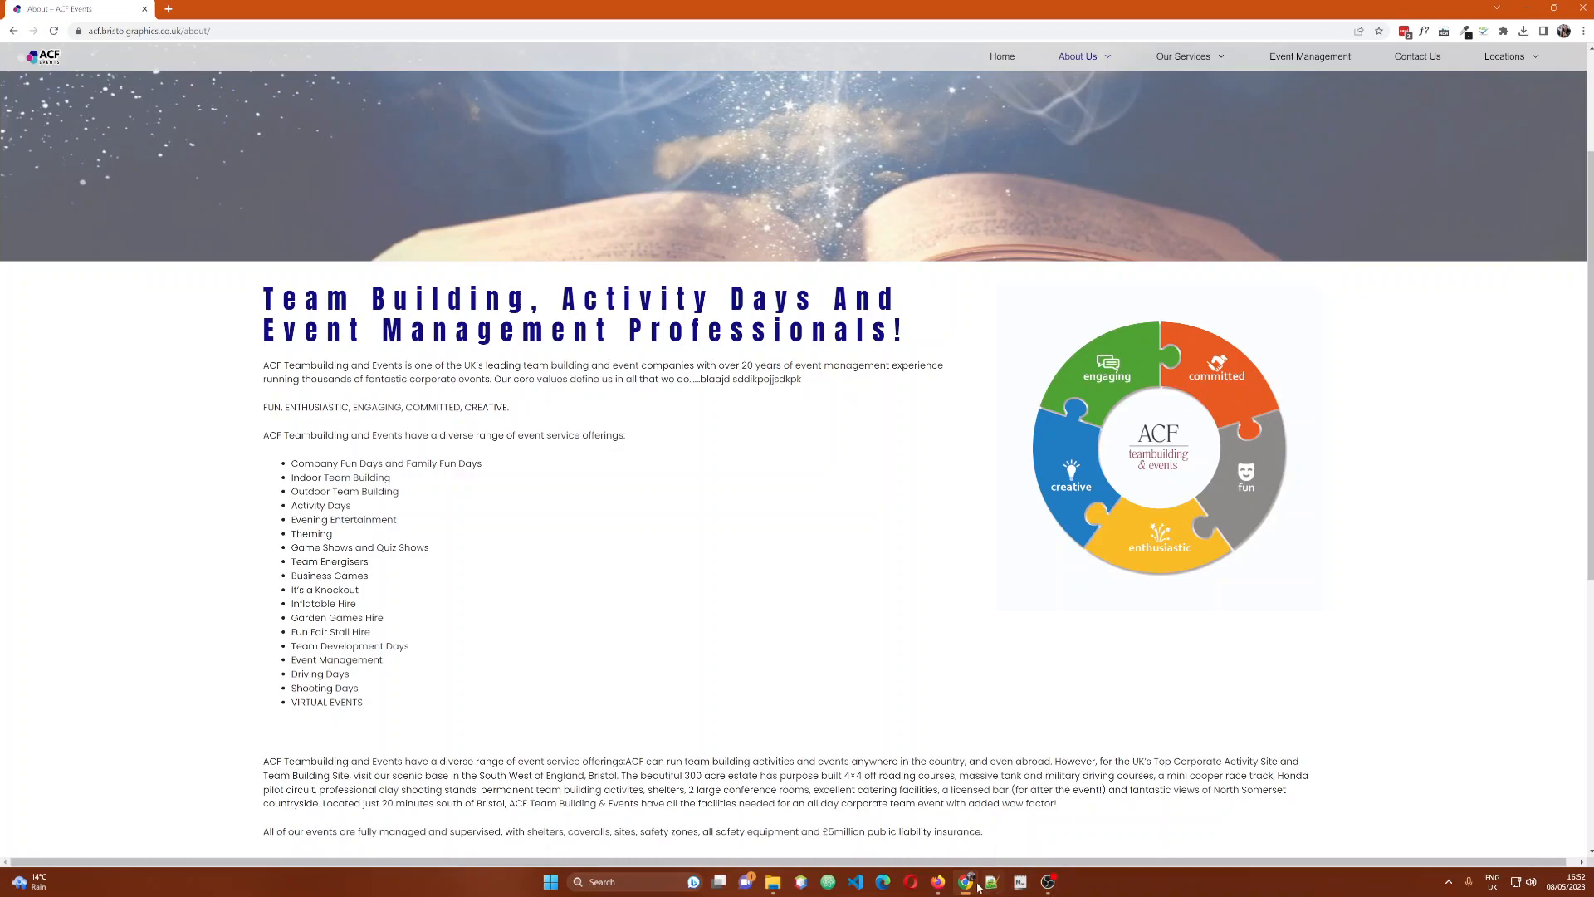
# Switch back to the page editor in Firefox, undo the test text in the first intro paragraph, and update the page.
pyautogui.click(940, 884)
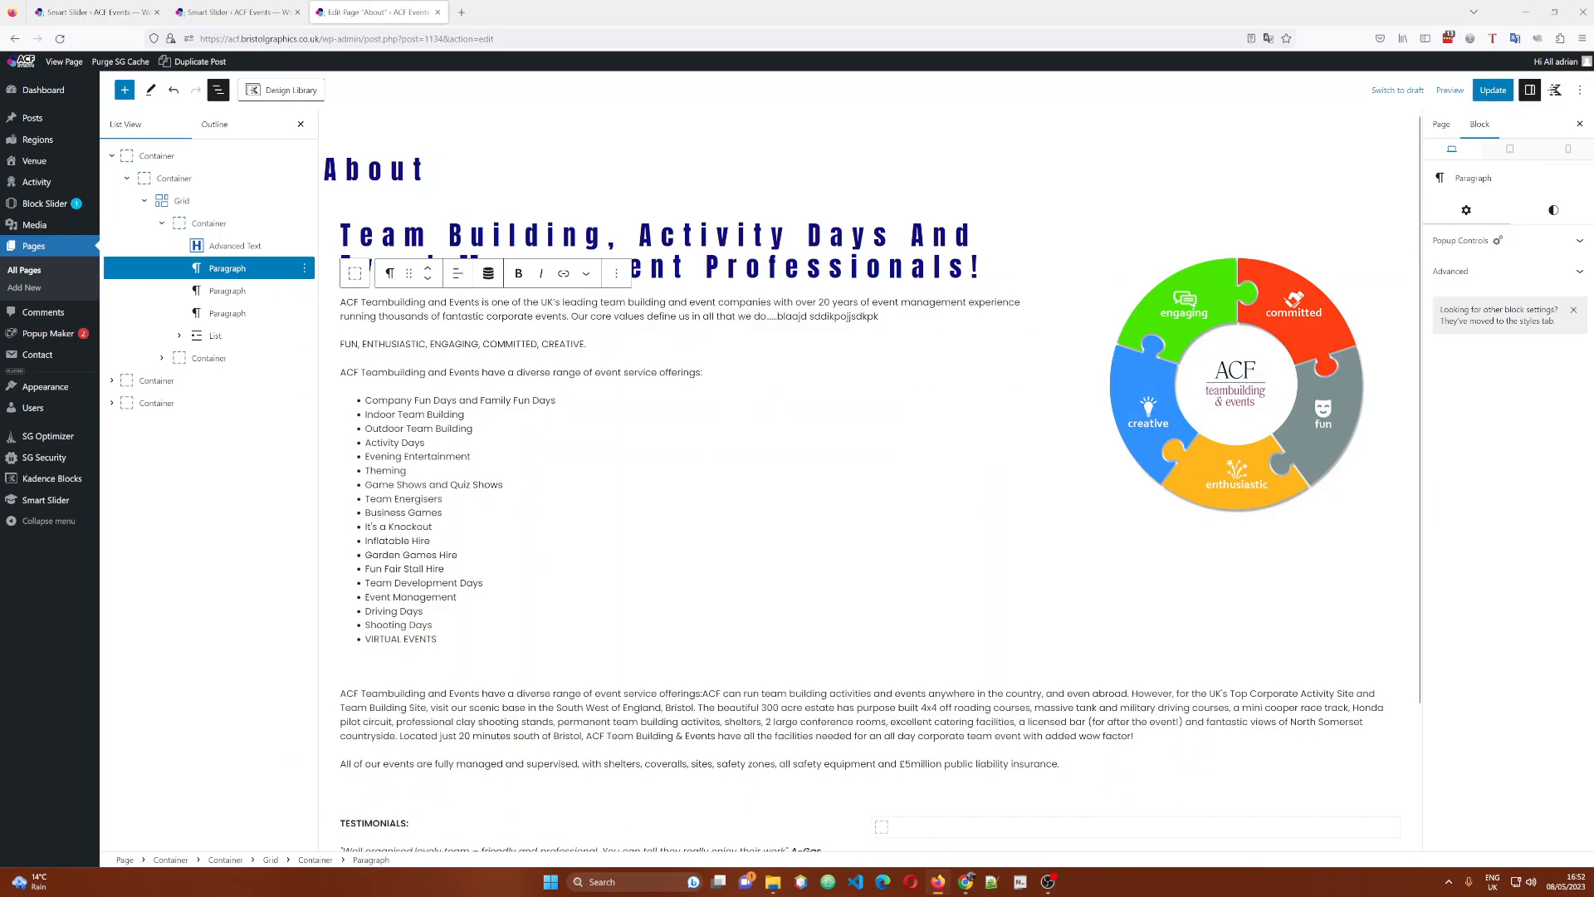
pyautogui.click(173, 92)
pyautogui.click(173, 91)
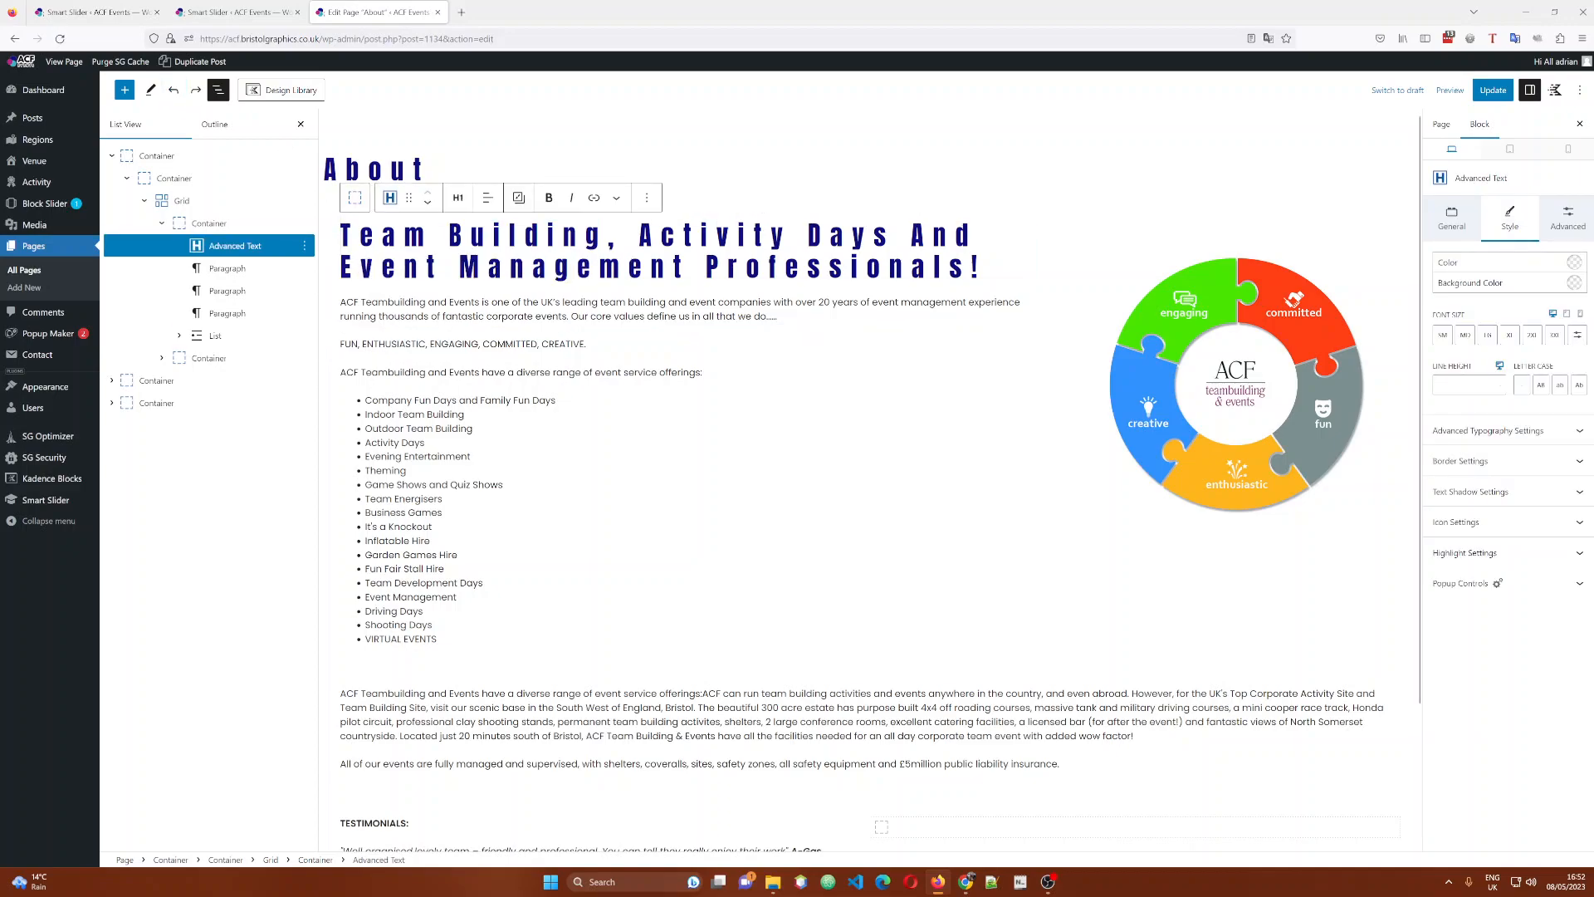
pyautogui.click(782, 331)
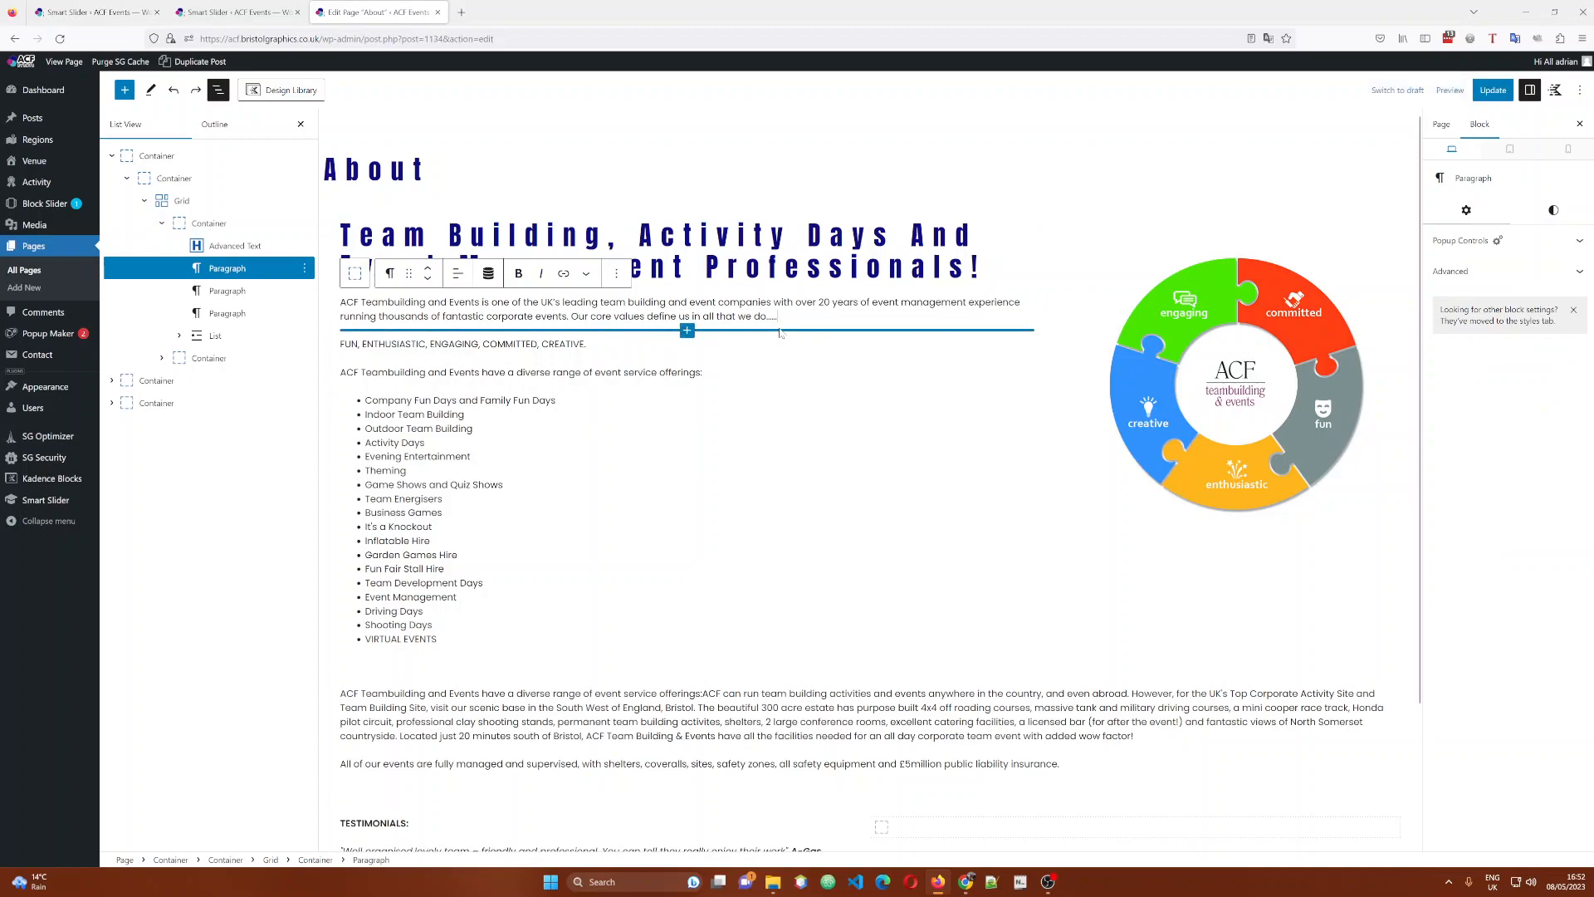
pyautogui.click(1492, 90)
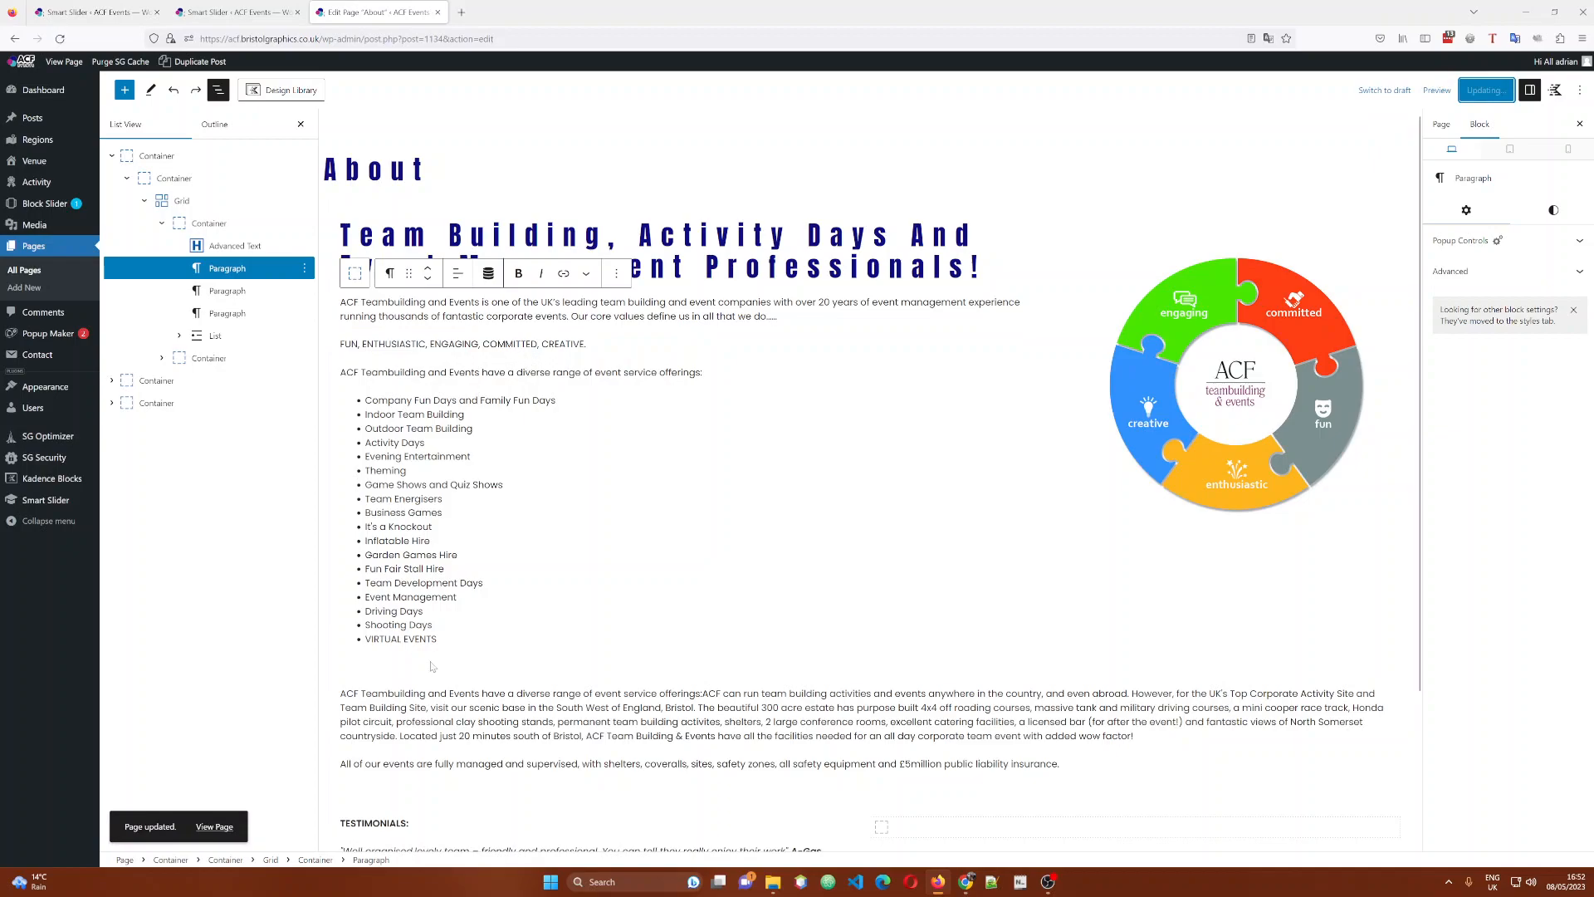
# Add a new list item reading "anoth" after "VIRTUAL EVENTS" in the event services list.
pyautogui.click(448, 641)
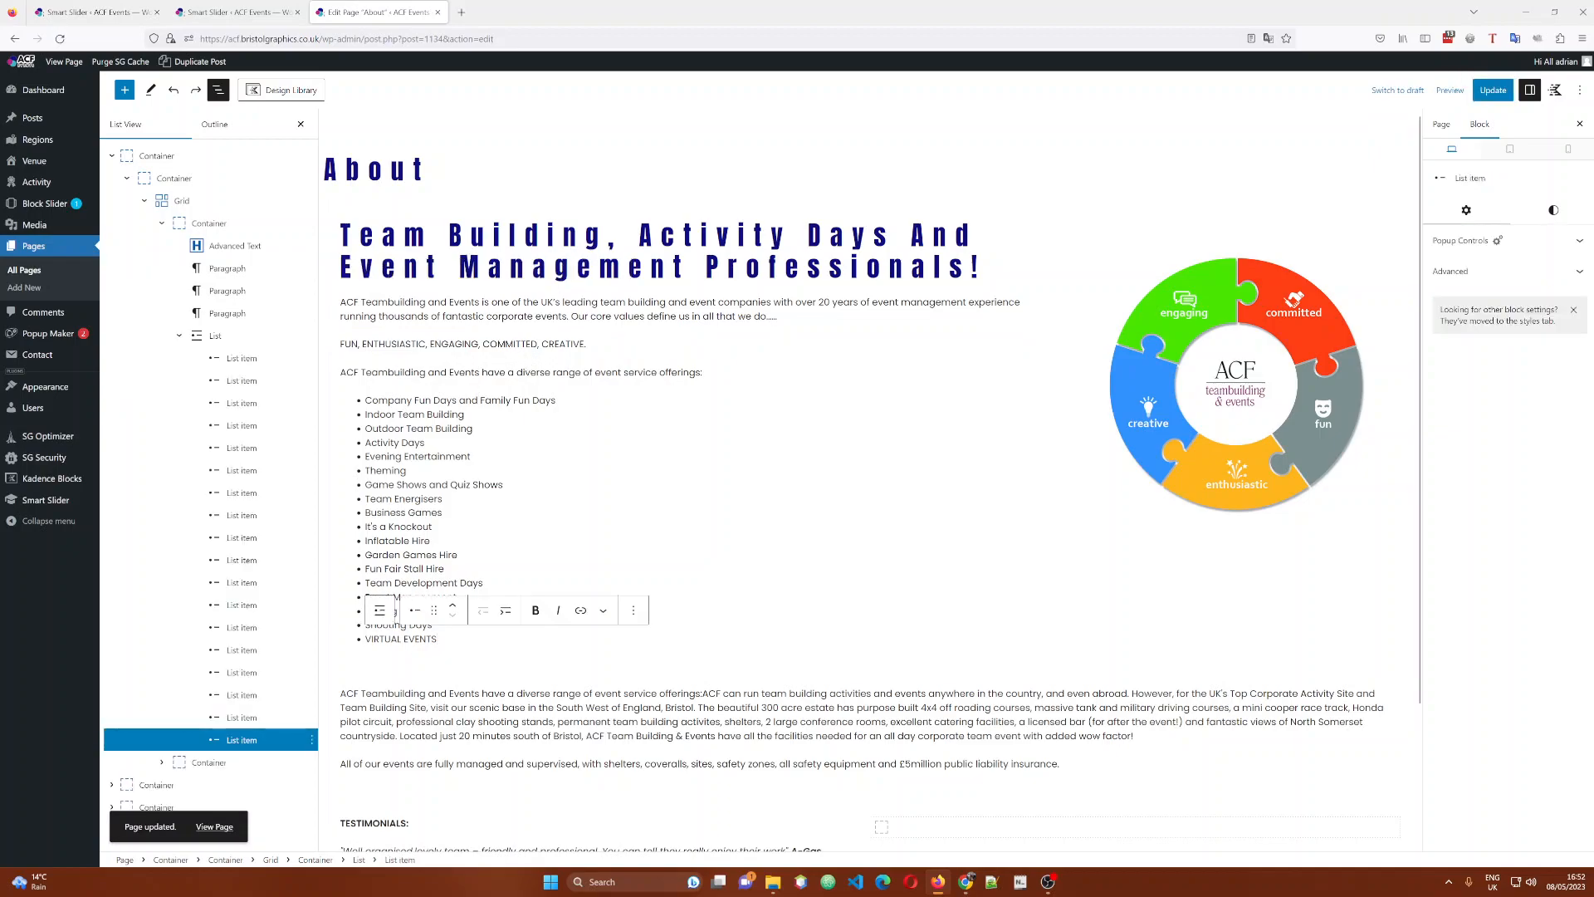
pyautogui.press('Return')
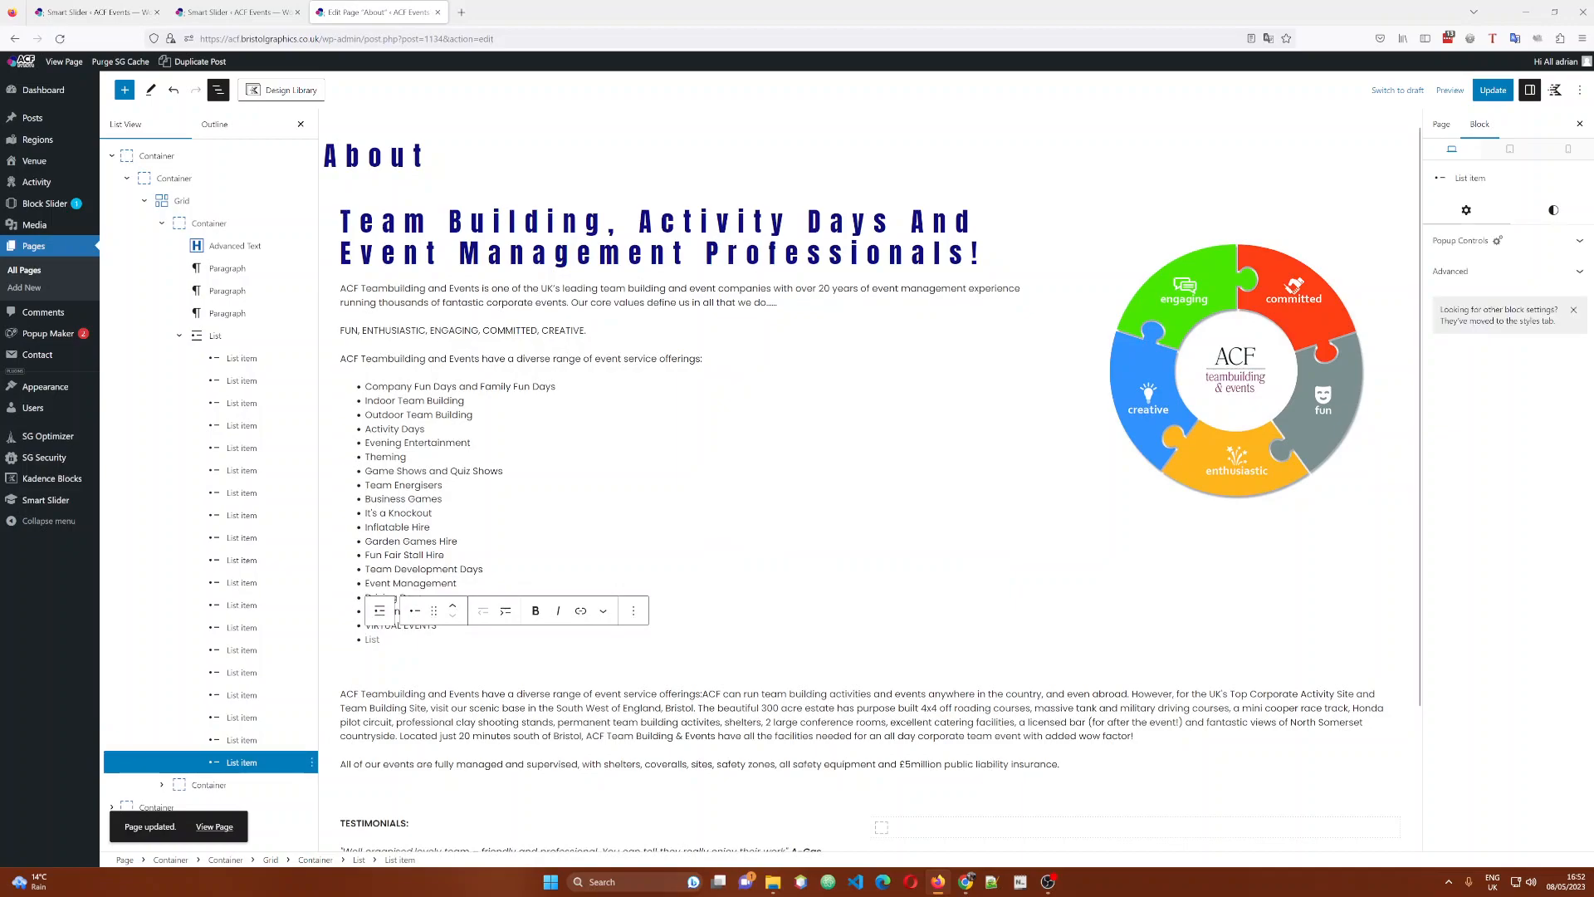
pyautogui.write('anoth')
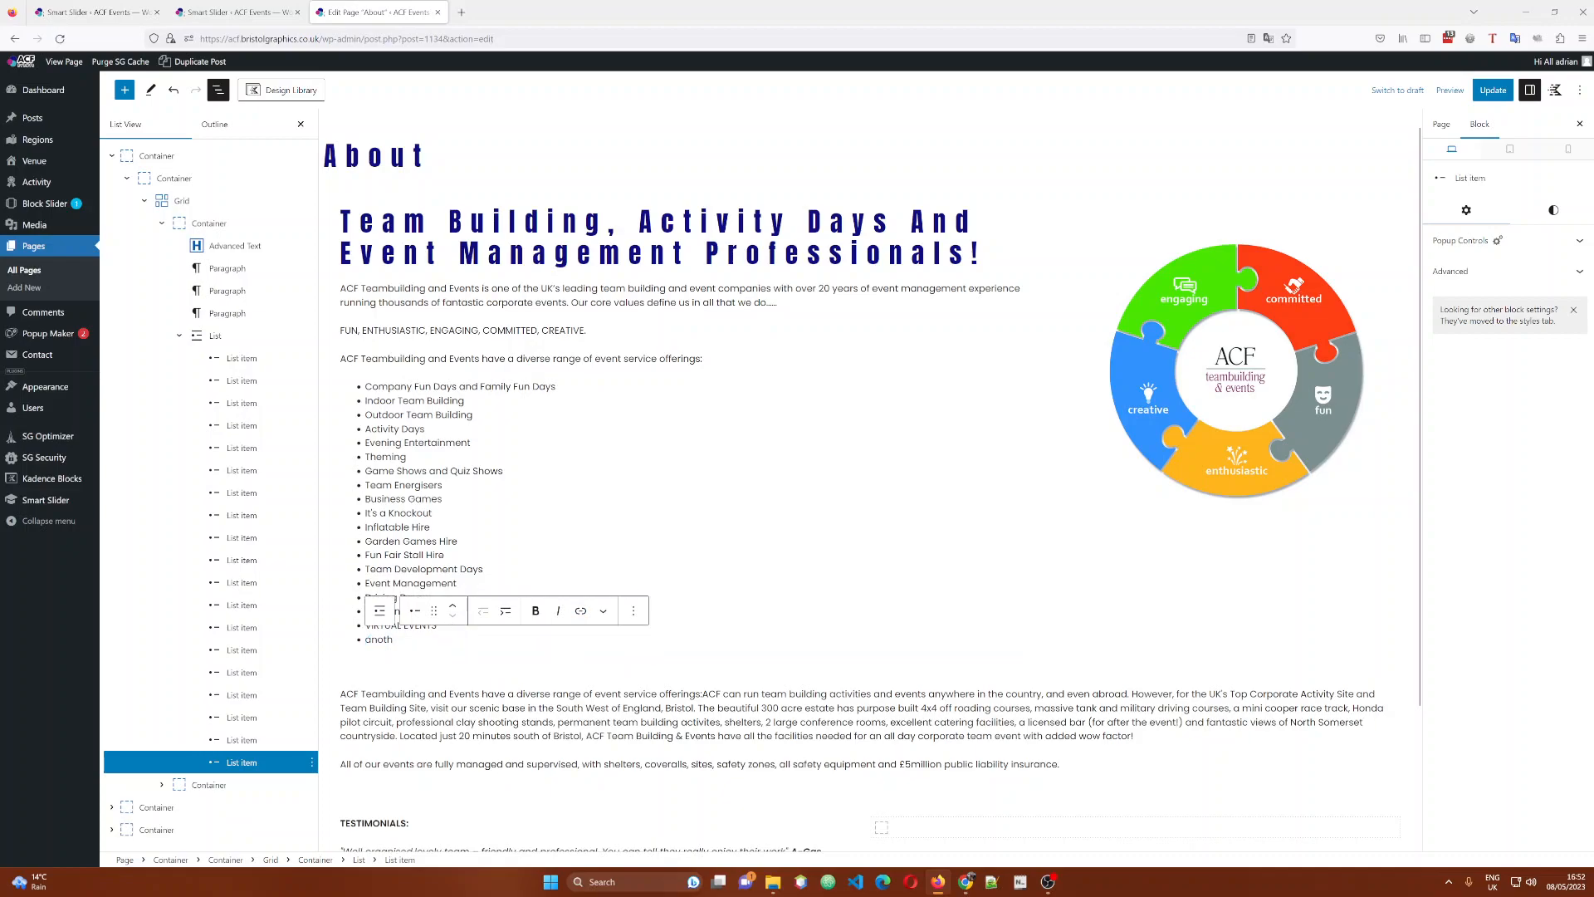
# Remove the "anoth" item from the end of the event services list.
pyautogui.click(430, 527)
pyautogui.click(434, 626)
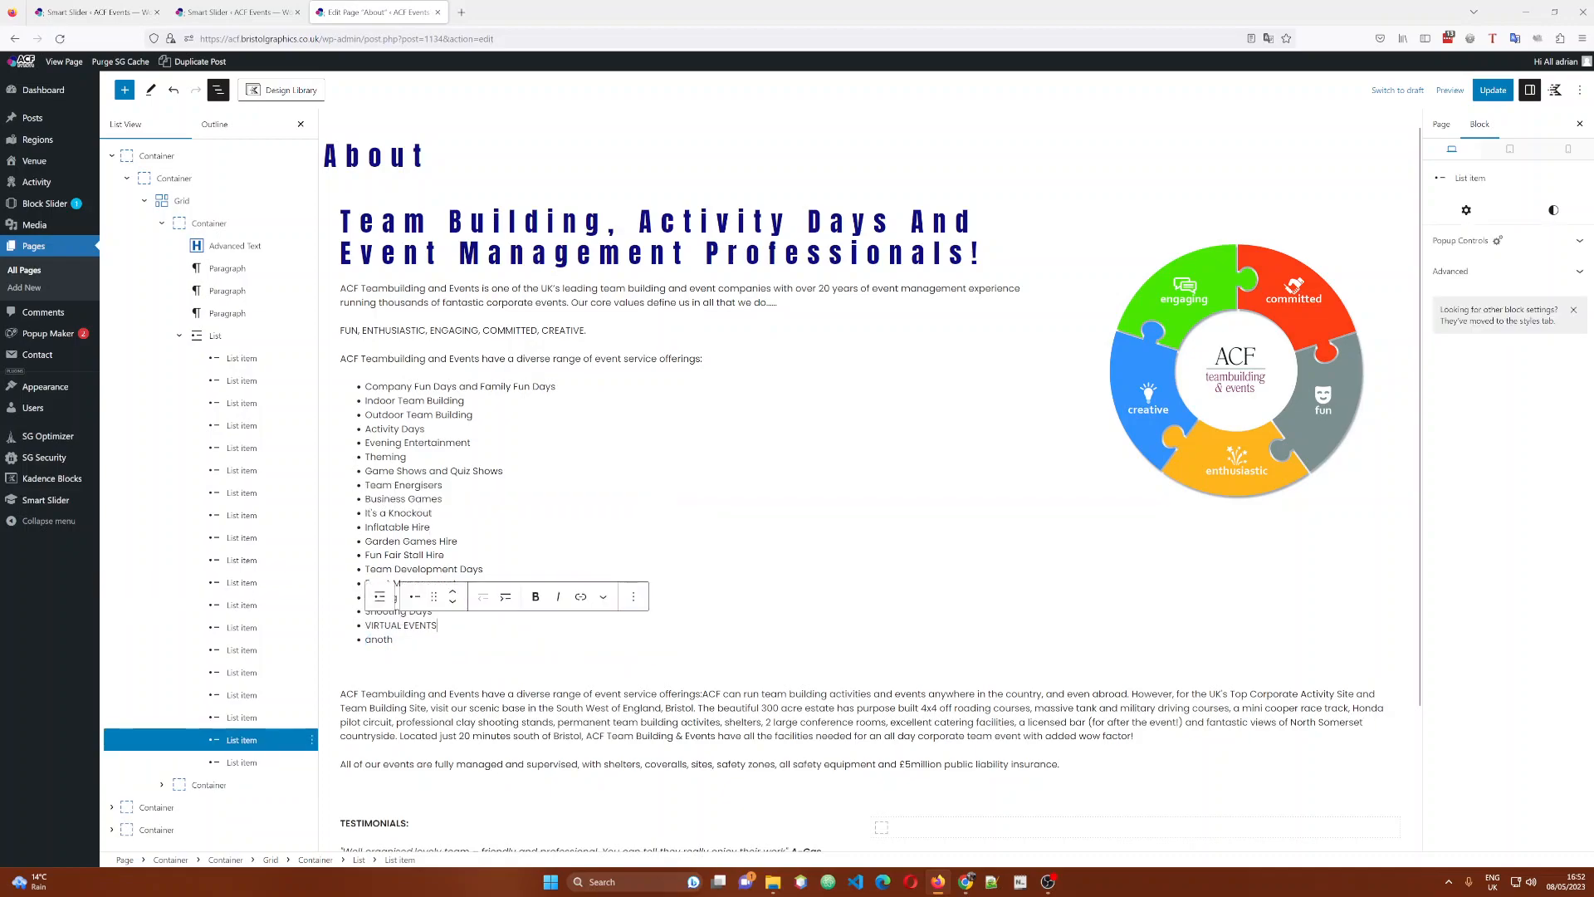
pyautogui.press('Delete')
pyautogui.press('Delete')
pyautogui.press('Delete')
pyautogui.press('Delete')
pyautogui.press('Delete')
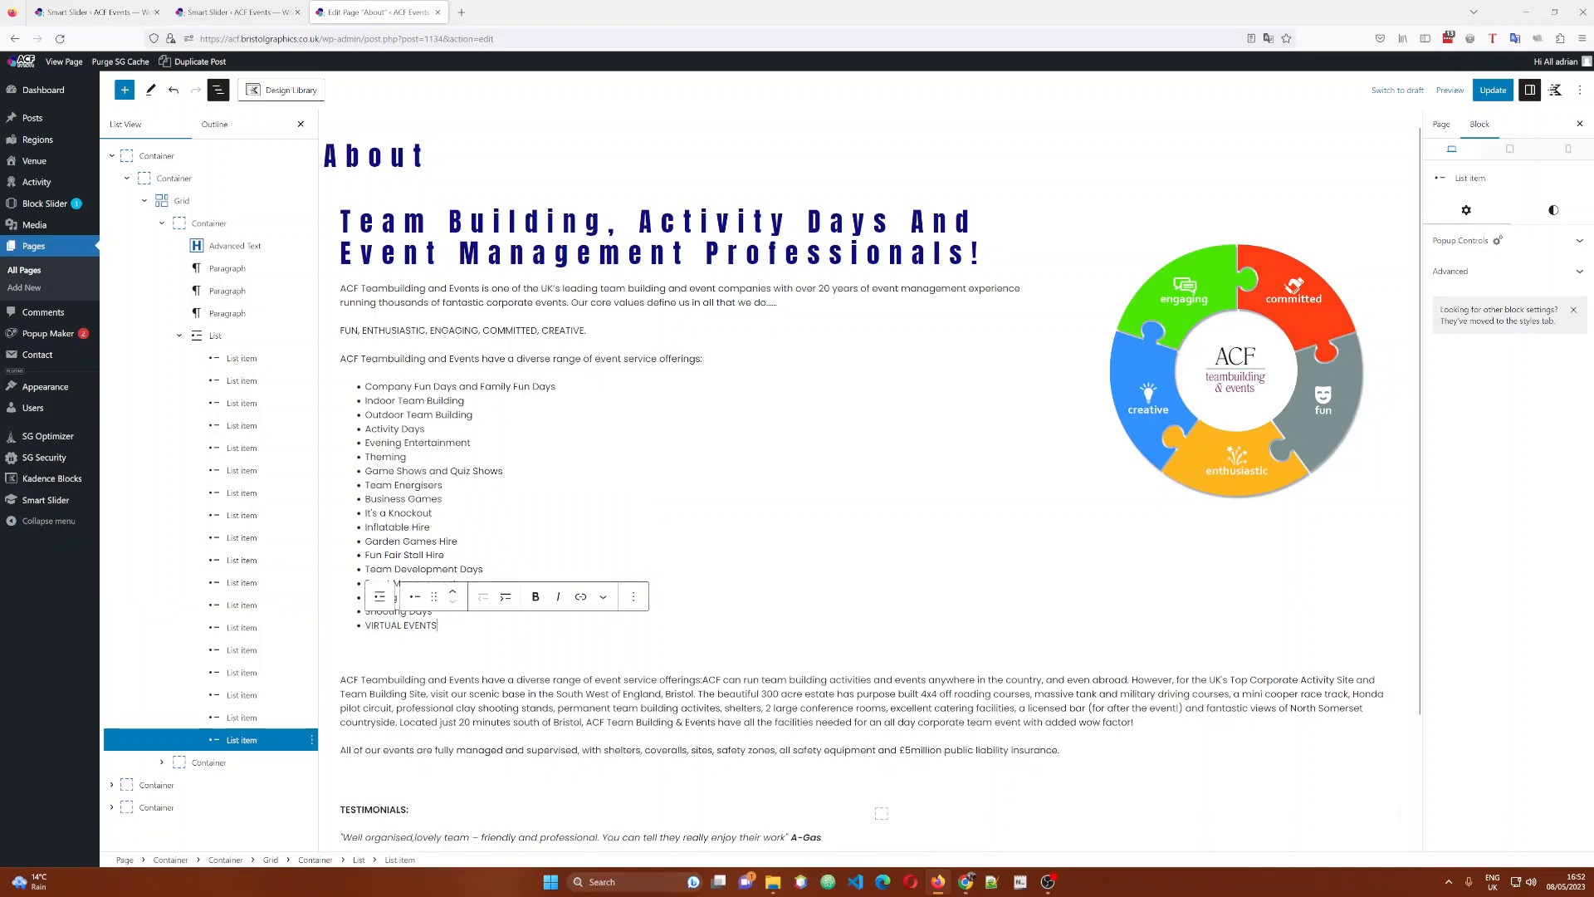
# Select the heading, paragraphs, list items and core values image in turn to examine how each block appears in the structure and settings.
pyautogui.click(752, 513)
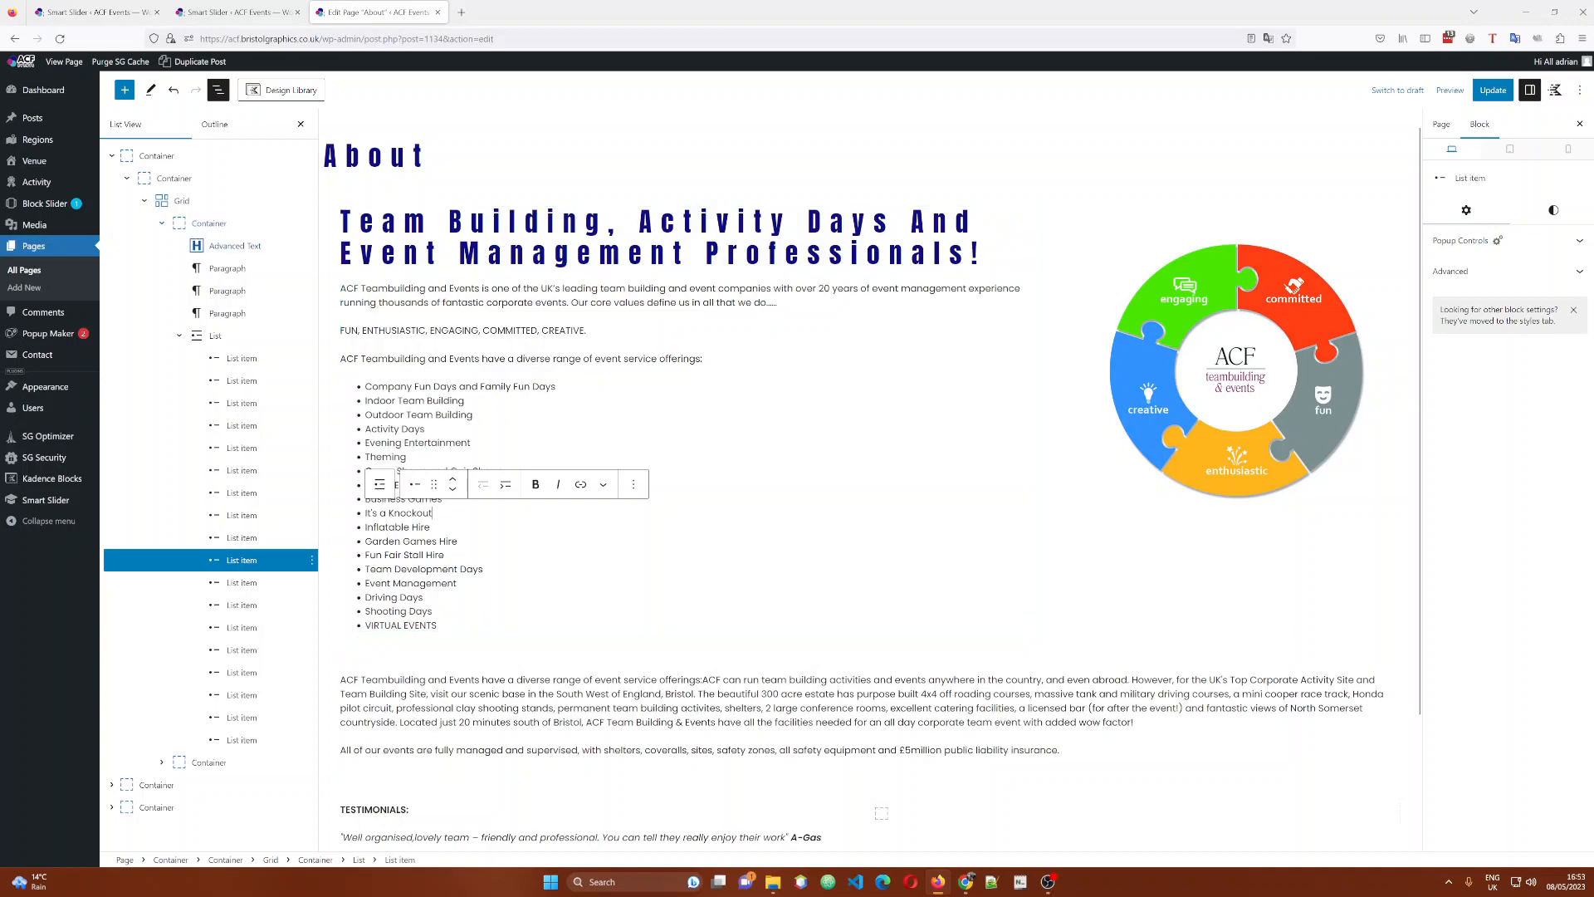
pyautogui.click(383, 222)
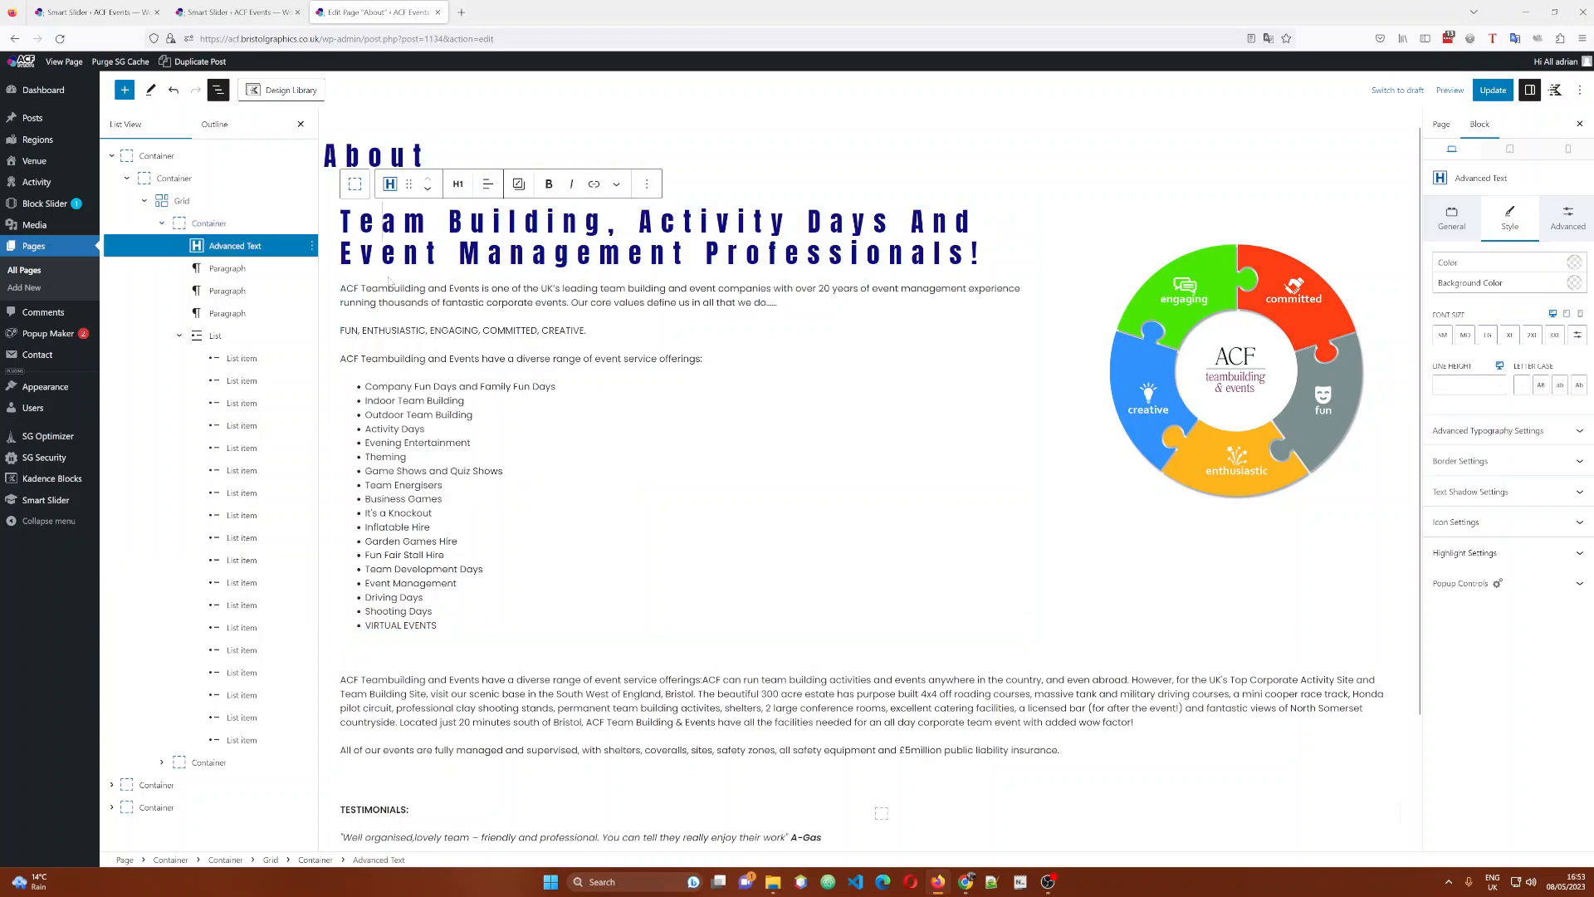
pyautogui.click(227, 268)
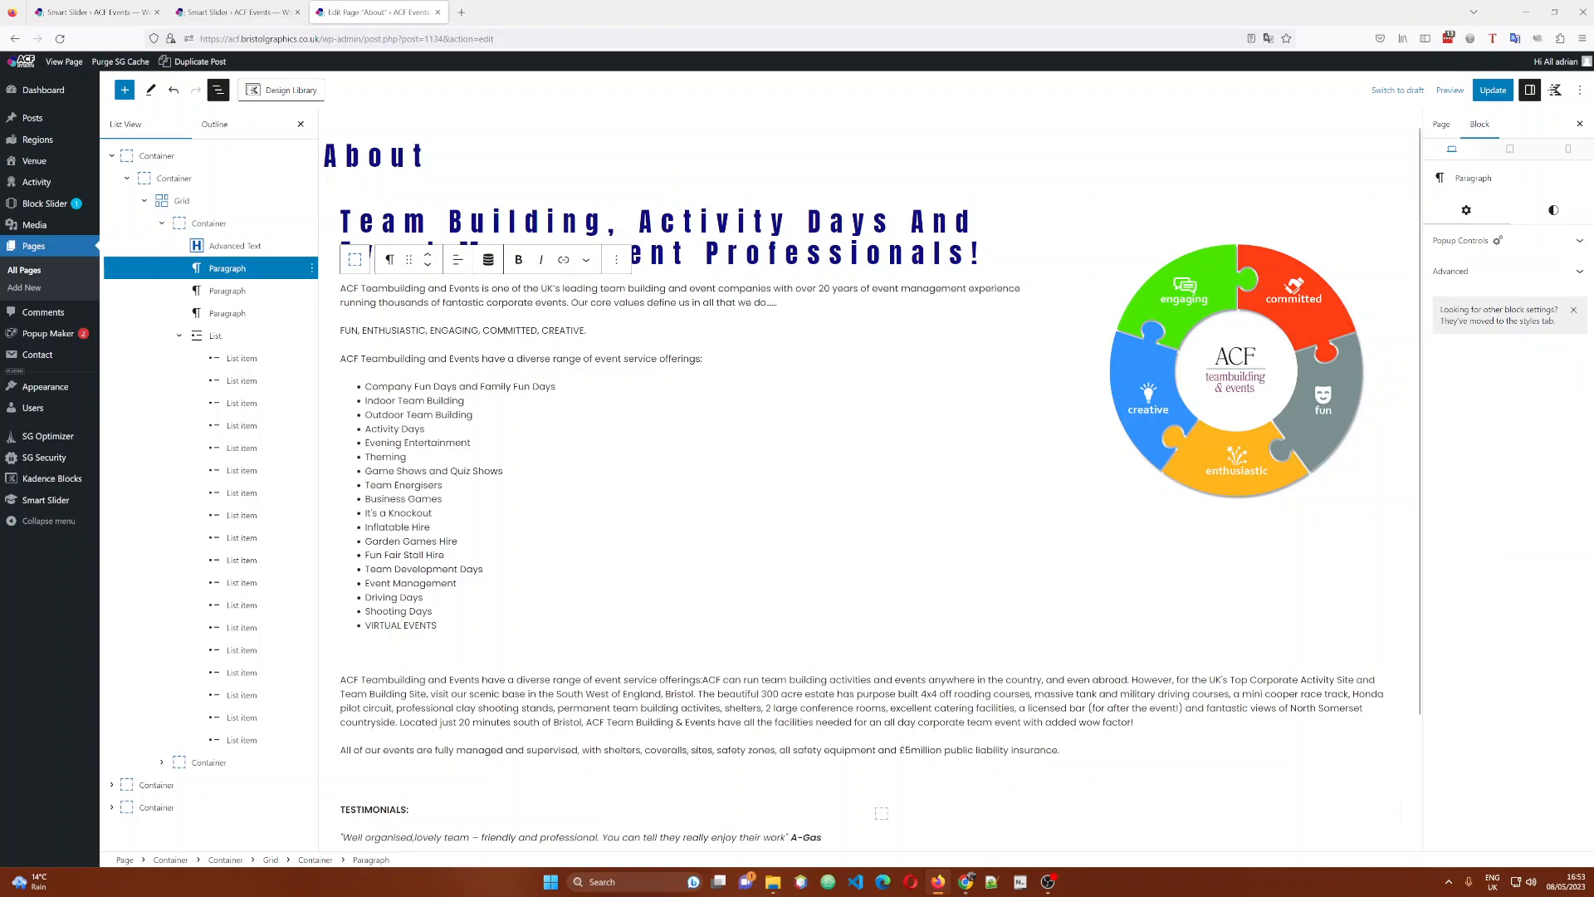
pyautogui.press('Down')
pyautogui.press('Down')
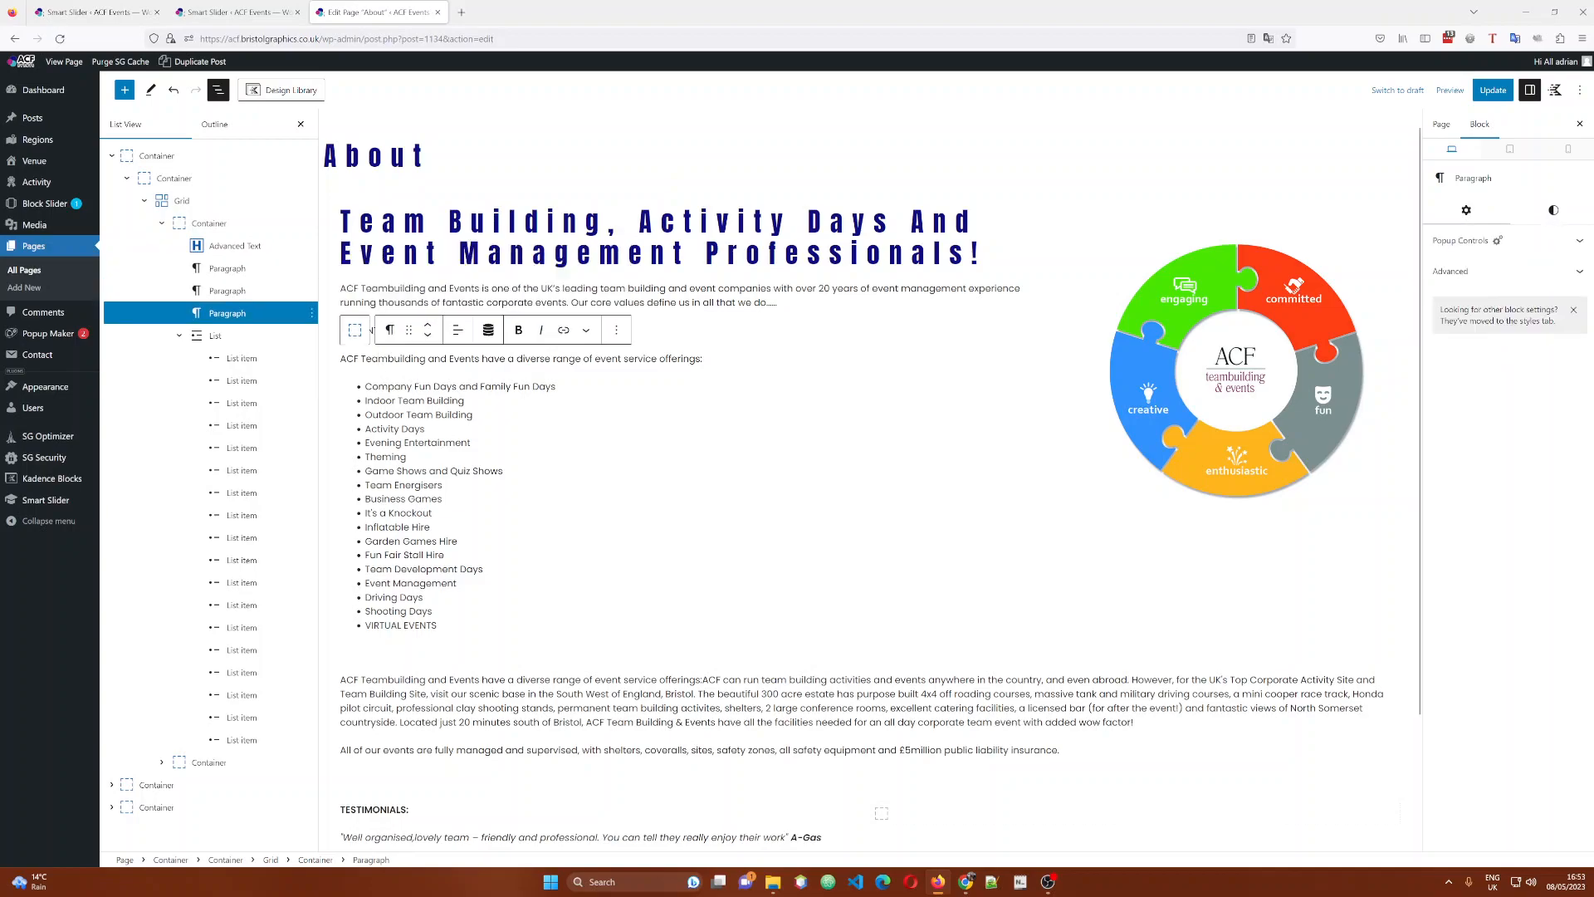
pyautogui.click(390, 443)
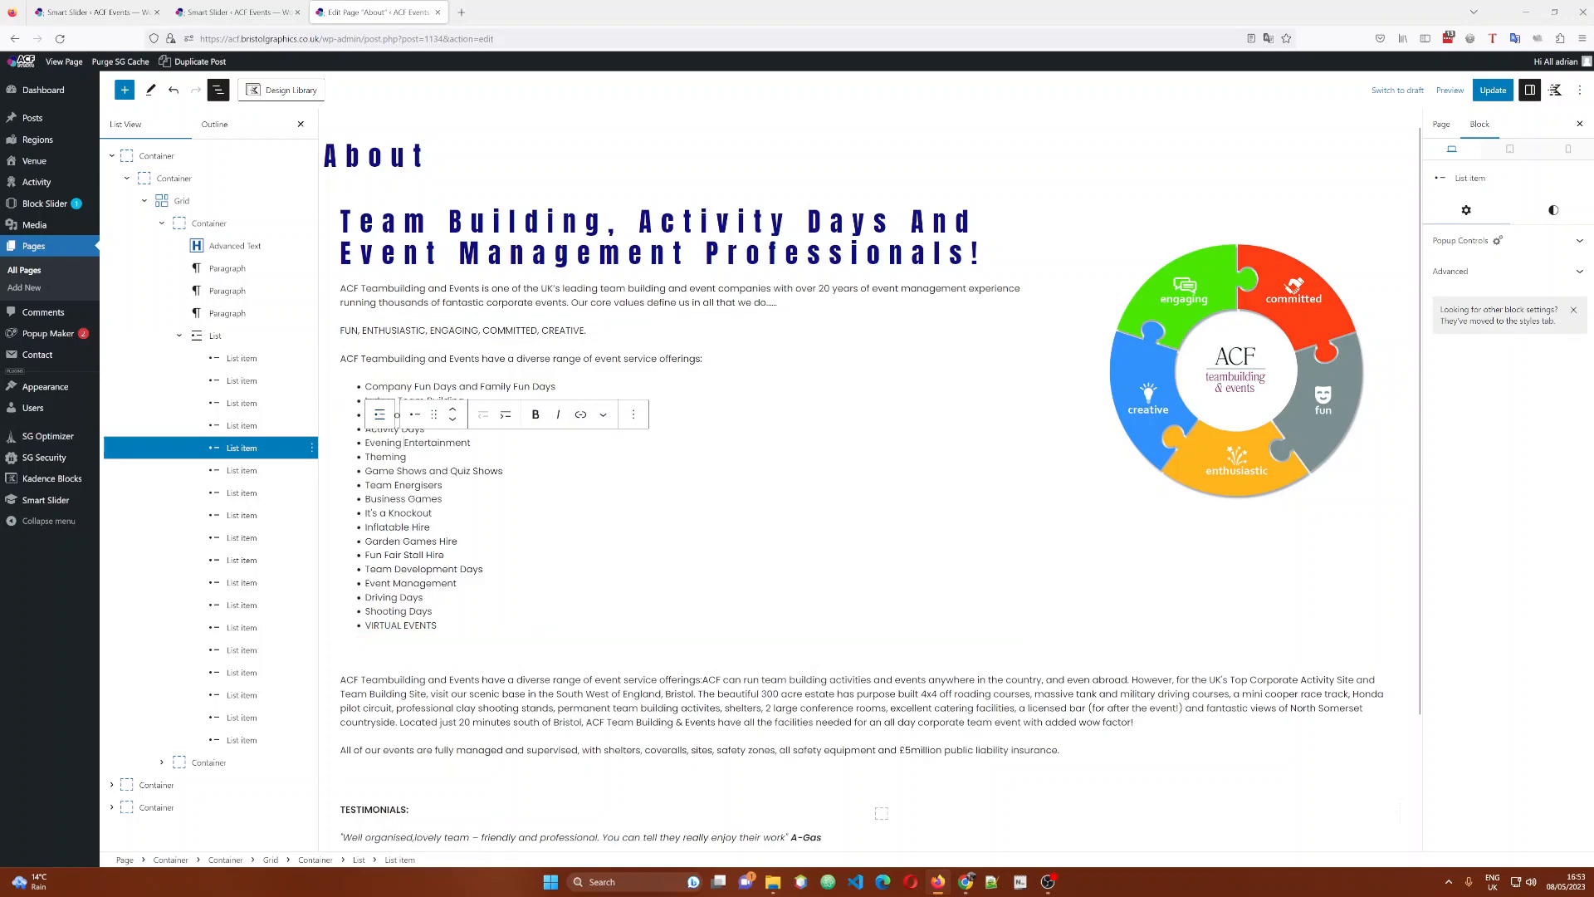
pyautogui.click(581, 701)
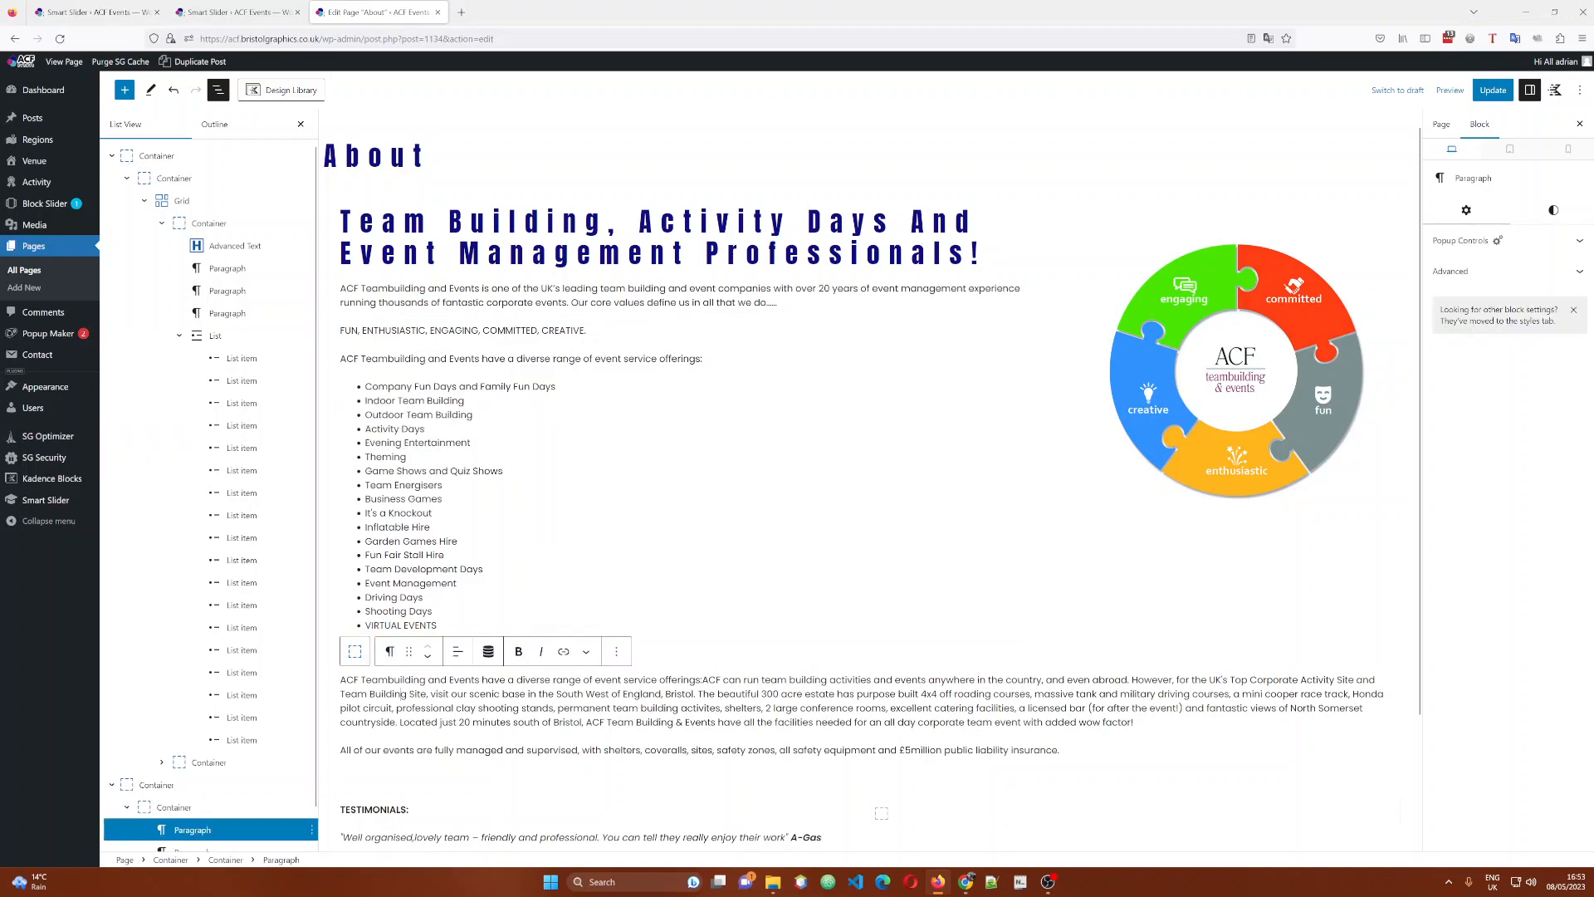
pyautogui.scroll(-1, 581, 701)
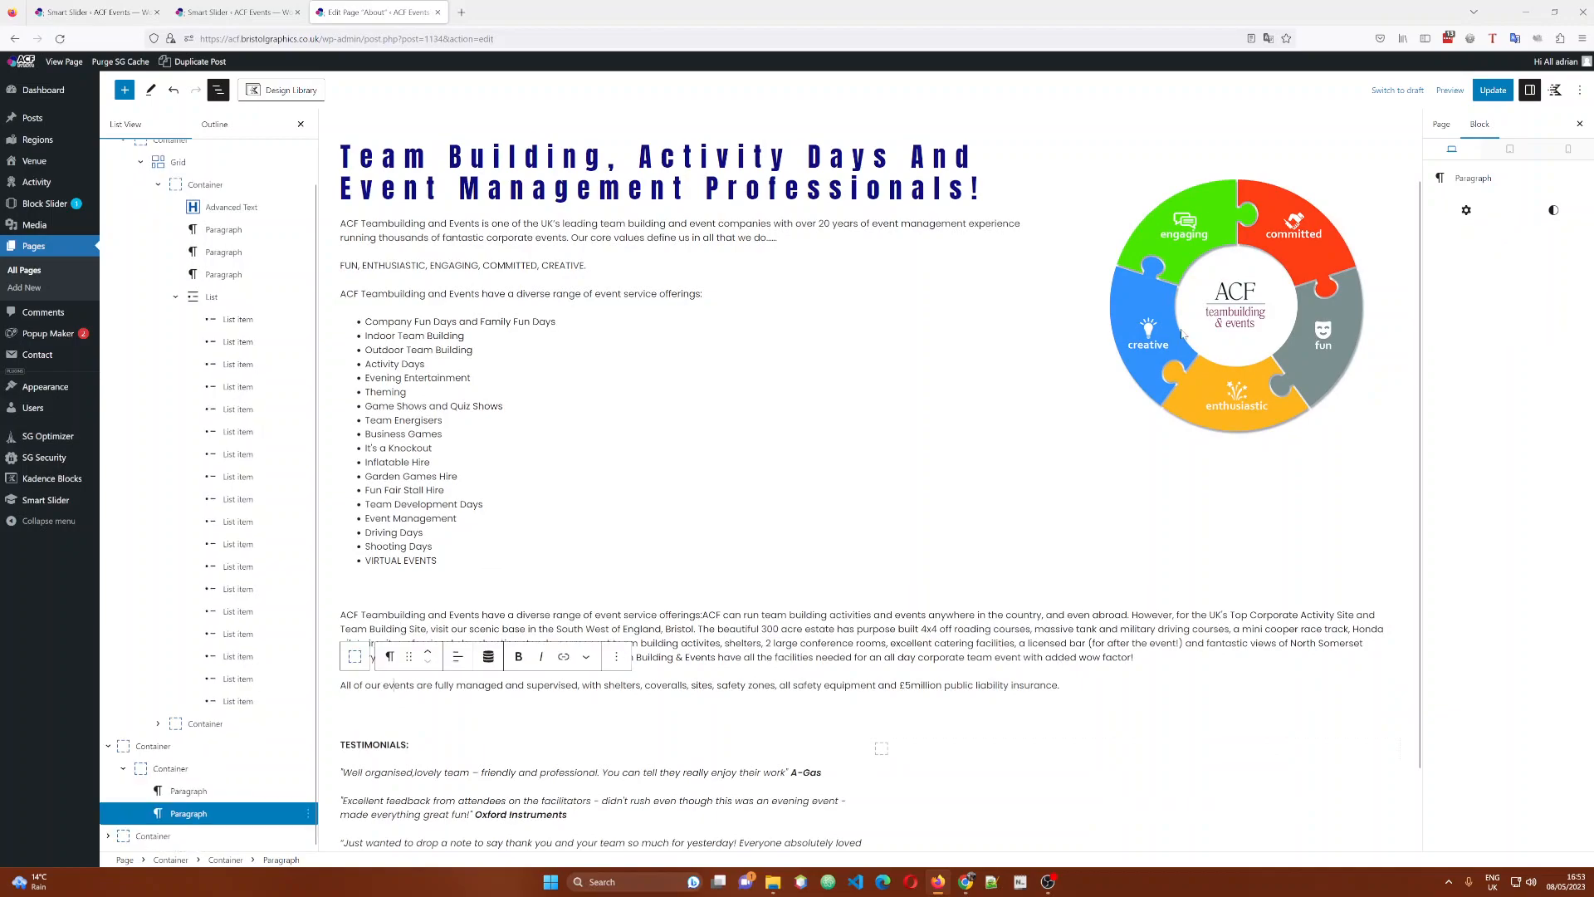
pyautogui.click(1182, 333)
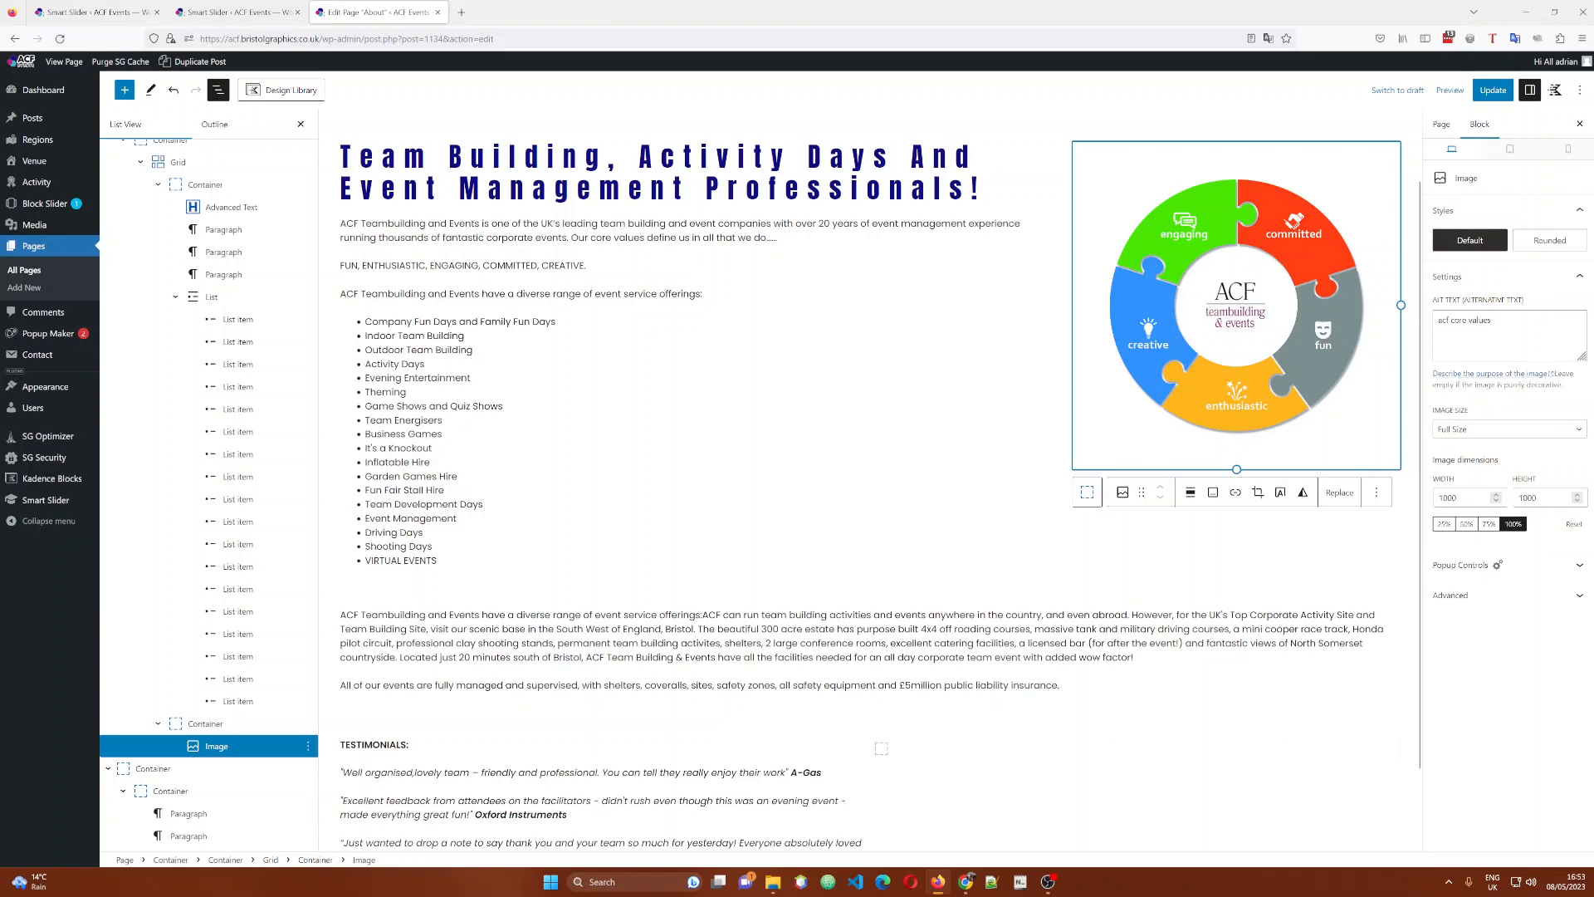
pyautogui.scroll(1, 864, 498)
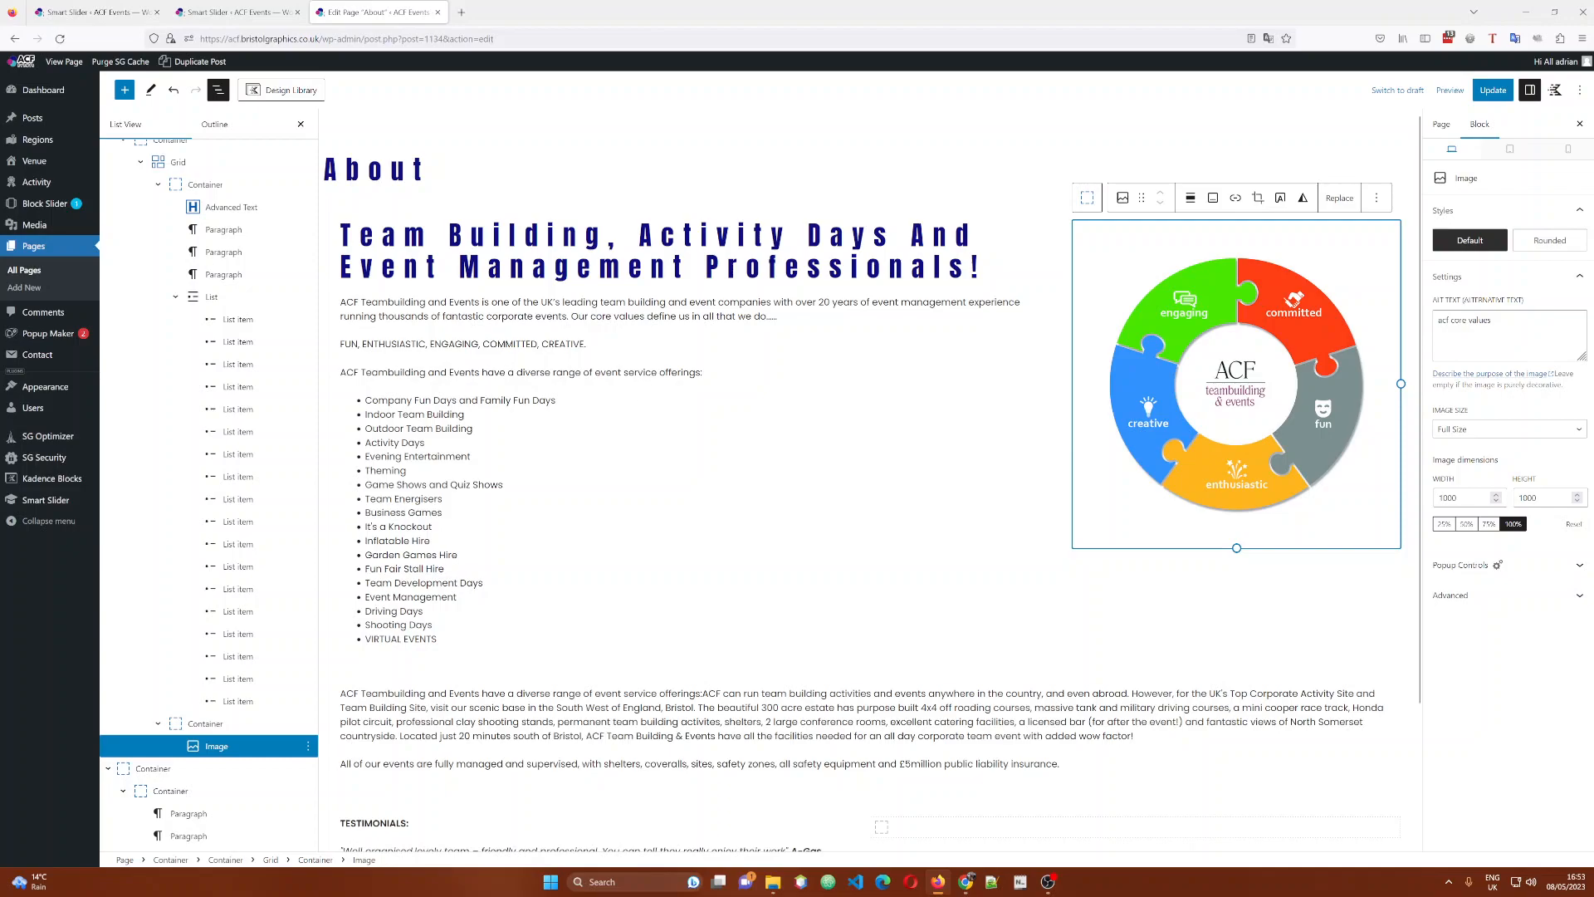
pyautogui.click(646, 373)
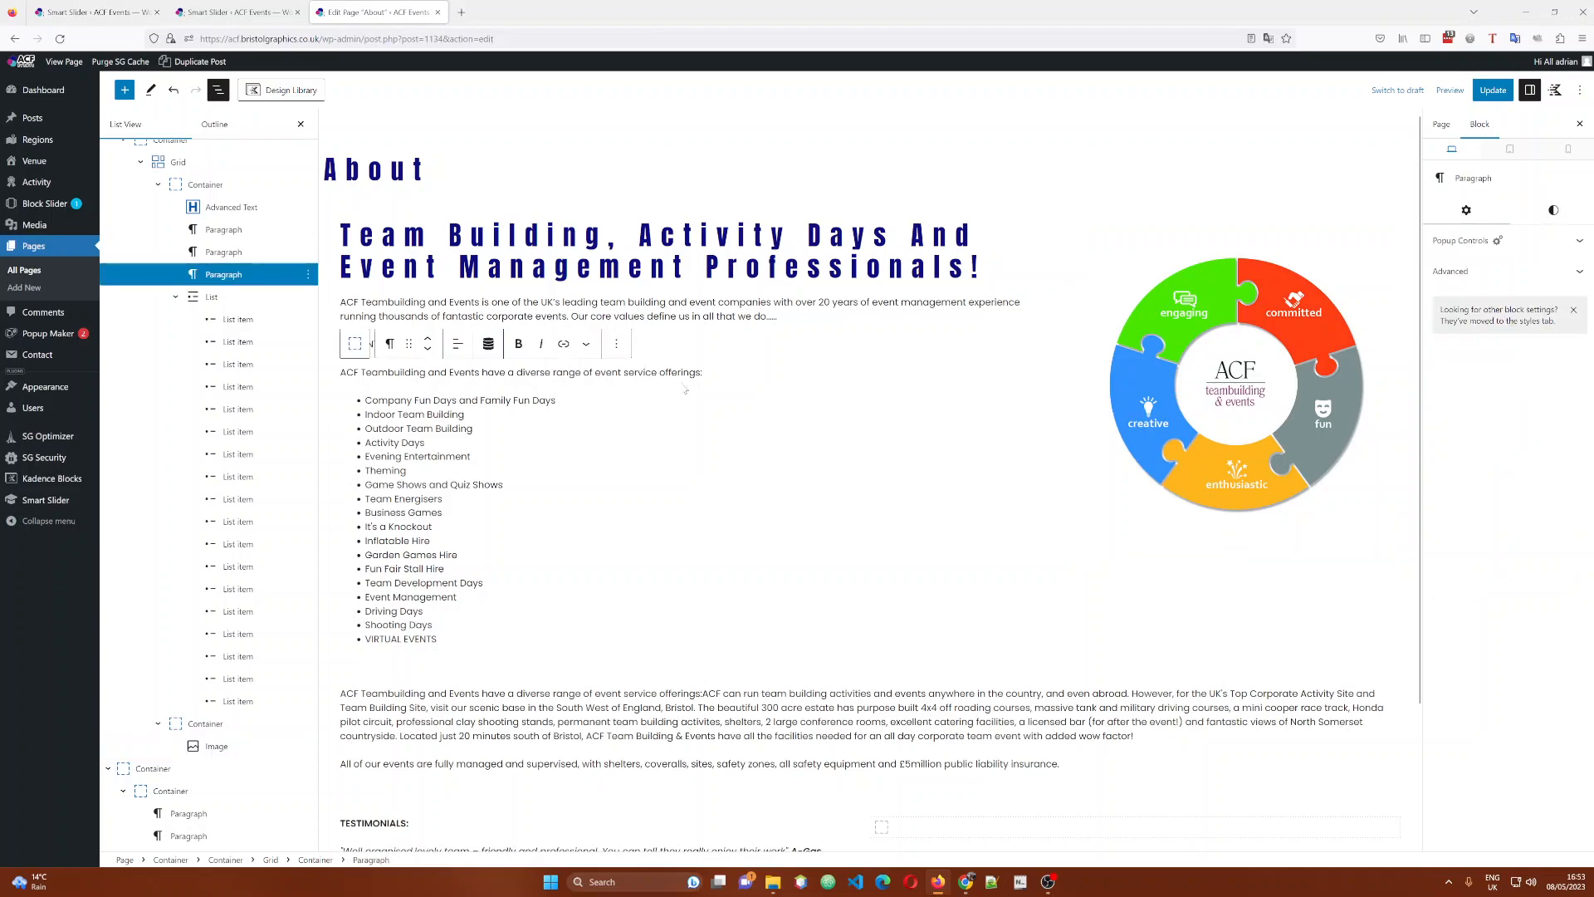
# Replace the core values image with space-shuttle-sq.jpg from the media library.
pyautogui.click(1243, 410)
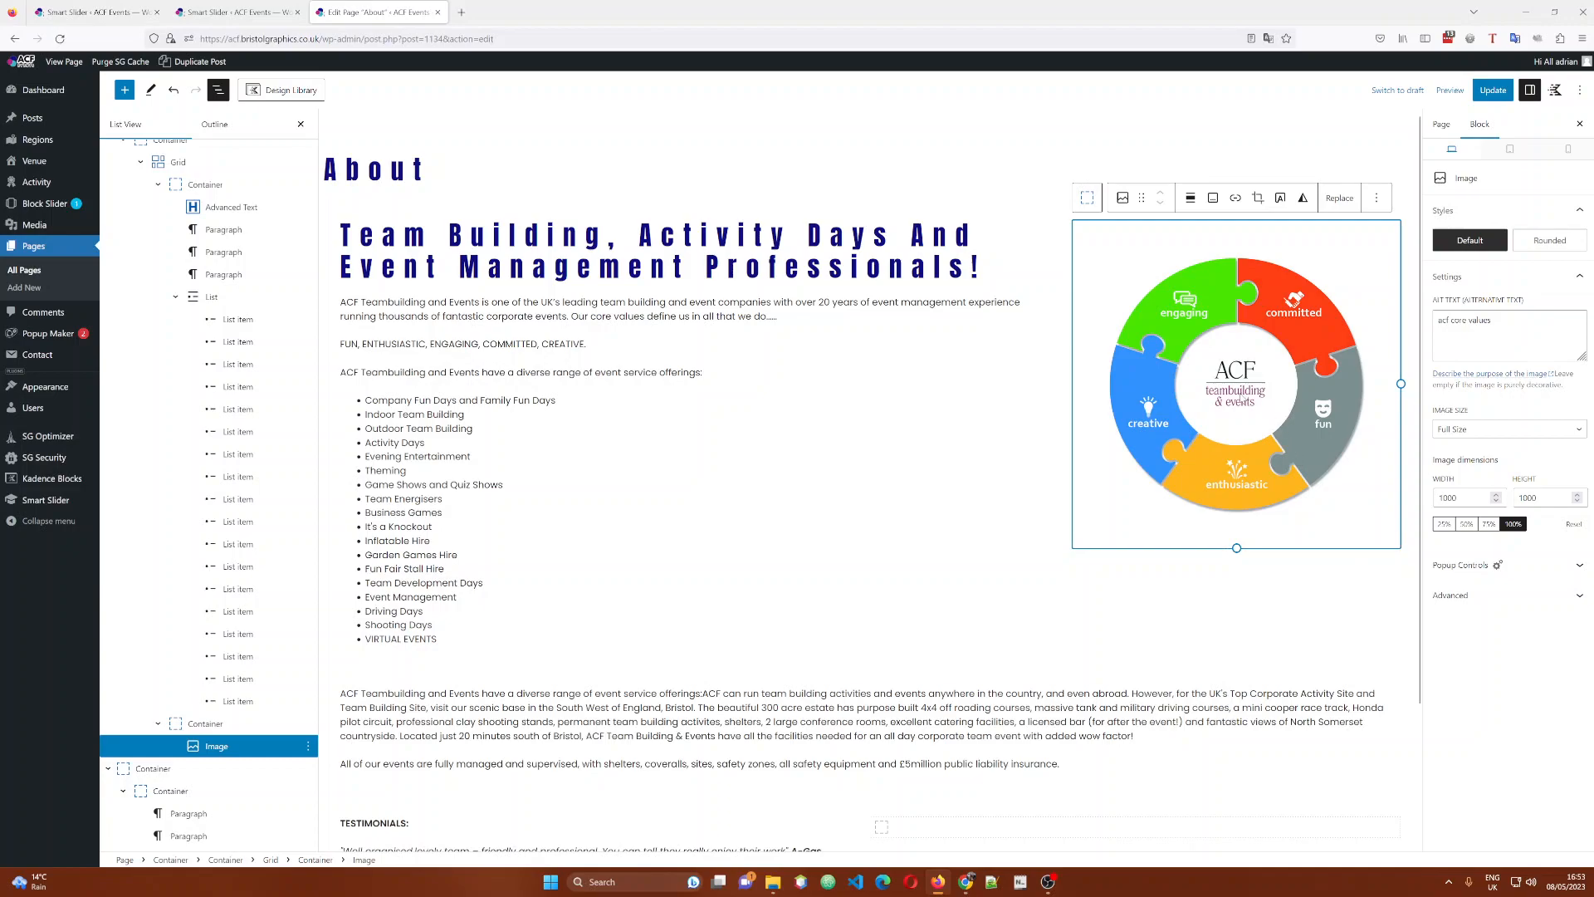
pyautogui.click(1340, 198)
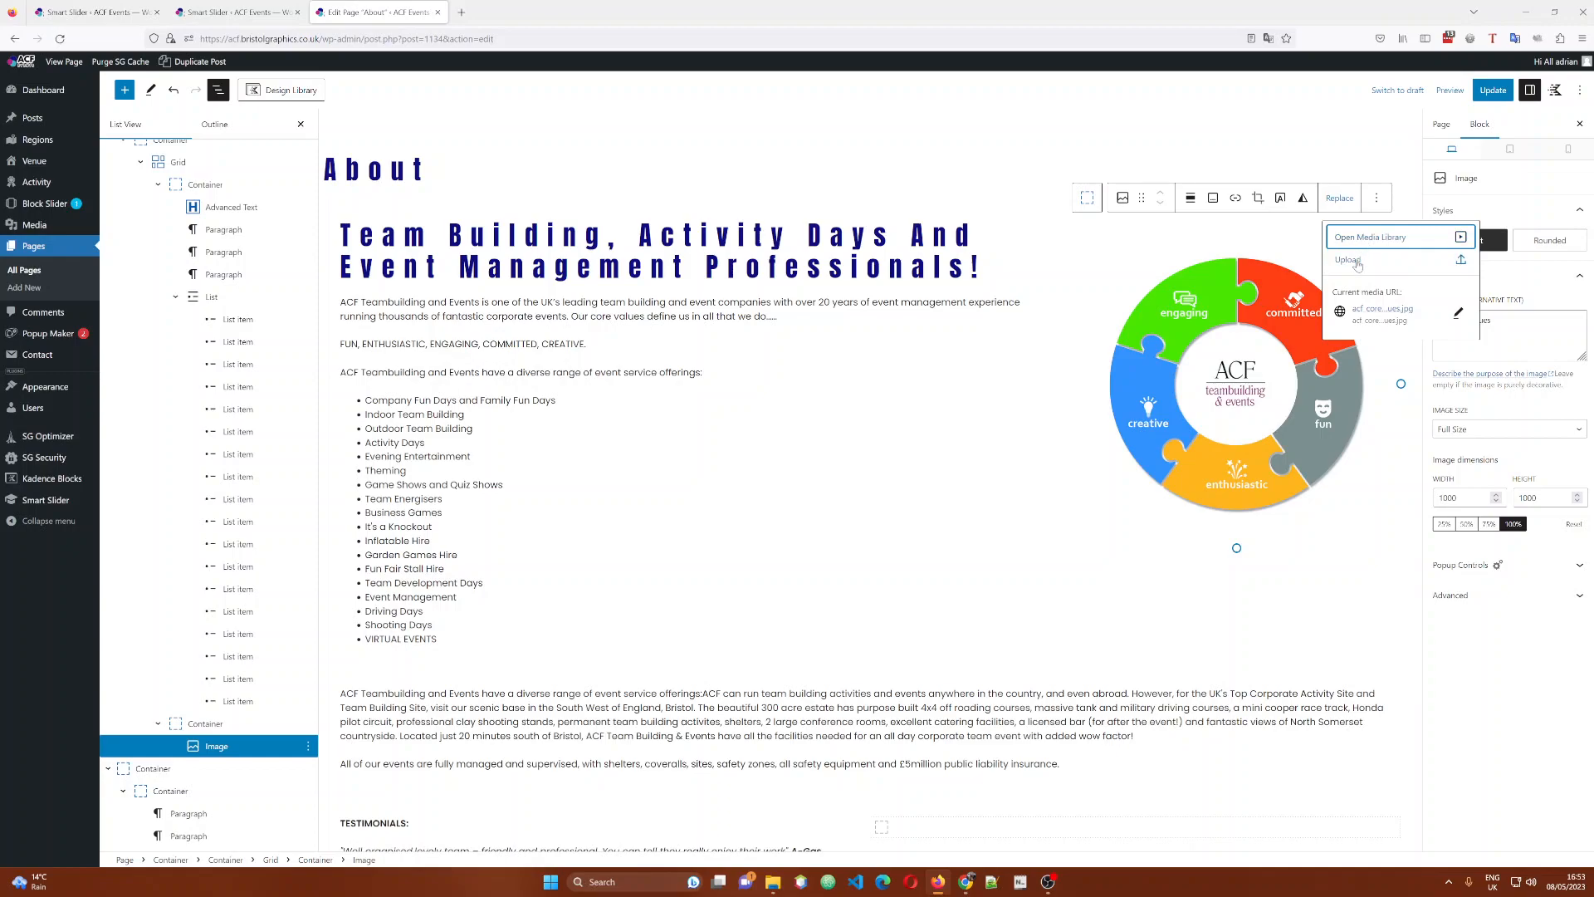
pyautogui.click(1364, 239)
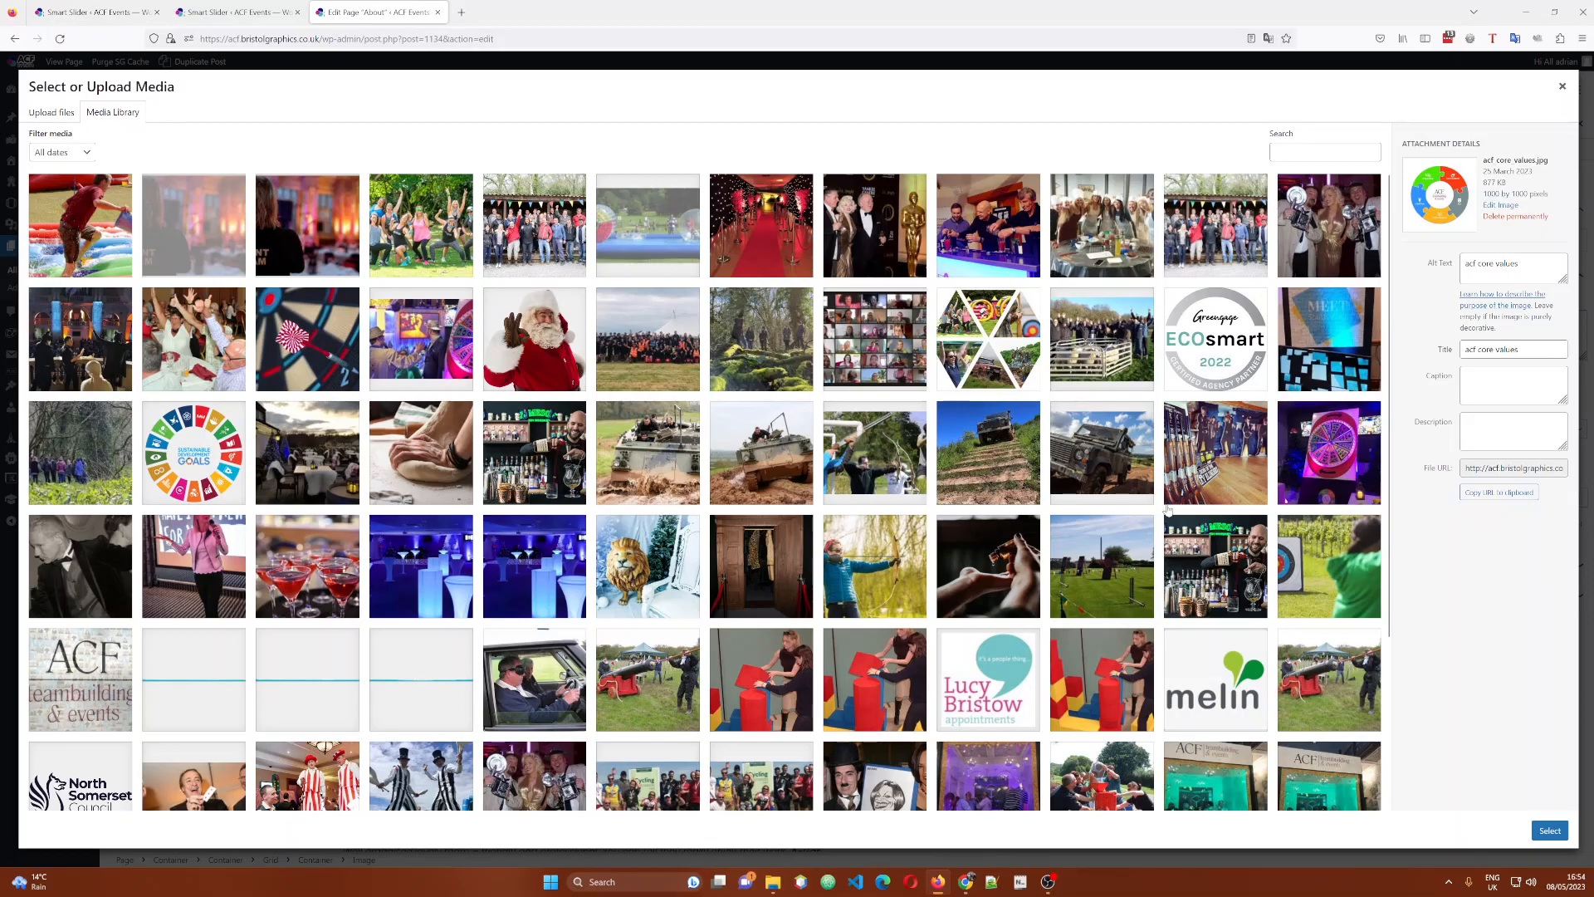
pyautogui.click(772, 679)
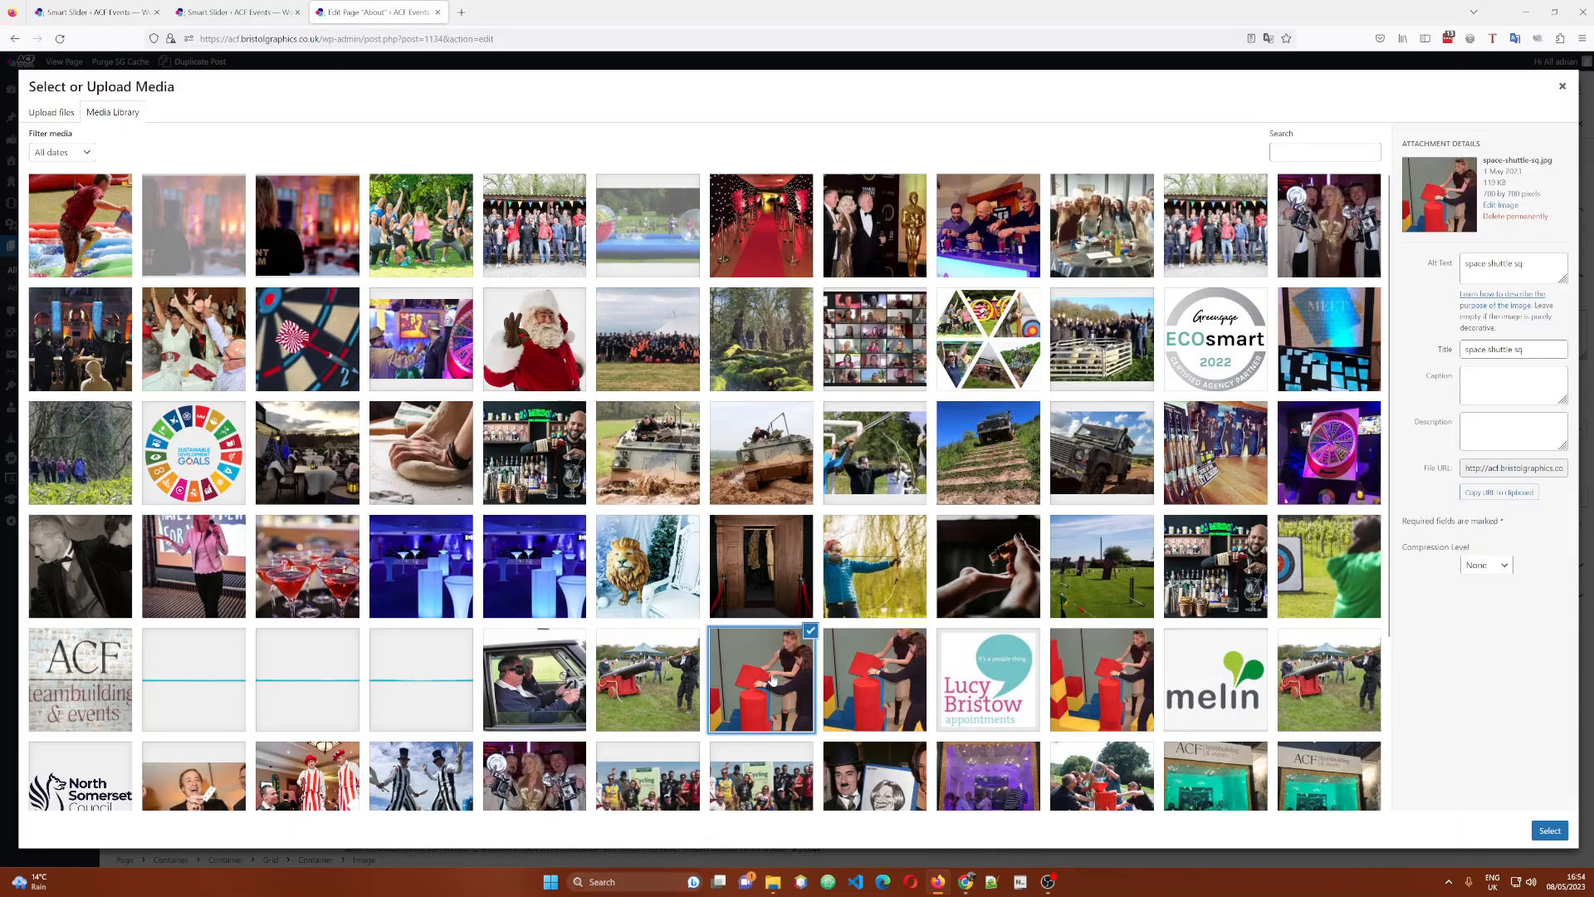
pyautogui.click(1550, 830)
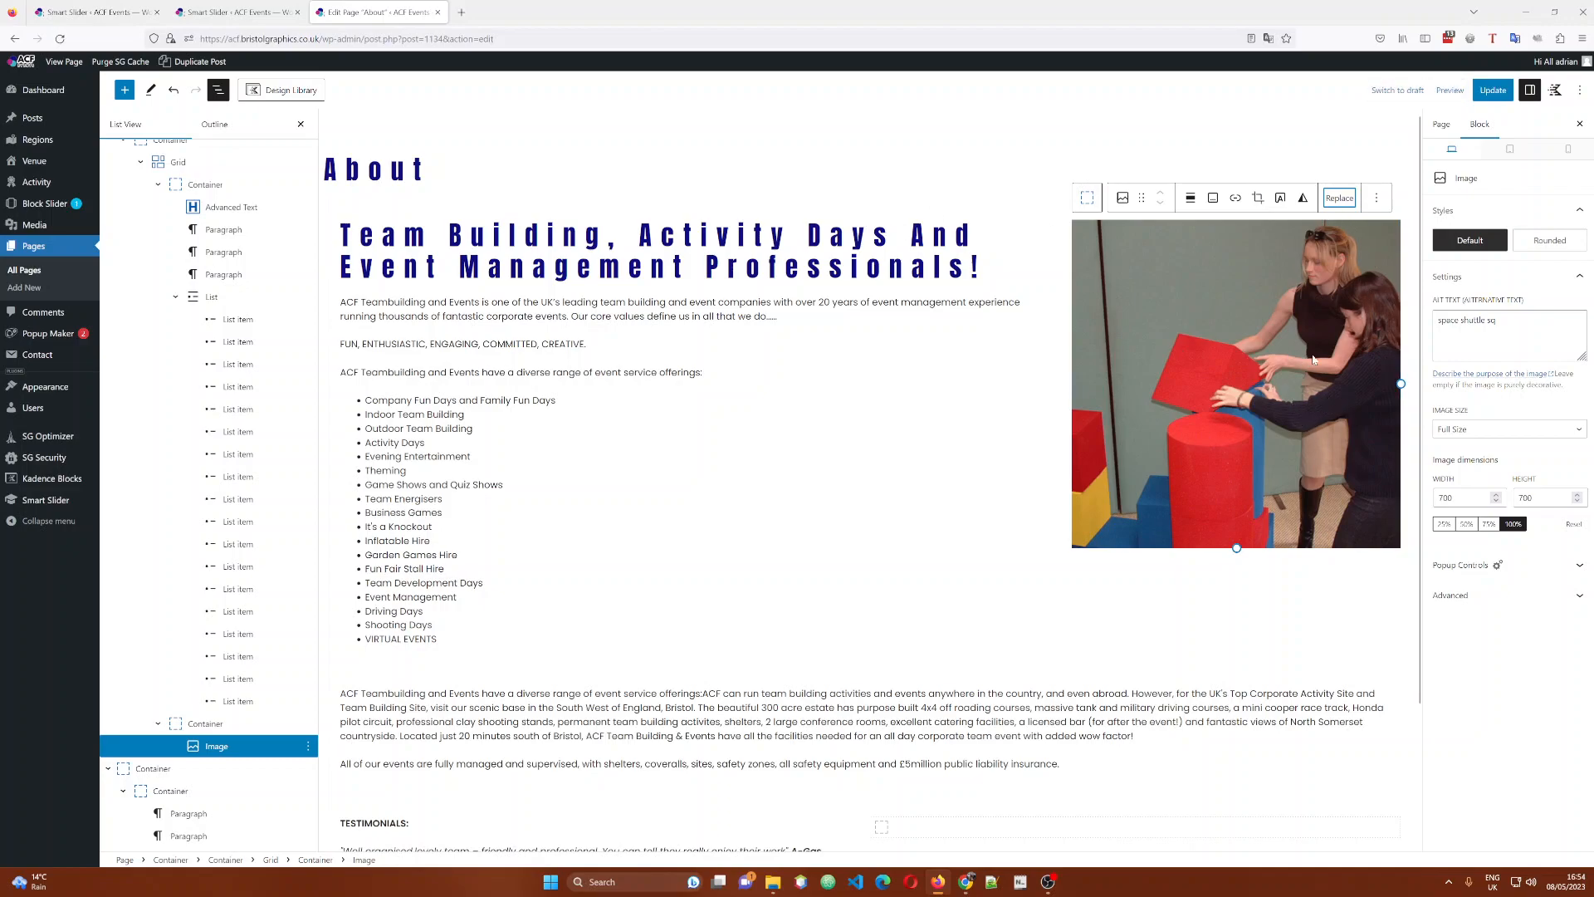
# Undo the image replacement to restore the core values graphic and update the page.
pyautogui.click(174, 93)
pyautogui.click(174, 93)
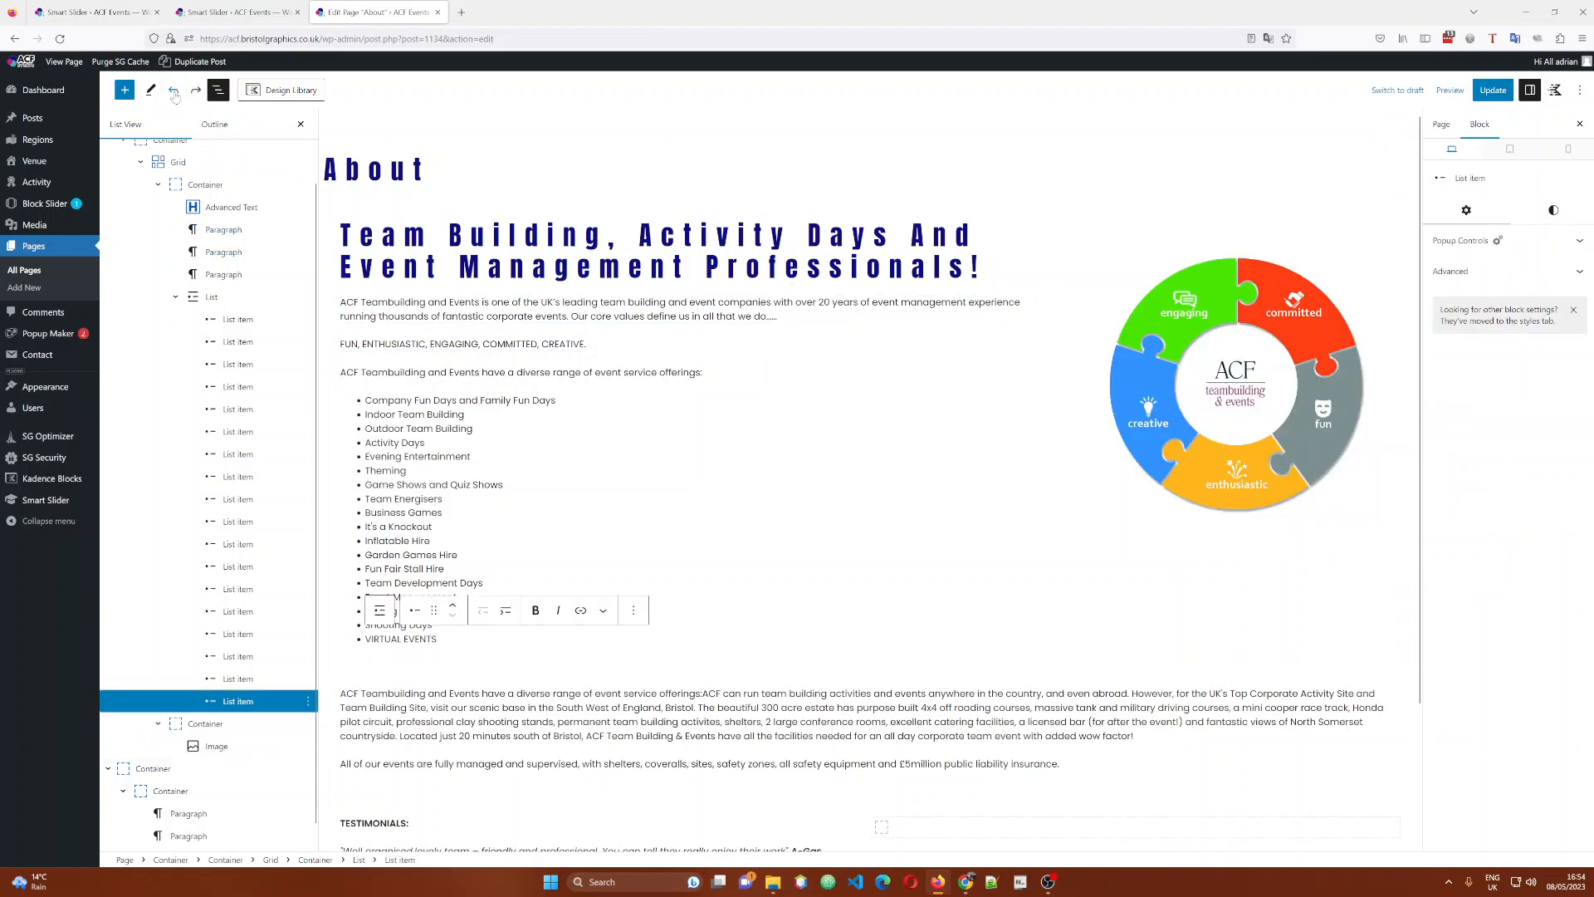
pyautogui.click(1491, 92)
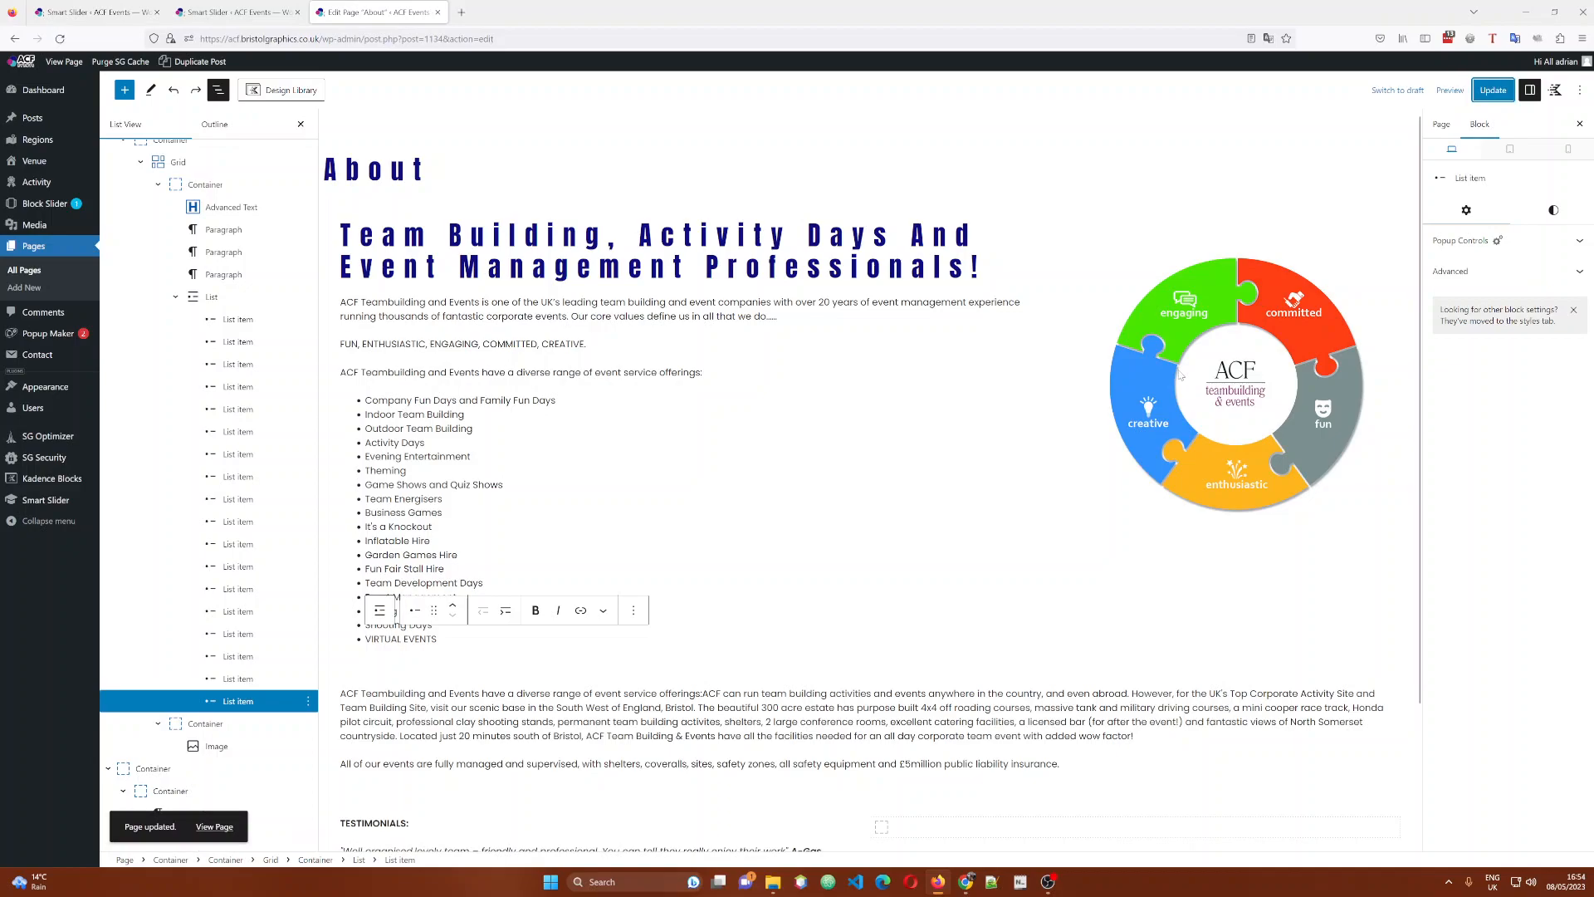
# Open the media library for the core values image and examine the attachment details of several photos and the Lucy Bristow logo.
pyautogui.click(1180, 375)
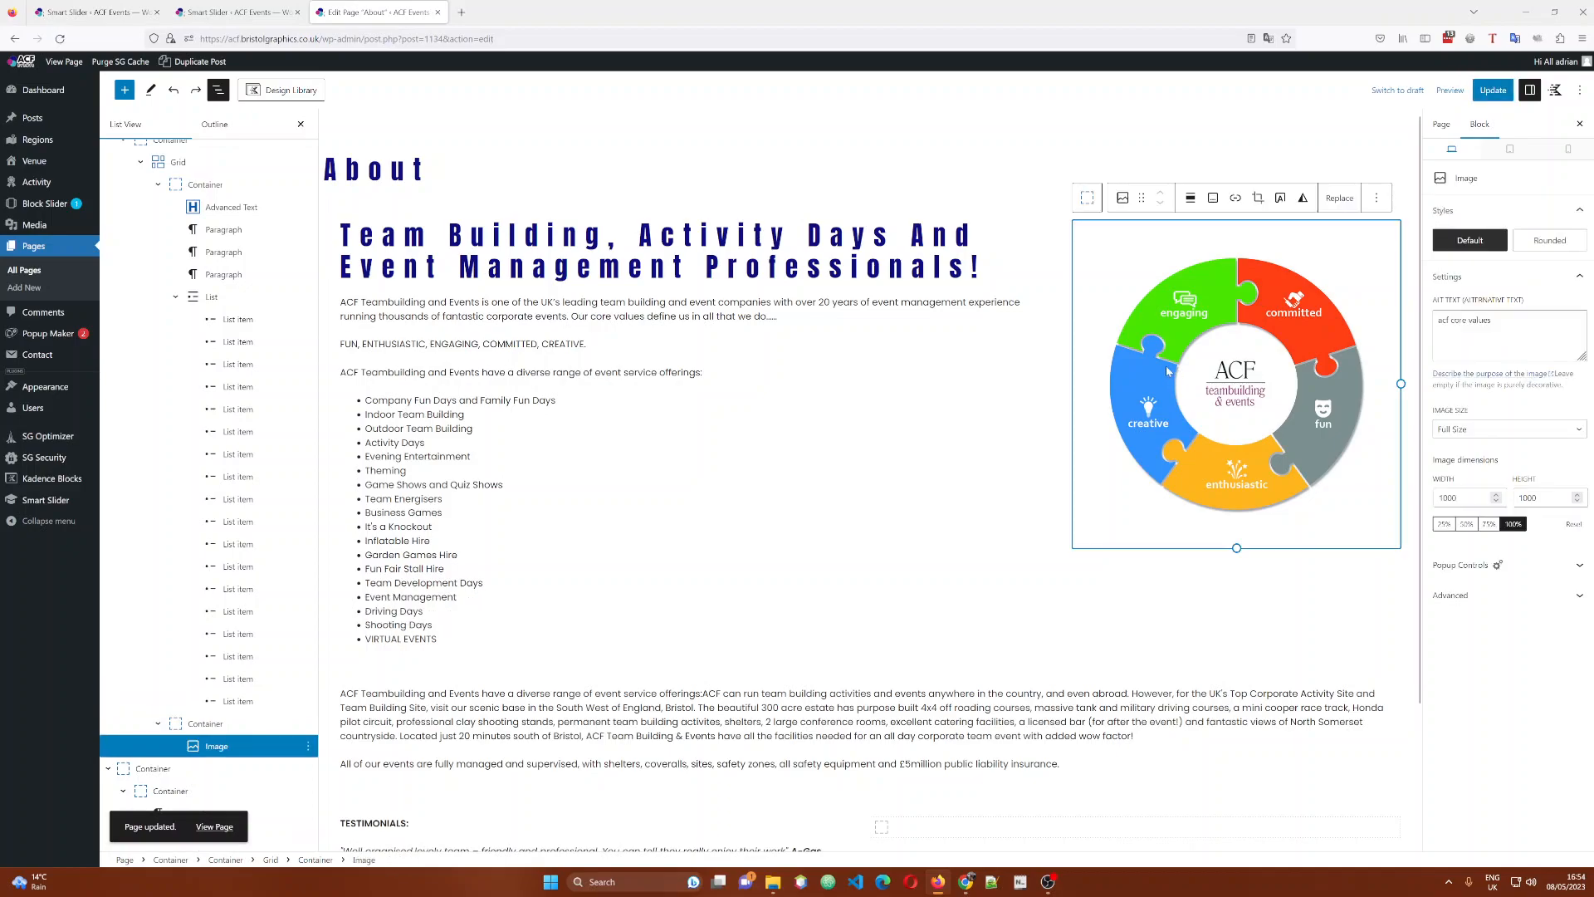
pyautogui.click(1339, 199)
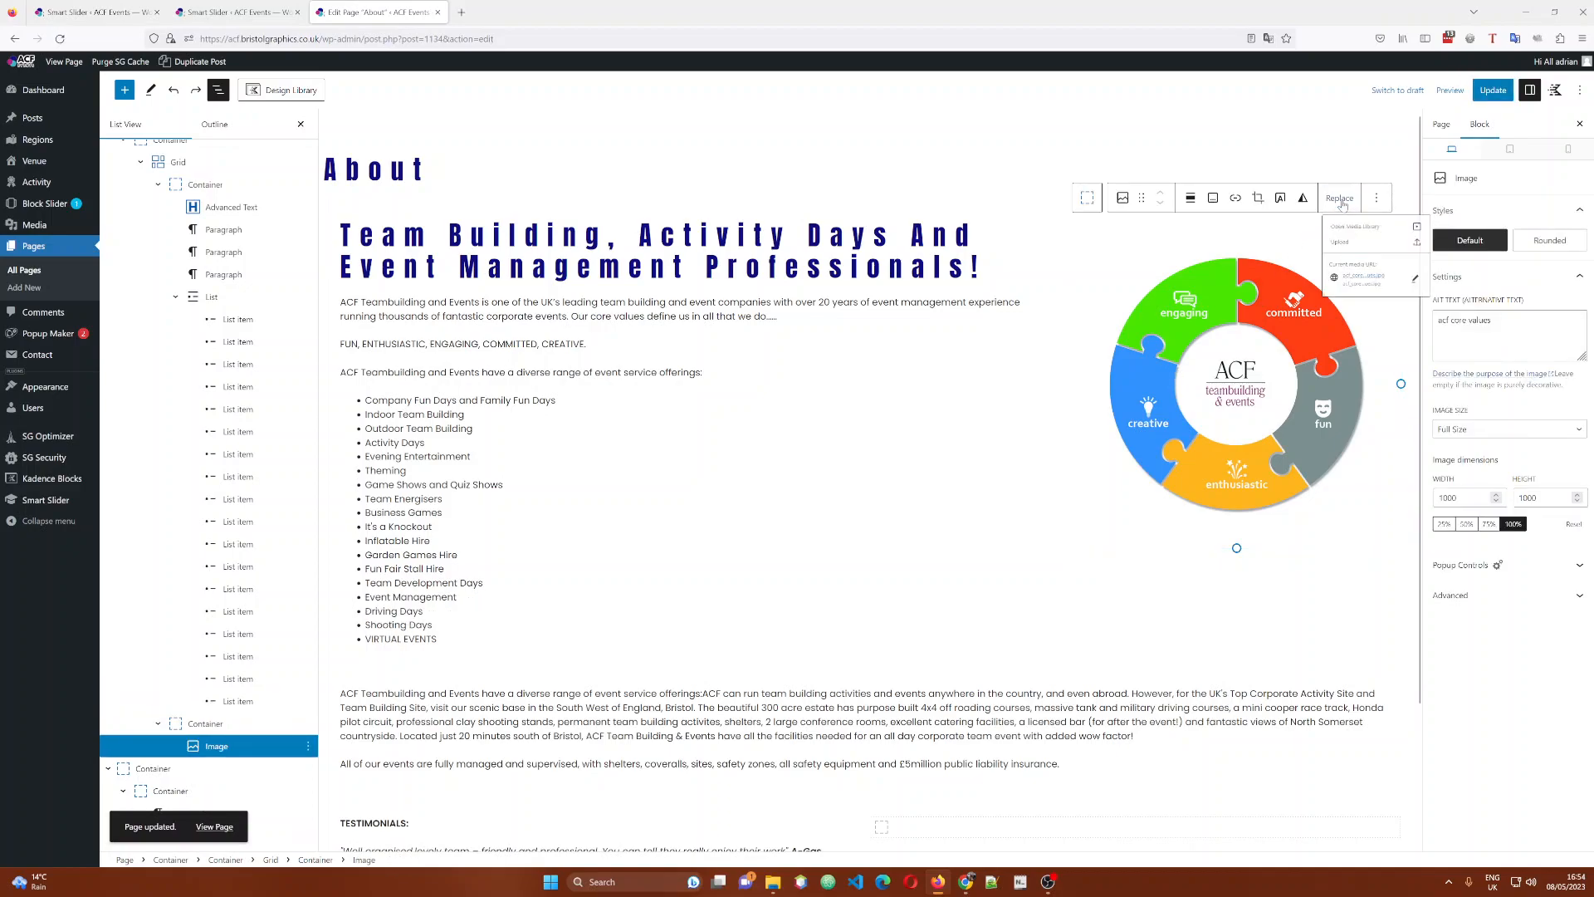
pyautogui.click(1355, 241)
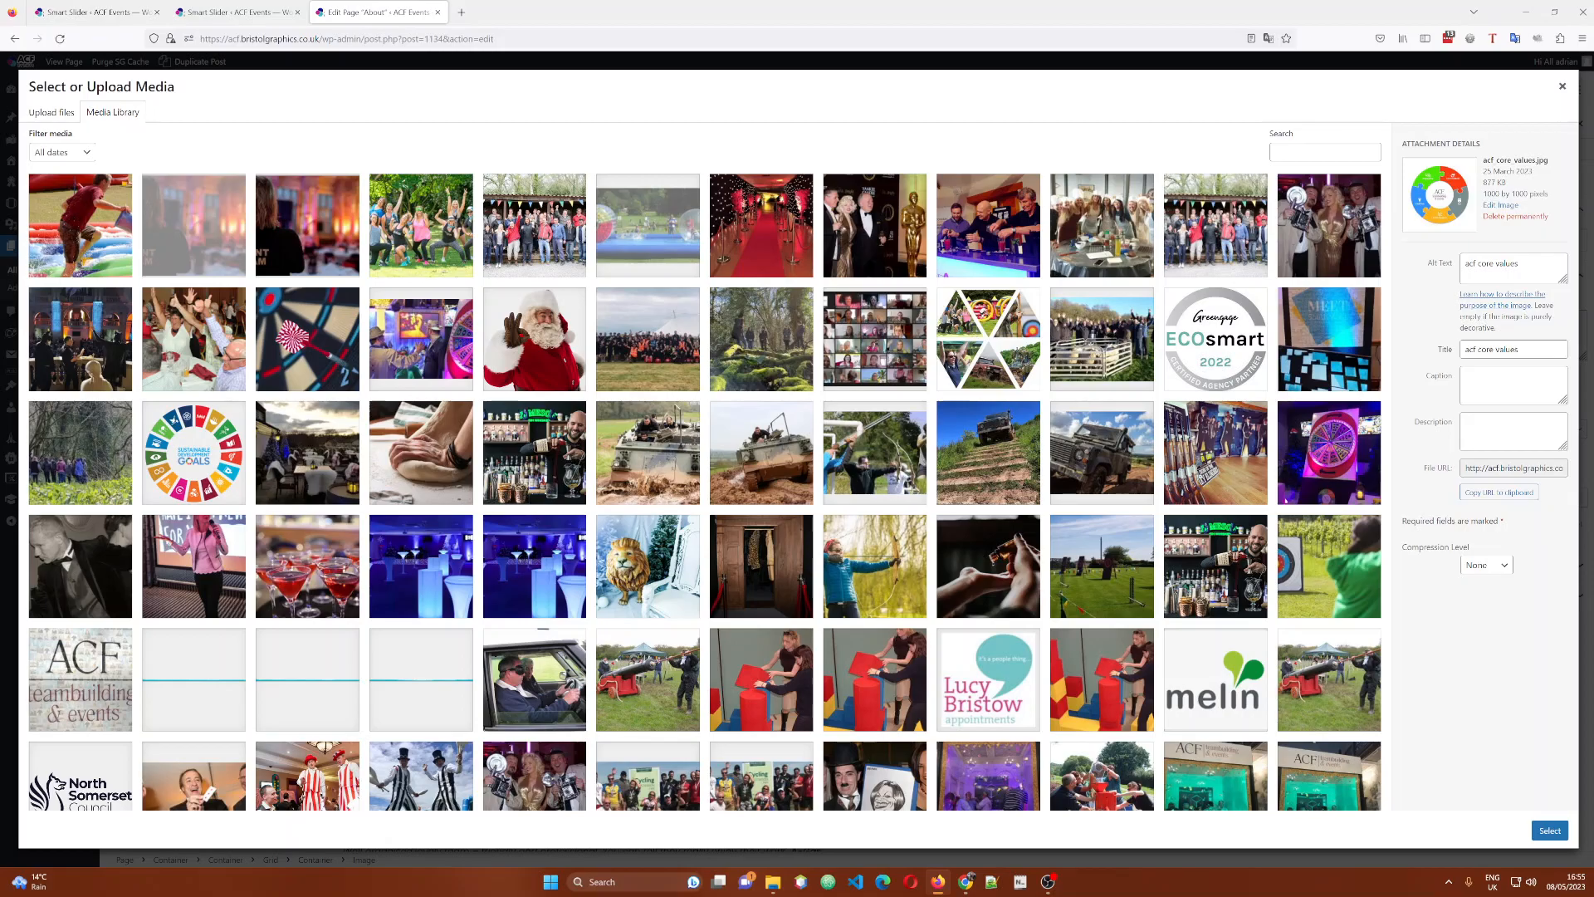
pyautogui.click(762, 450)
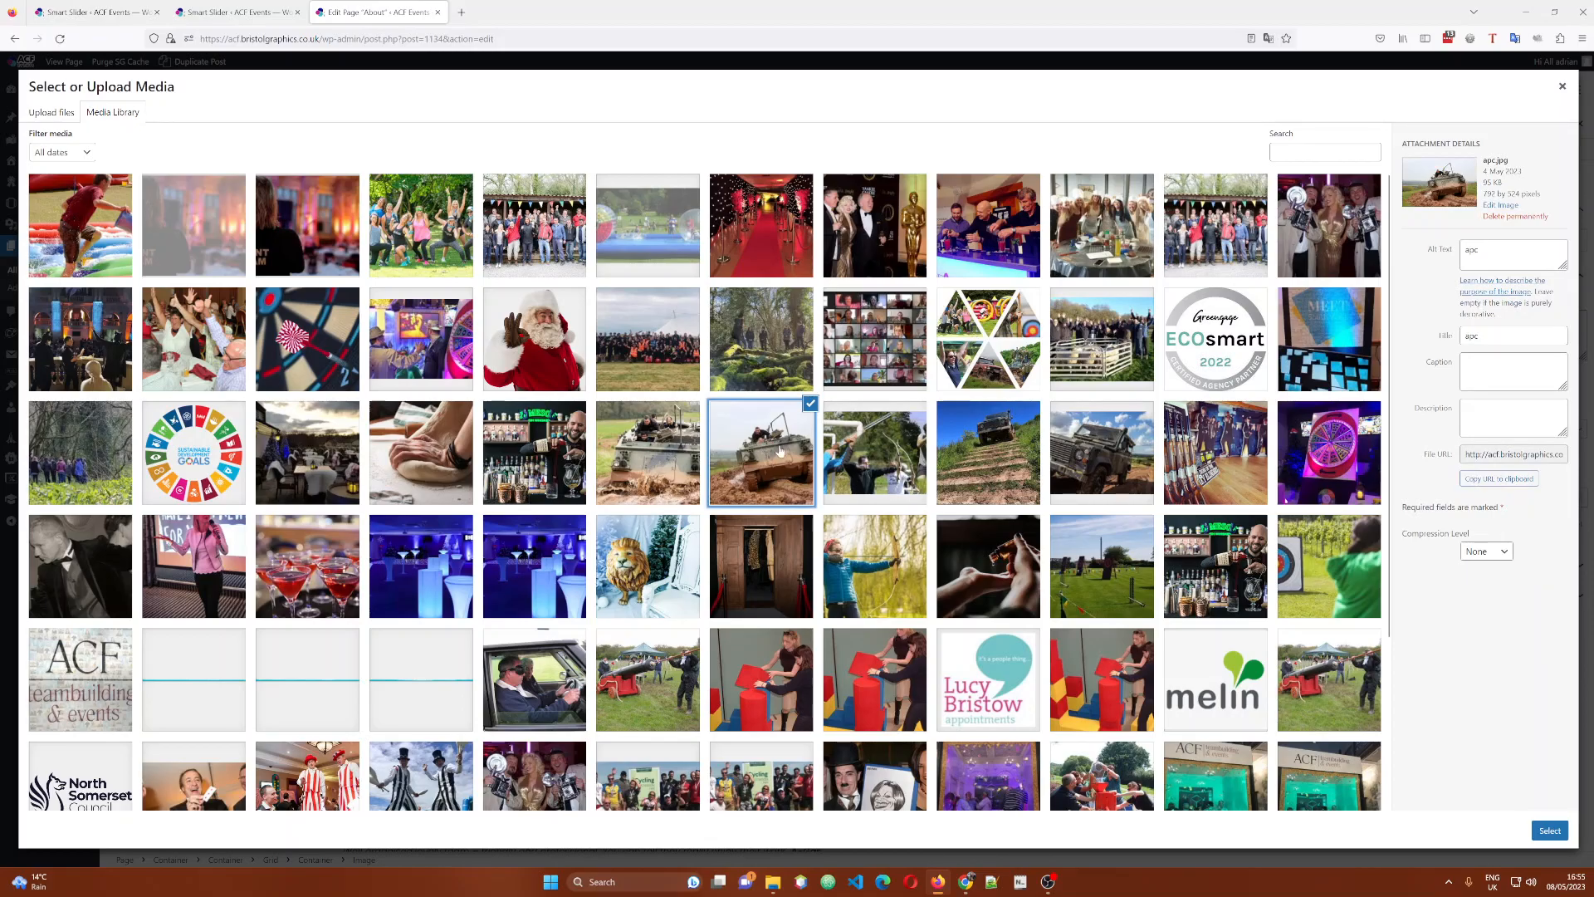
pyautogui.click(1100, 470)
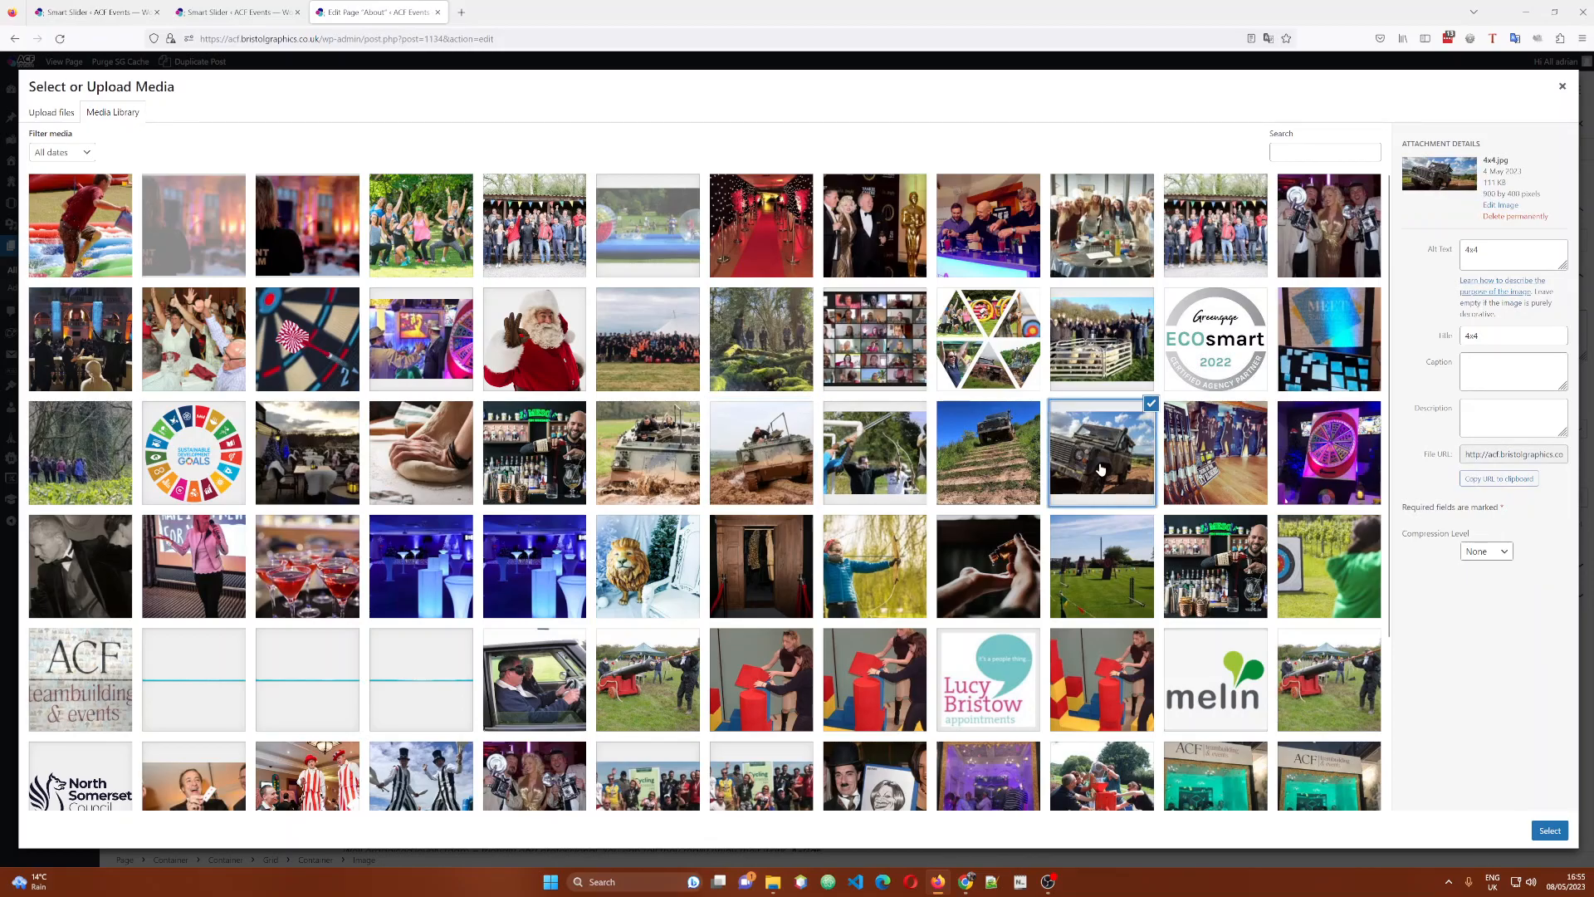
pyautogui.click(1199, 562)
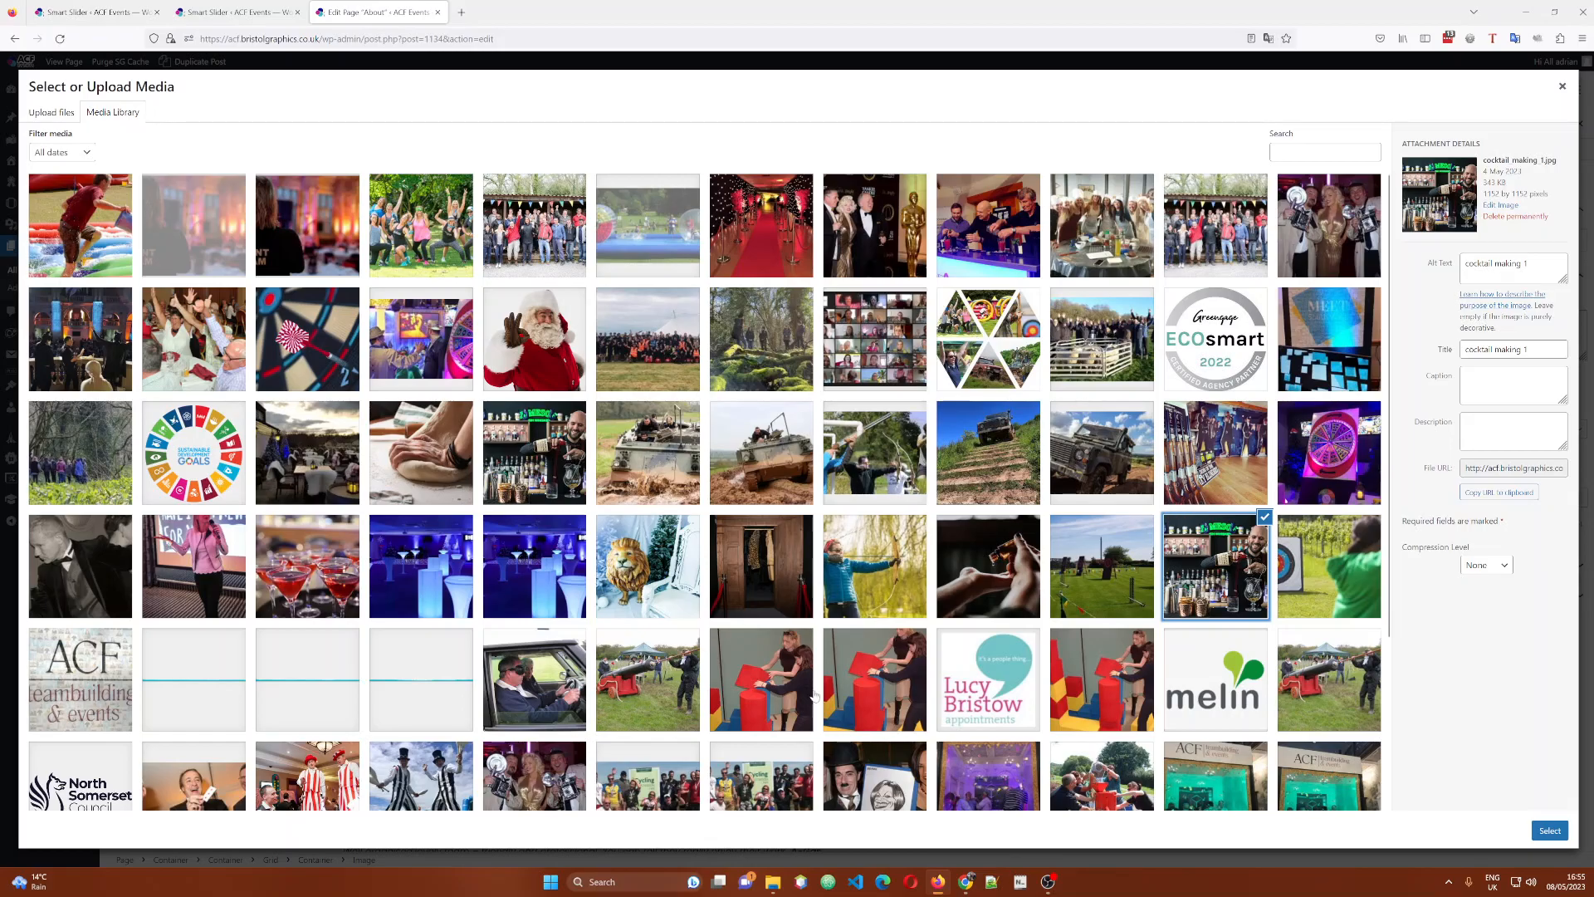
pyautogui.click(907, 683)
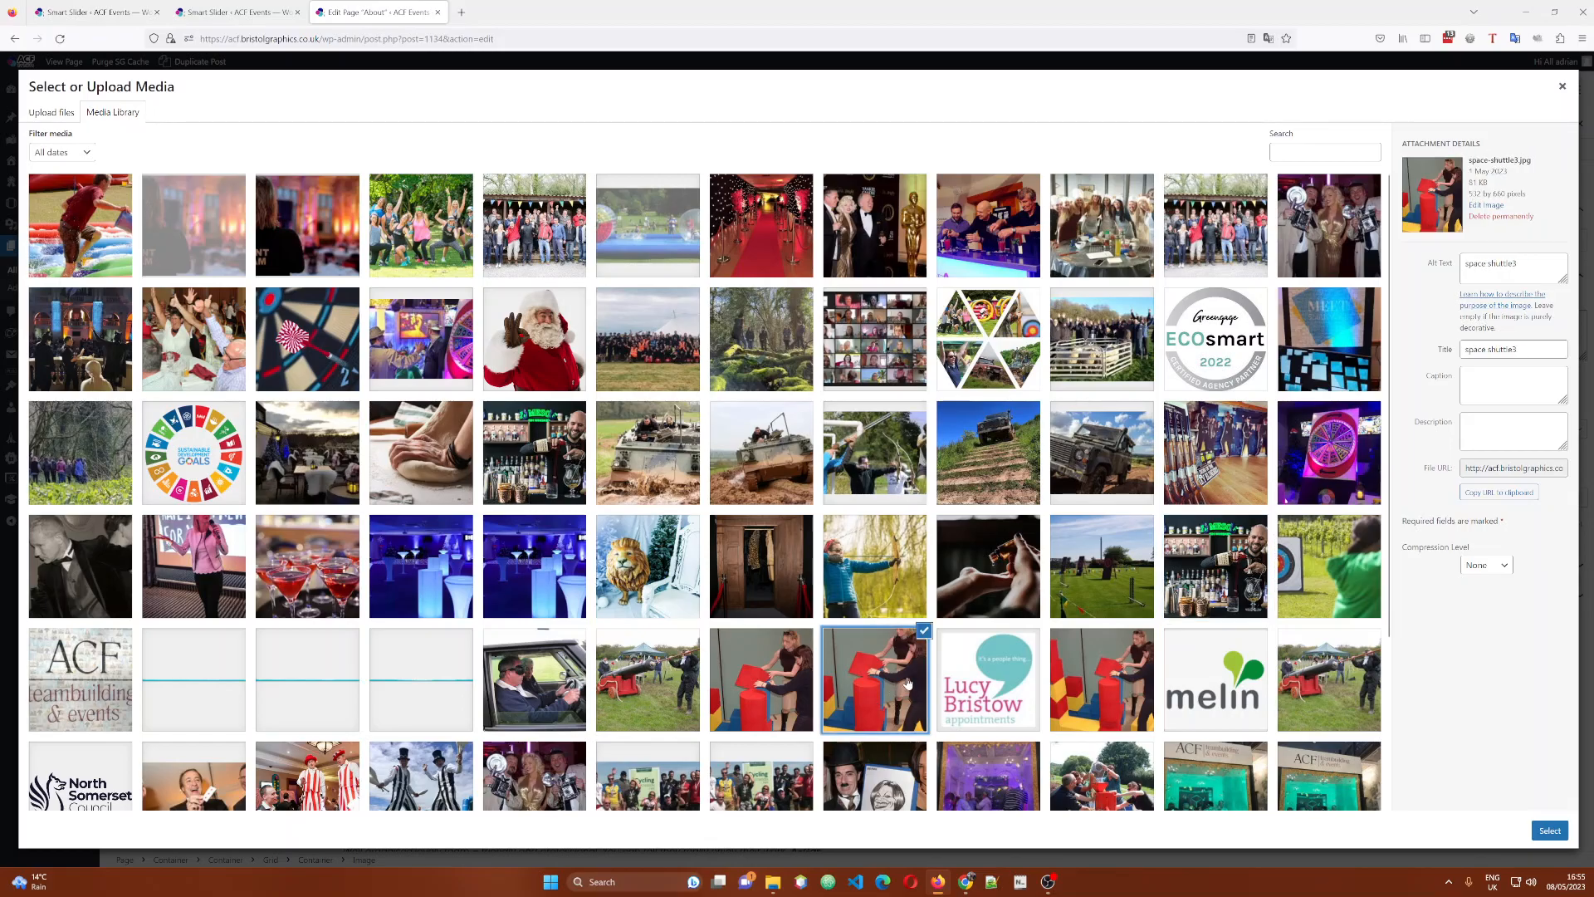
pyautogui.click(995, 675)
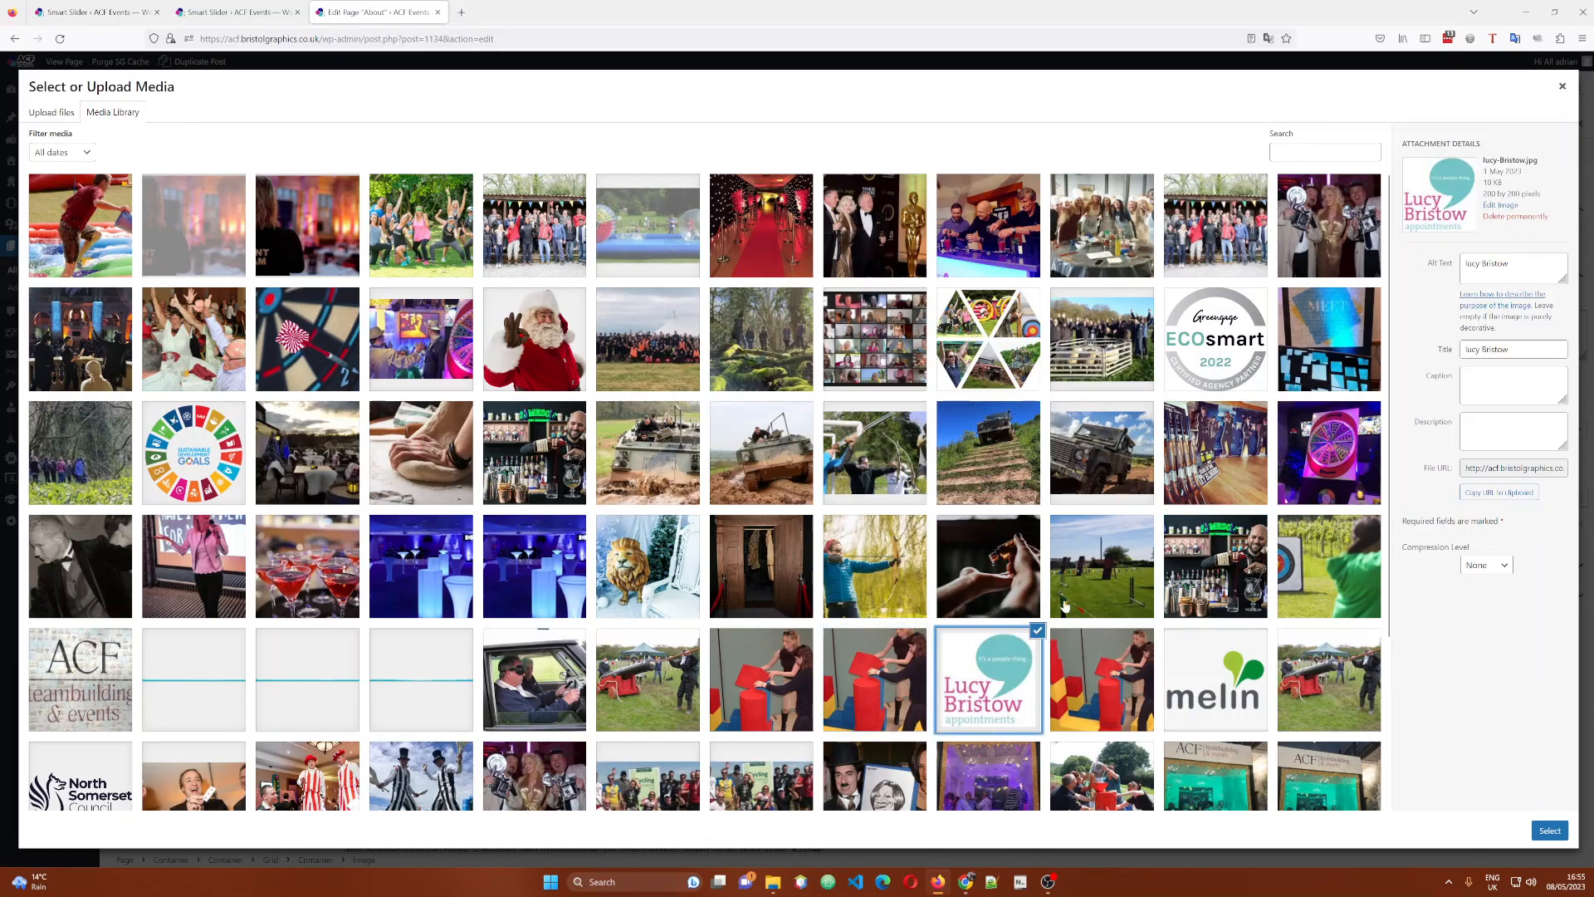
# Examine the alt text of gun-firing.jpg and crystal_cube_team_building_challenge.jpg, and close the media library without replacing the image.
pyautogui.click(1309, 670)
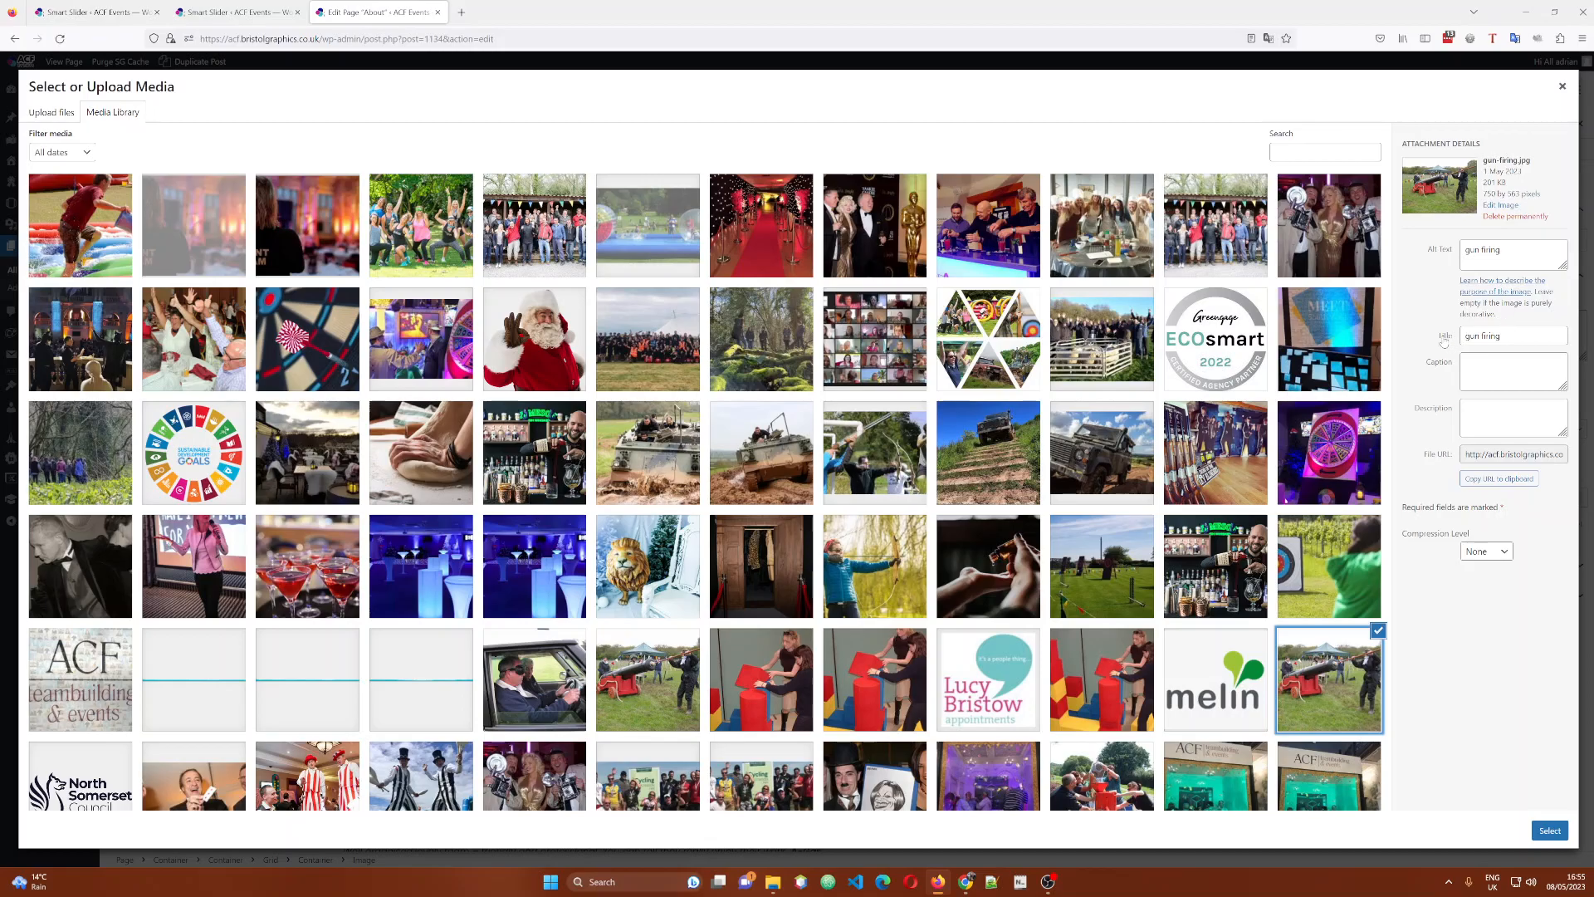
pyautogui.click(1501, 251)
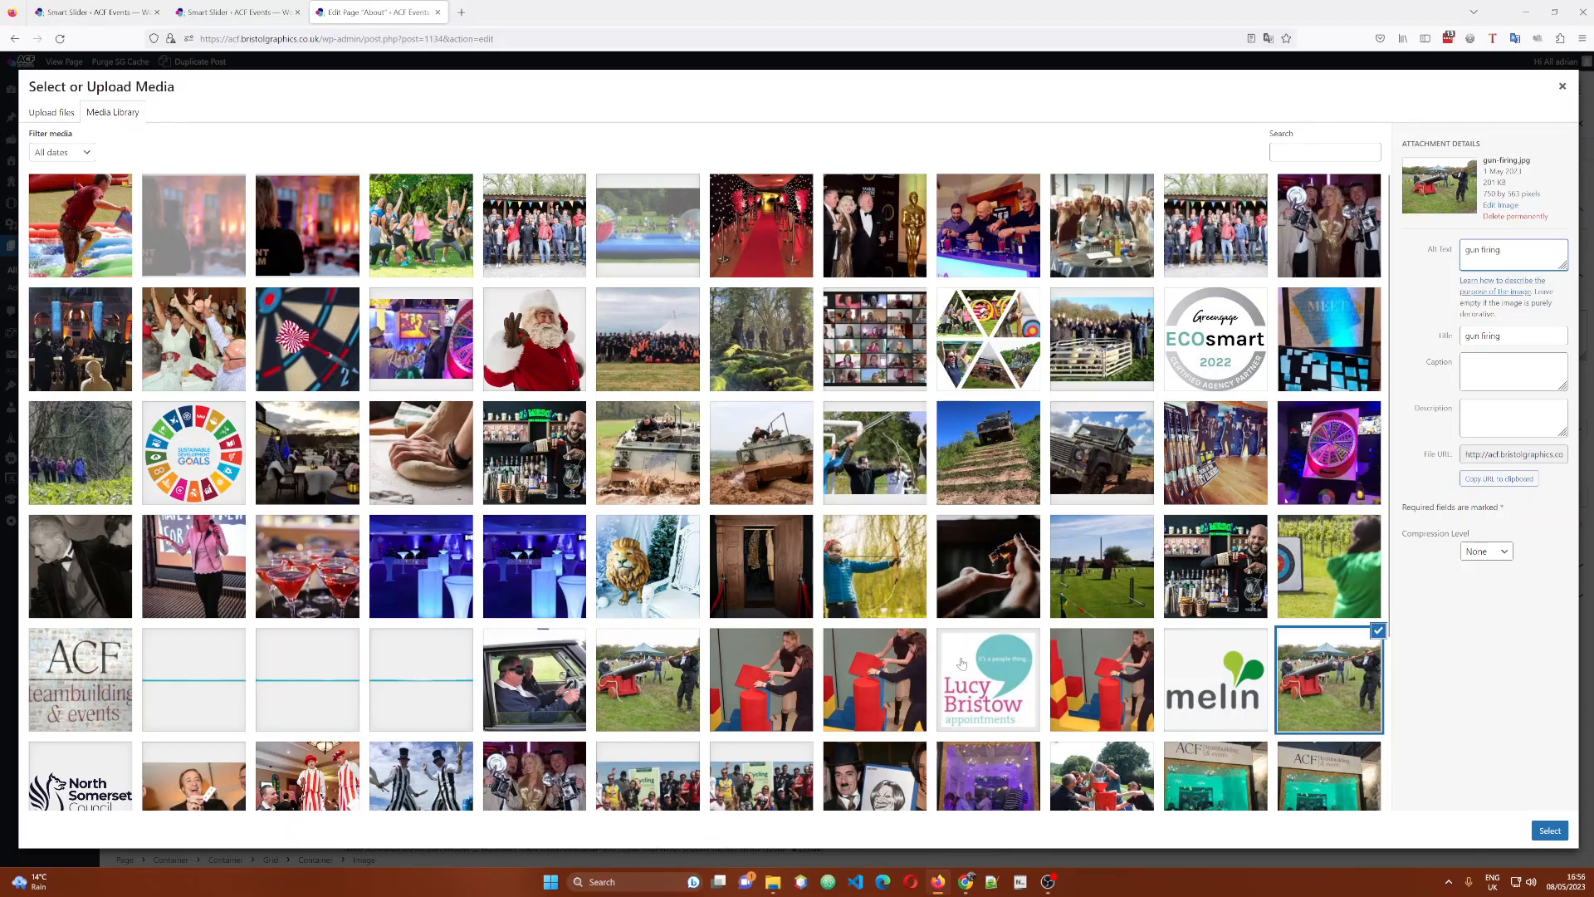
pyautogui.scroll(-1, 990, 697)
pyautogui.click(993, 722)
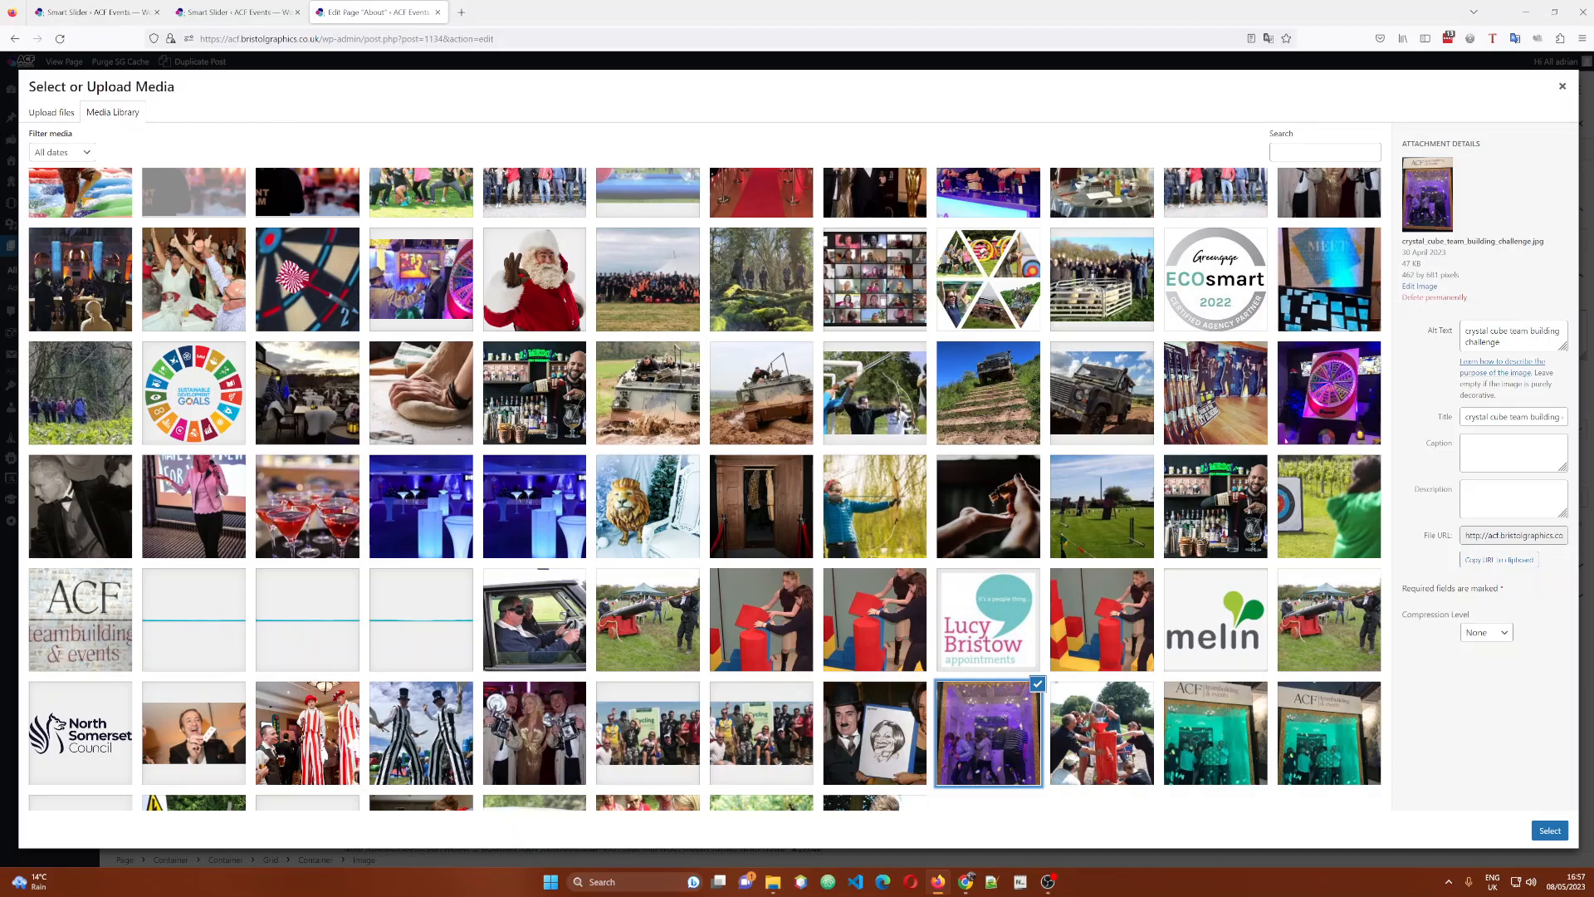
pyautogui.click(1530, 320)
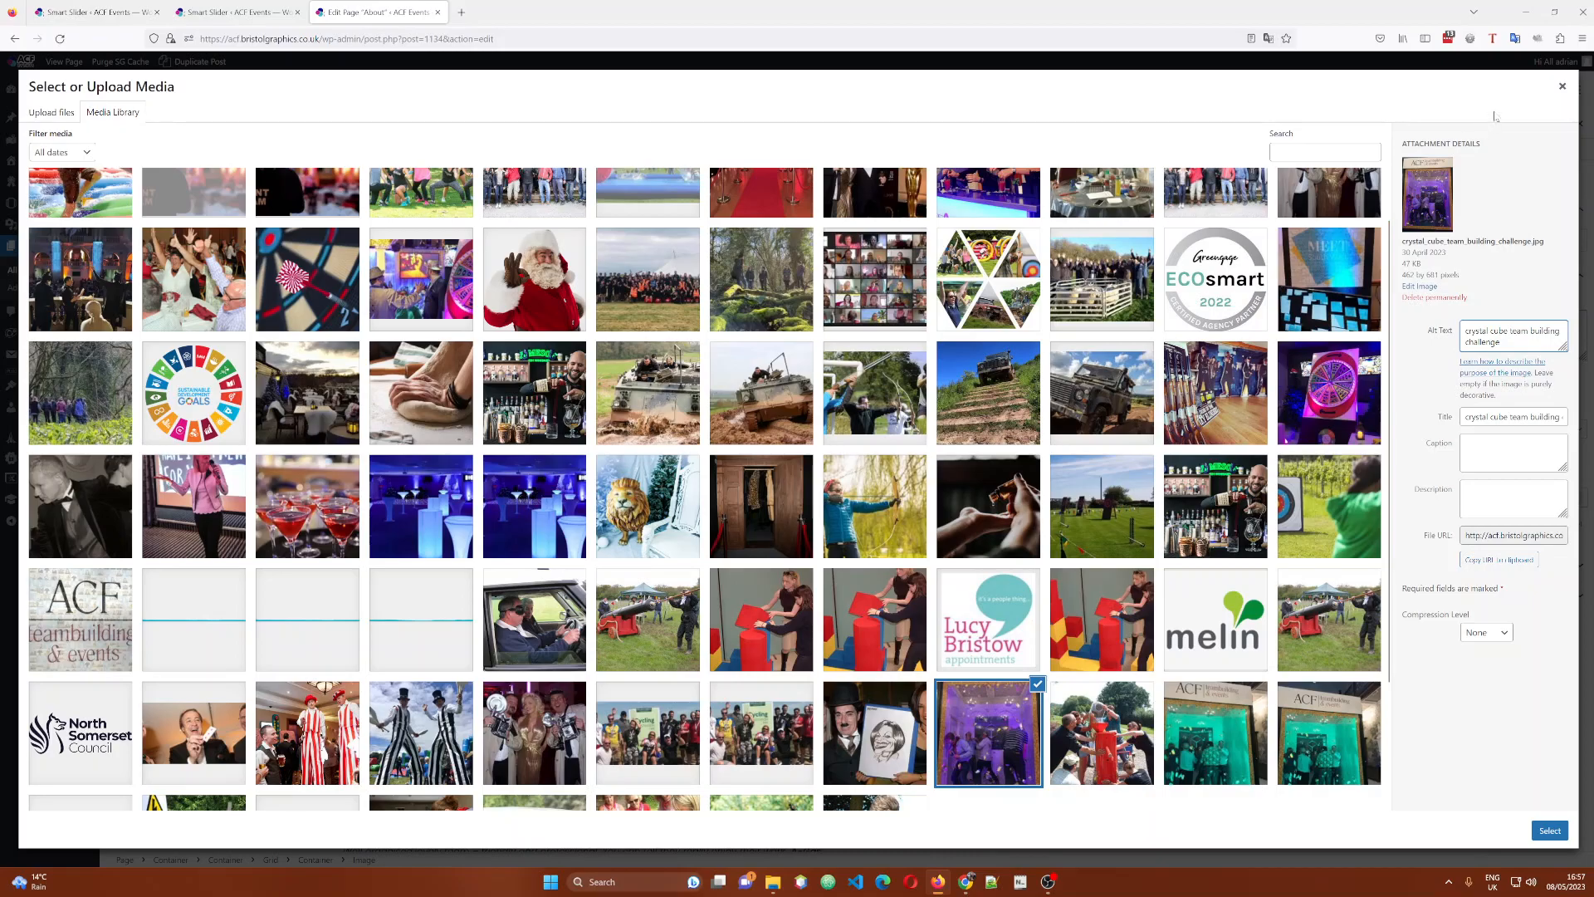
pyautogui.click(1562, 86)
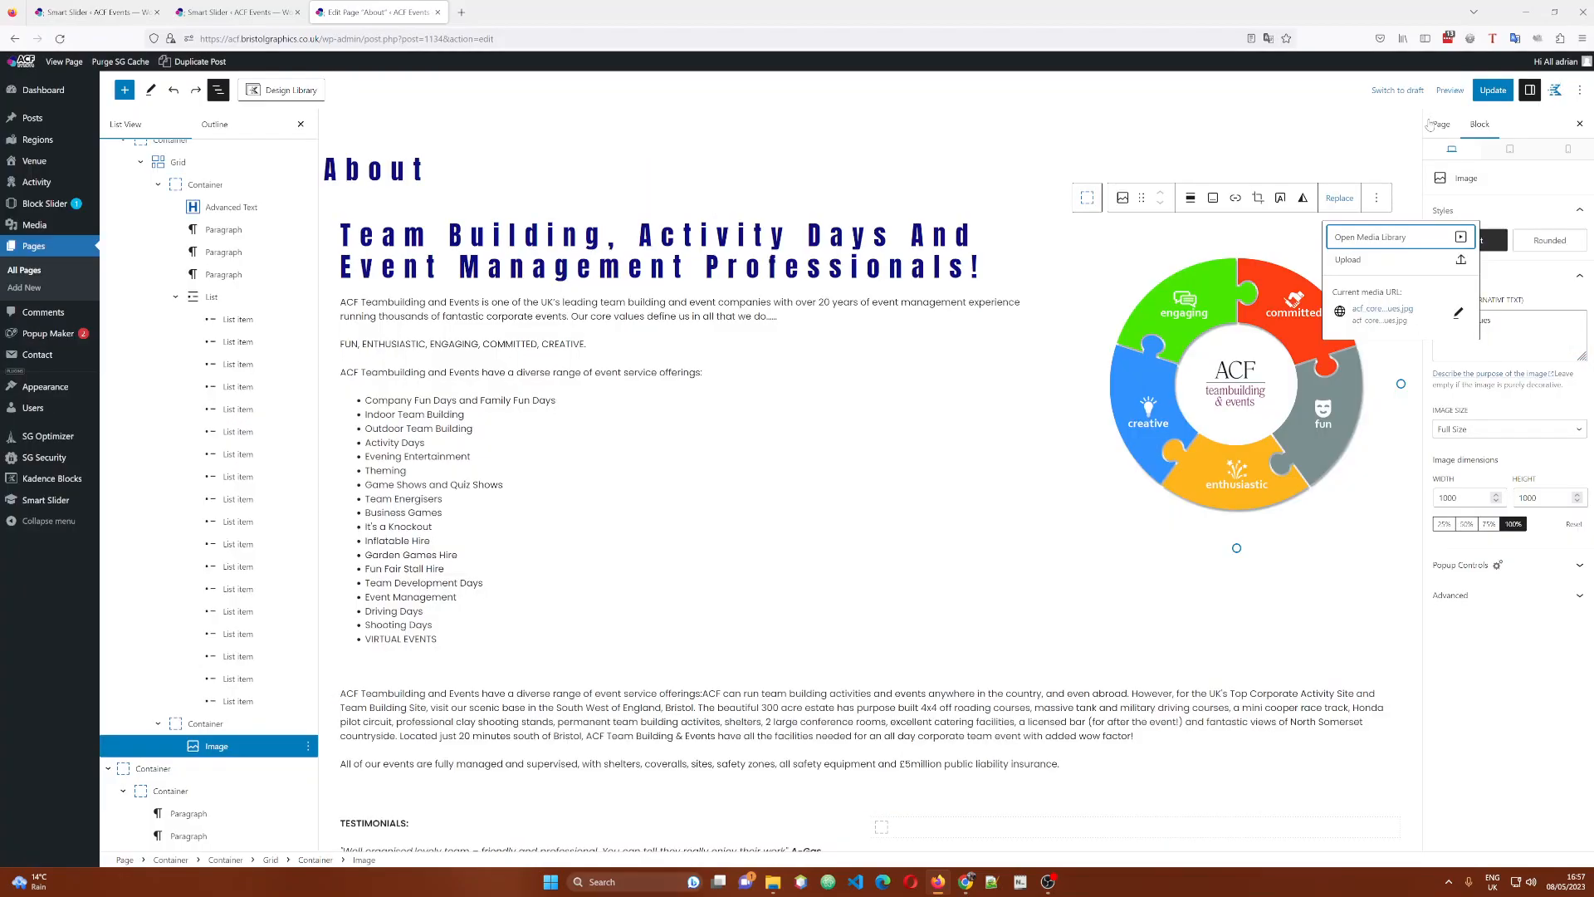
# Add an empty paragraph block directly below the About page title.
pyautogui.scroll(-3, 872, 482)
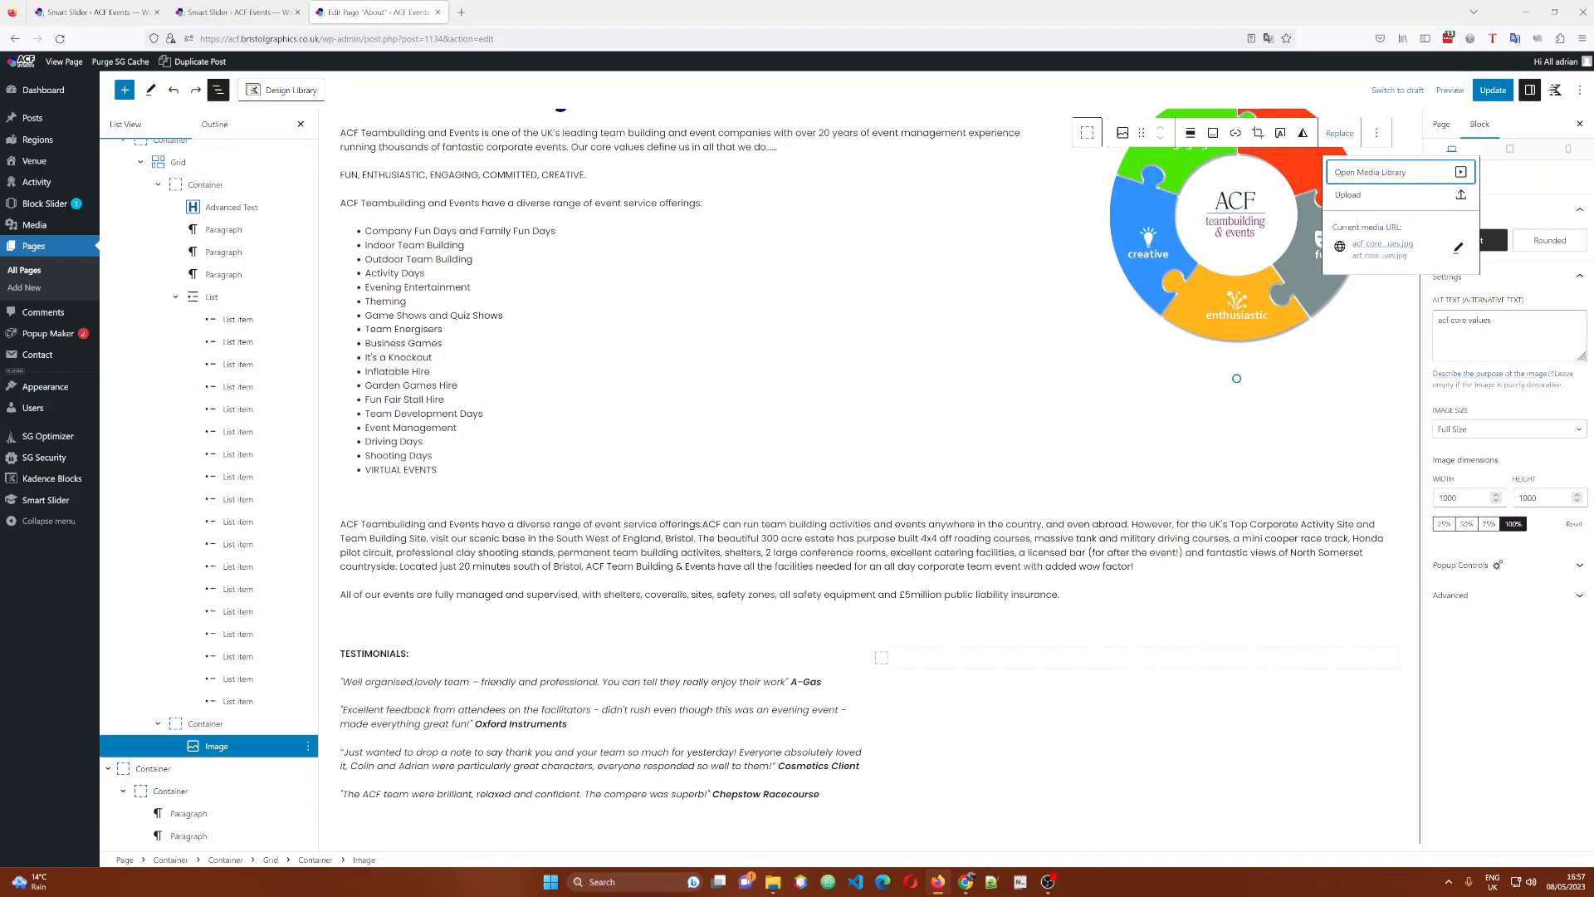
pyautogui.scroll(3, 872, 482)
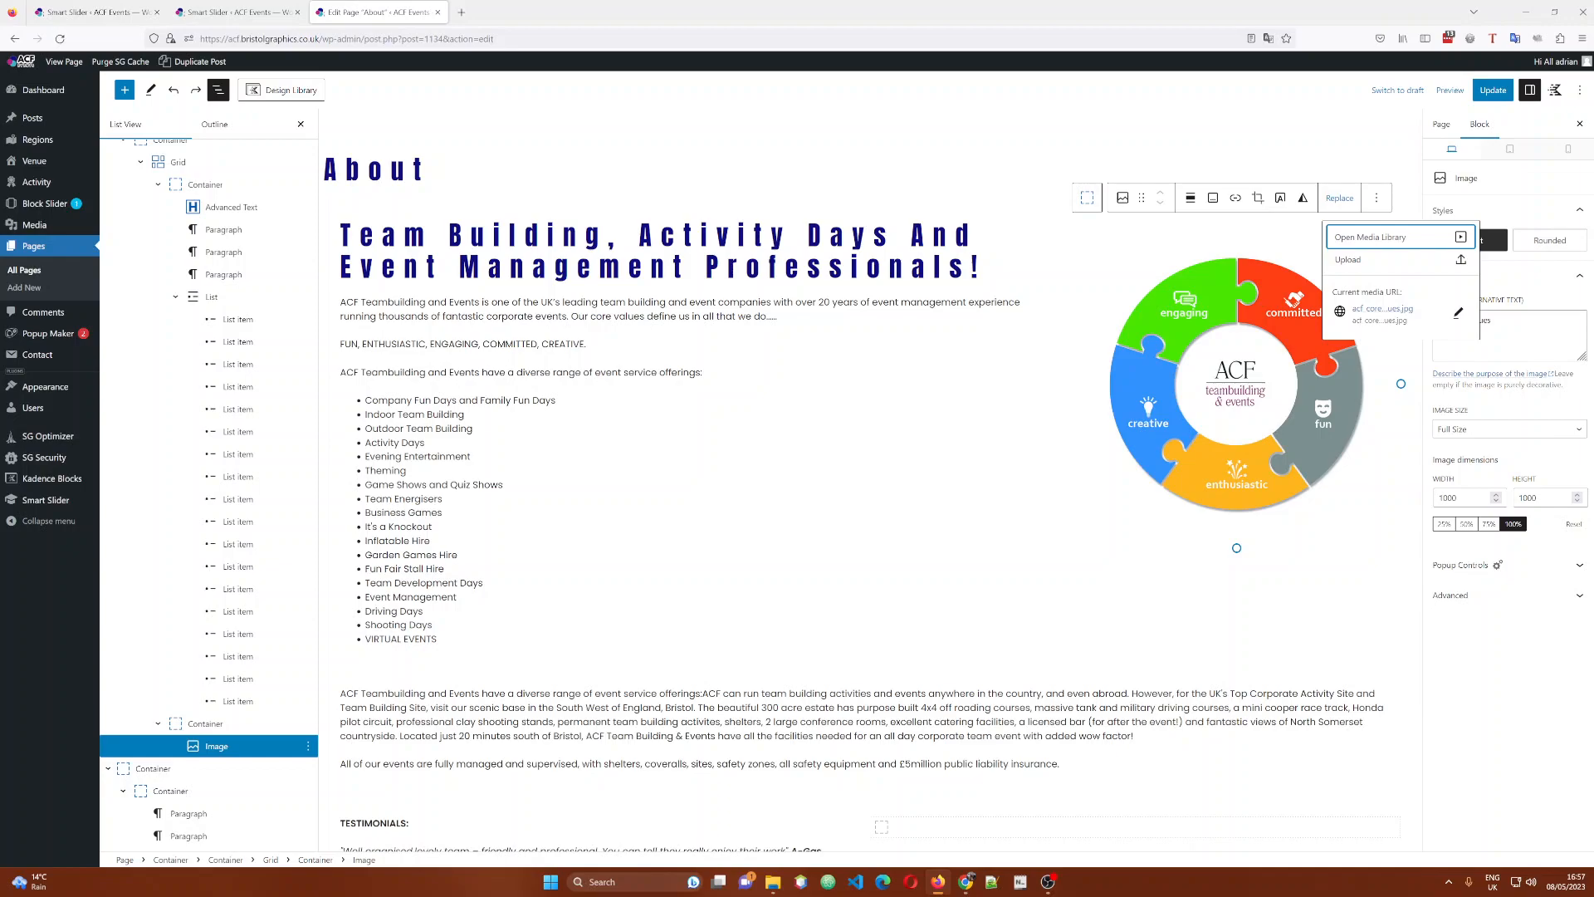
pyautogui.click(430, 169)
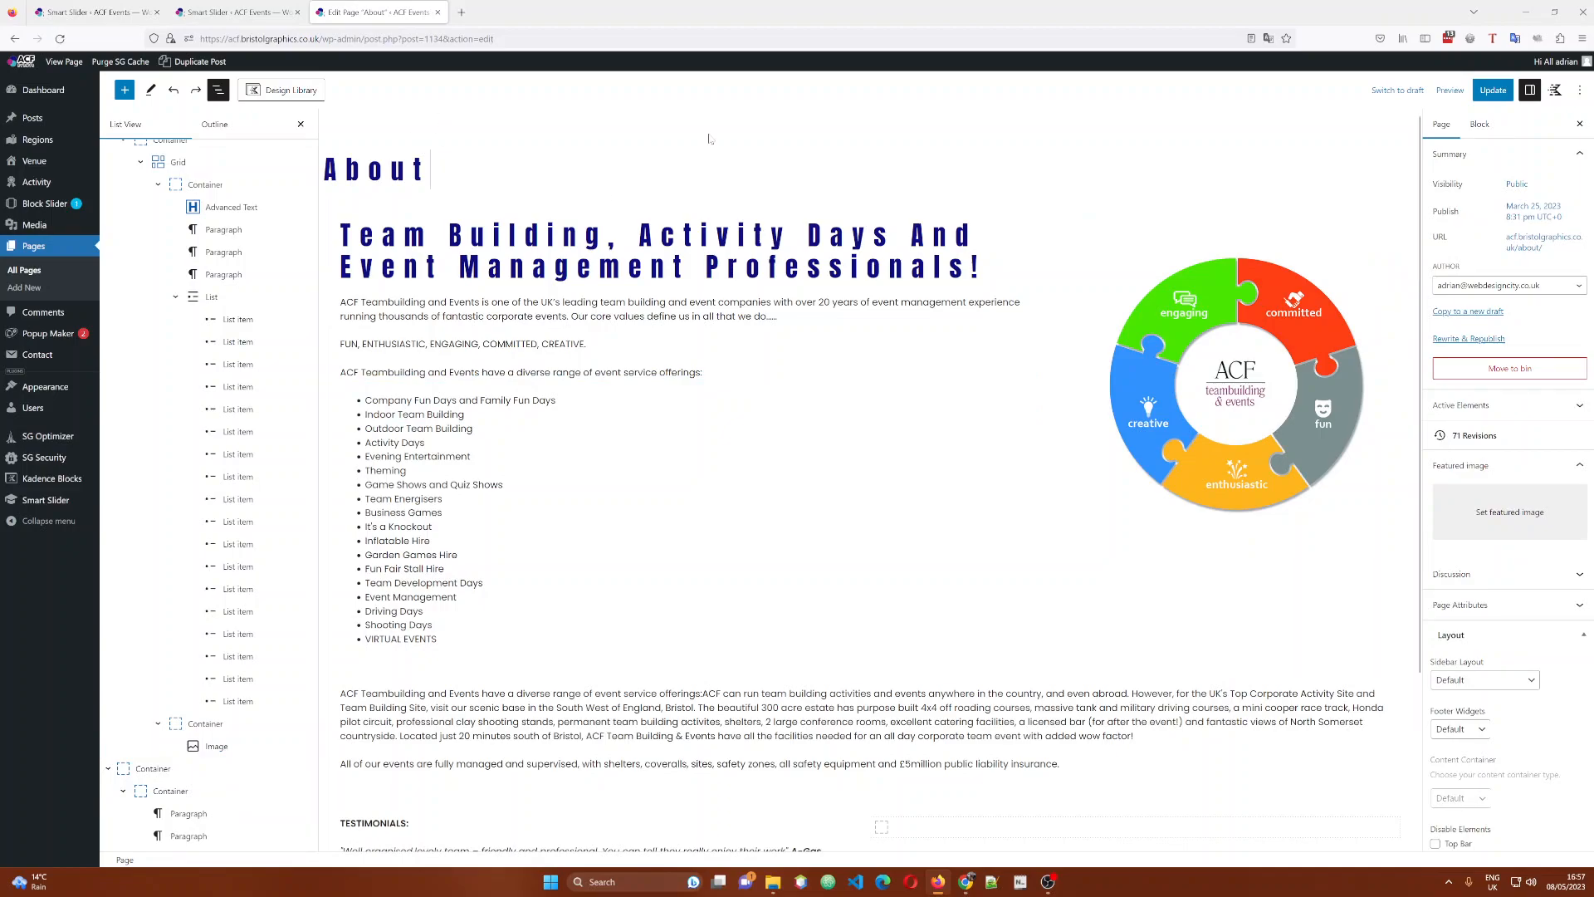
pyautogui.press('Return')
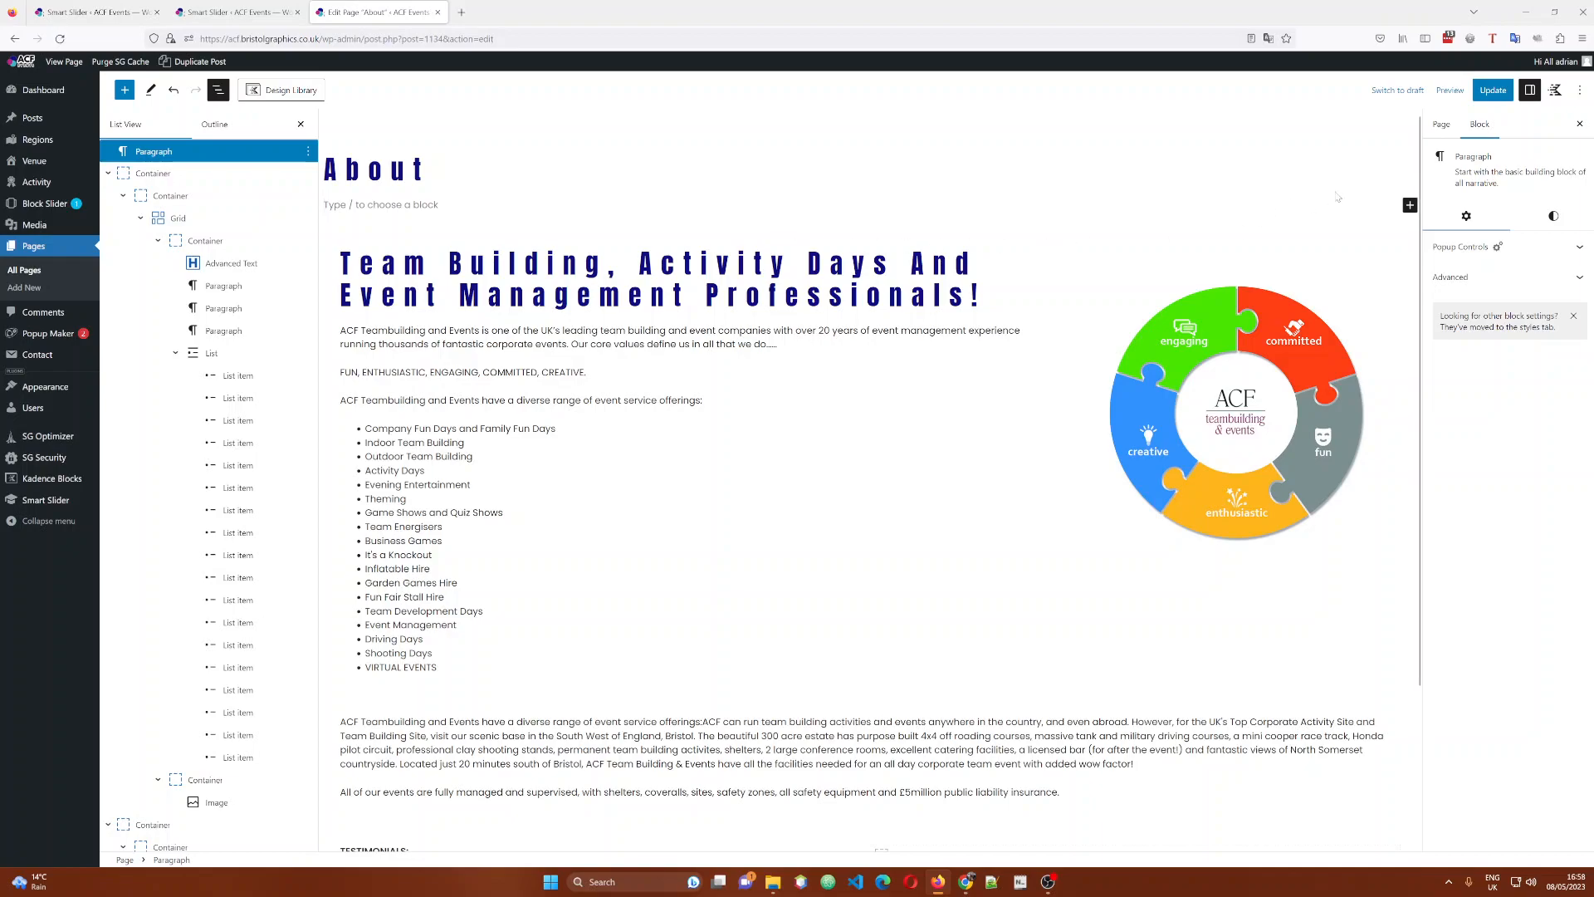
# Browse the full block library from the empty paragraph to examine the available block categories, from dynamic blocks through to embeds, and close it.
pyautogui.click(1409, 206)
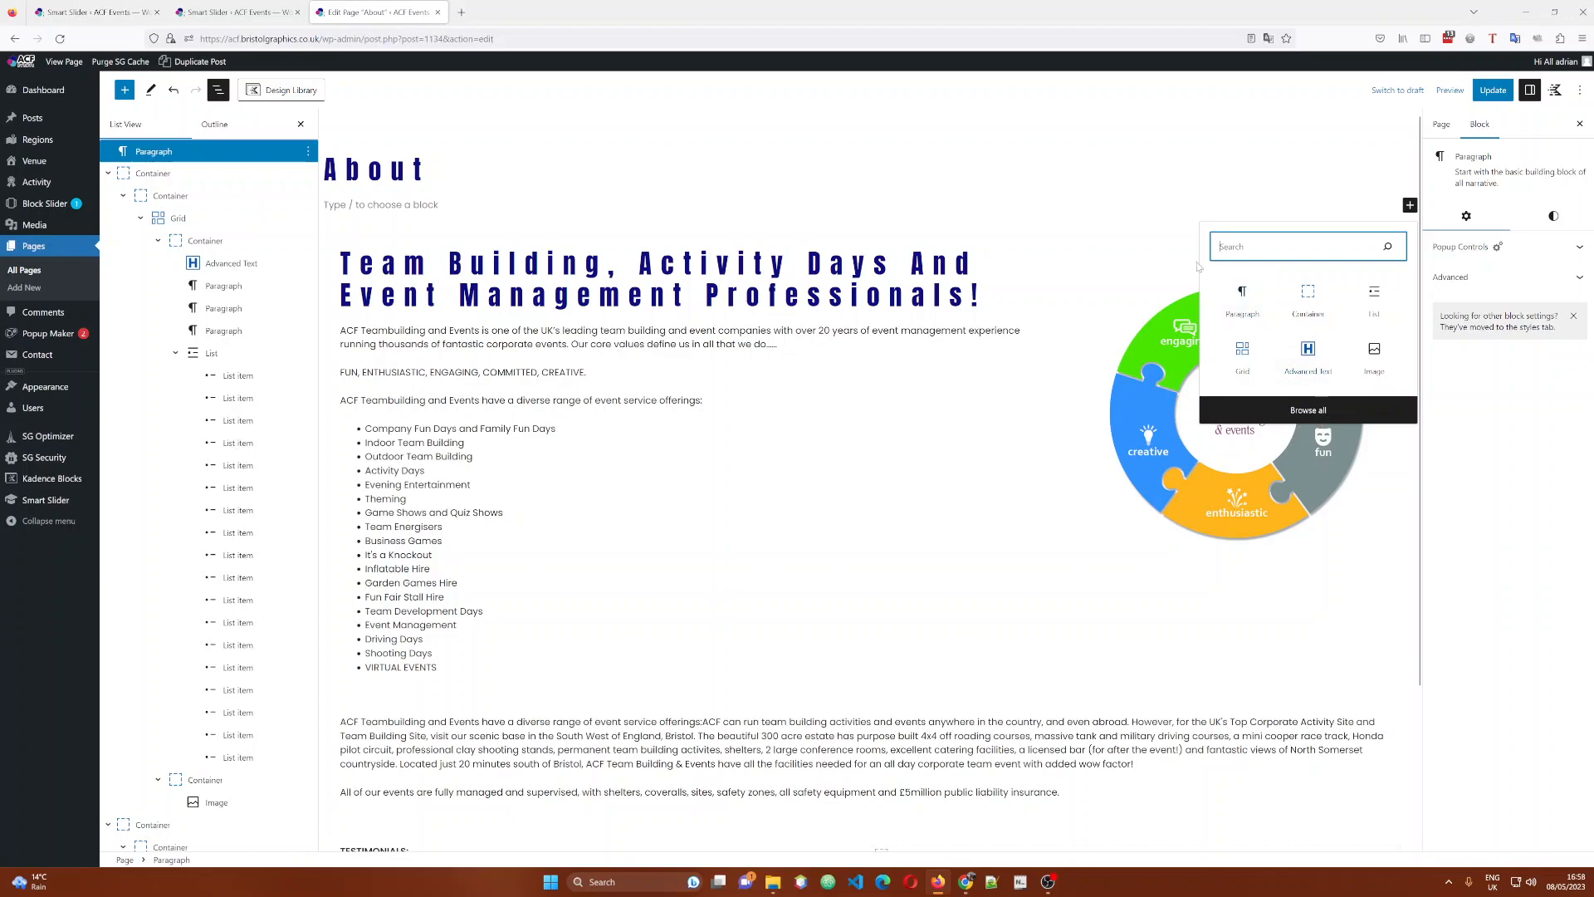
pyautogui.click(1317, 413)
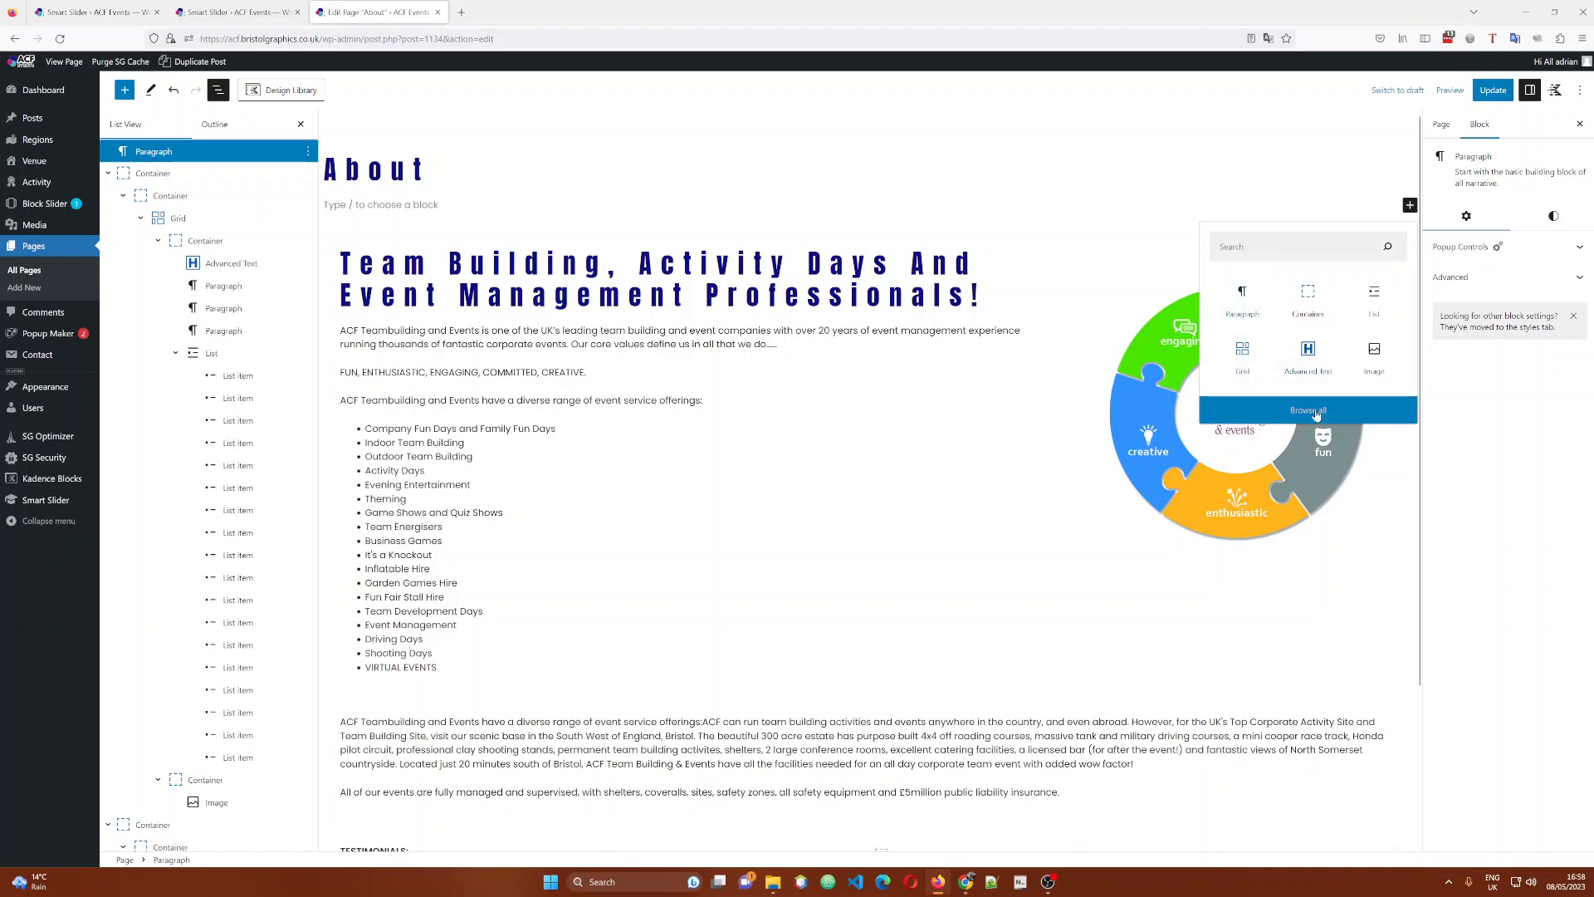
pyautogui.click(1317, 413)
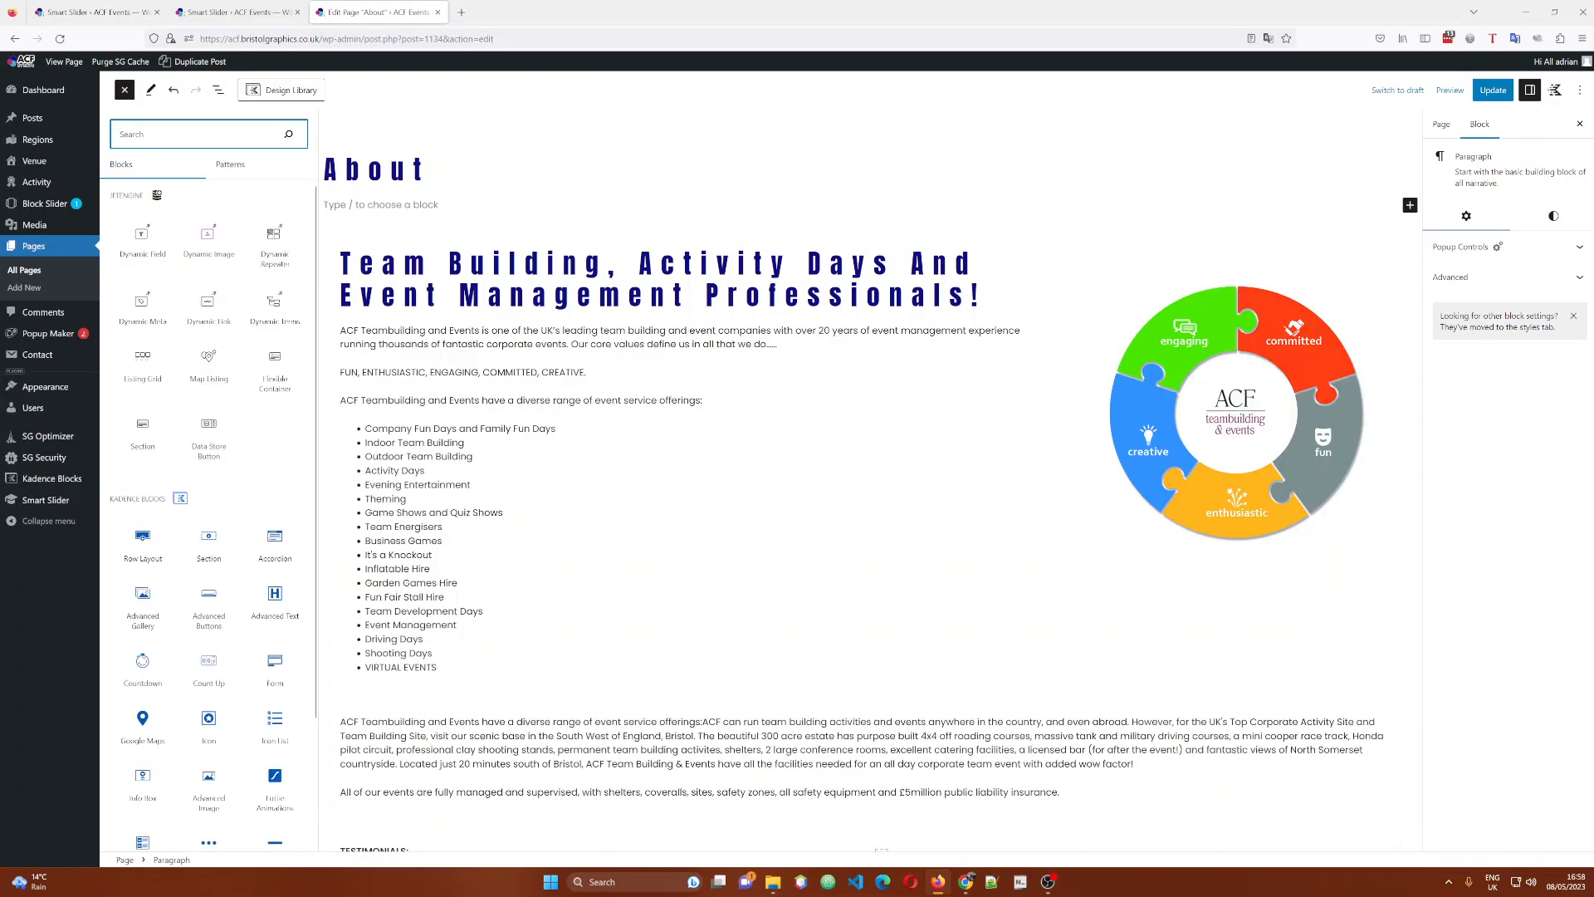
pyautogui.scroll(-2, 204, 301)
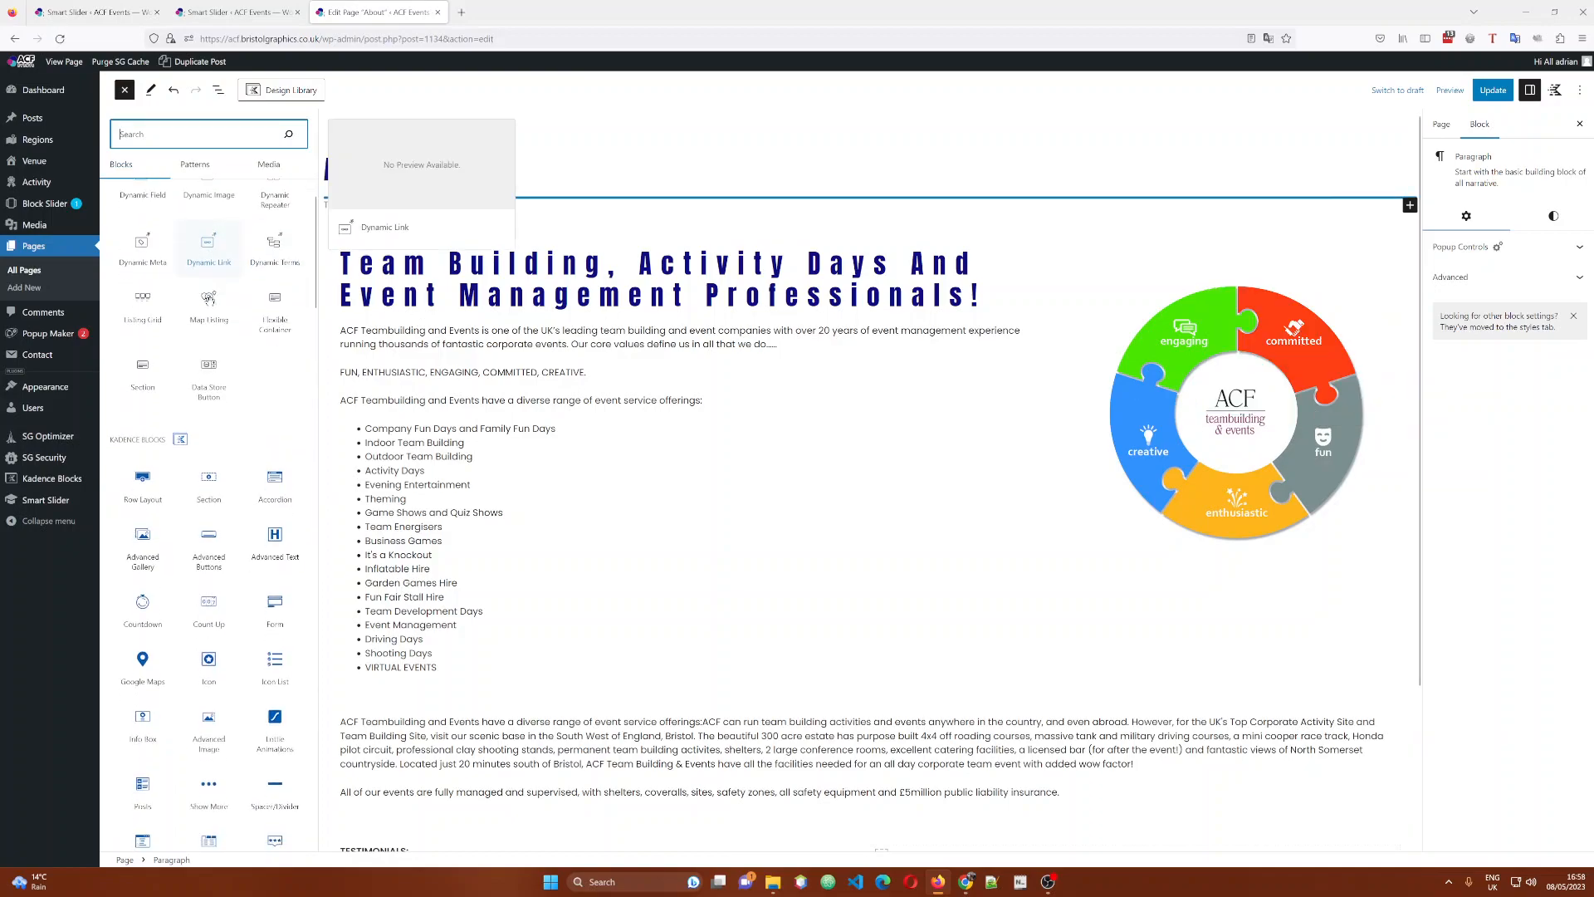
pyautogui.scroll(-6, 209, 301)
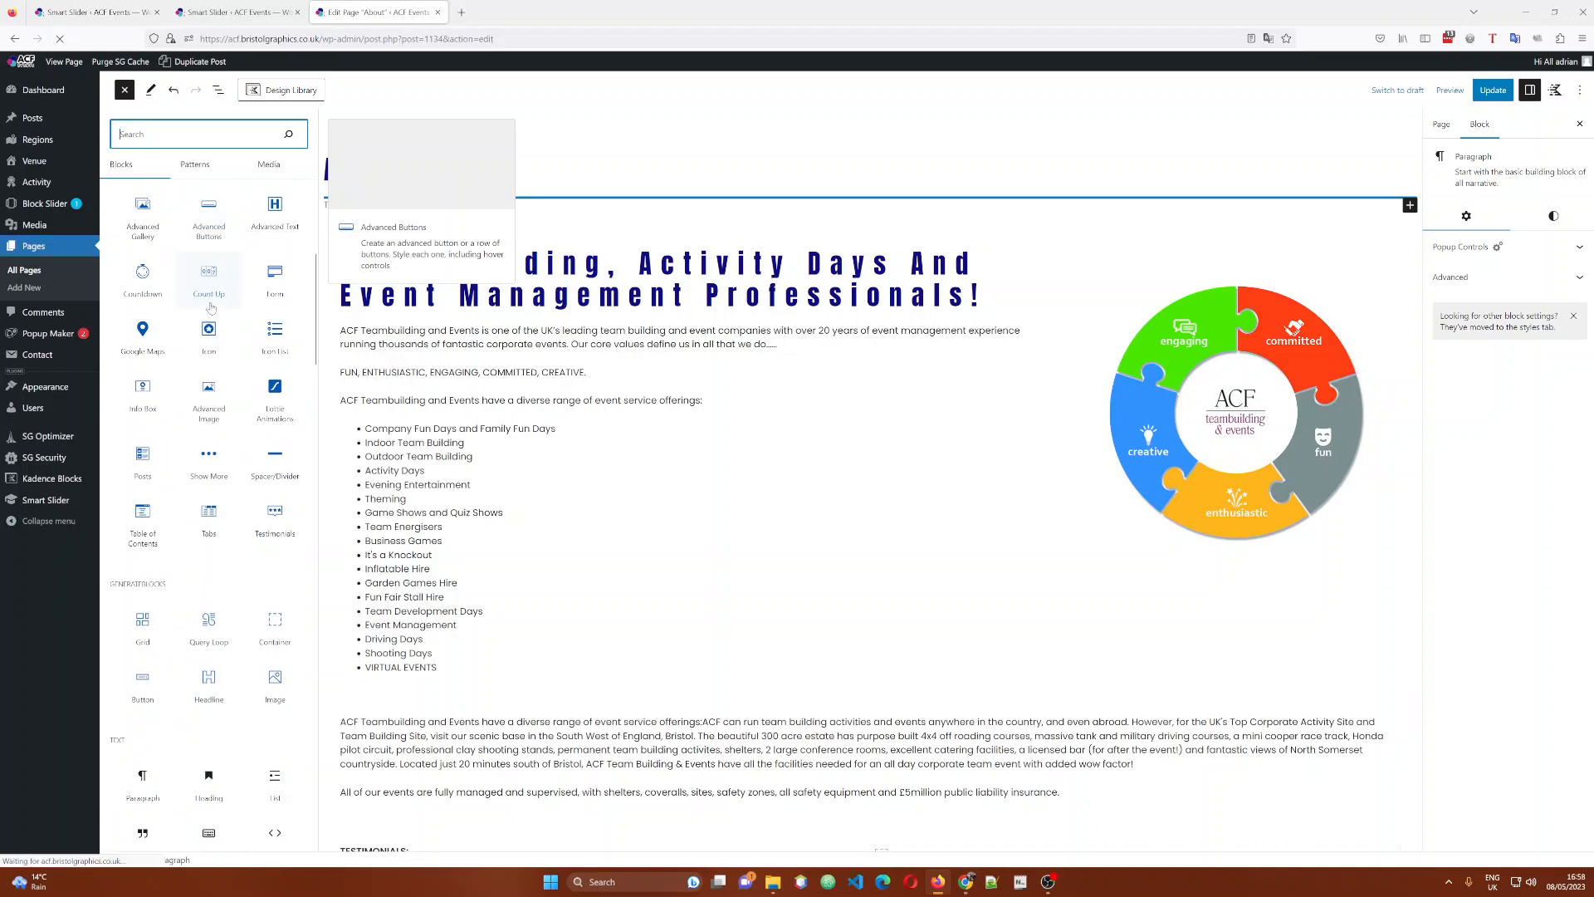
pyautogui.scroll(-4, 210, 309)
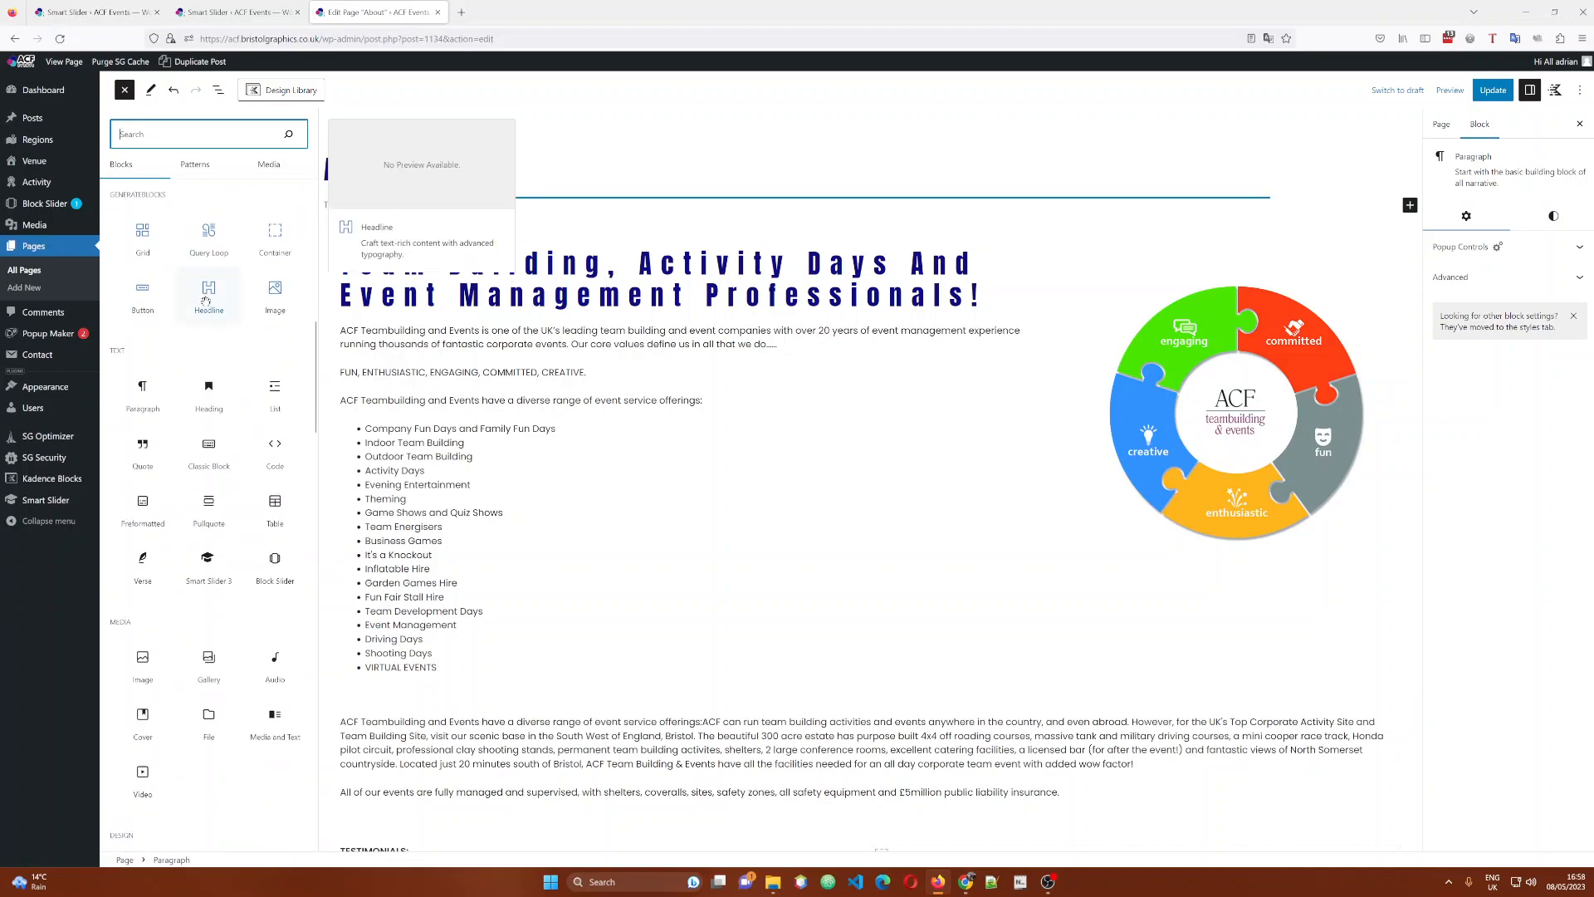
pyautogui.scroll(-9, 206, 302)
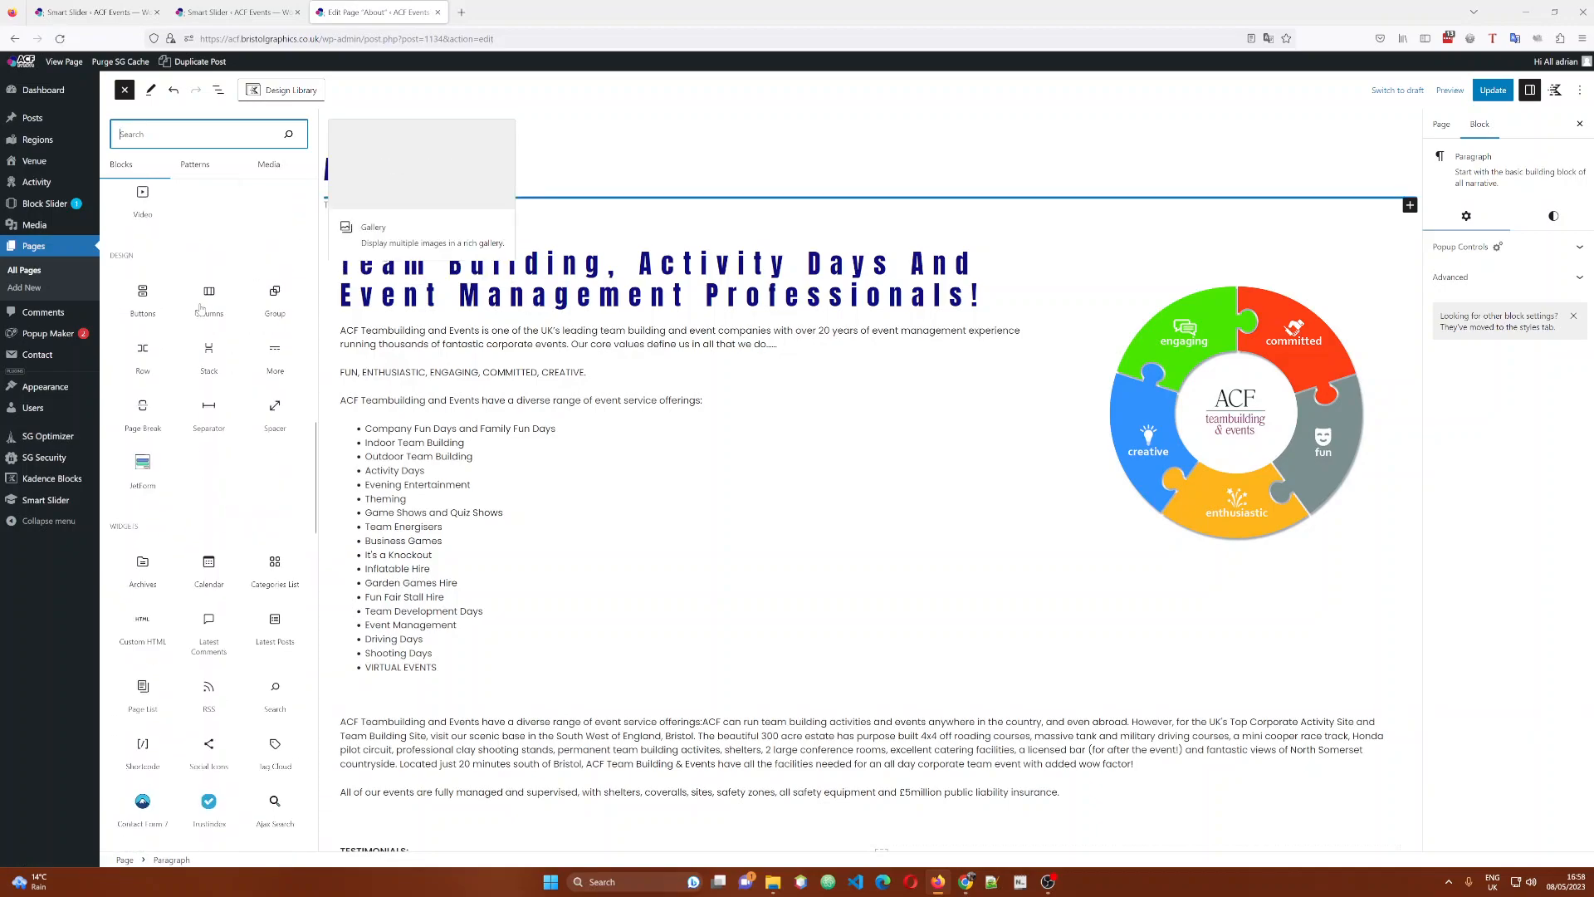
pyautogui.scroll(-9, 200, 309)
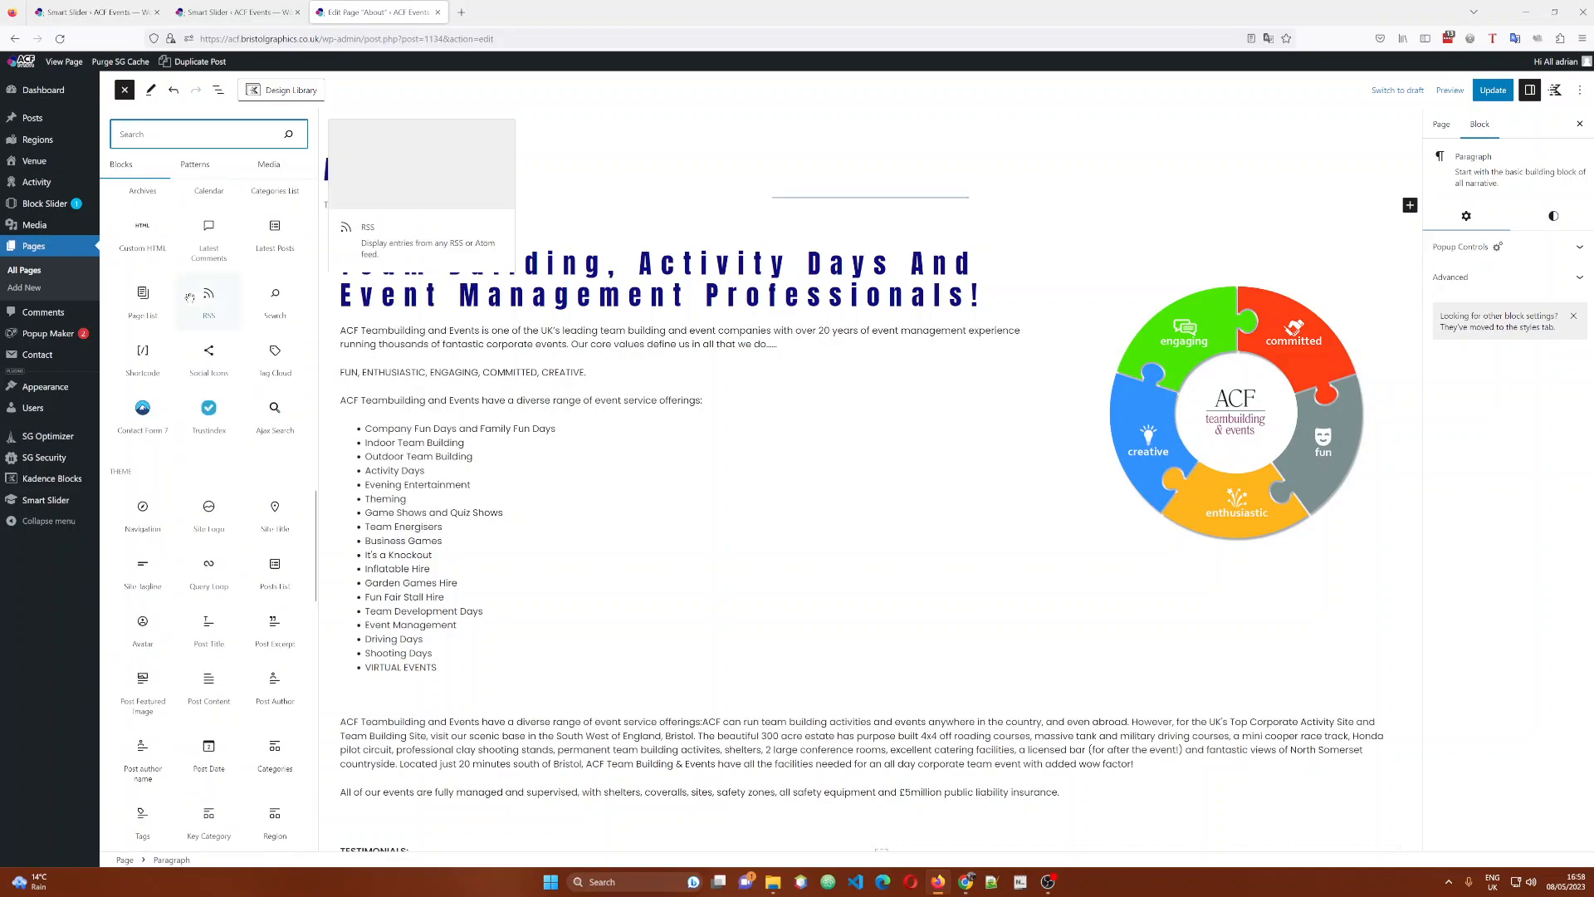
pyautogui.scroll(-7, 195, 332)
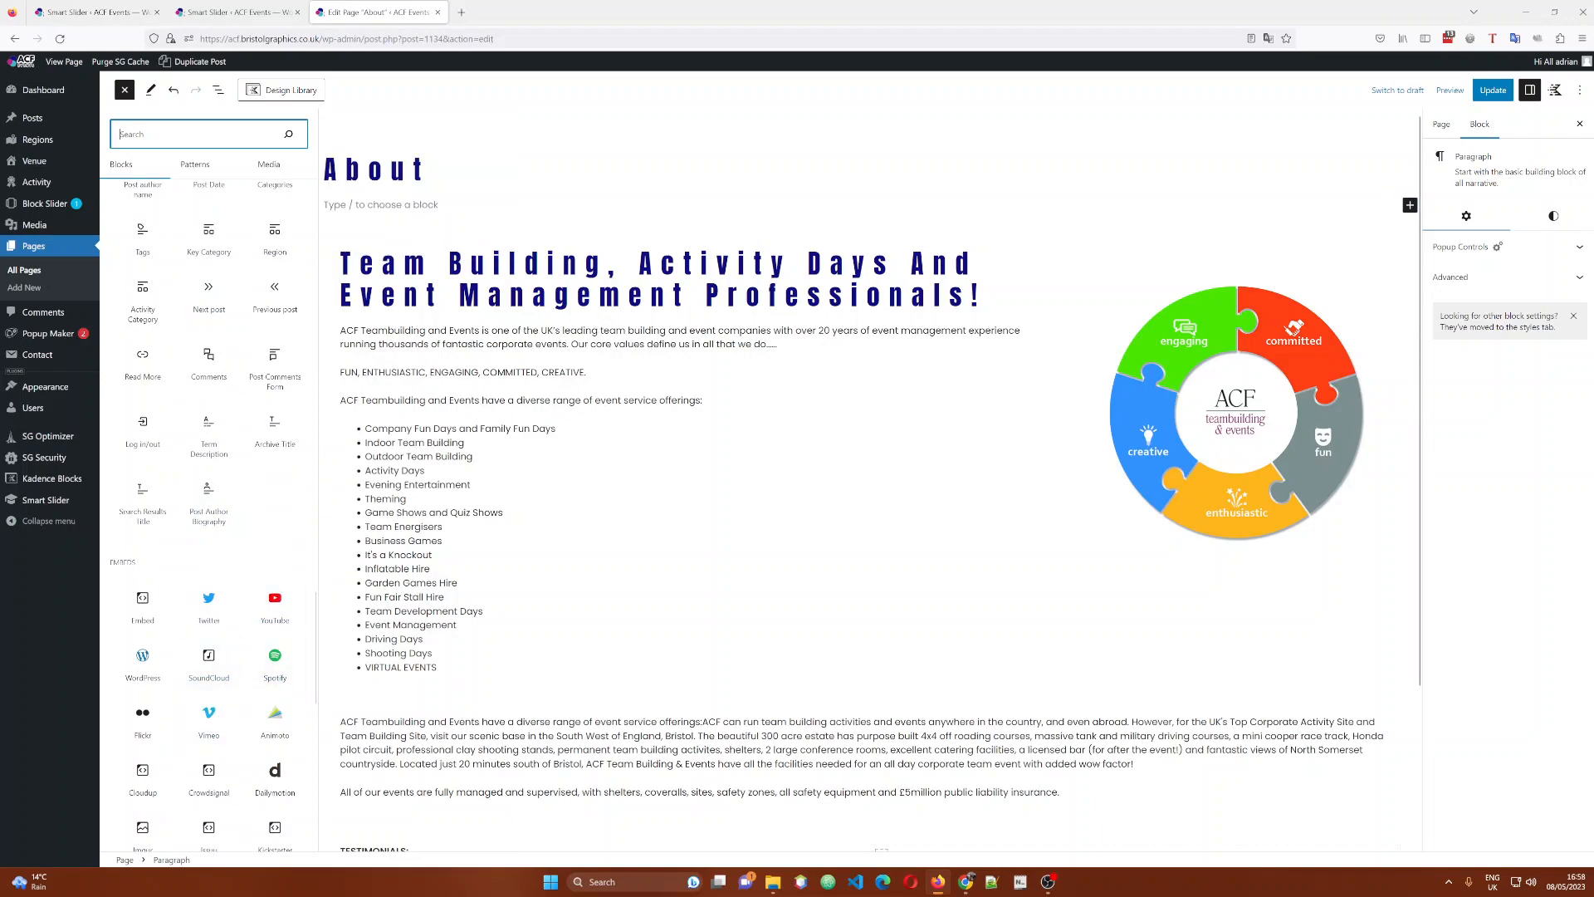
pyautogui.scroll(-2, 241, 462)
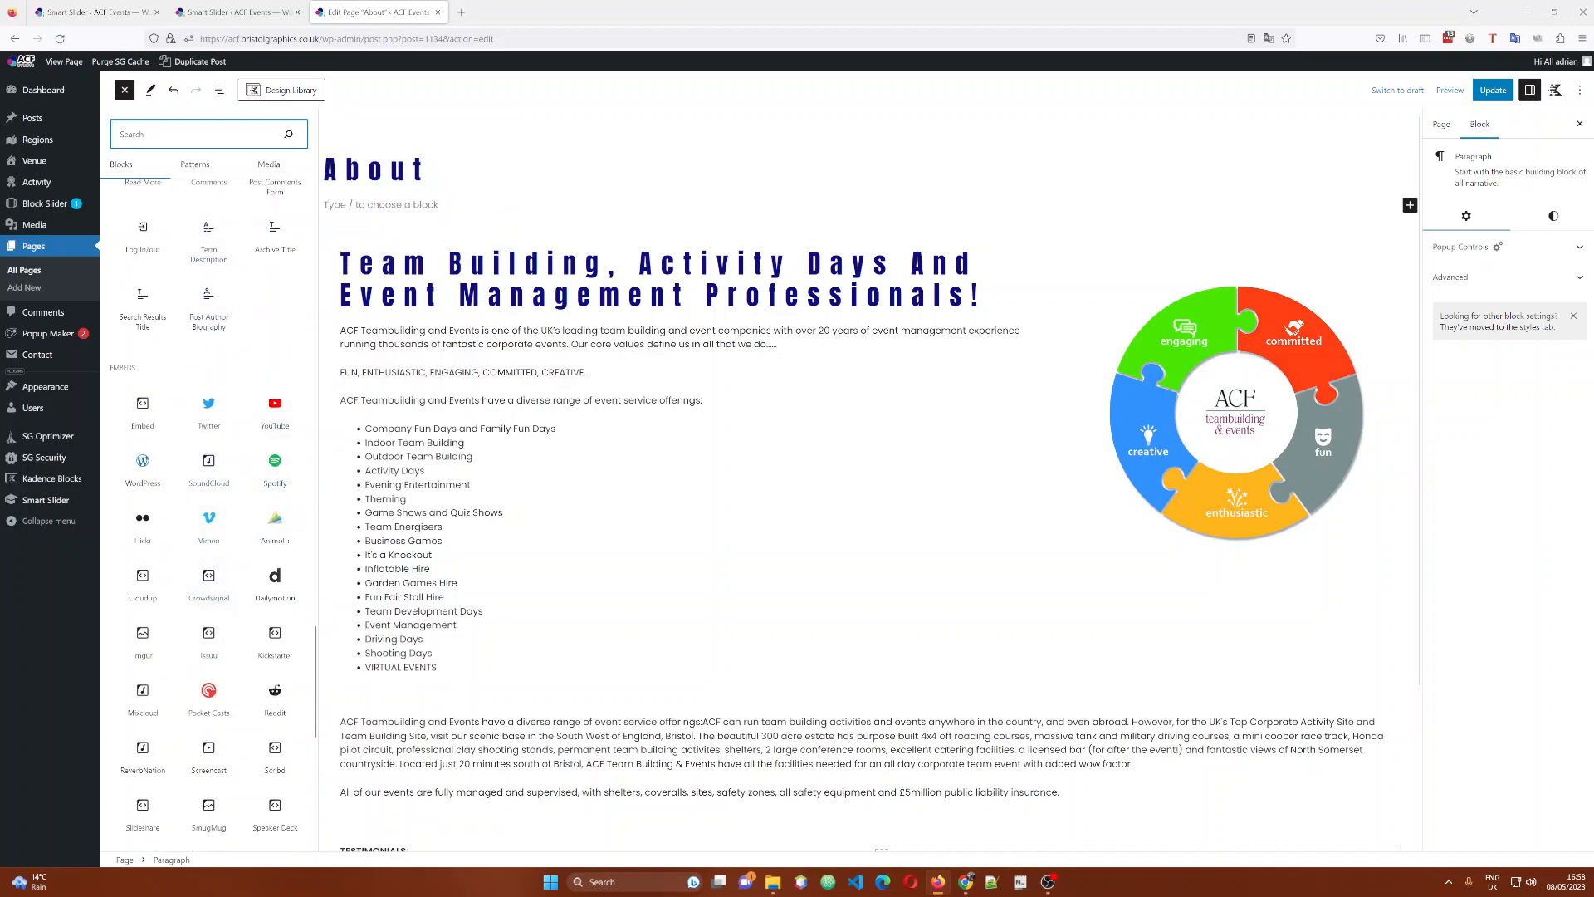
pyautogui.press('Escape')
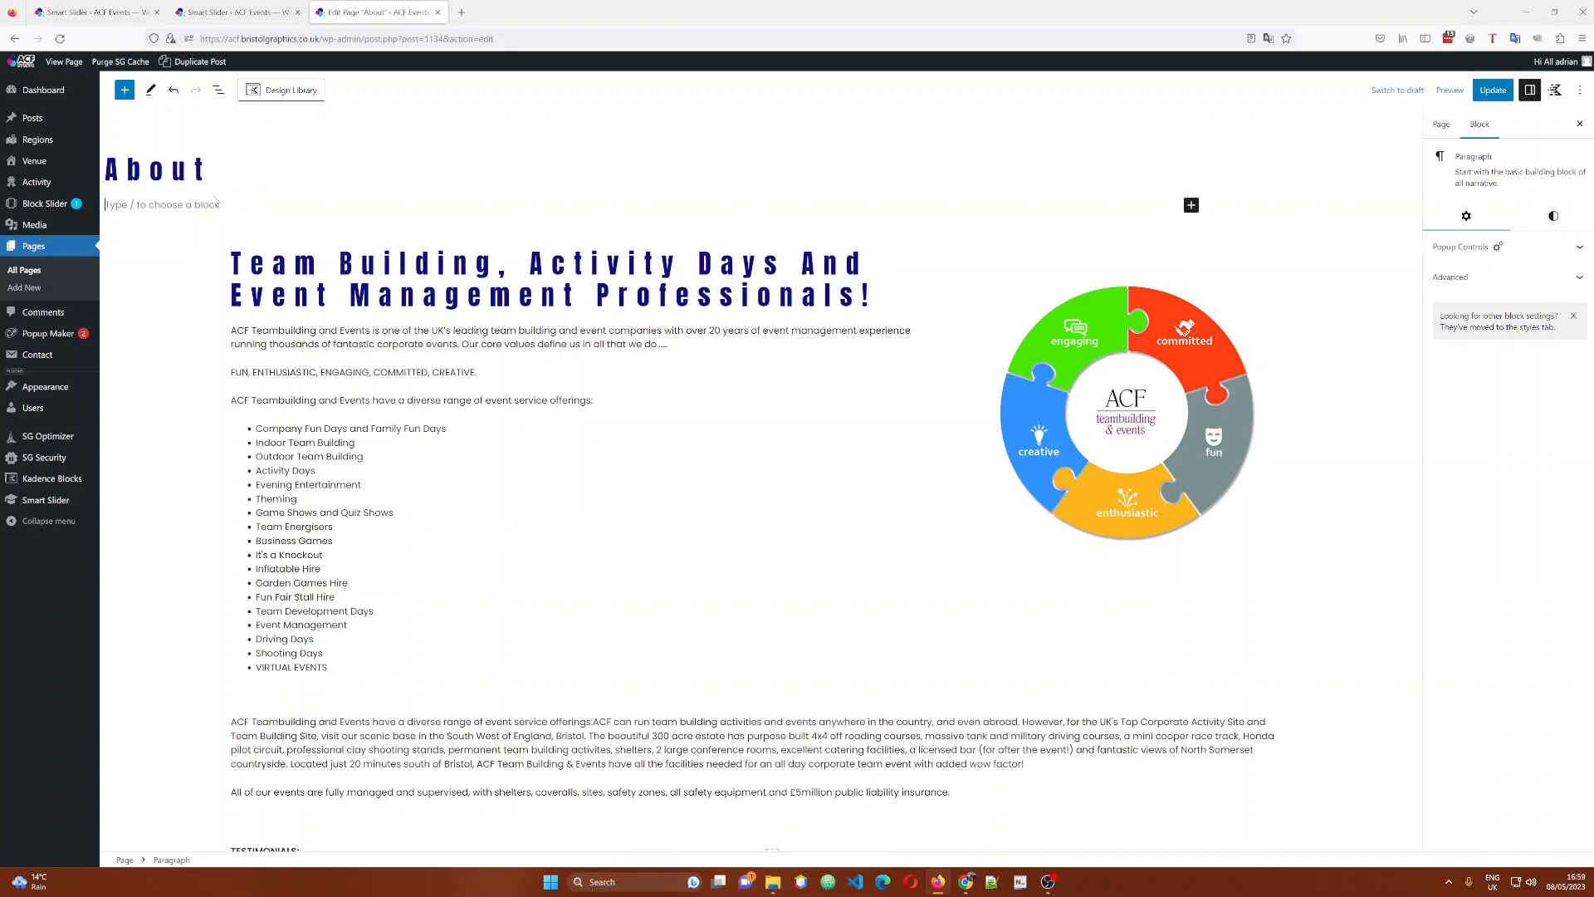
# Insert a Container block below the About title and add a centered inner container inside it.
pyautogui.click(1190, 205)
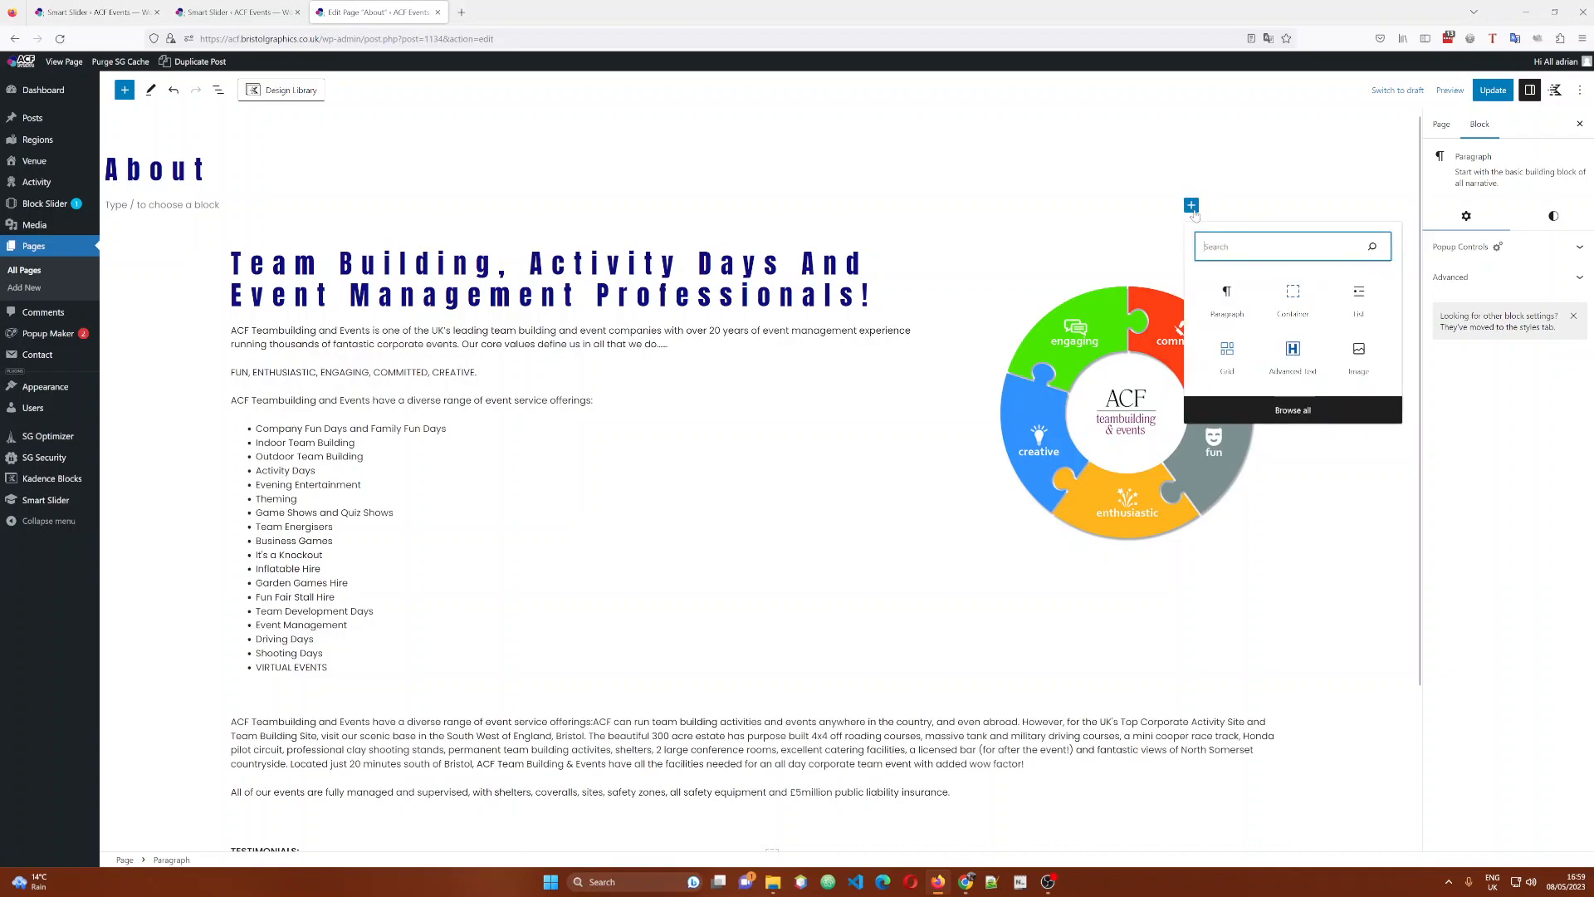
pyautogui.click(1293, 297)
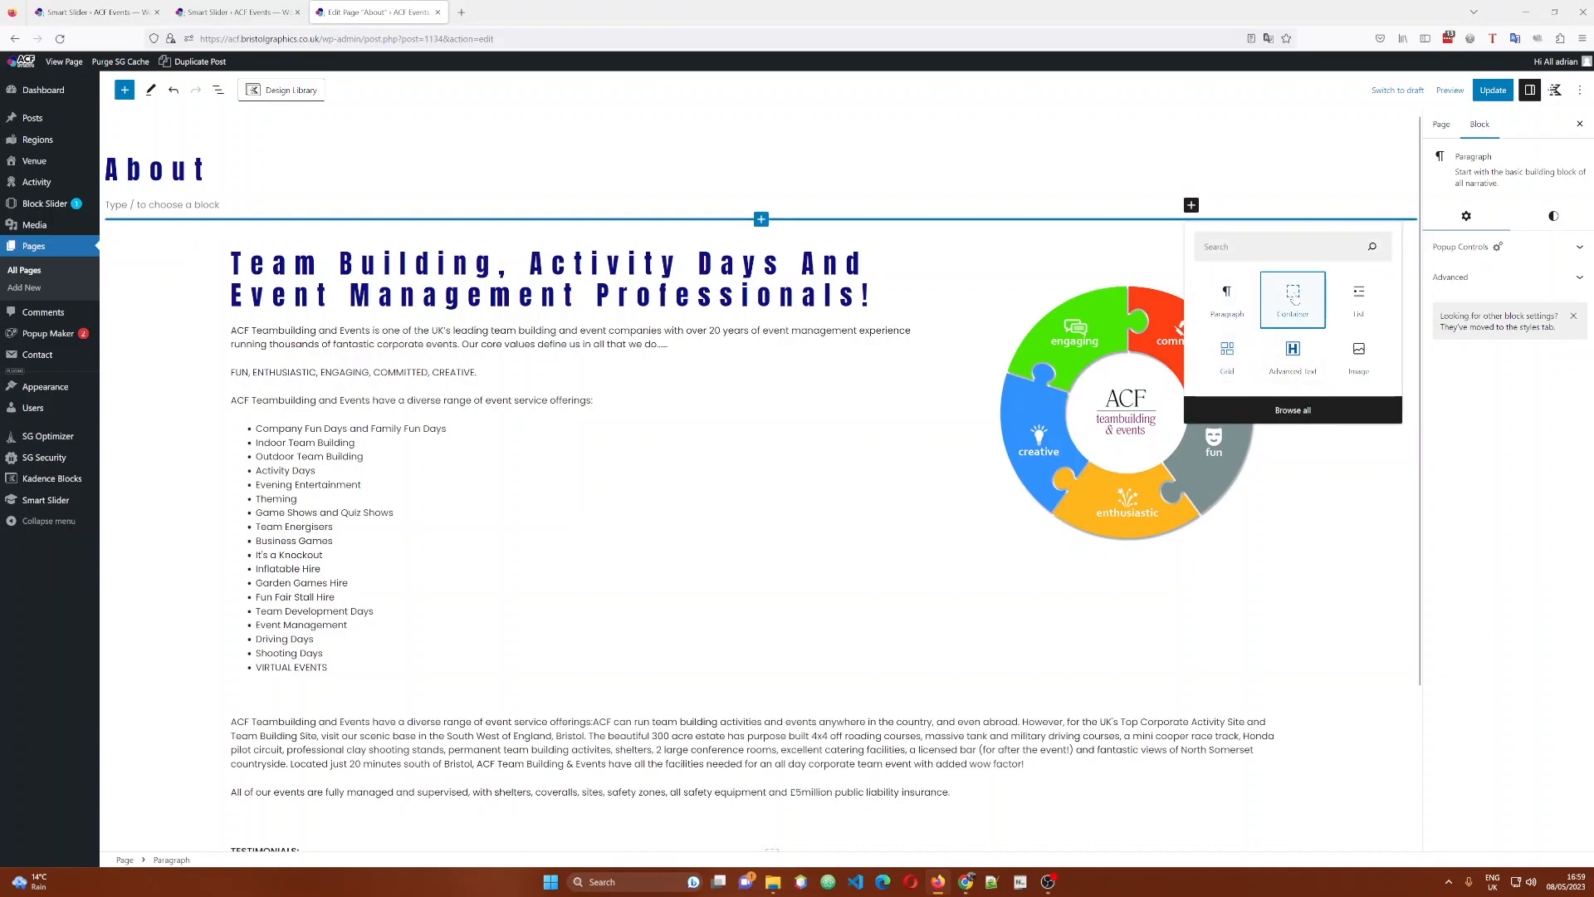
pyautogui.click(1293, 298)
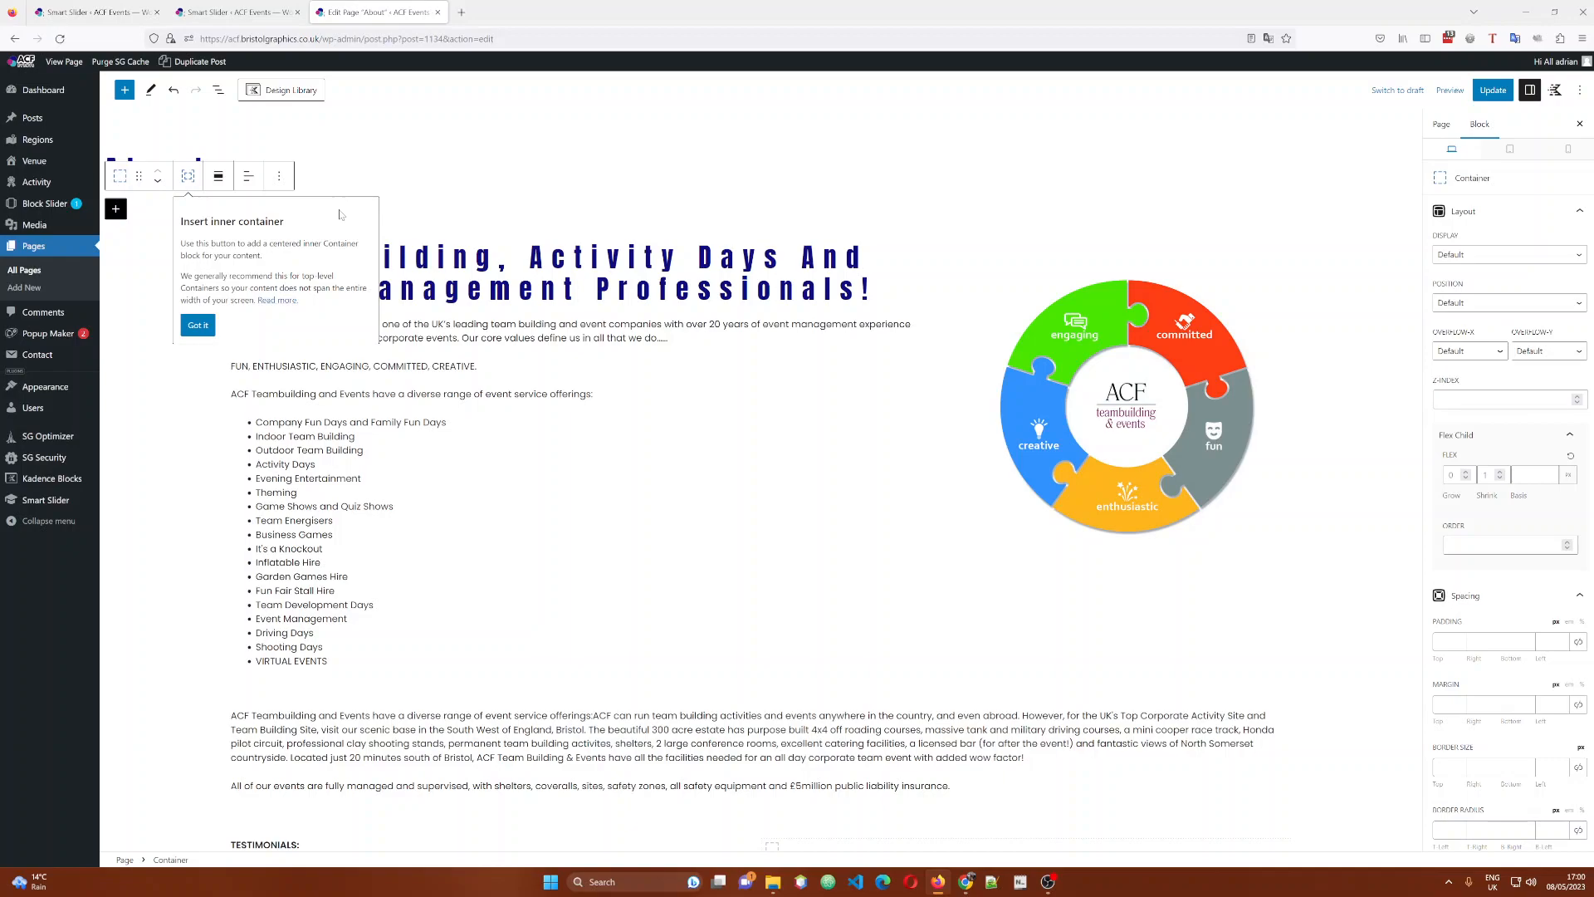
pyautogui.click(188, 176)
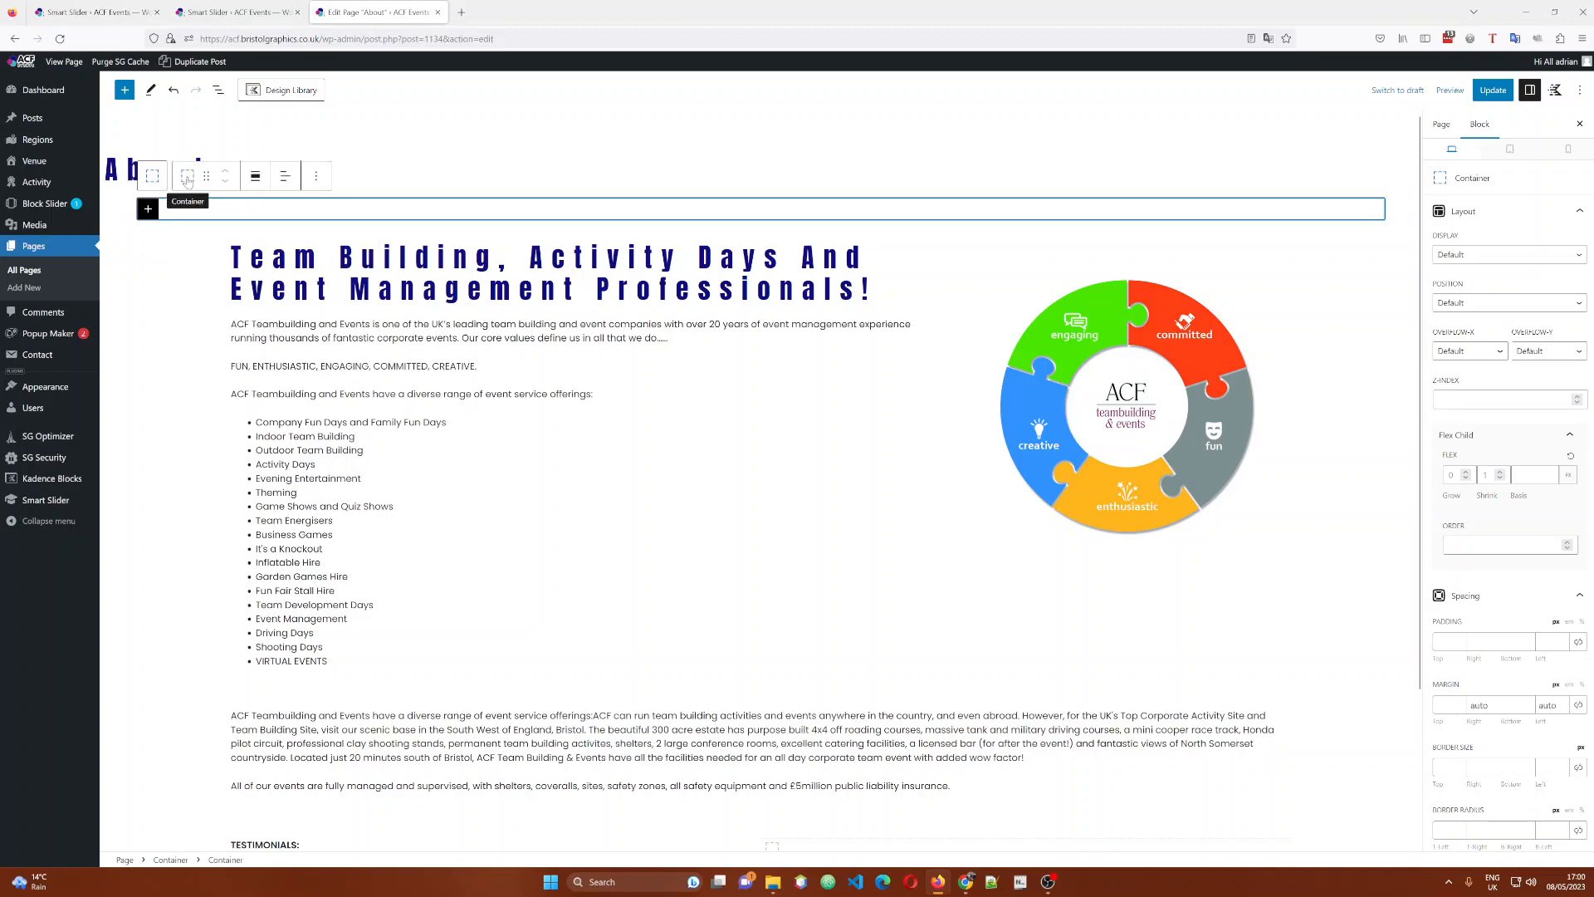
# Show the page's block list and insert a Grid with two equal containers inside the inner container.
pyautogui.click(219, 90)
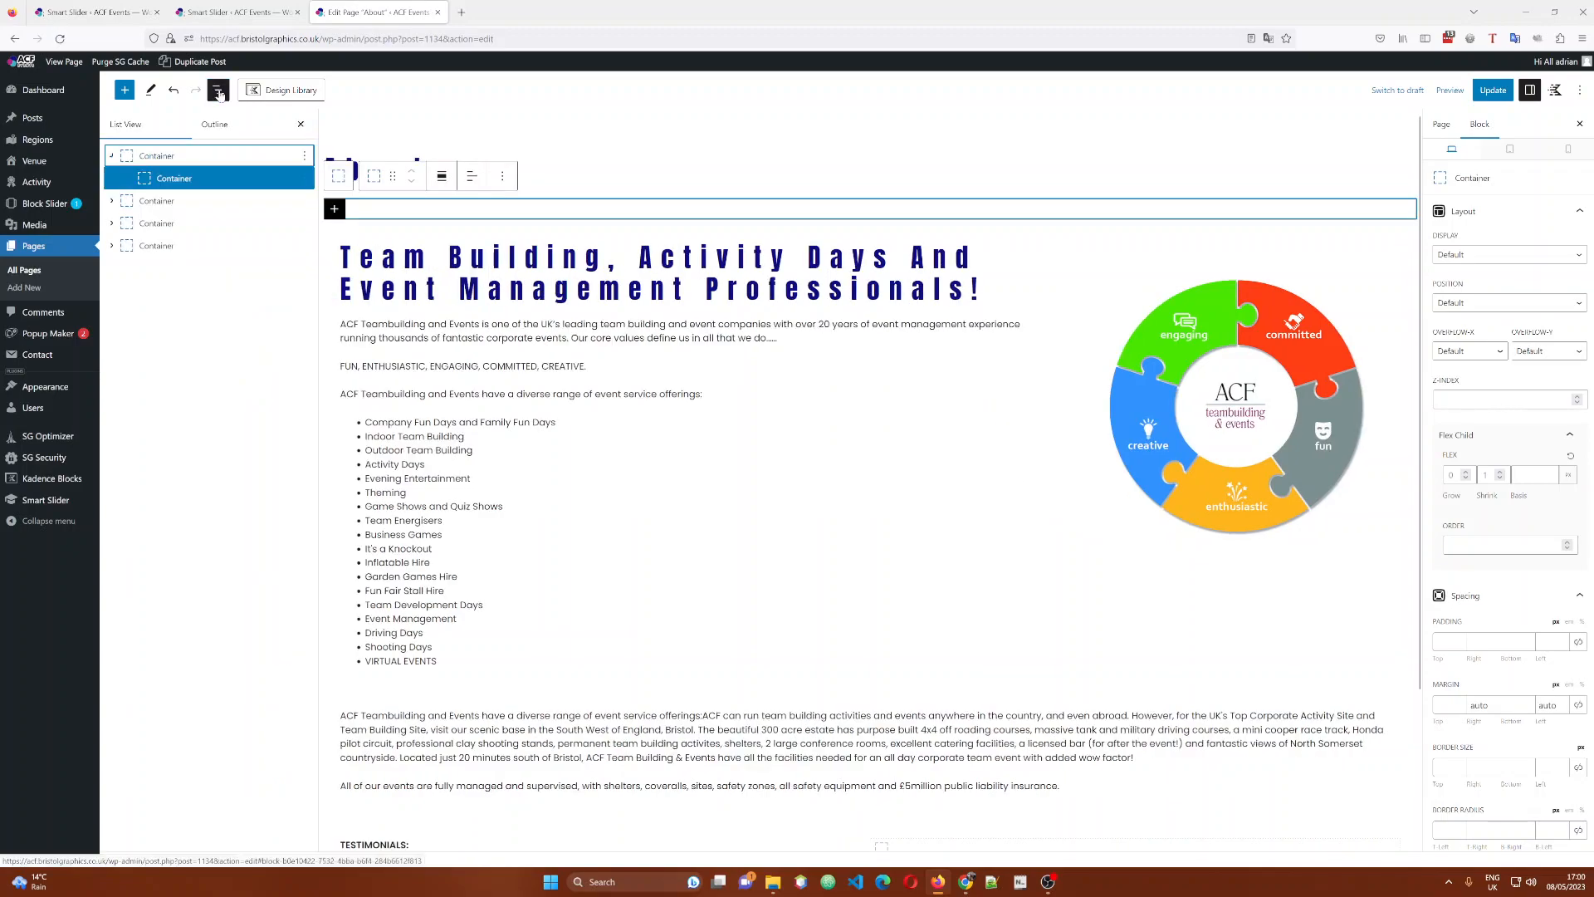
pyautogui.click(143, 158)
pyautogui.click(165, 181)
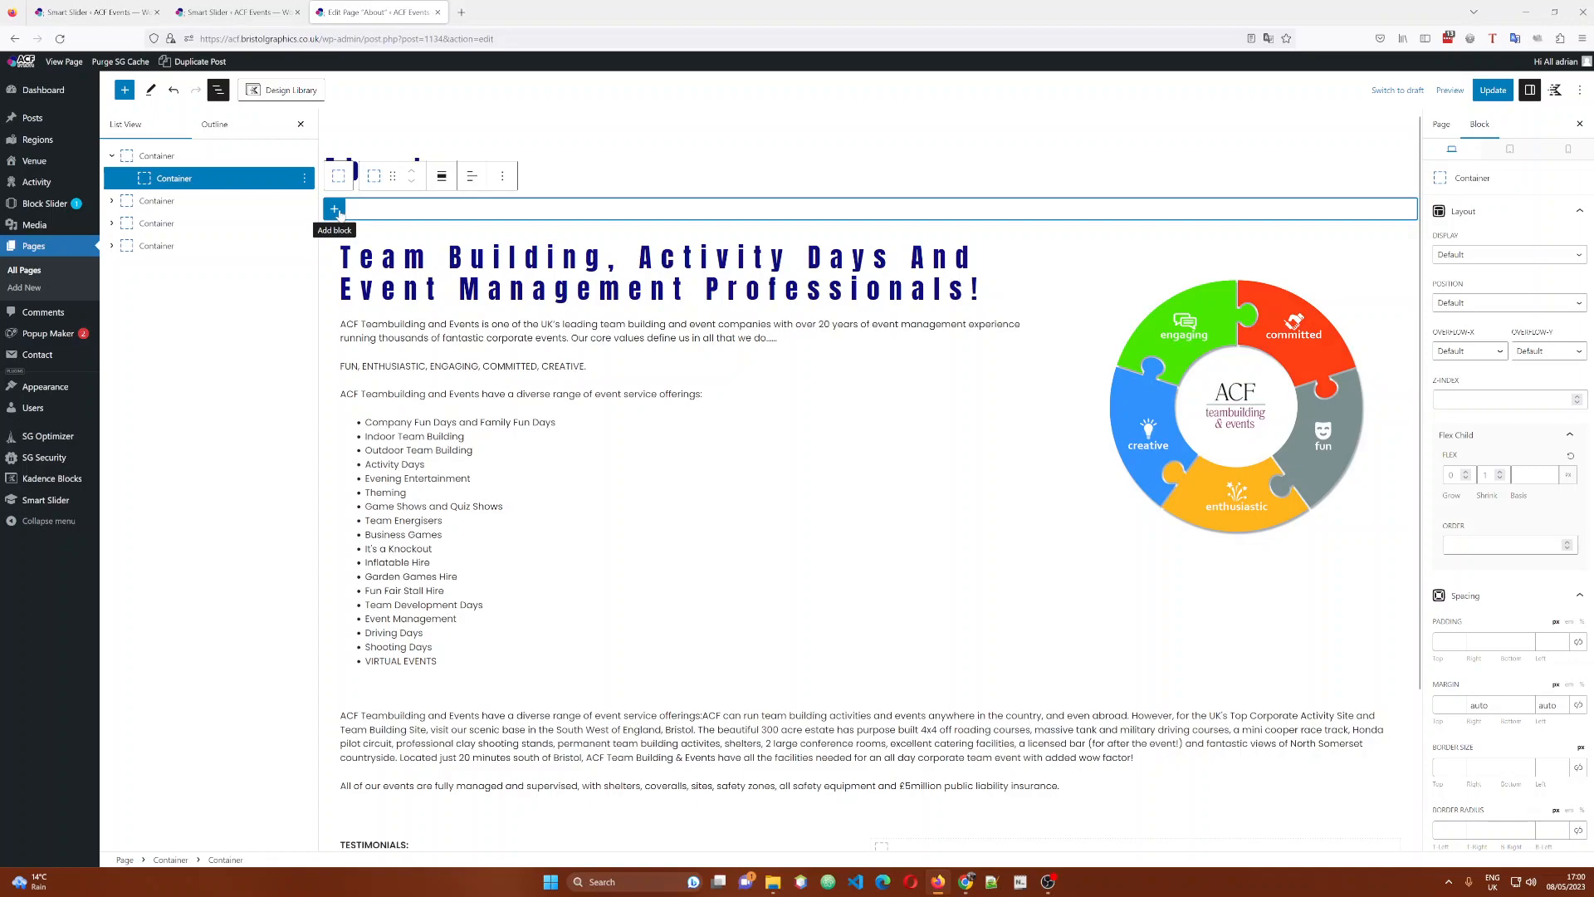
pyautogui.click(335, 212)
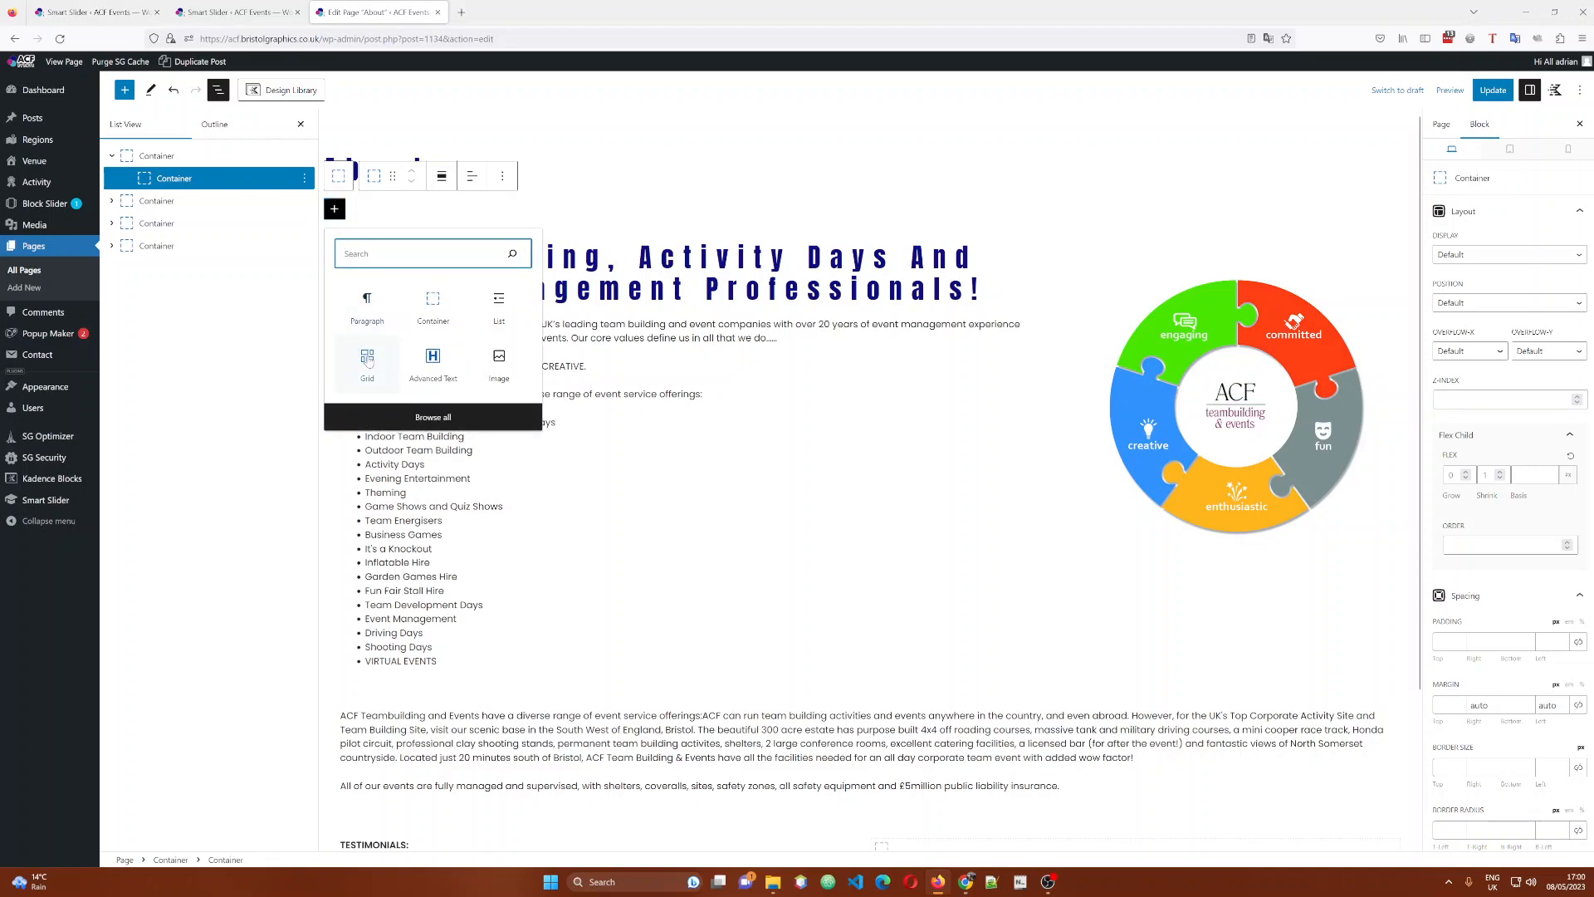
pyautogui.click(367, 358)
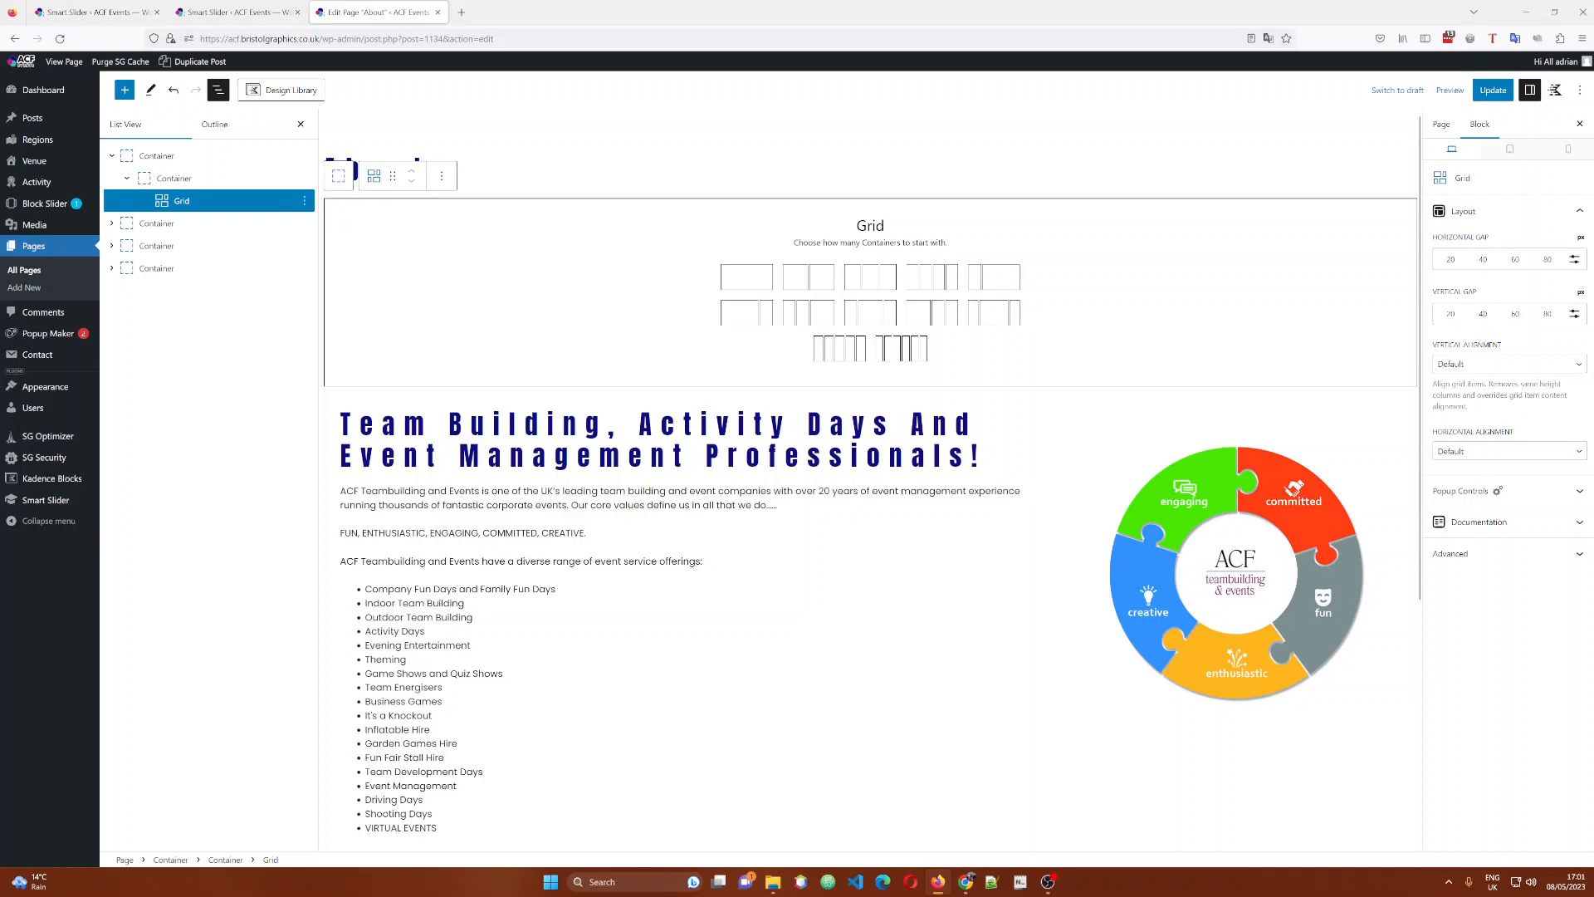
pyautogui.click(809, 282)
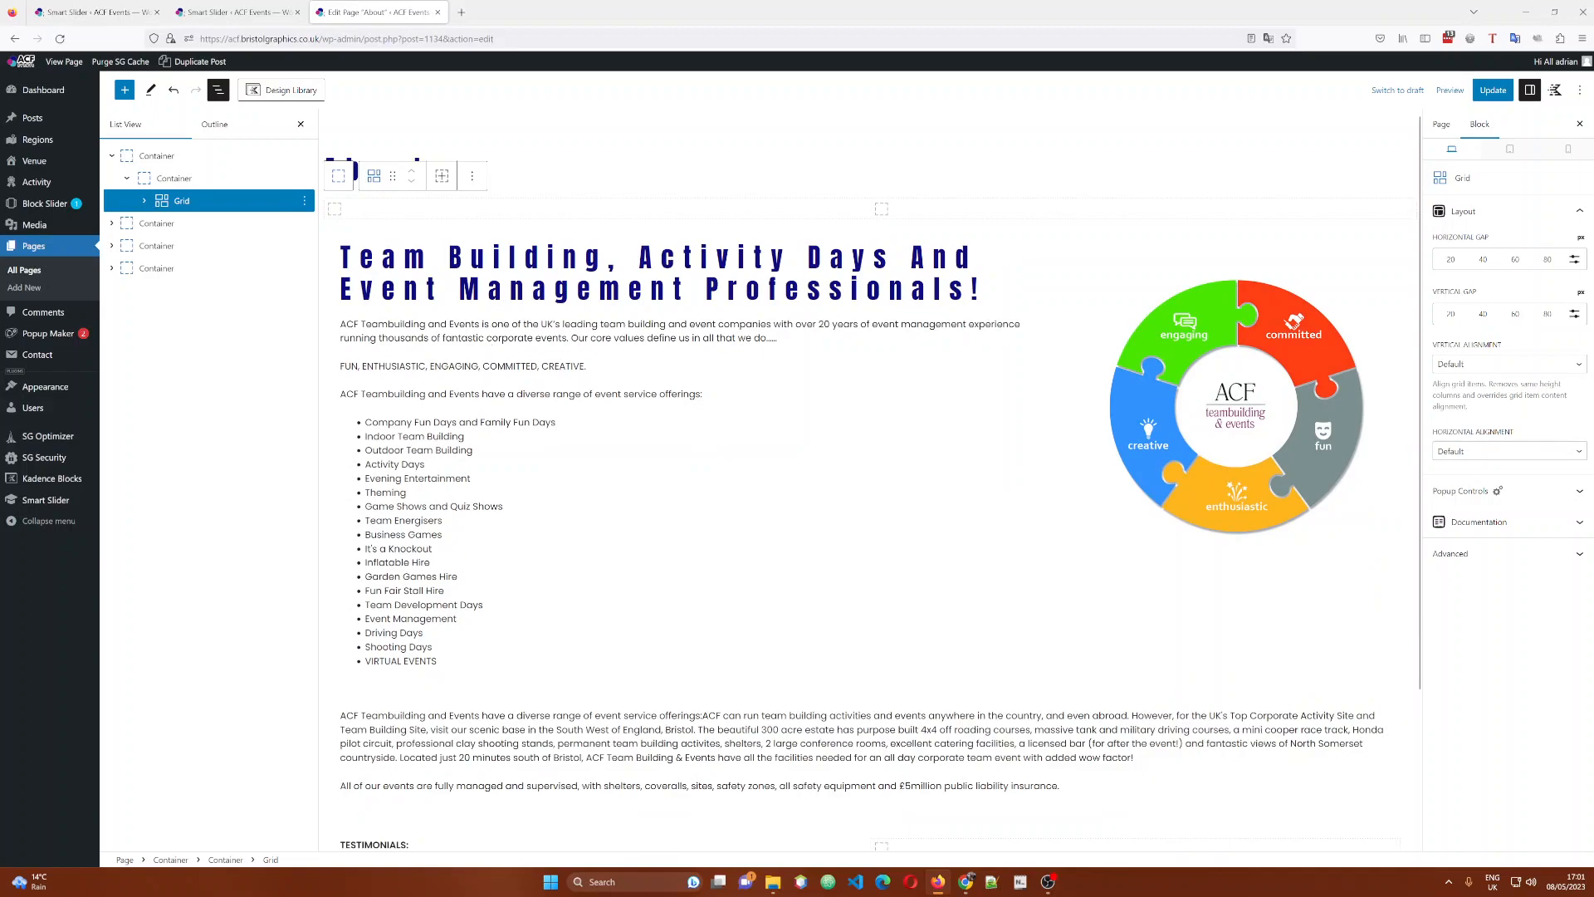
# Insert an Image block in the grid's first container using santa 5.png from the media library.
pyautogui.click(443, 212)
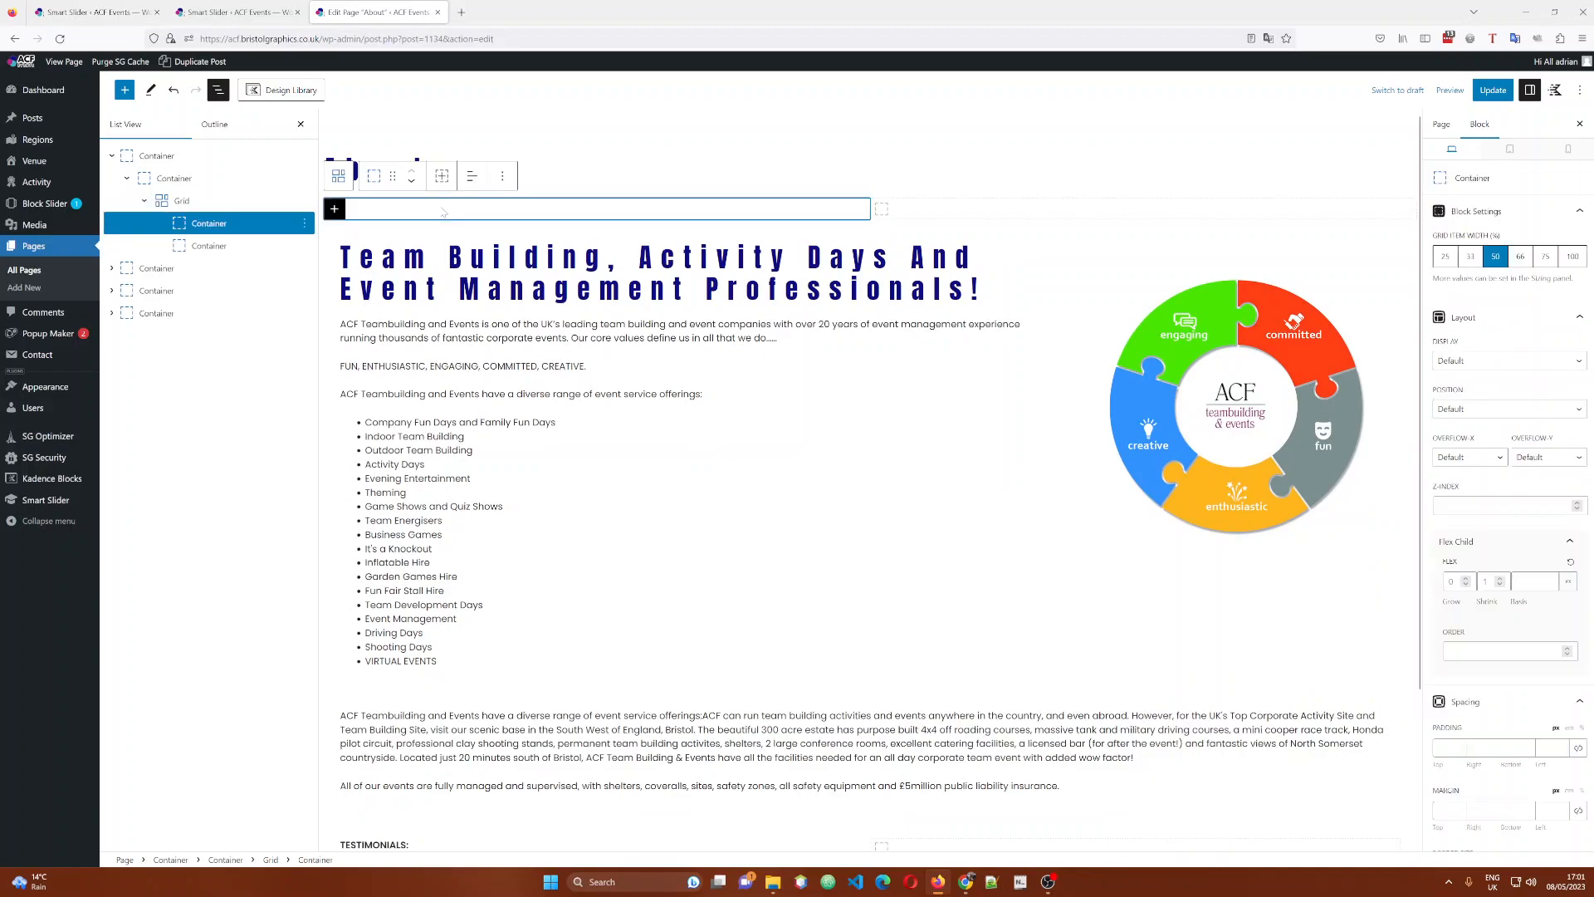
pyautogui.click(335, 210)
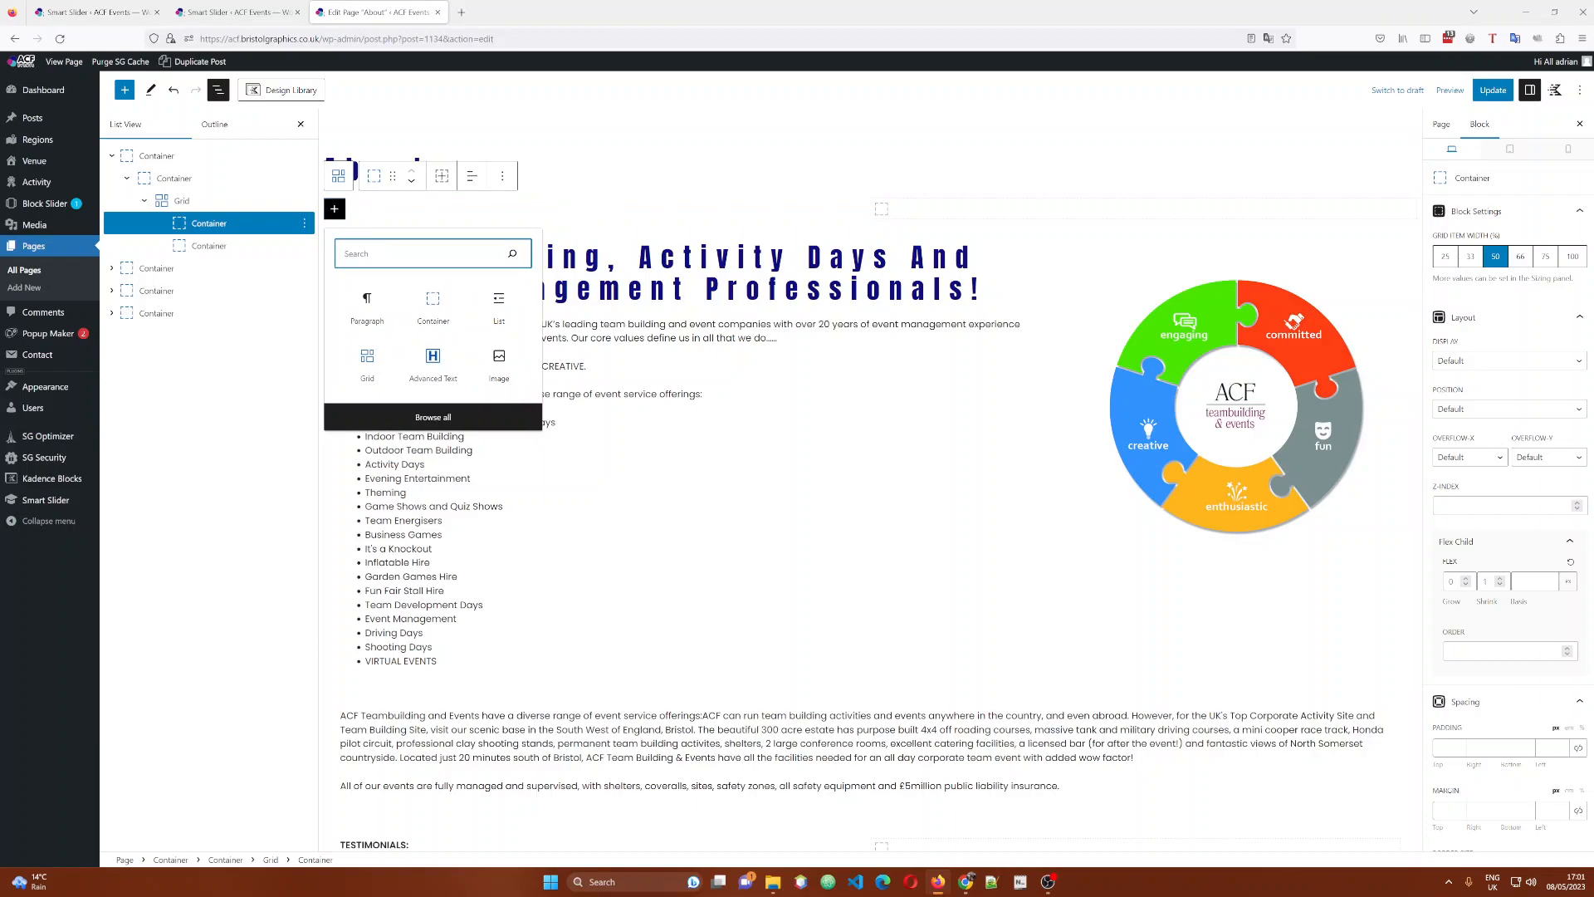
pyautogui.click(501, 363)
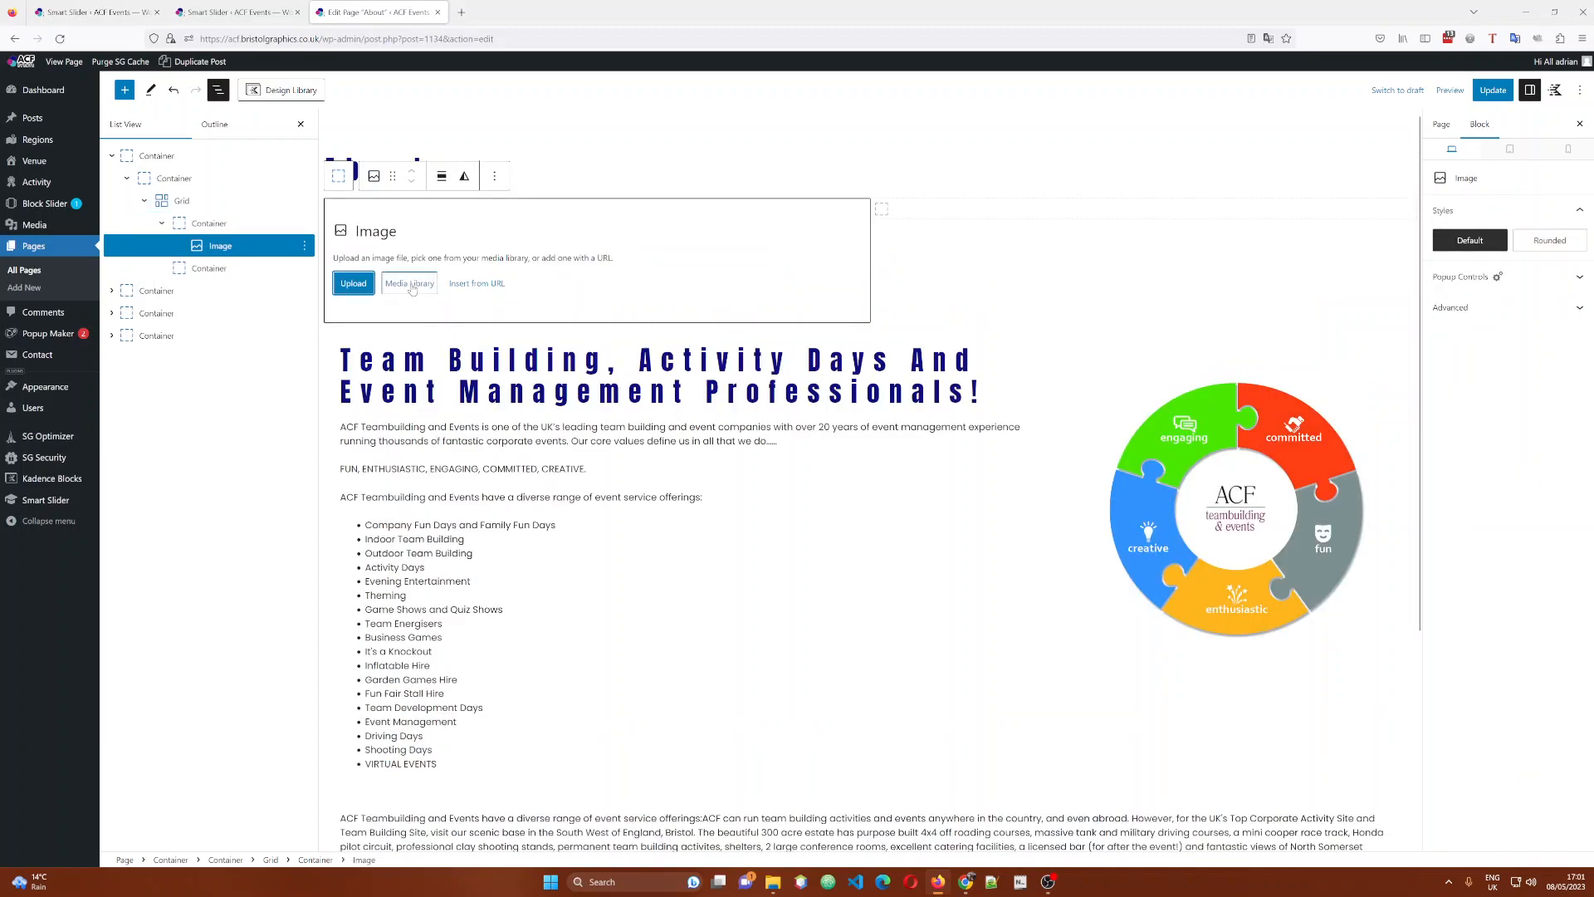
pyautogui.click(411, 288)
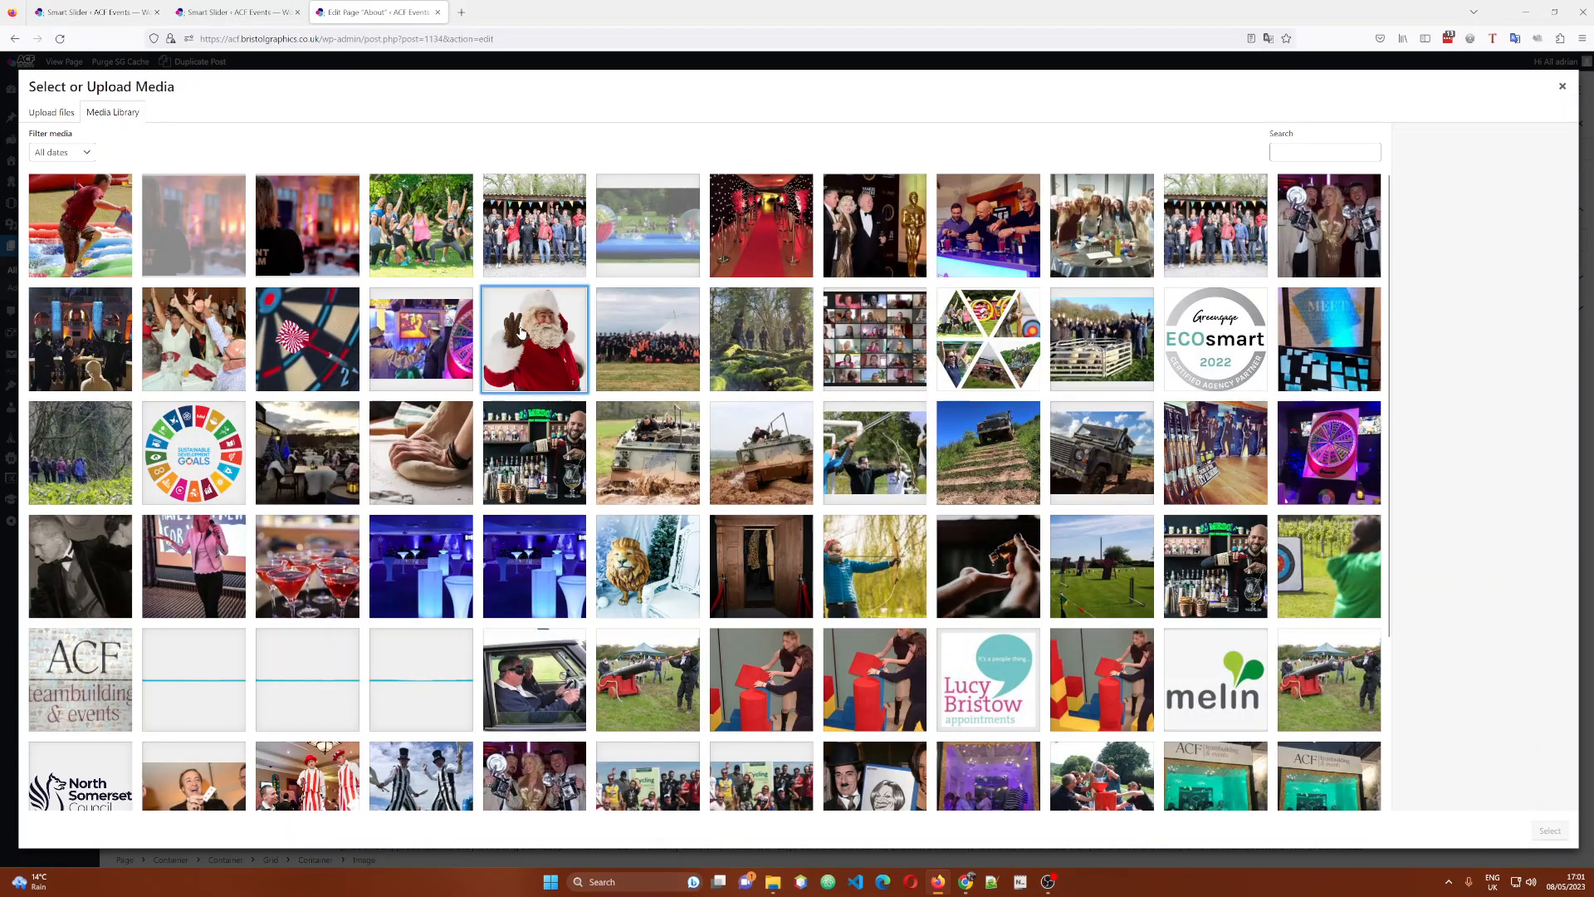
pyautogui.click(523, 337)
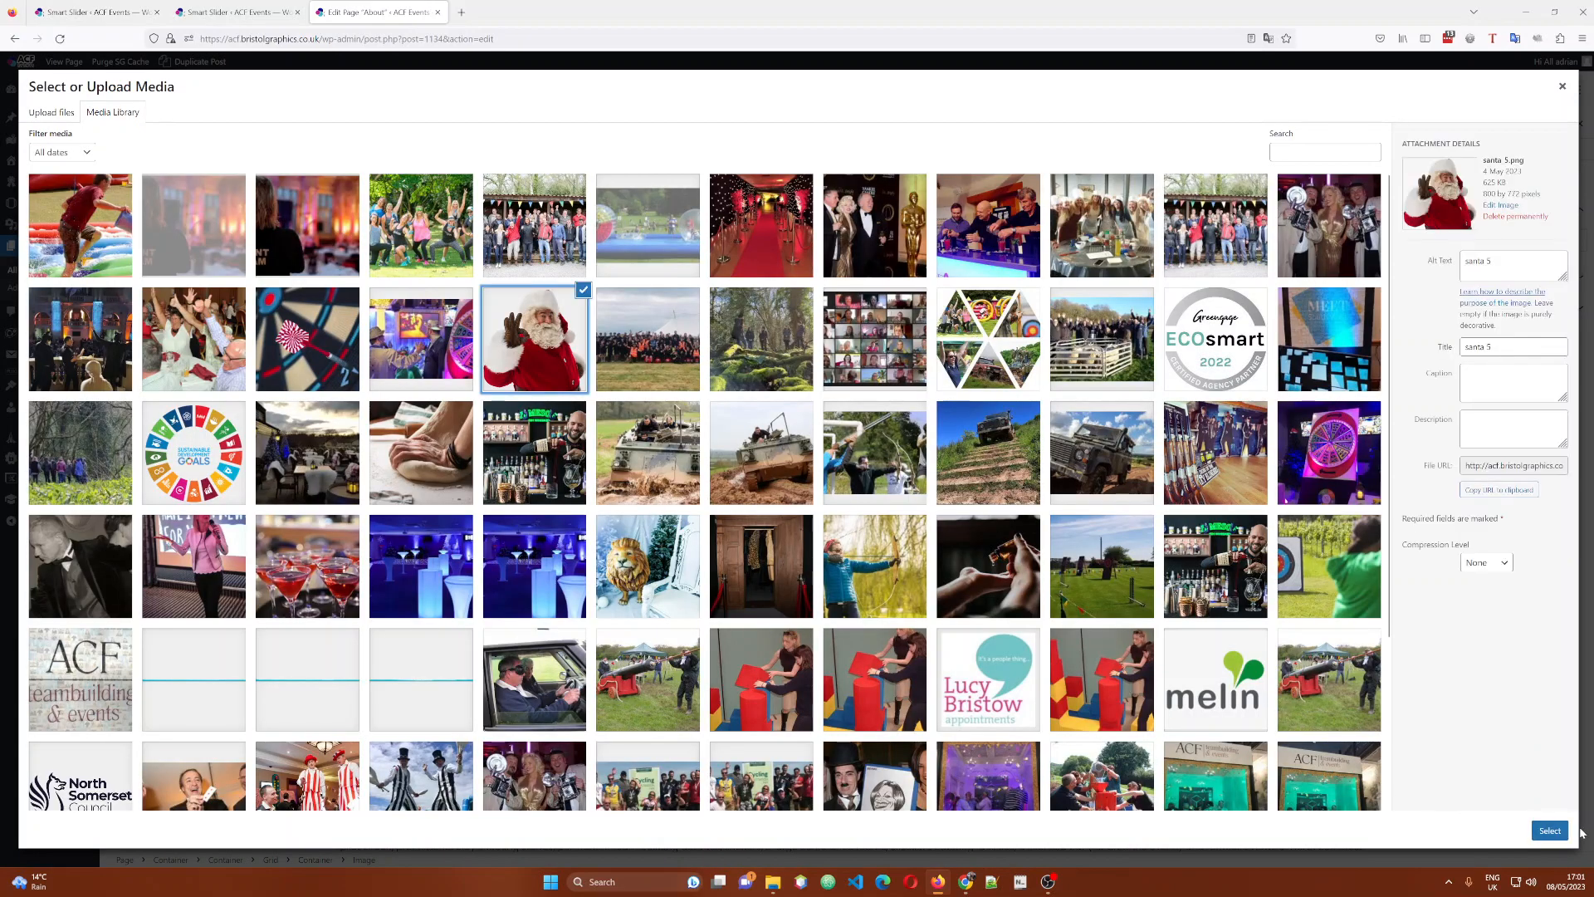
pyautogui.click(1549, 831)
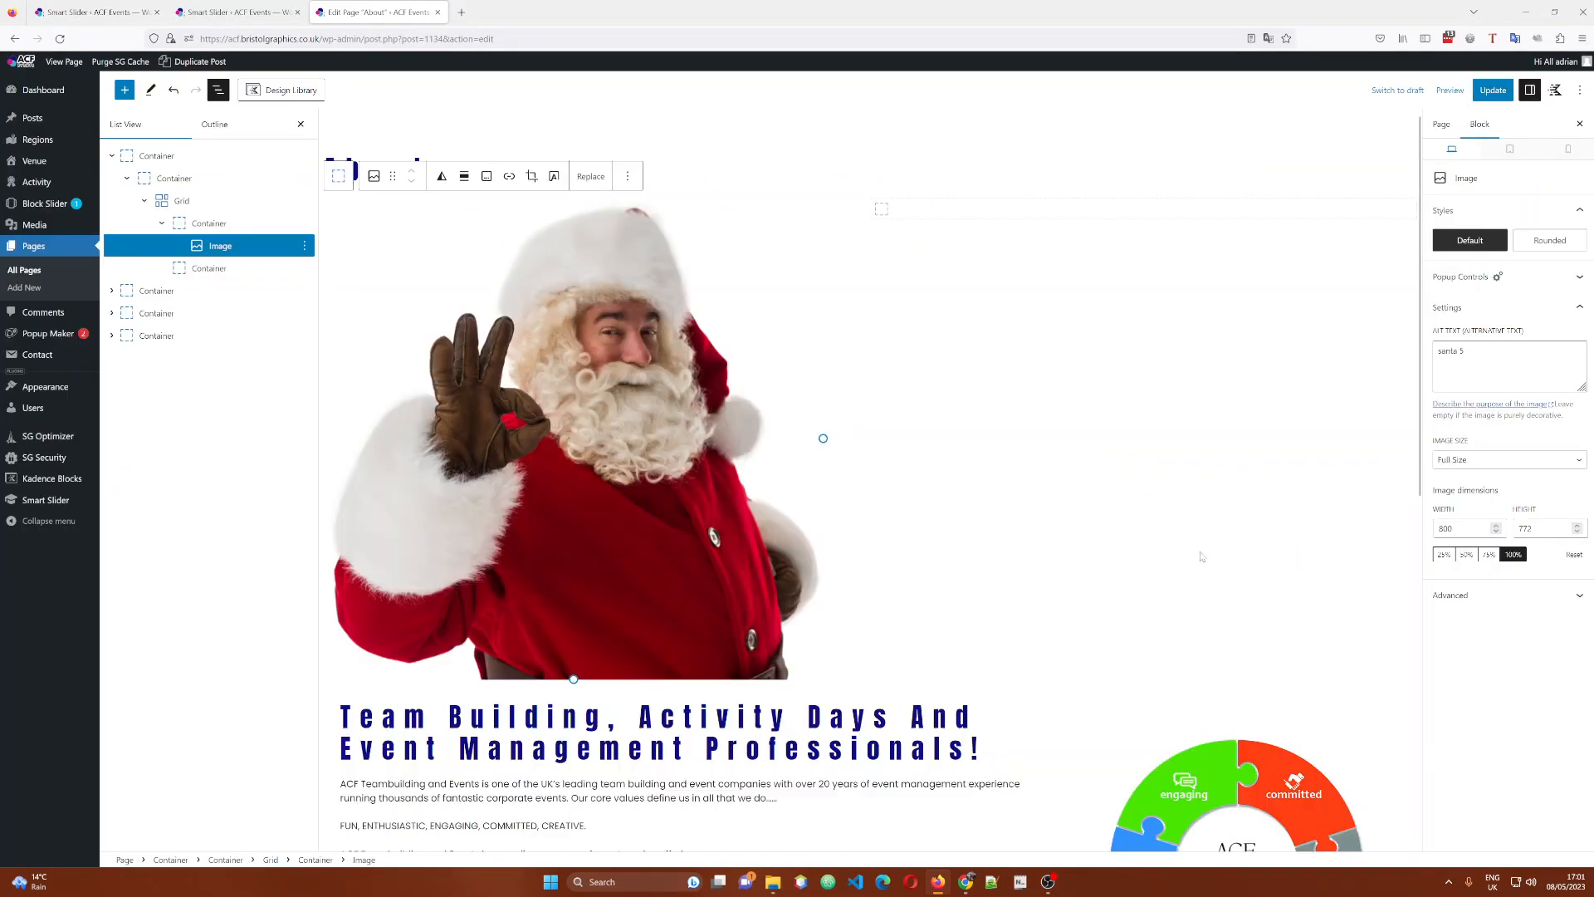
# Add a Paragraph block in the grid's second container with the filler text "oiojop podojppojk dwp[k[pkdw p[wd[pk[p[wdk".
pyautogui.click(933, 211)
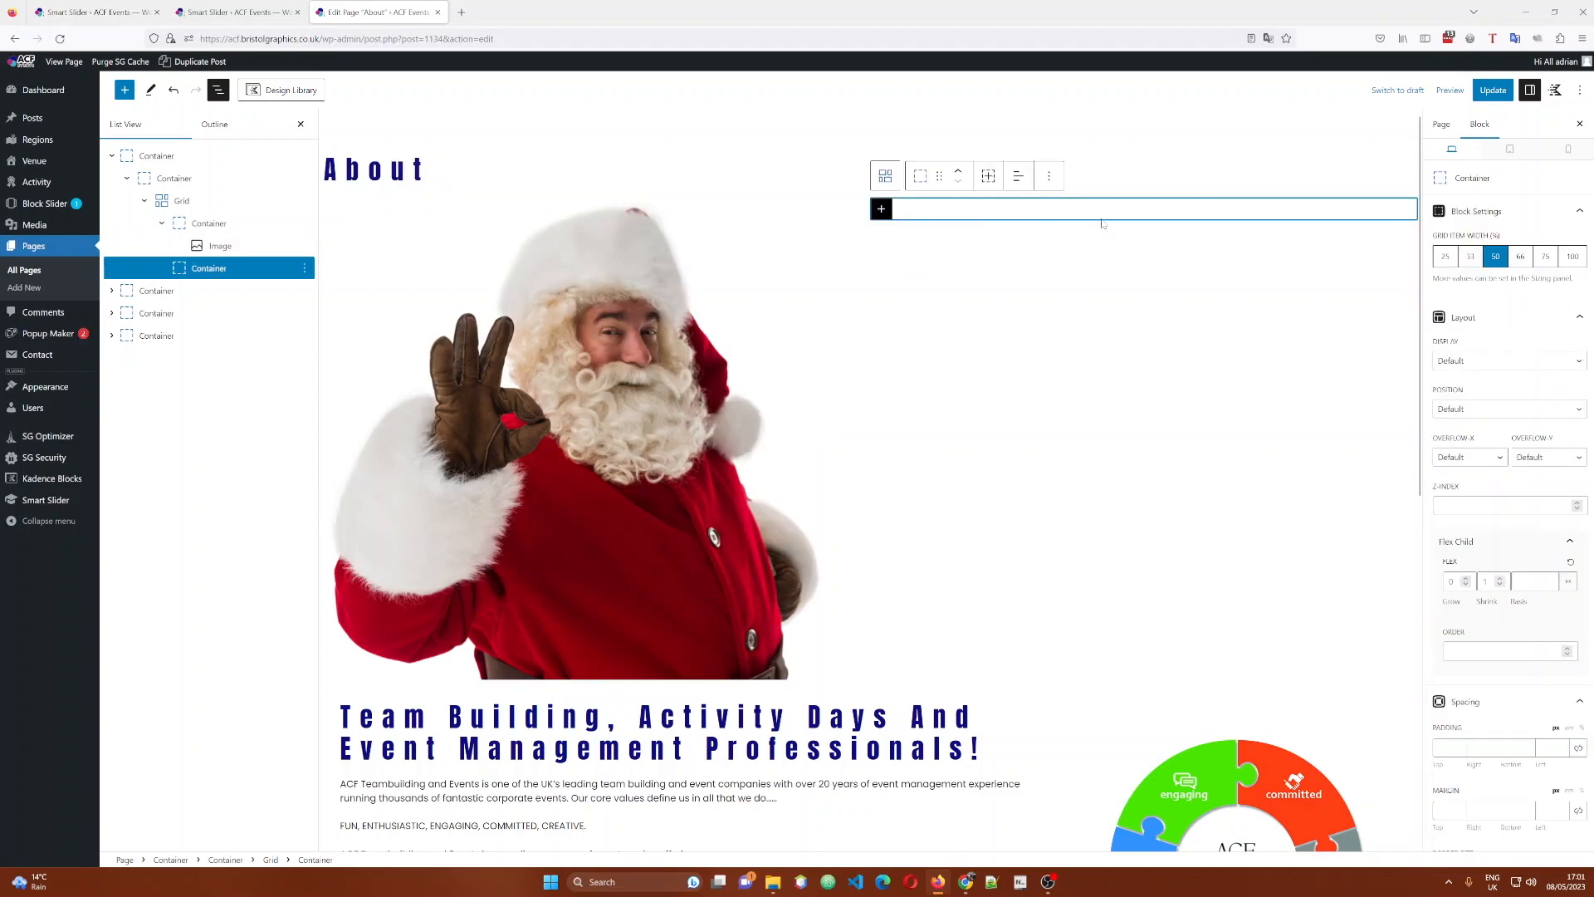
pyautogui.click(883, 210)
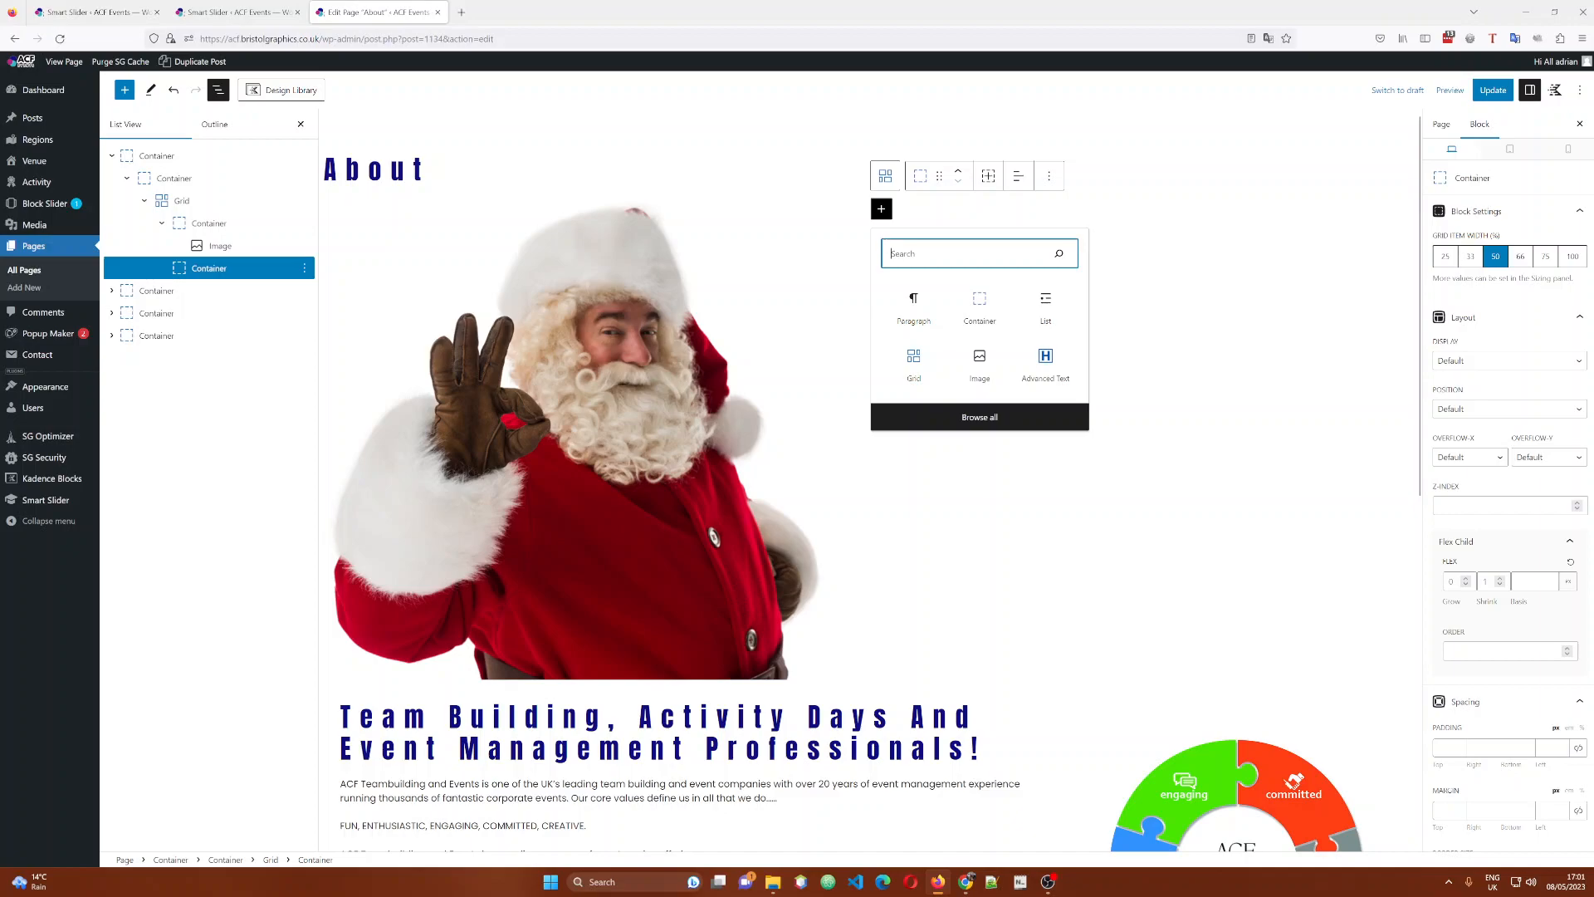
pyautogui.click(917, 214)
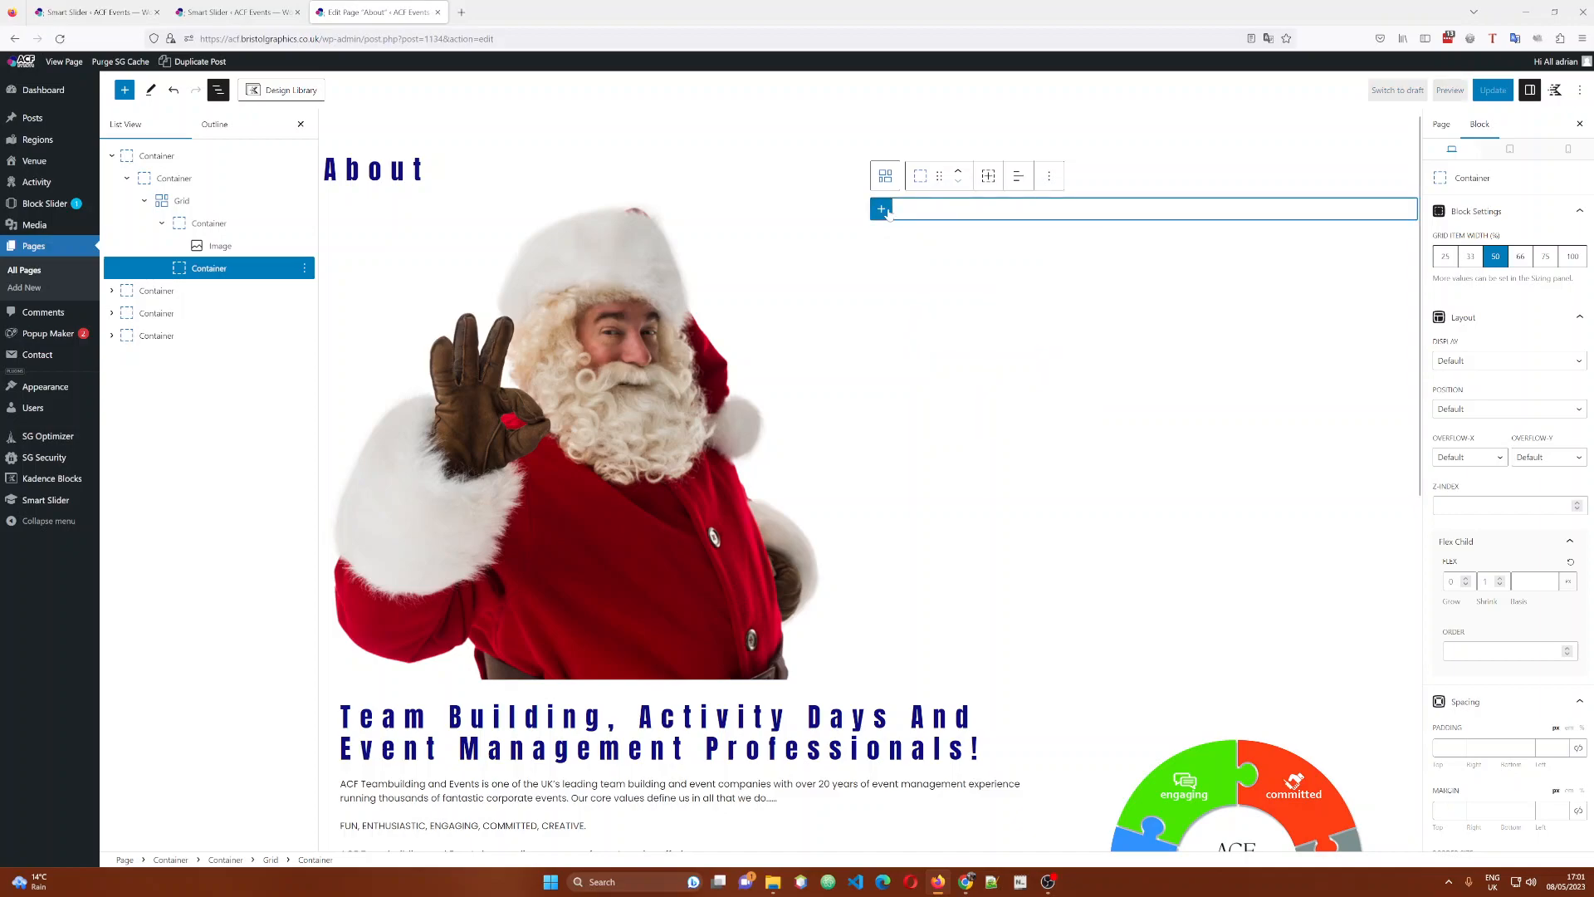
pyautogui.click(881, 213)
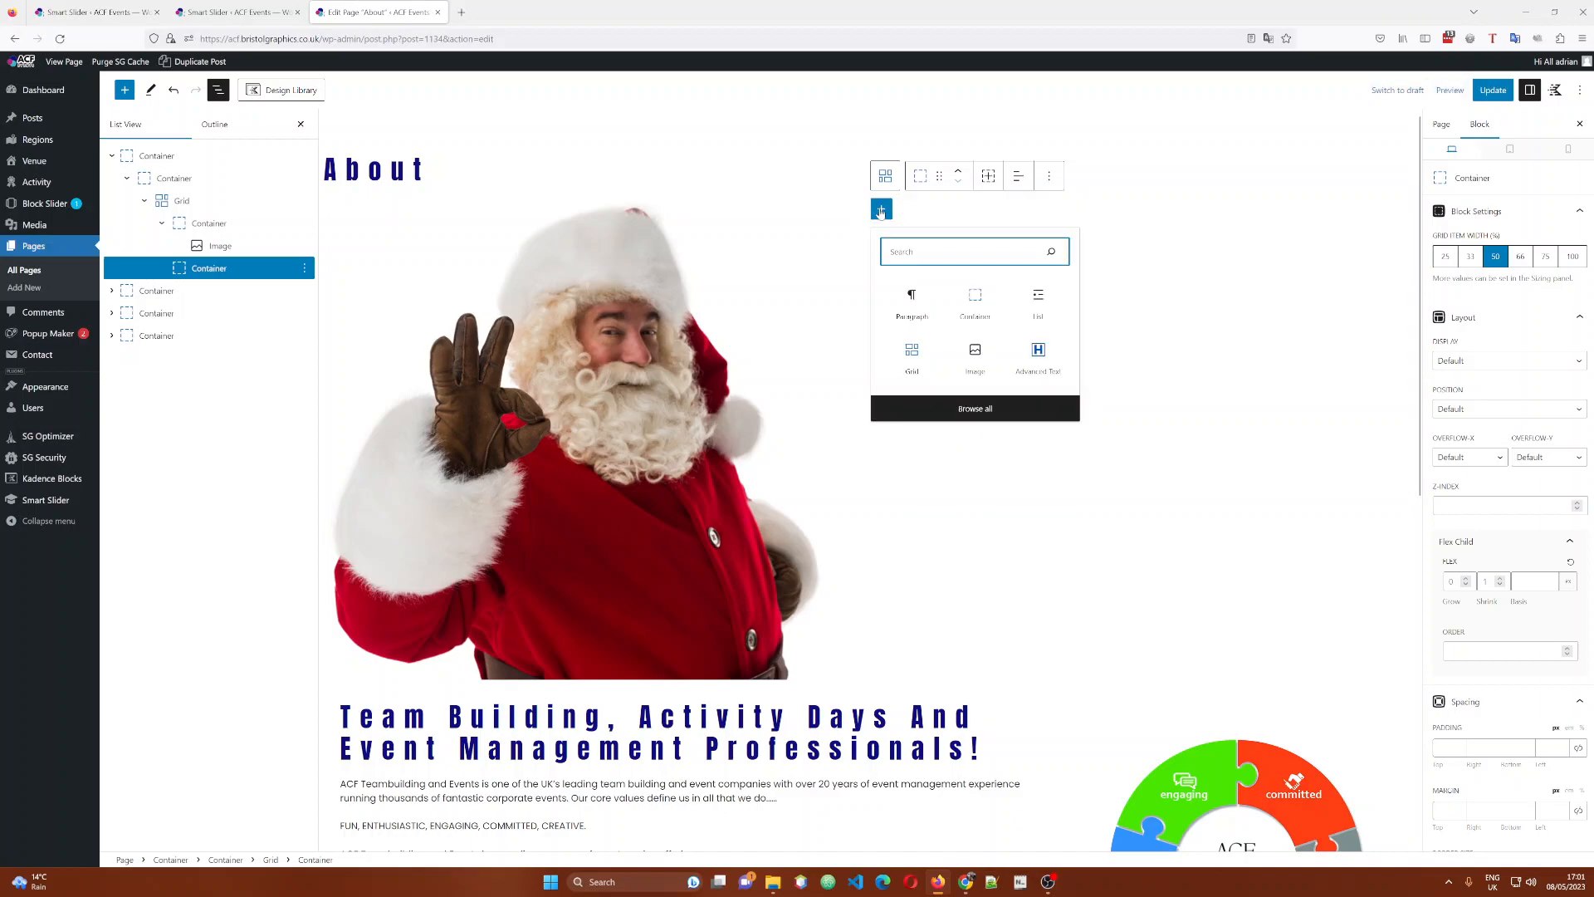
pyautogui.click(914, 307)
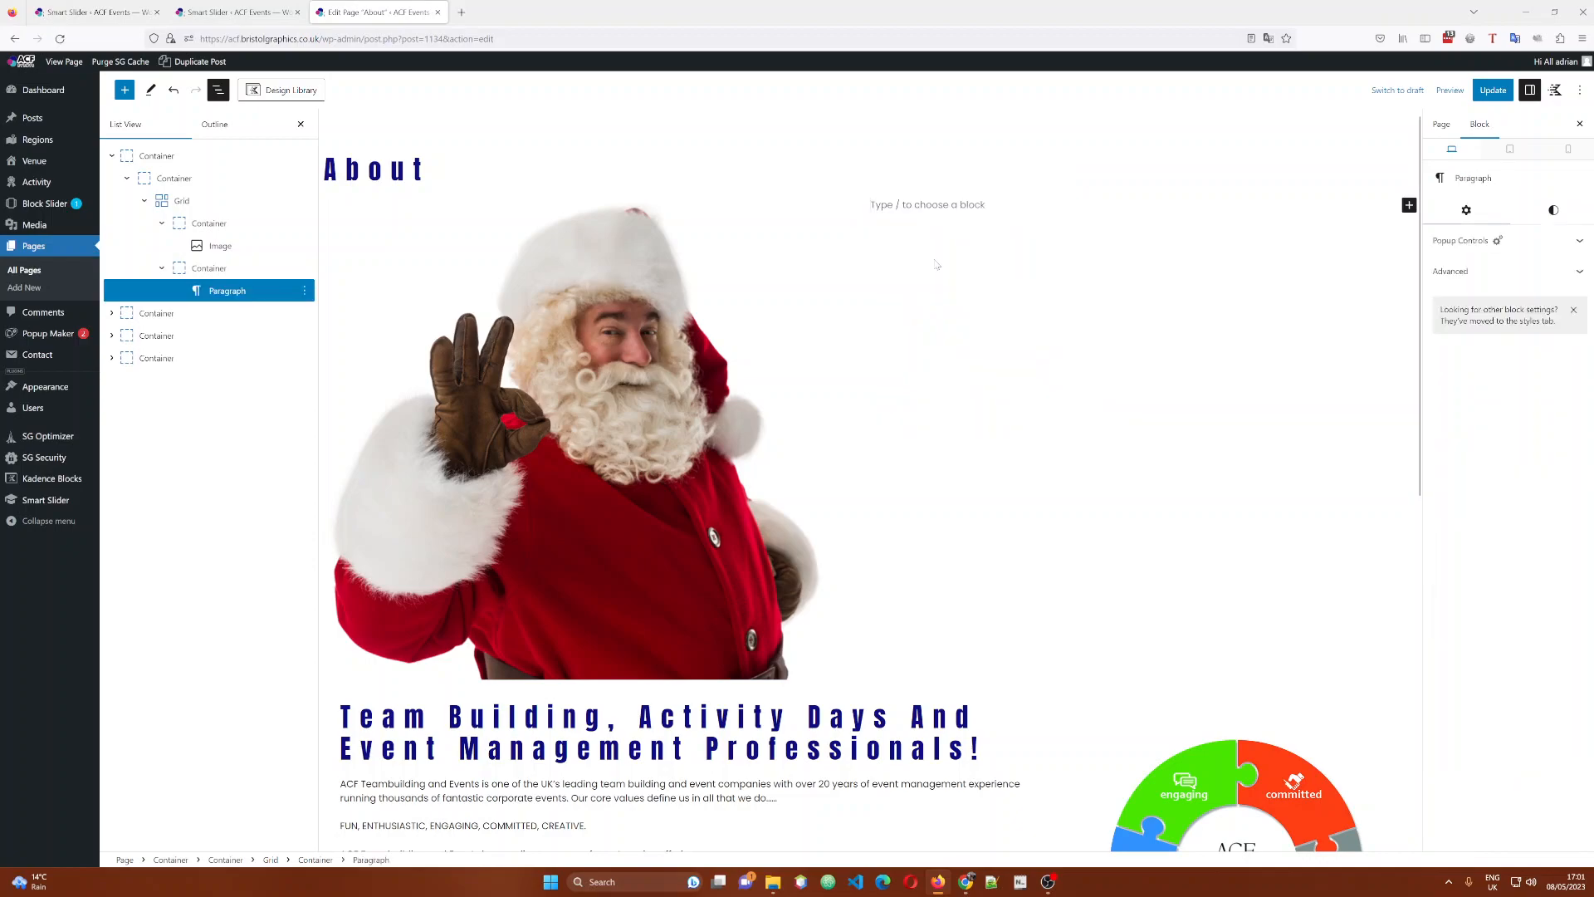
pyautogui.write('oiojop  podojppojk dwp[k[pkdw p[wd[pk[p[wdk')
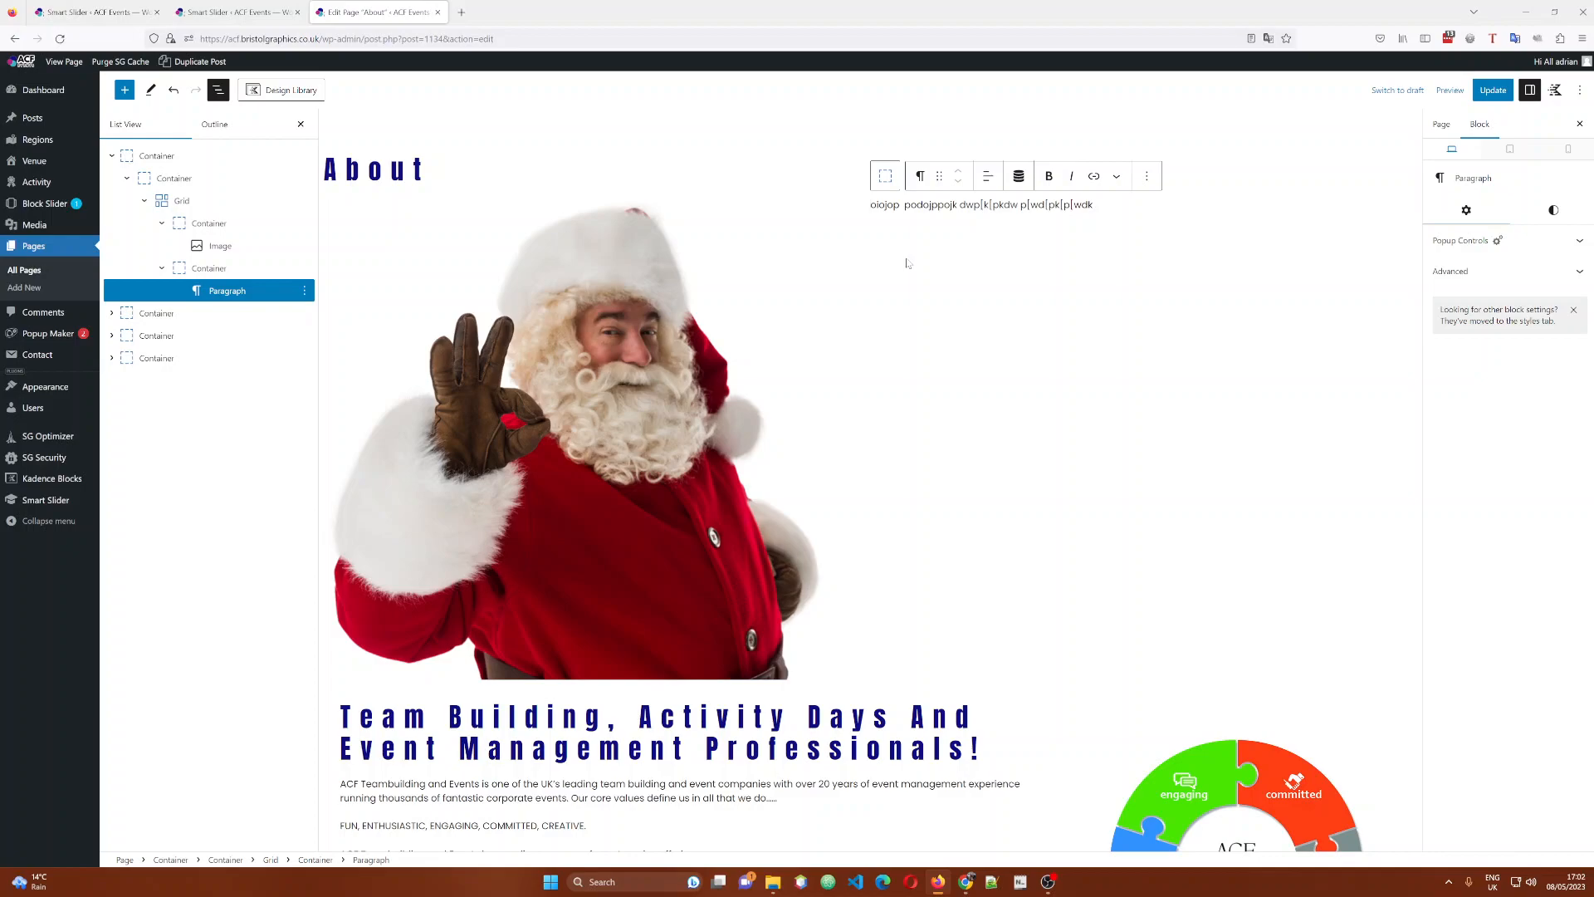
# Add a paragraph reading "This is the header" above the filler text and transform it into a Headline block.
pyautogui.hotkey('ctrl', 'shift', 'd')
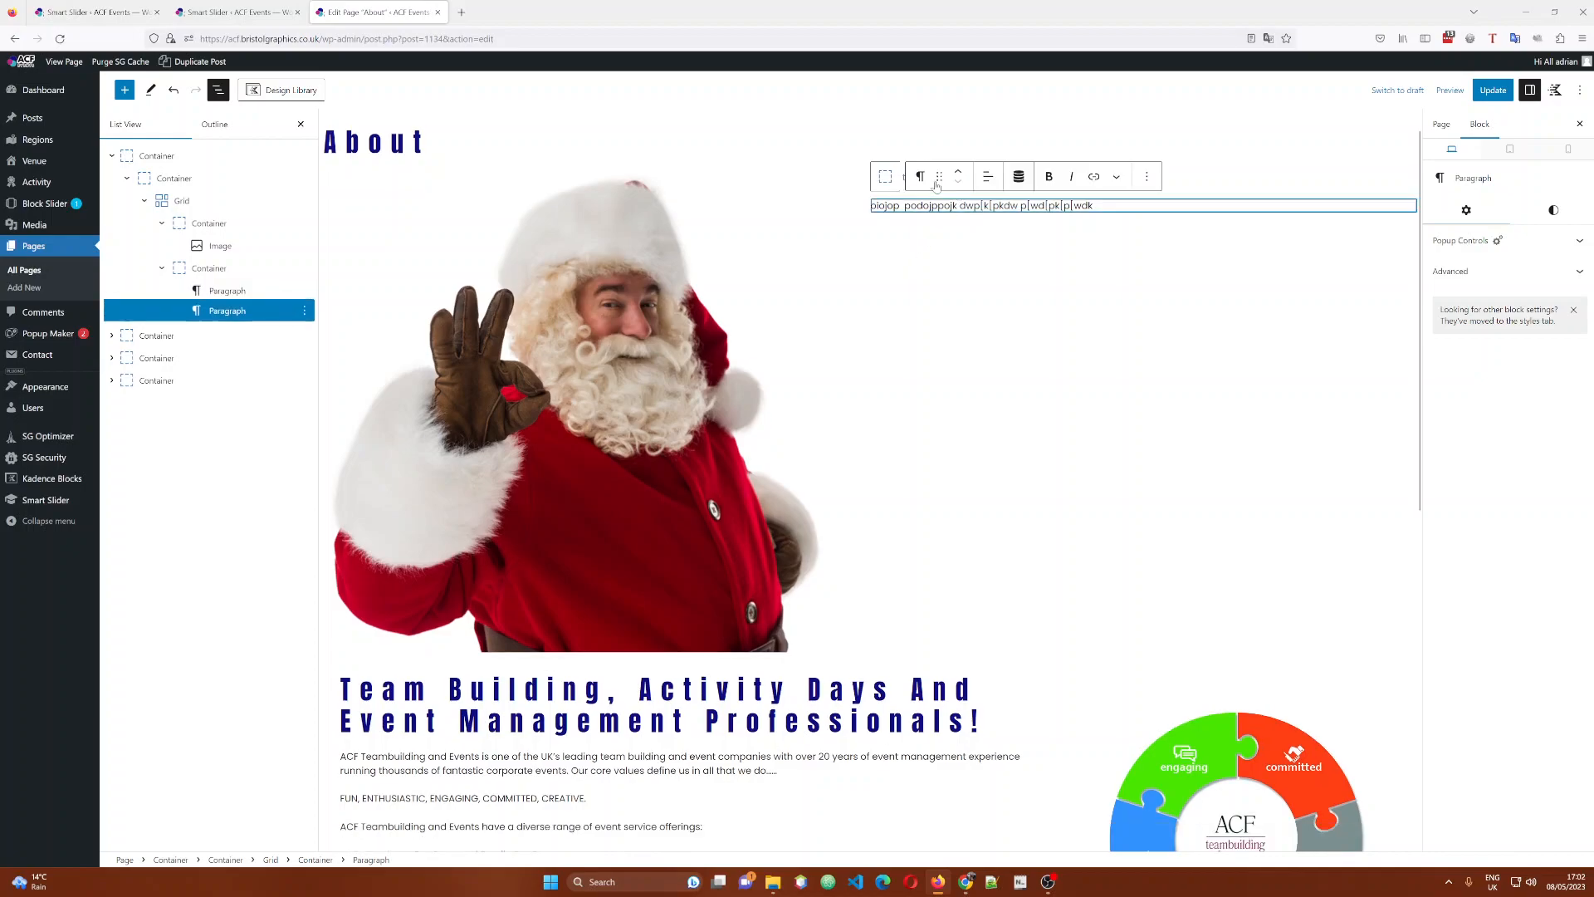
pyautogui.click(885, 176)
pyautogui.click(903, 177)
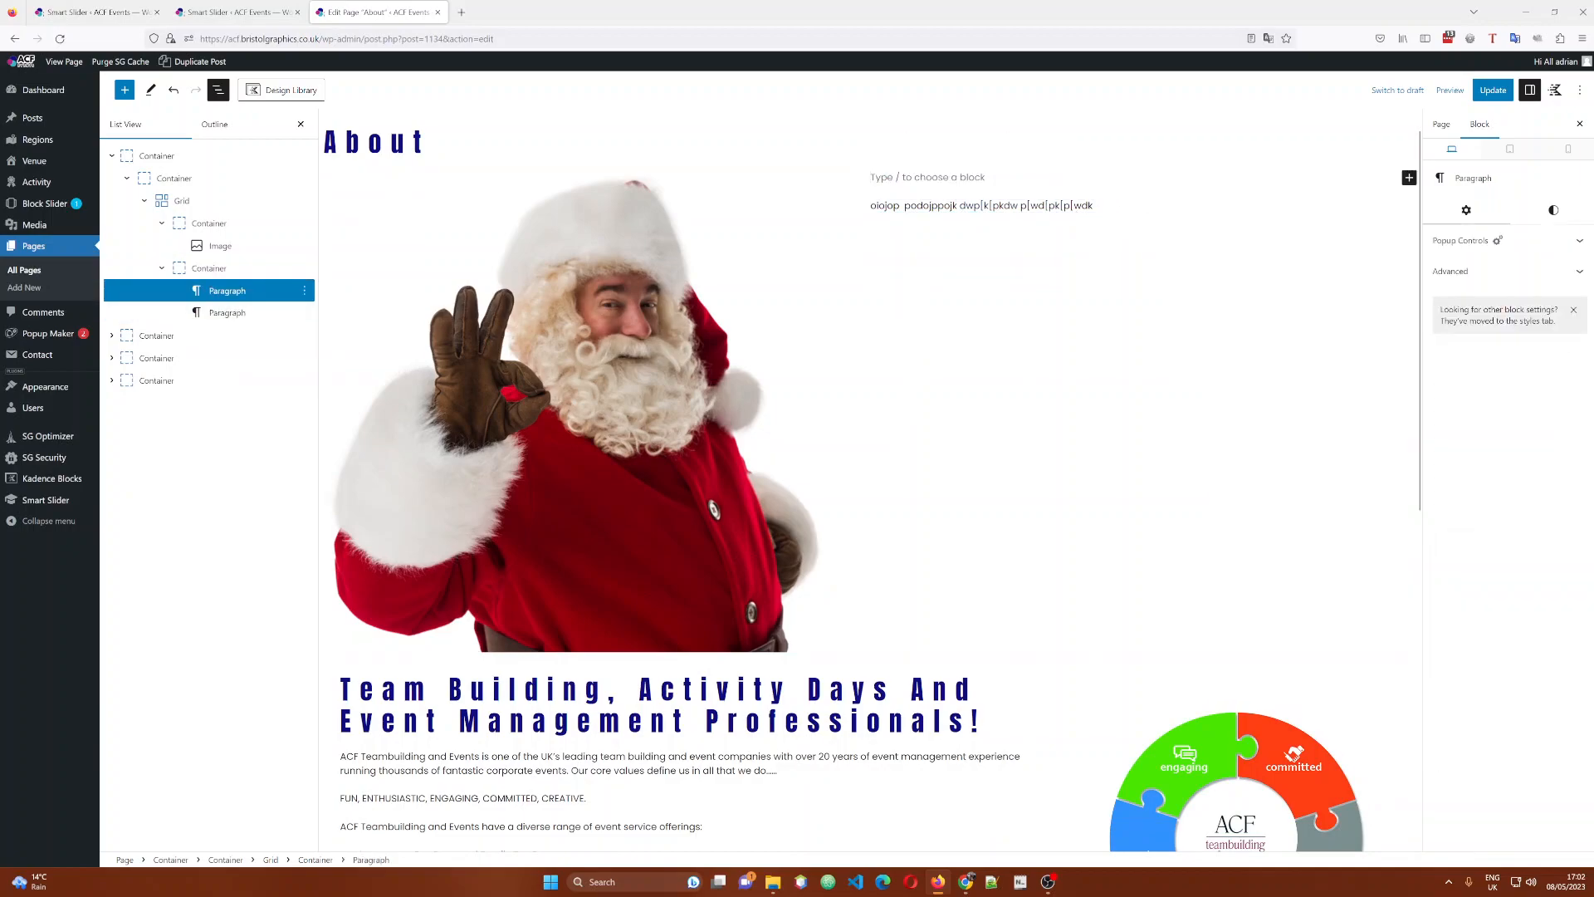
pyautogui.write('Th')
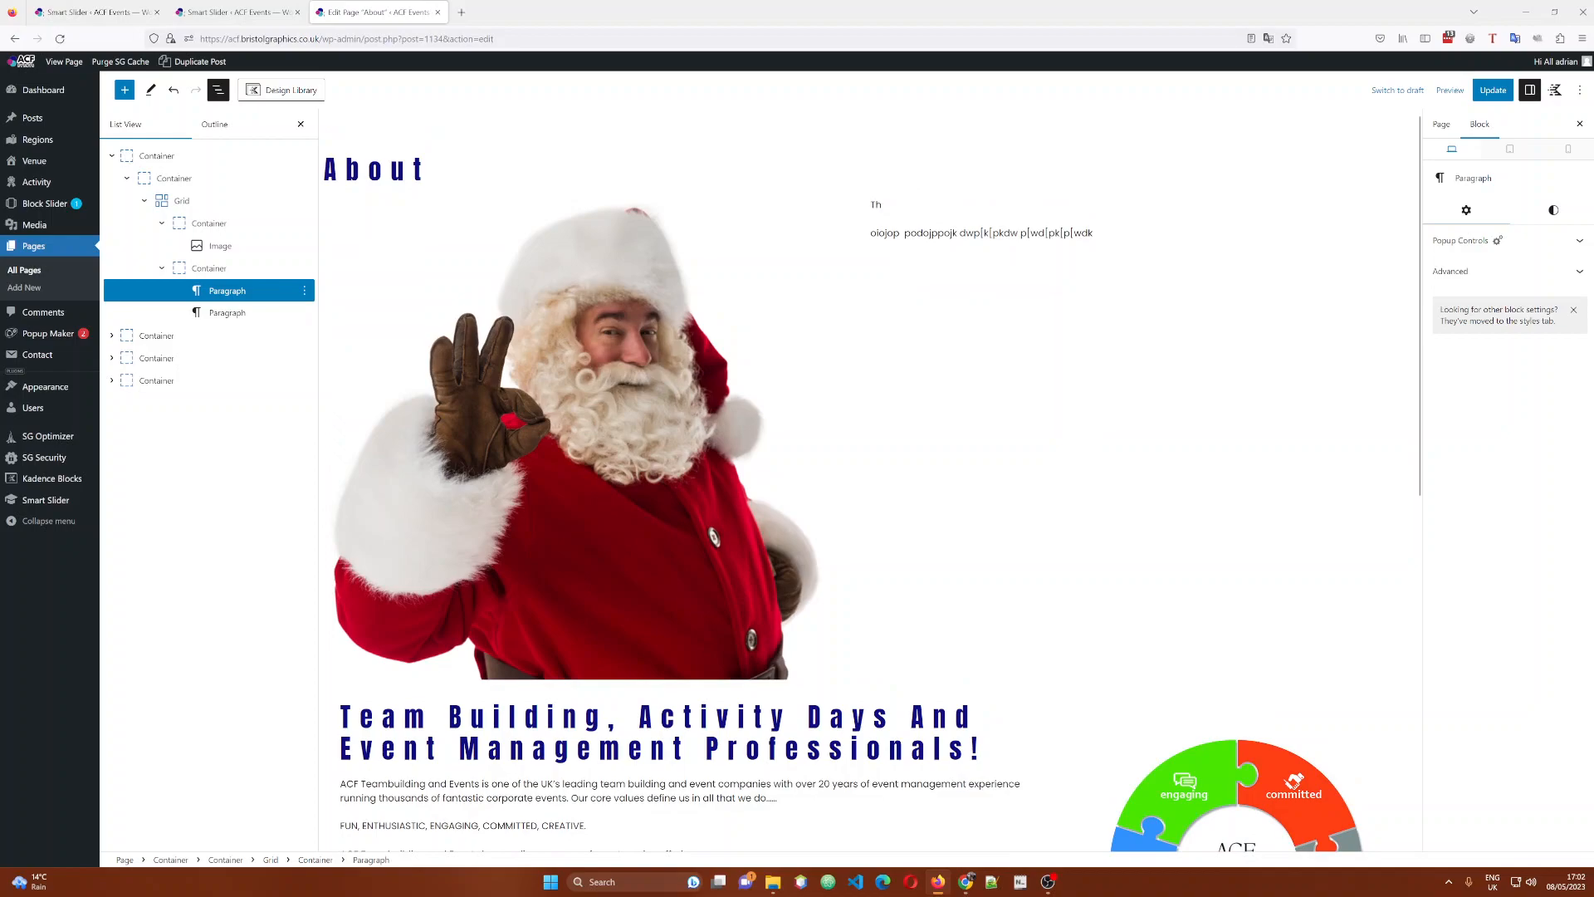
pyautogui.write('is is the header')
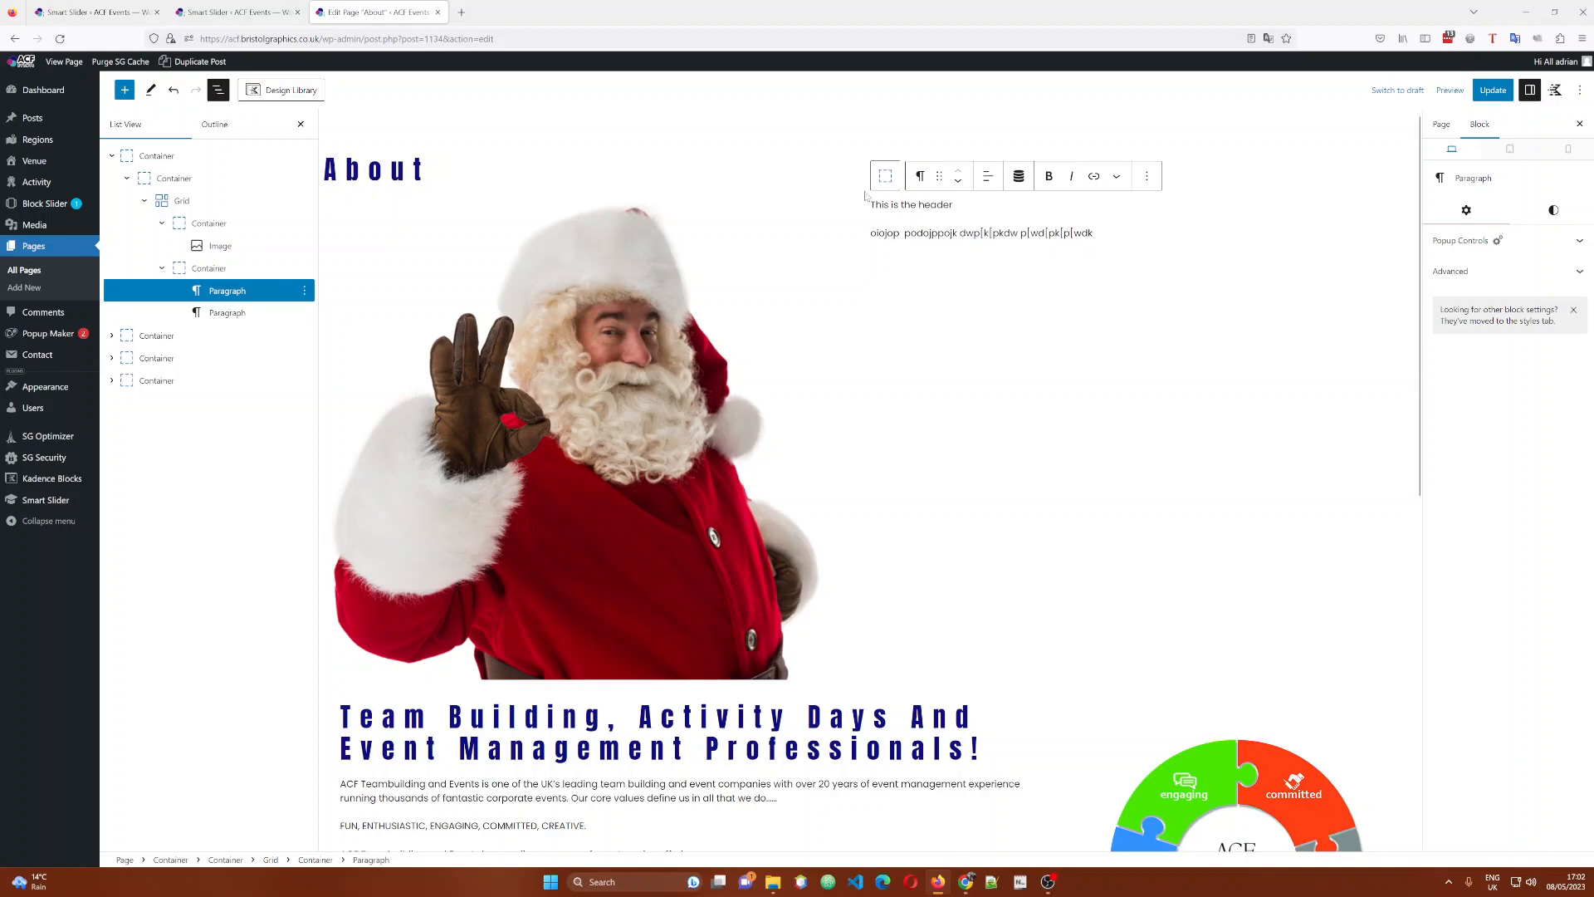
pyautogui.click(920, 177)
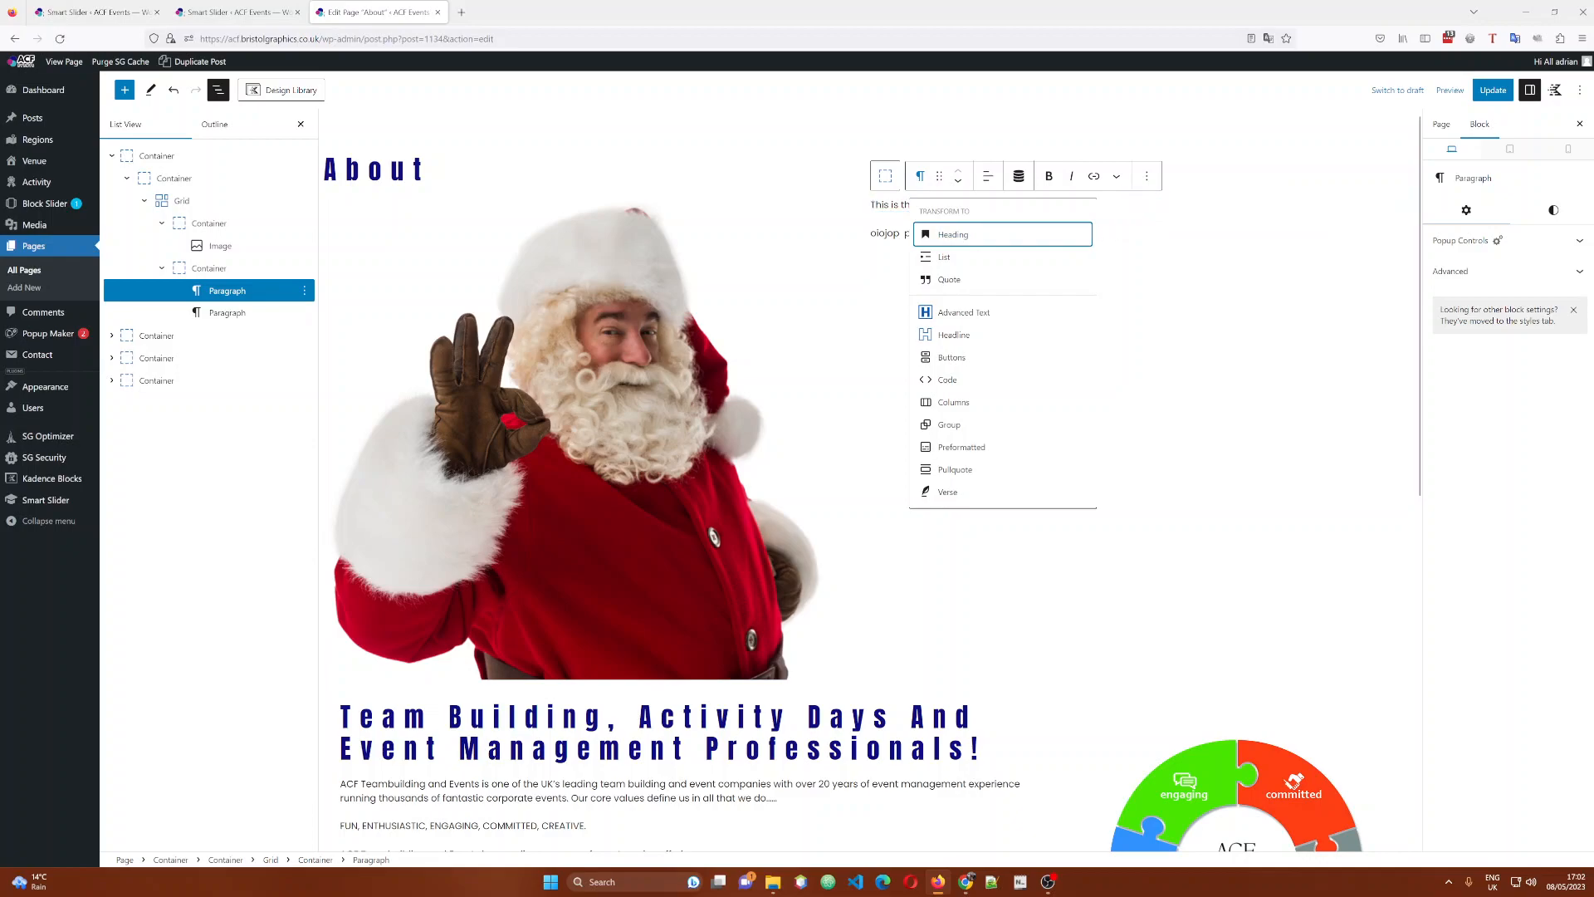
pyautogui.click(952, 336)
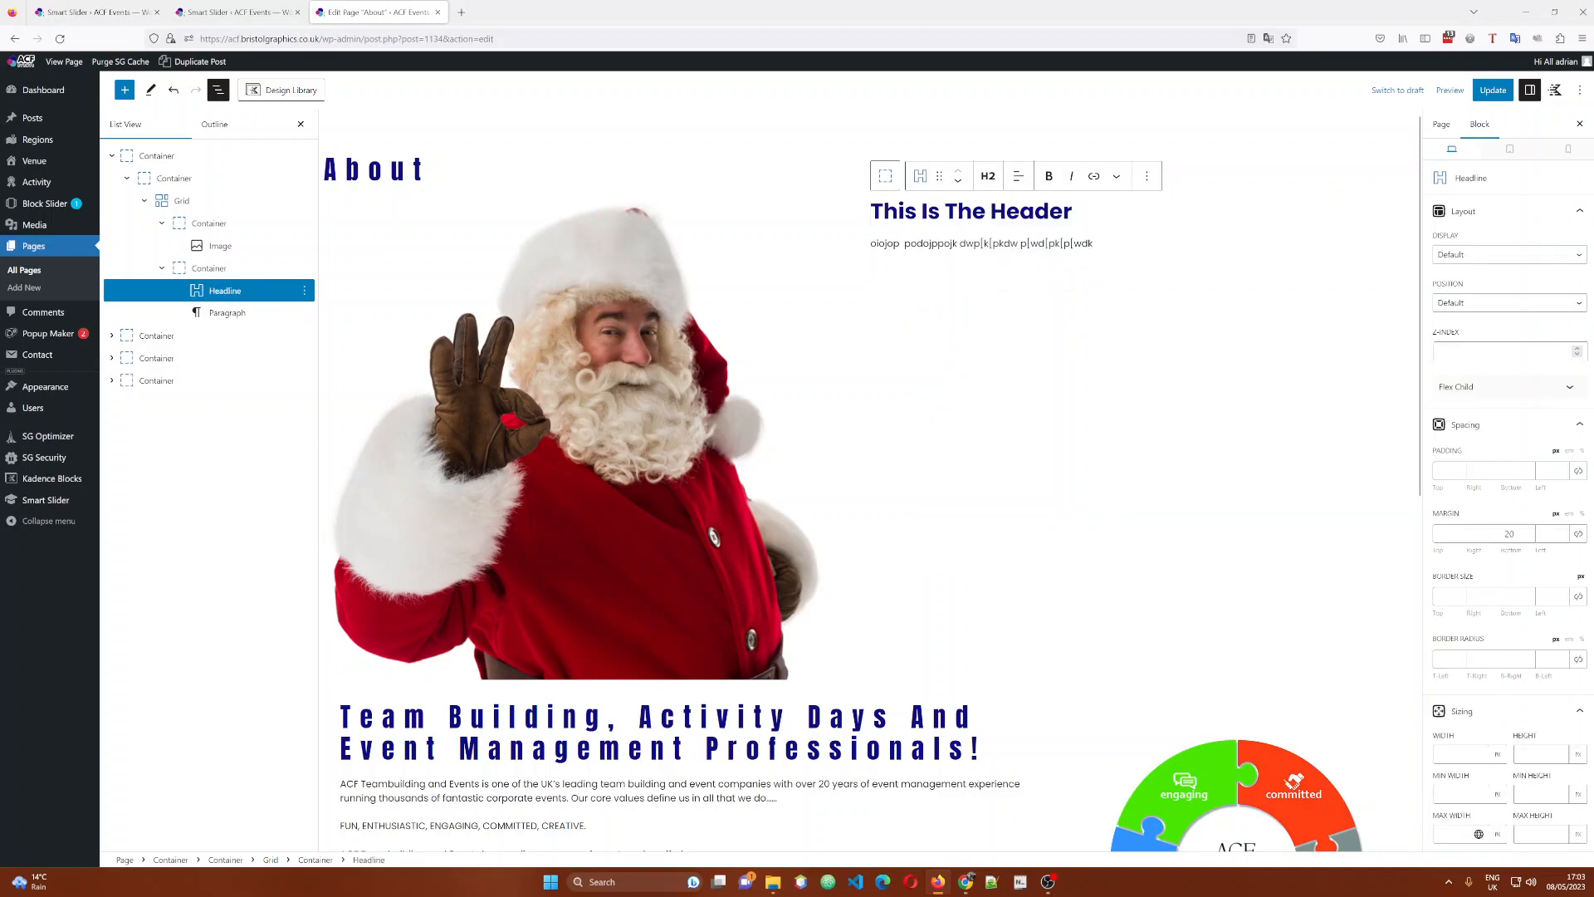
# Examine the headline's heading level options and its layout, spacing, sizing and typography settings without changing them.
pyautogui.click(988, 176)
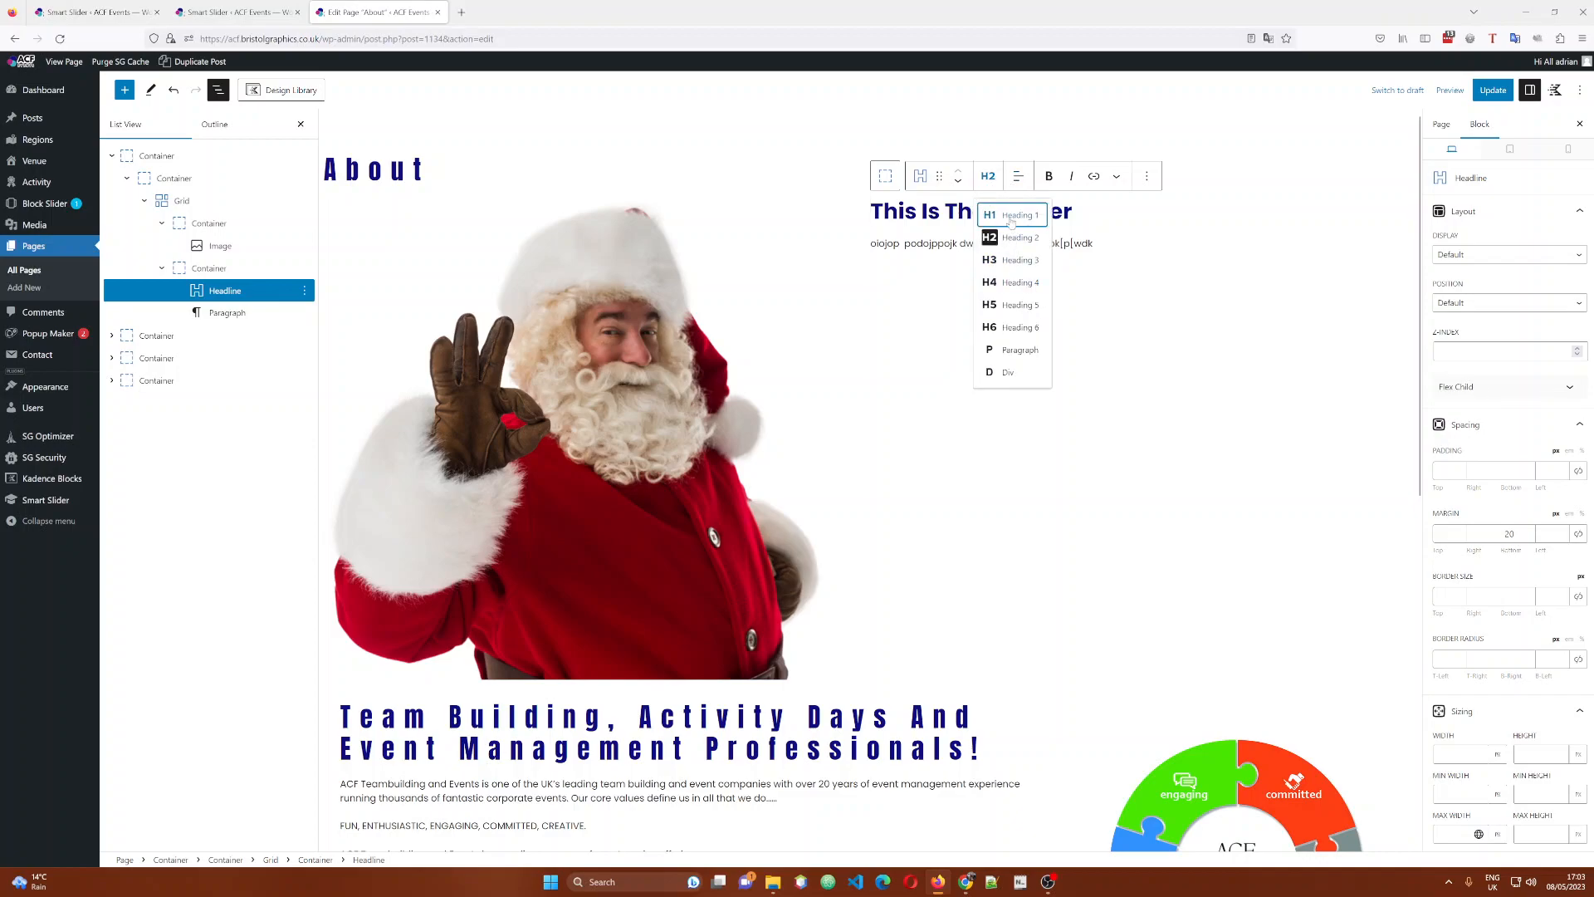
pyautogui.click(1108, 206)
pyautogui.click(1034, 211)
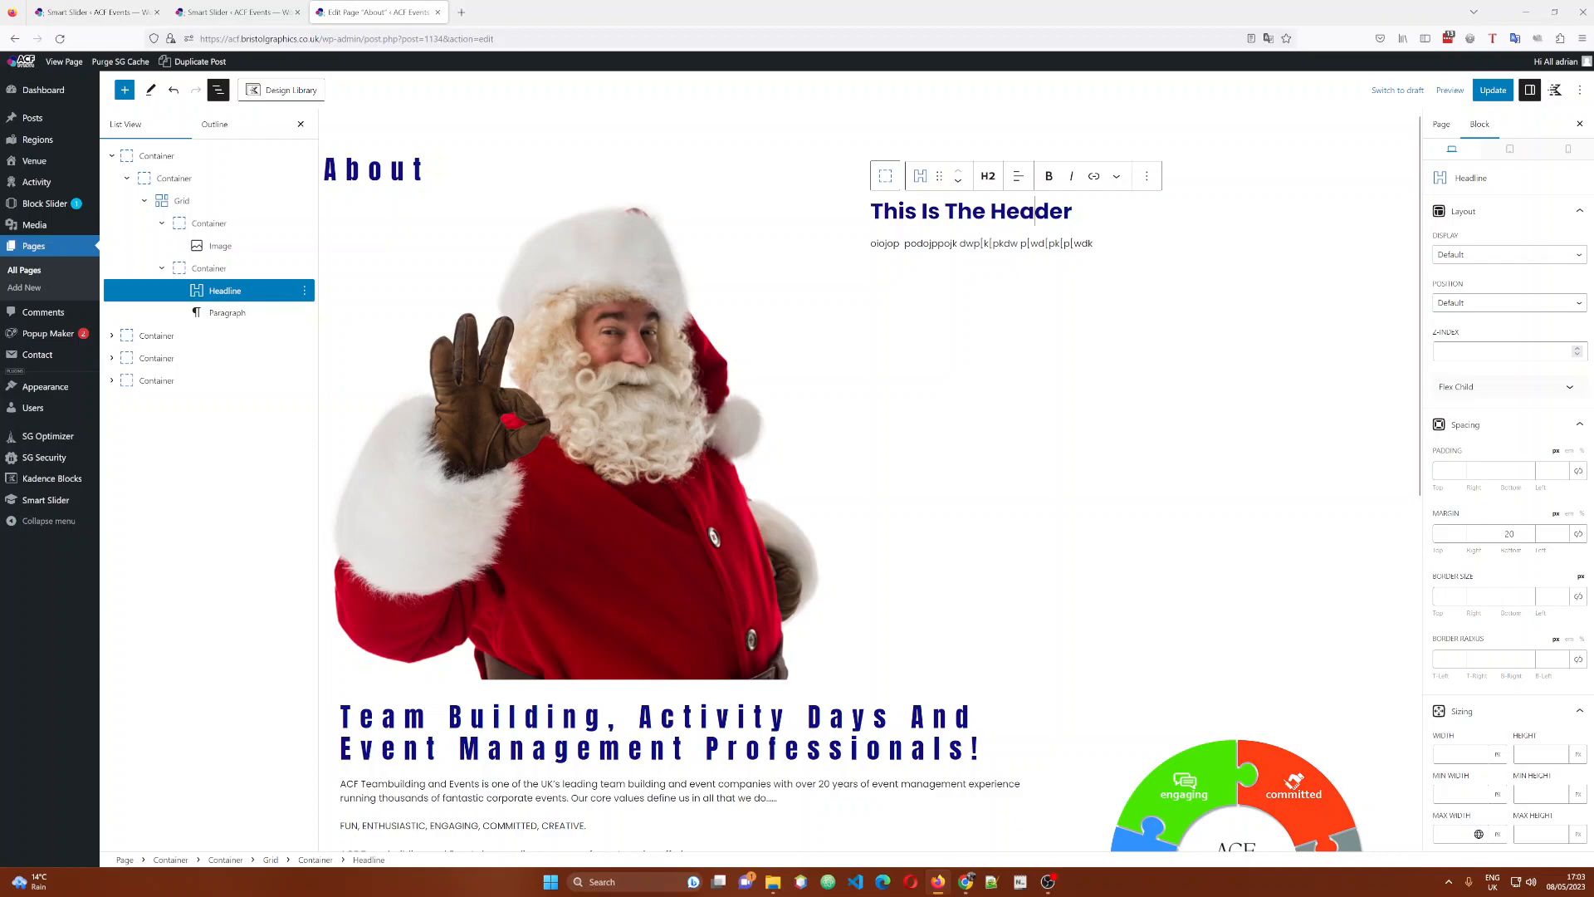
pyautogui.click(1447, 534)
pyautogui.scroll(-1, 1498, 584)
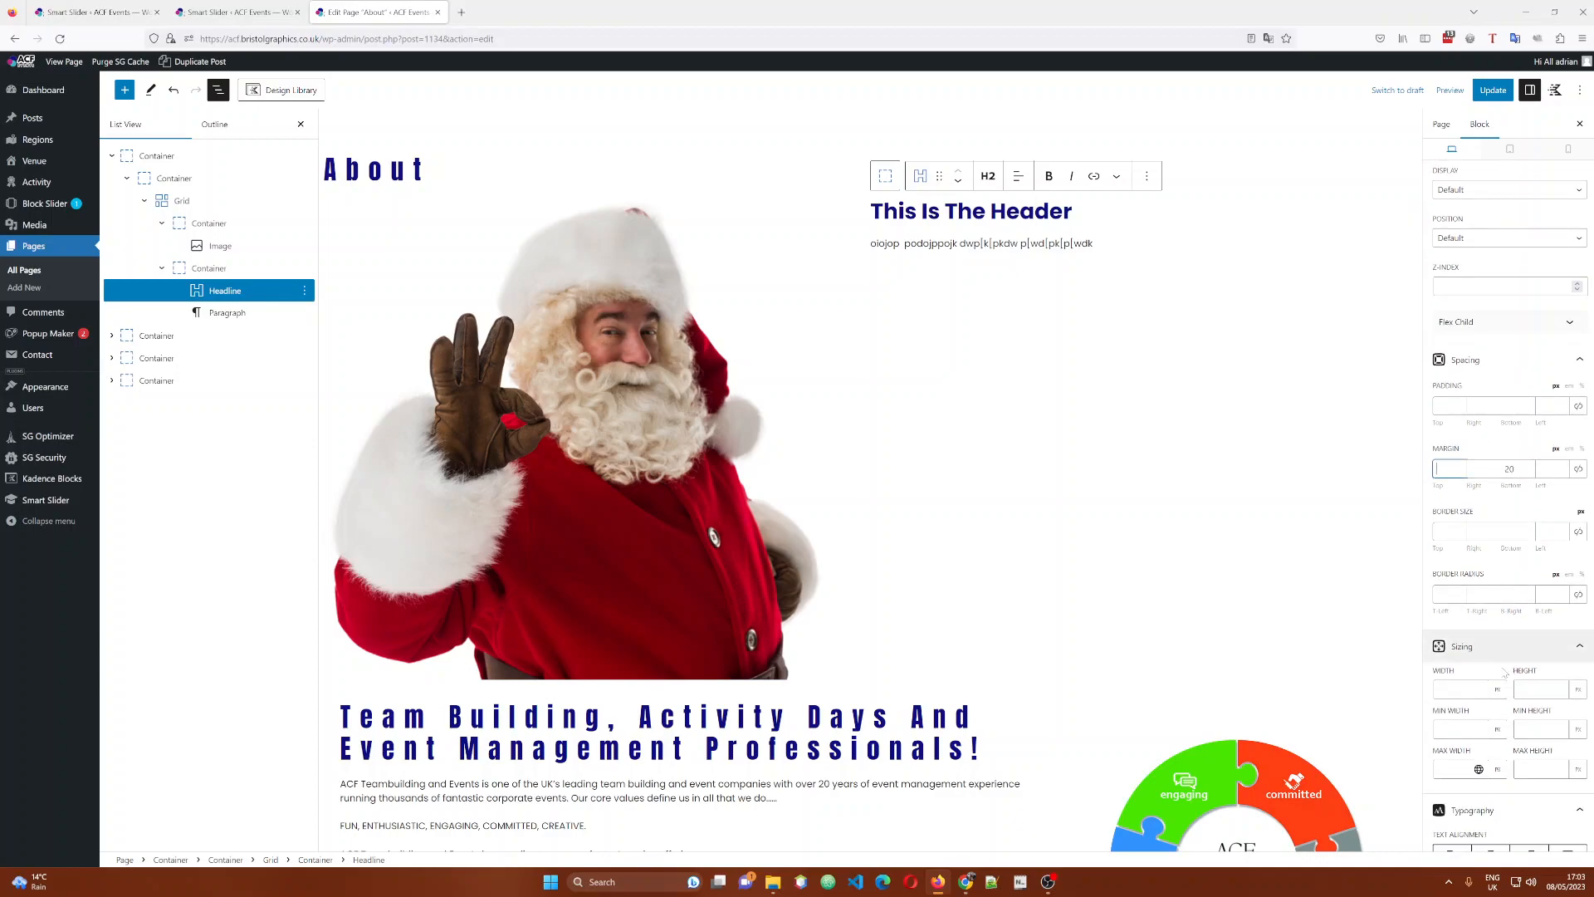
pyautogui.scroll(-4, 1494, 652)
pyautogui.scroll(4, 1513, 665)
pyautogui.scroll(1, 1510, 498)
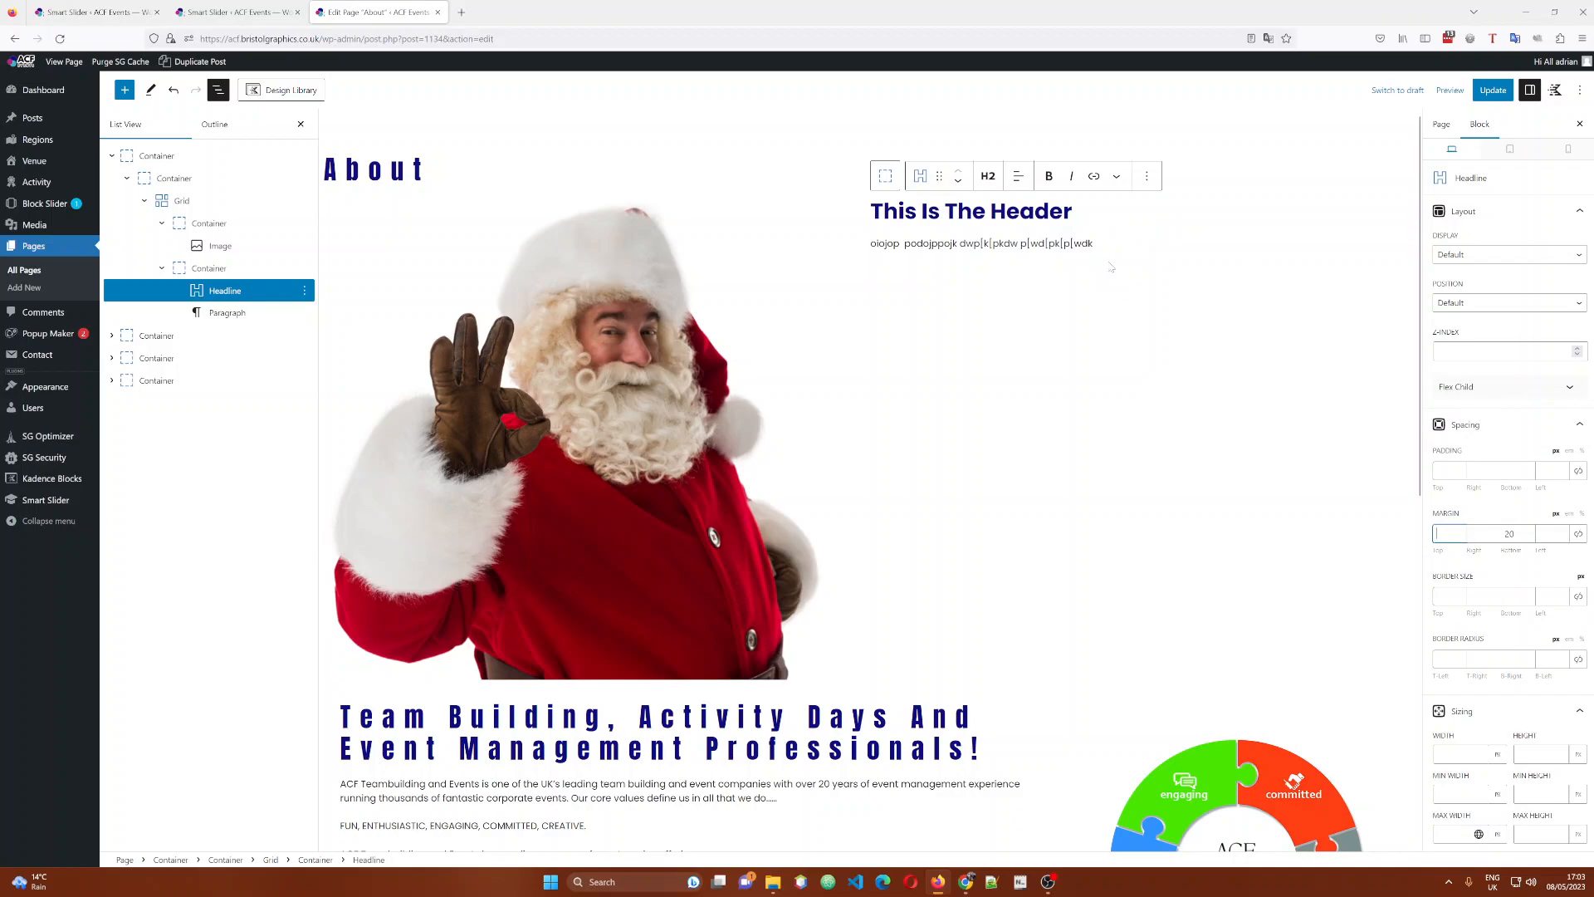
# Select the paragraph, image and headline blocks in turn to compare the settings each one offers.
pyautogui.click(1029, 244)
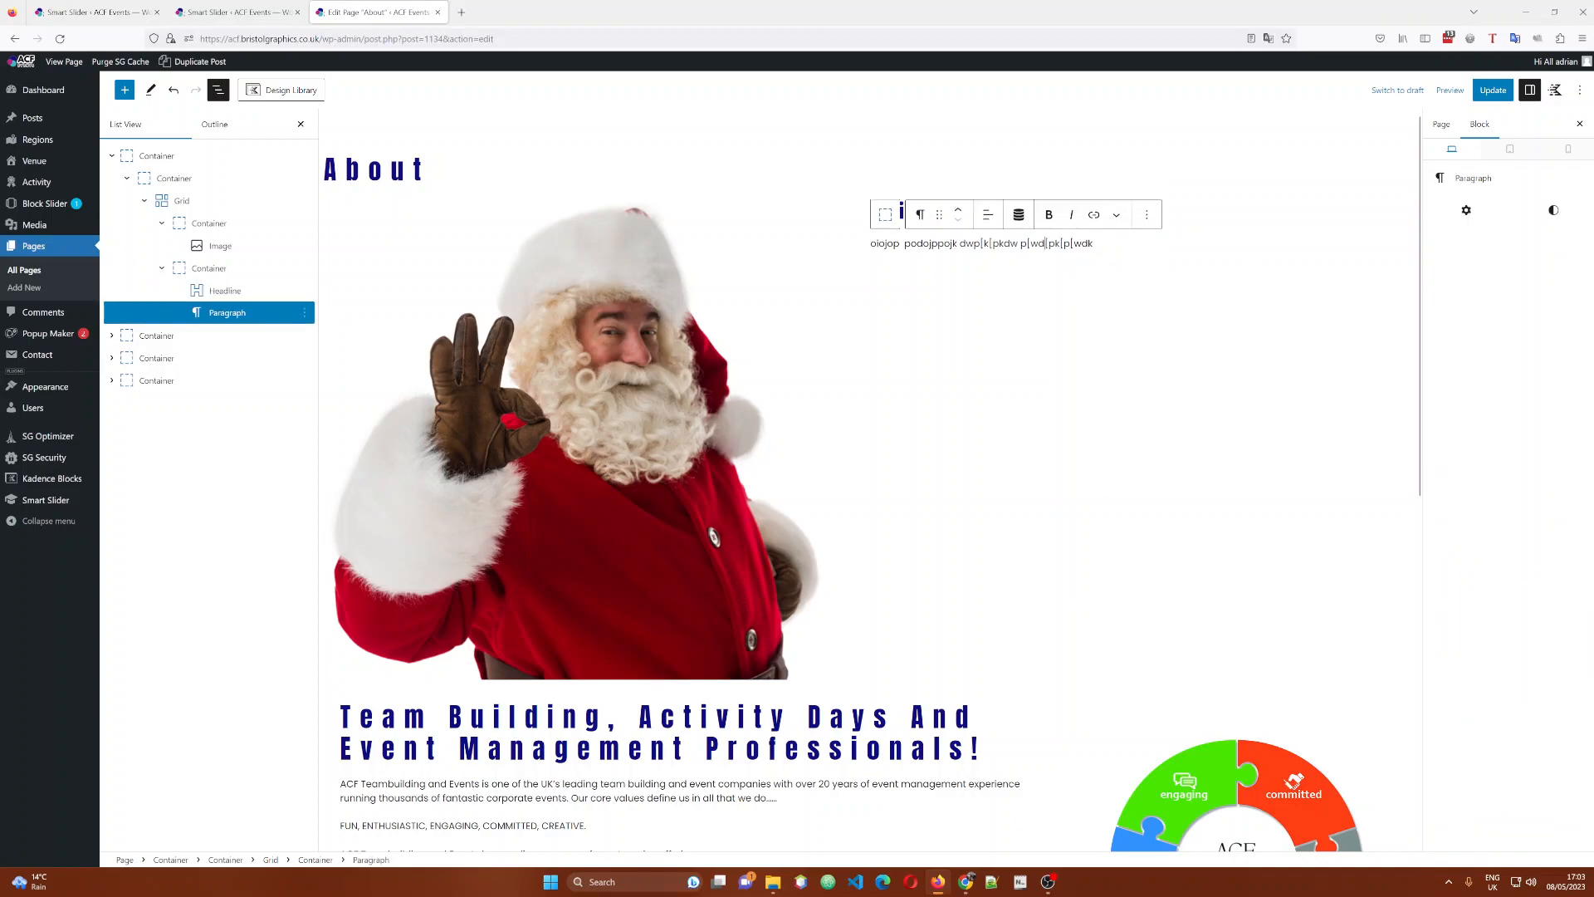
pyautogui.click(379, 205)
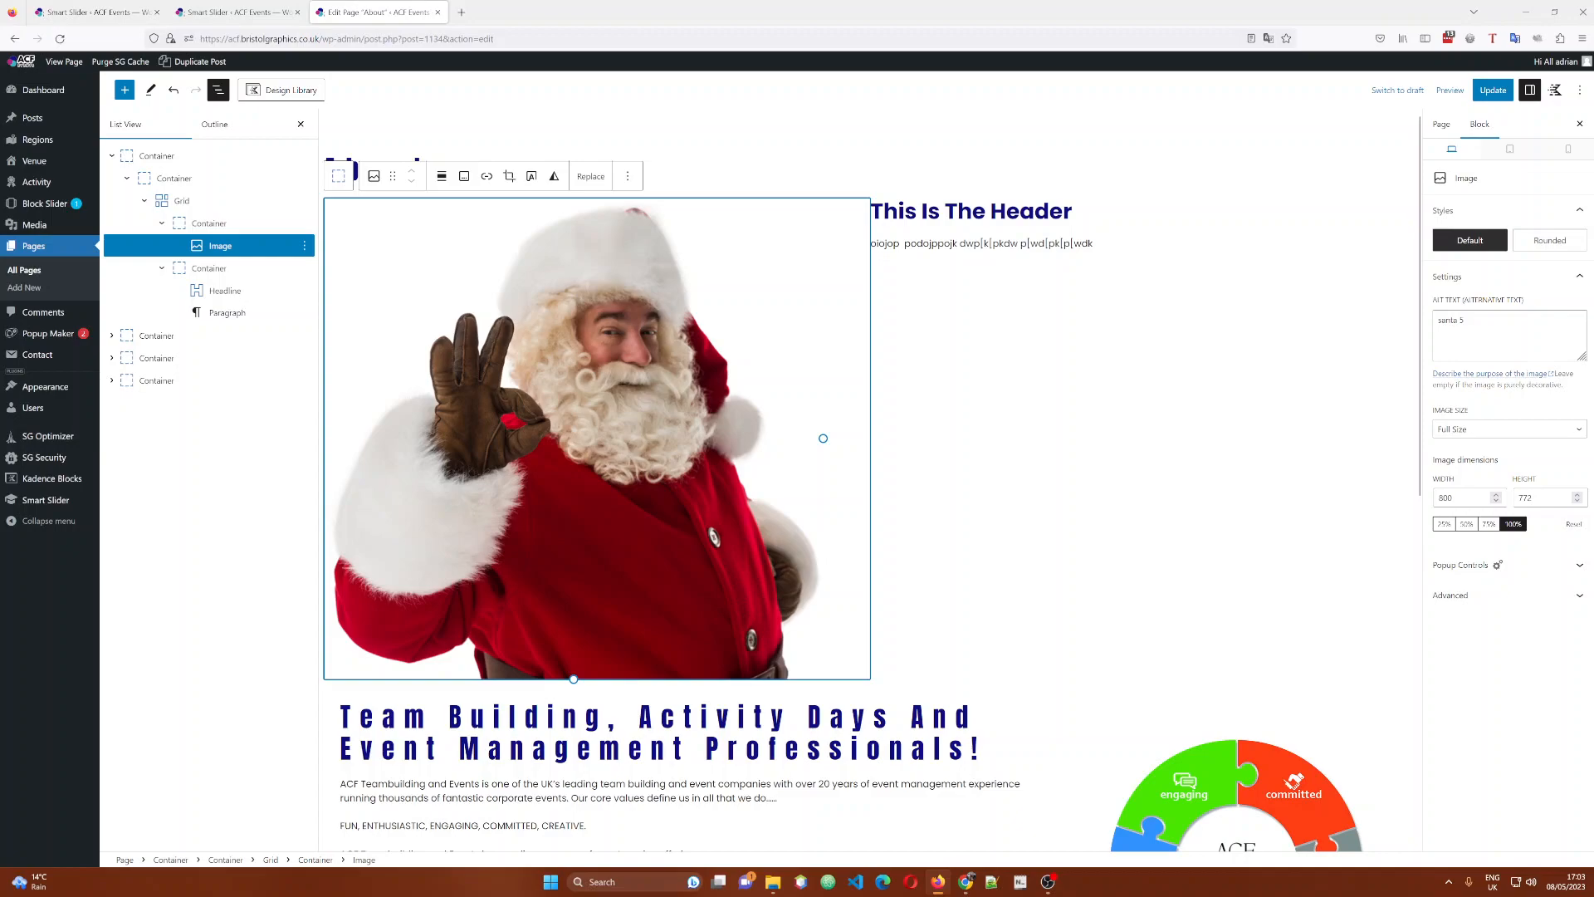
pyautogui.click(968, 213)
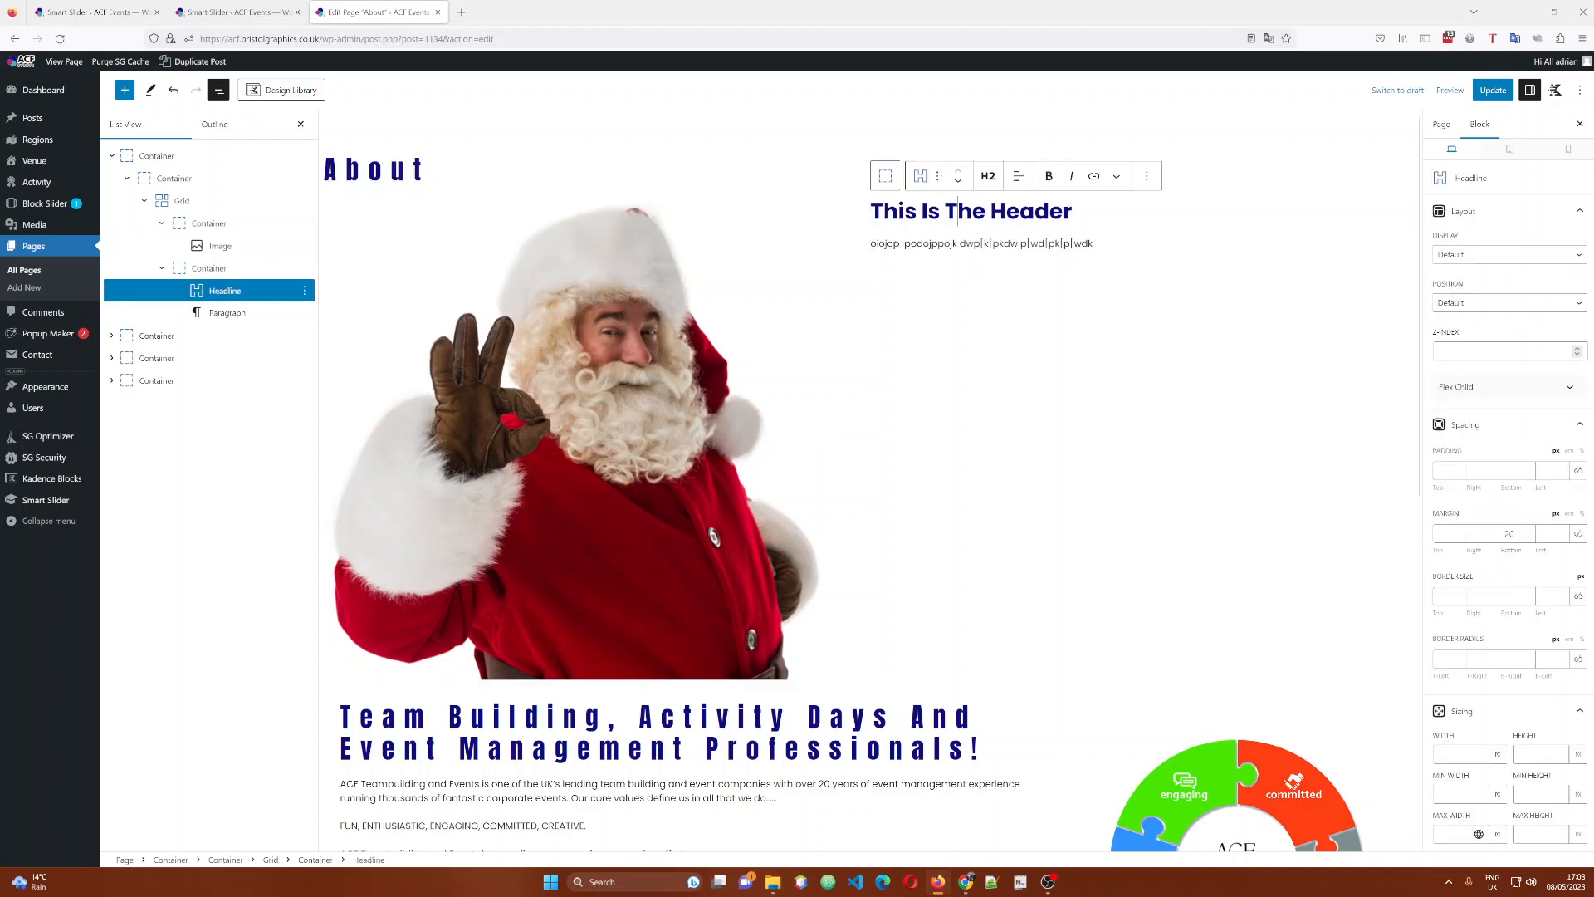
pyautogui.click(968, 243)
pyautogui.click(537, 390)
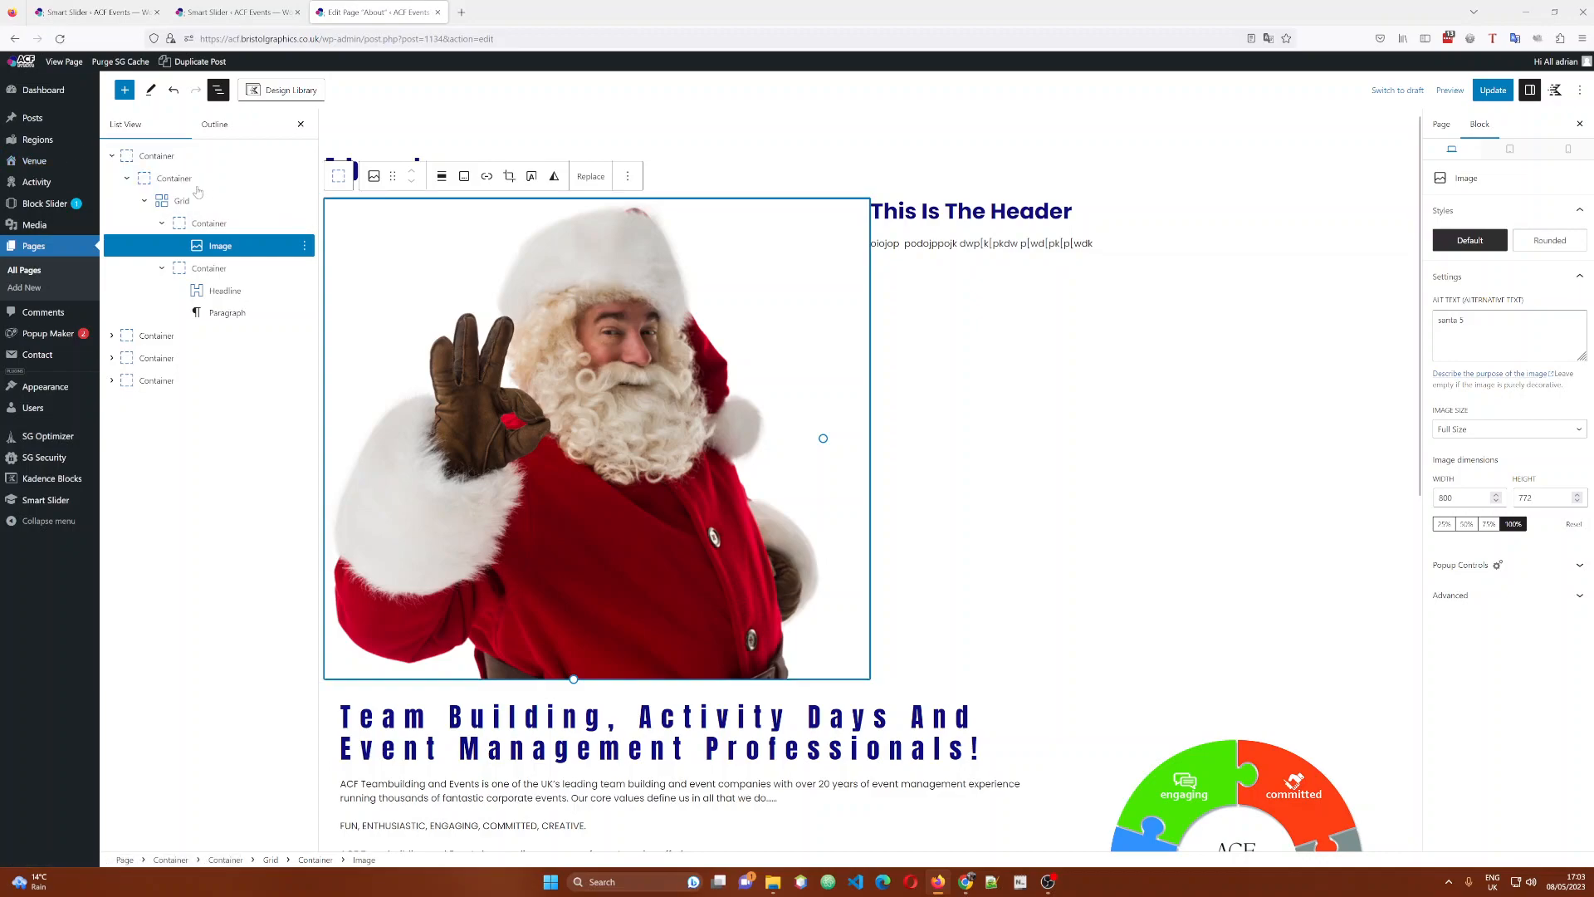
# Set the outermost container's background to the muted dark blue palette colour beside the navy one.
pyautogui.click(153, 157)
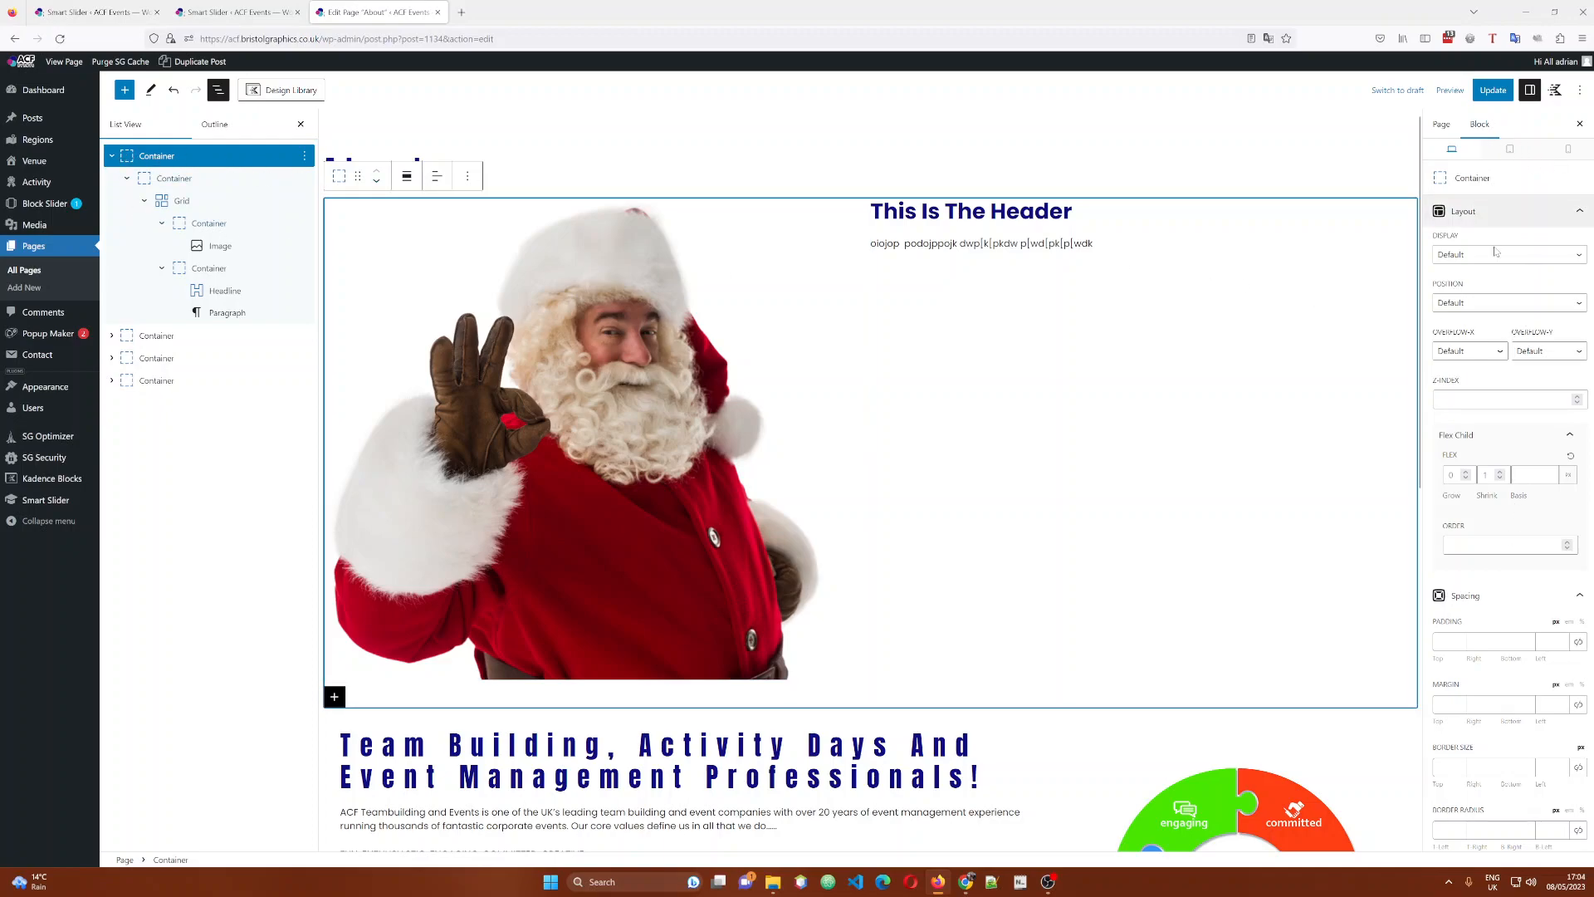
pyautogui.scroll(-3, 1566, 472)
pyautogui.scroll(-3, 1566, 472)
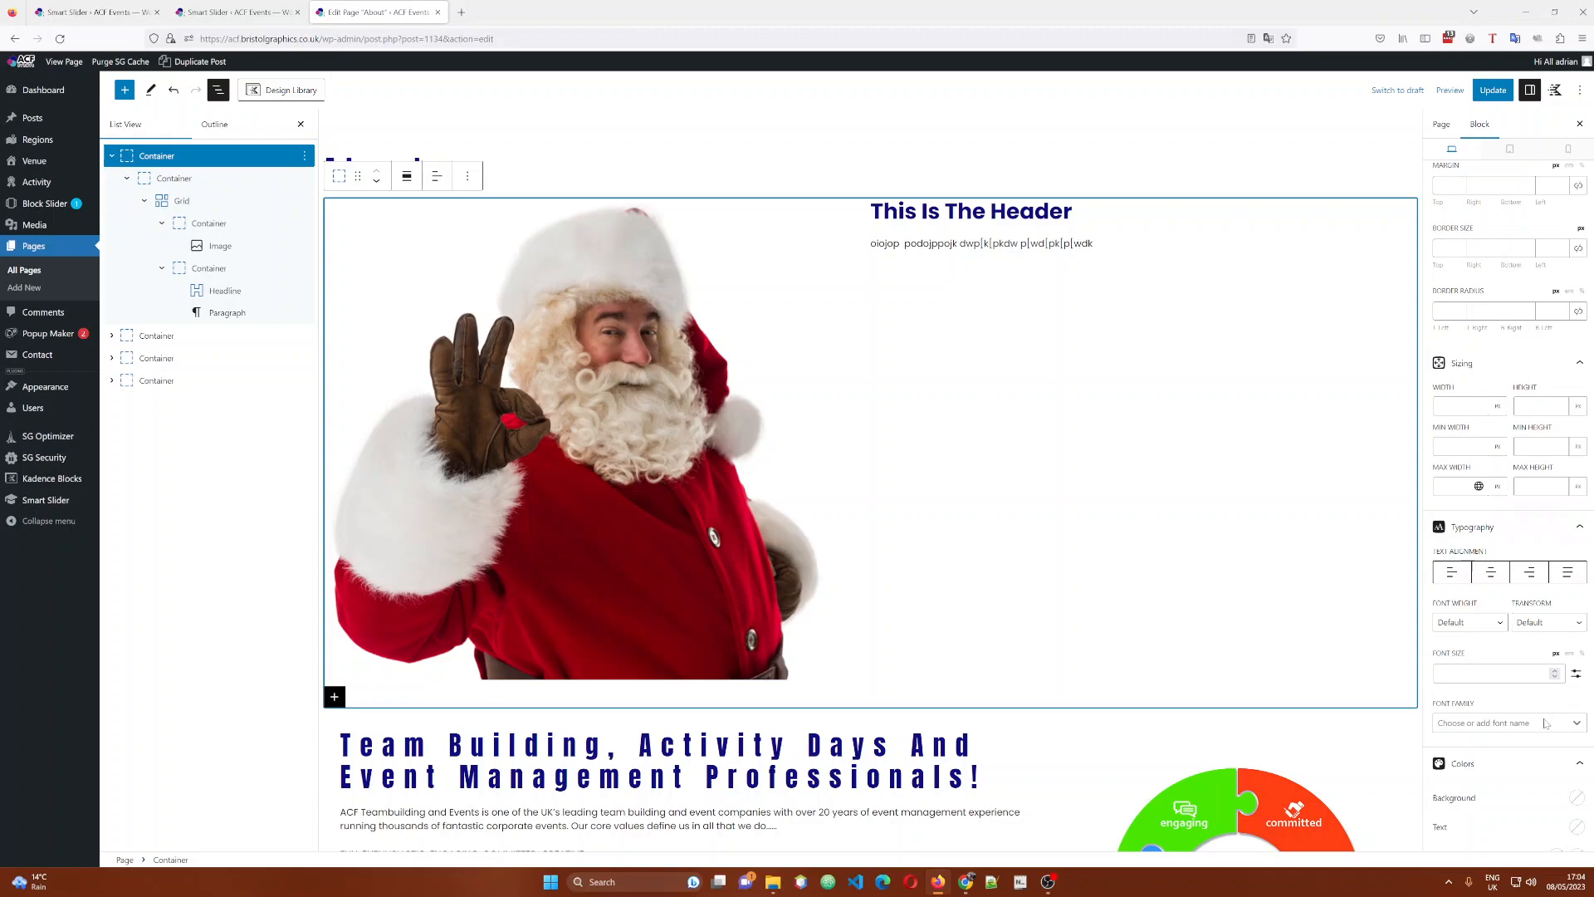
pyautogui.scroll(-2, 1529, 711)
pyautogui.click(1577, 668)
pyautogui.click(1567, 631)
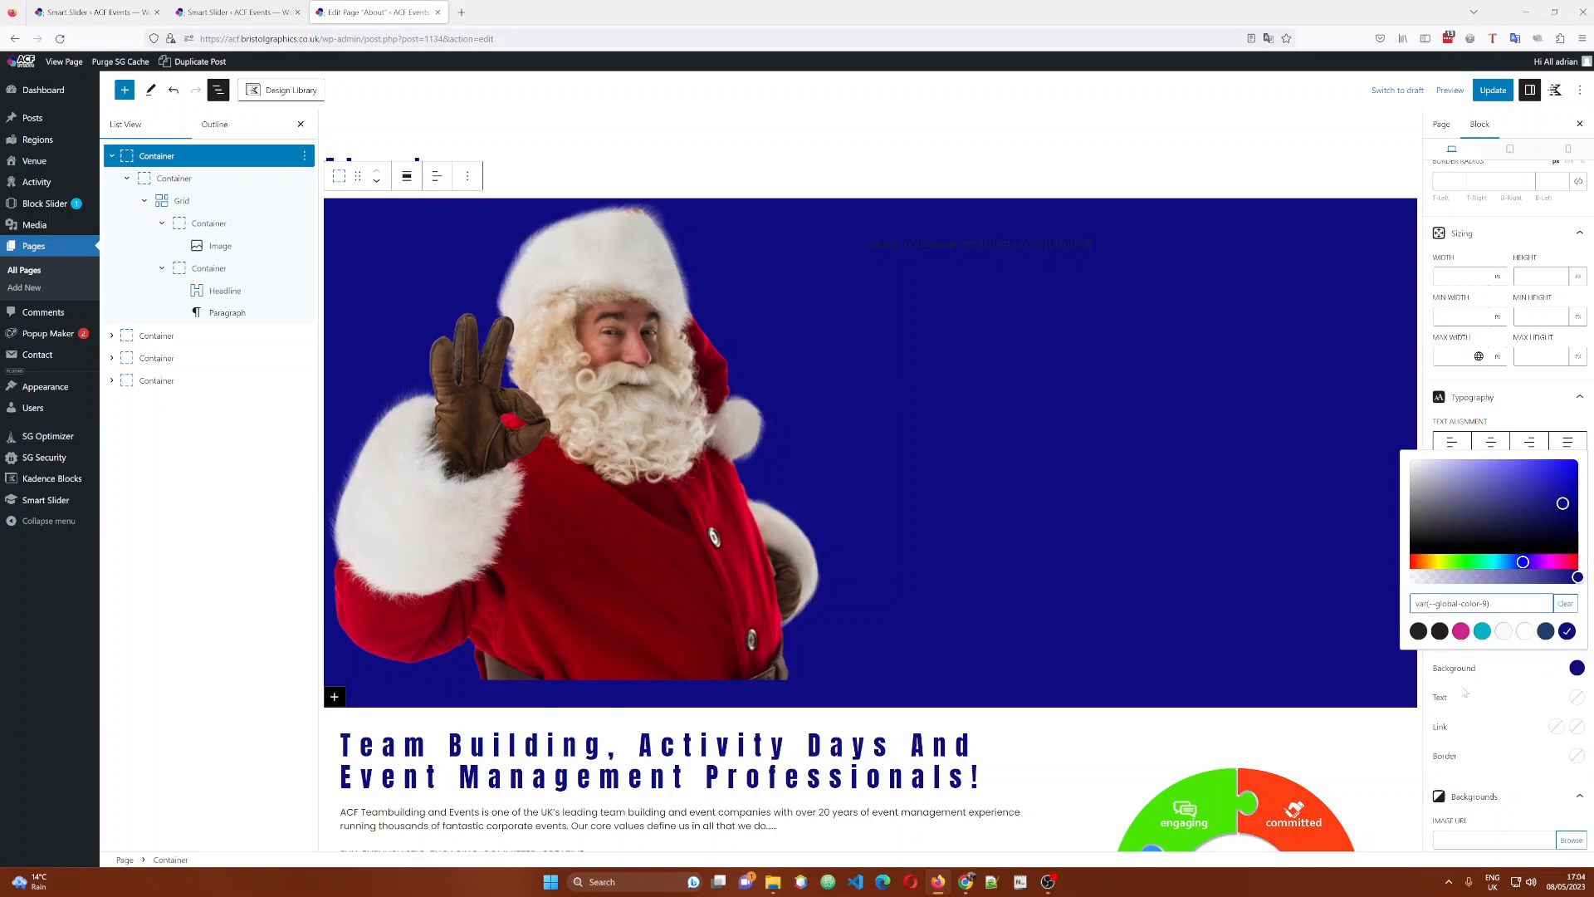
pyautogui.click(1546, 632)
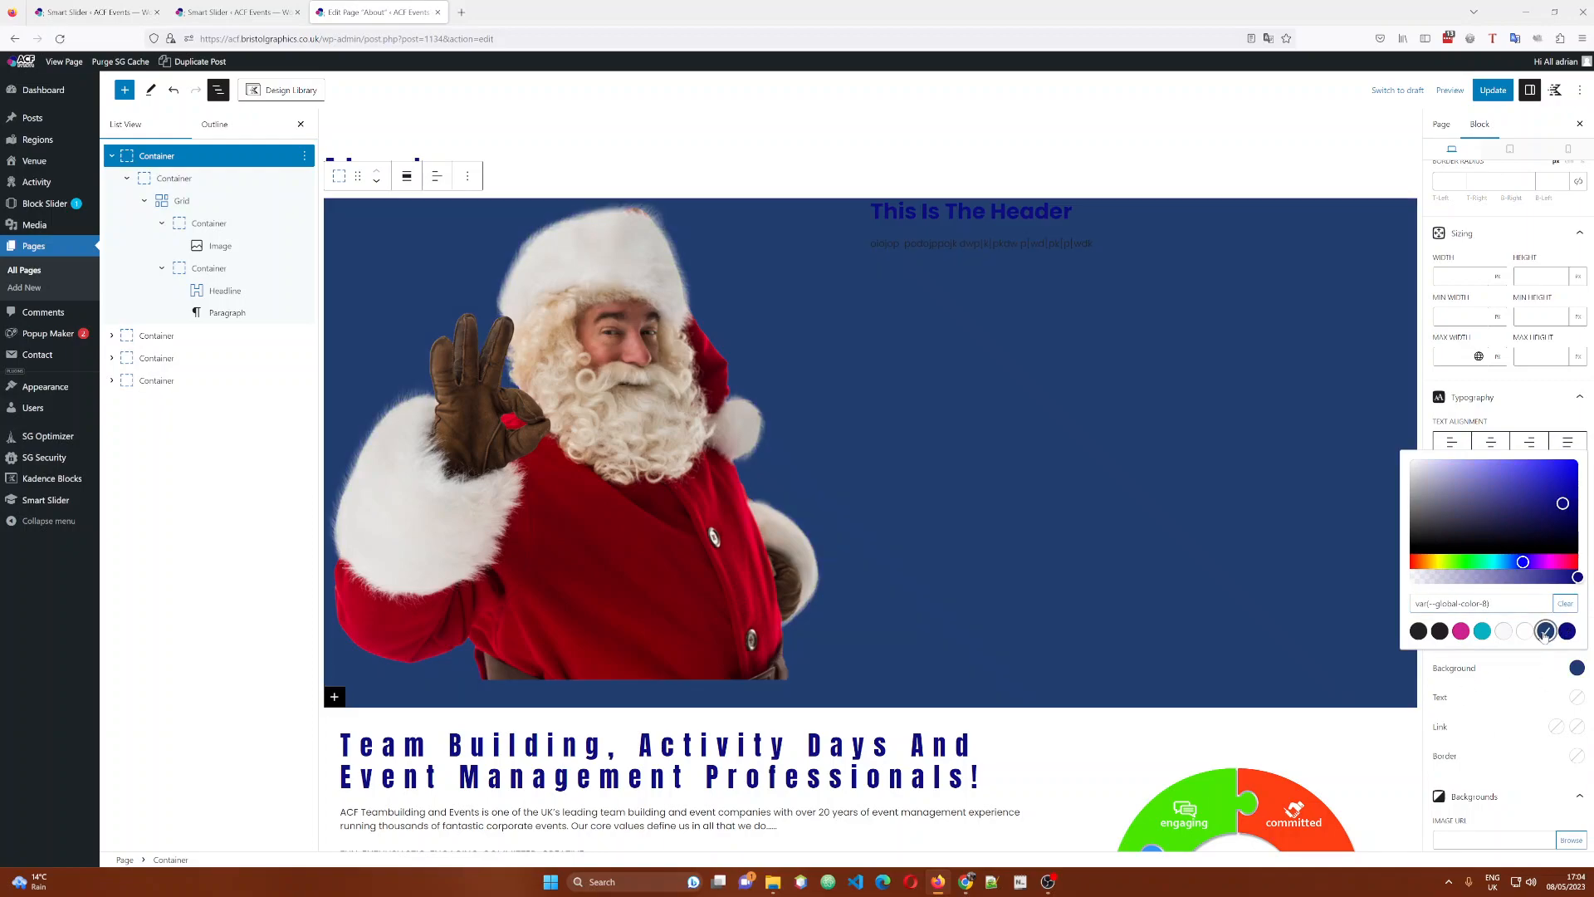
# Set the text colour of the "This Is The Header" headline to the white palette colour.
pyautogui.click(1477, 712)
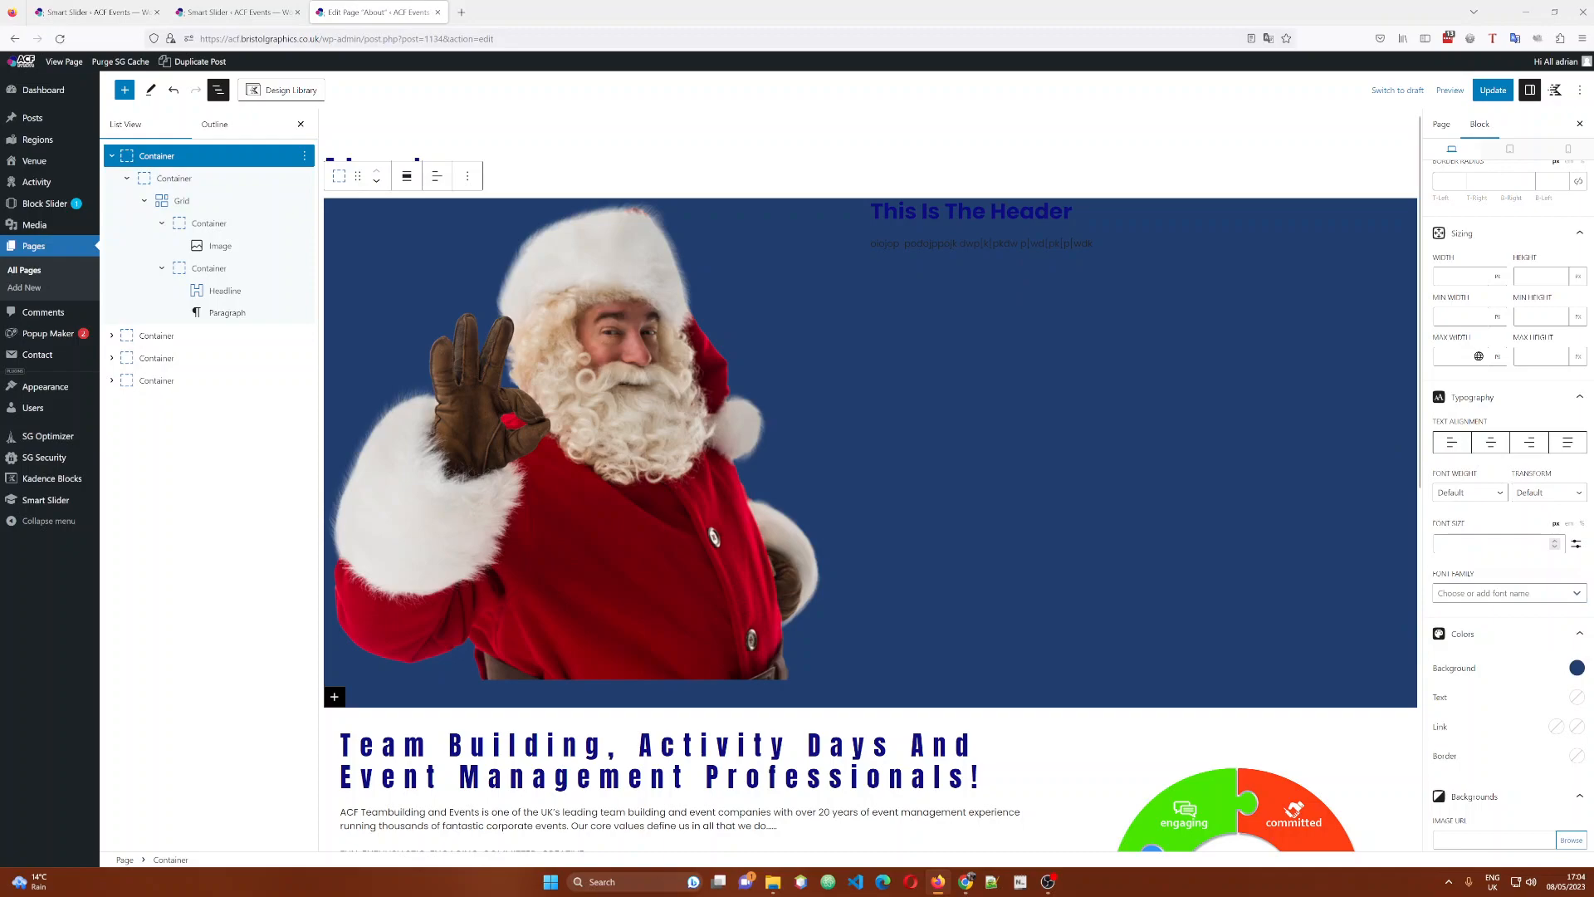
pyautogui.click(1003, 211)
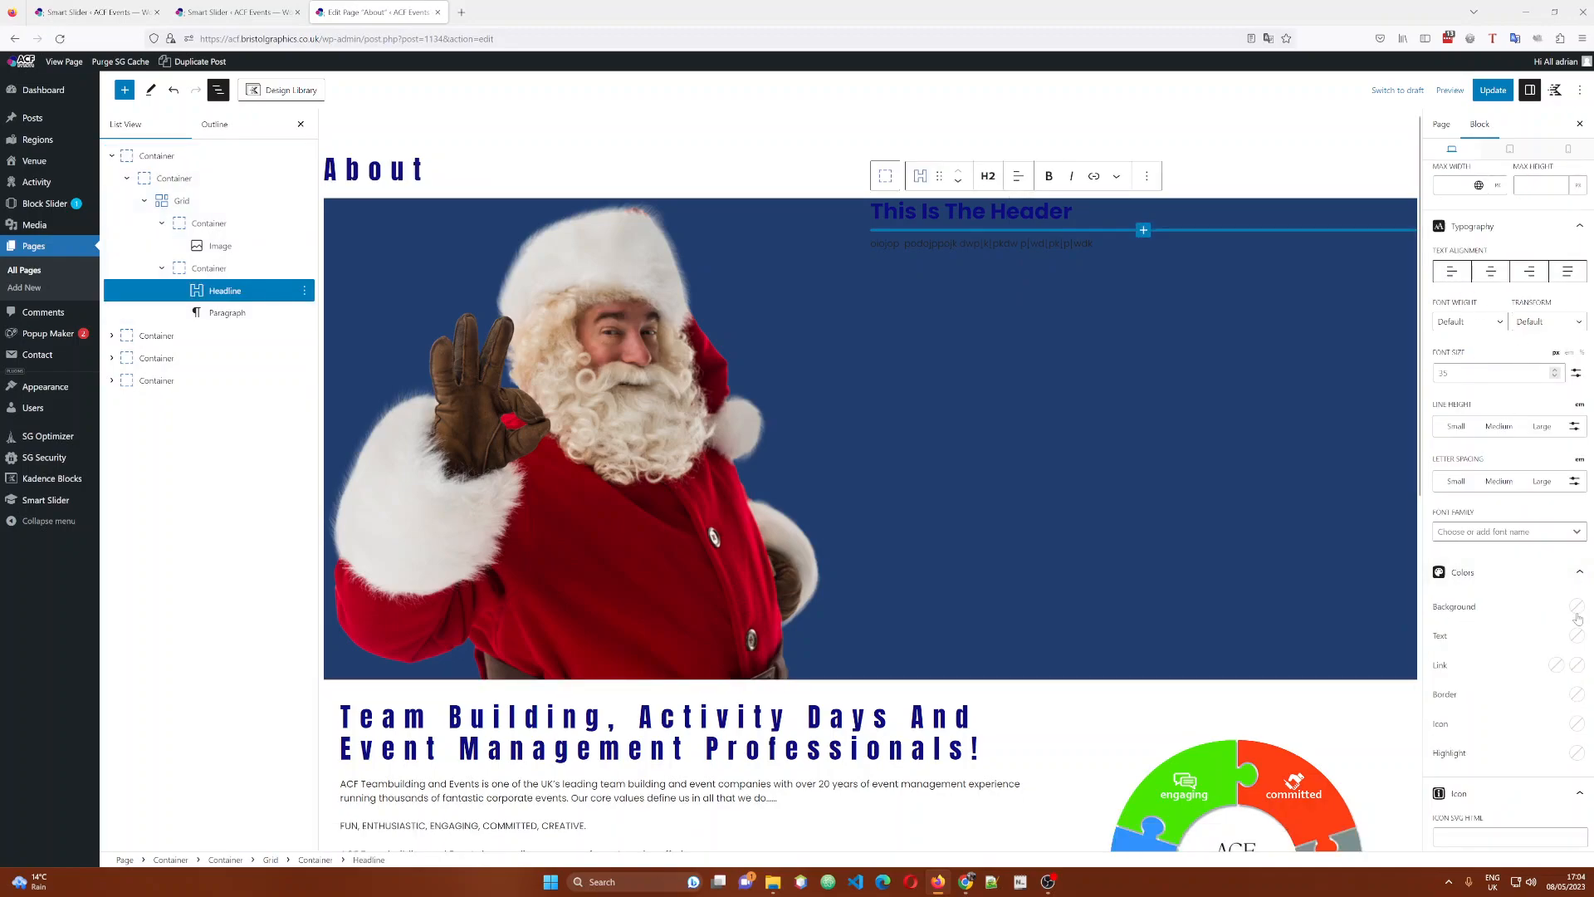
pyautogui.click(1579, 637)
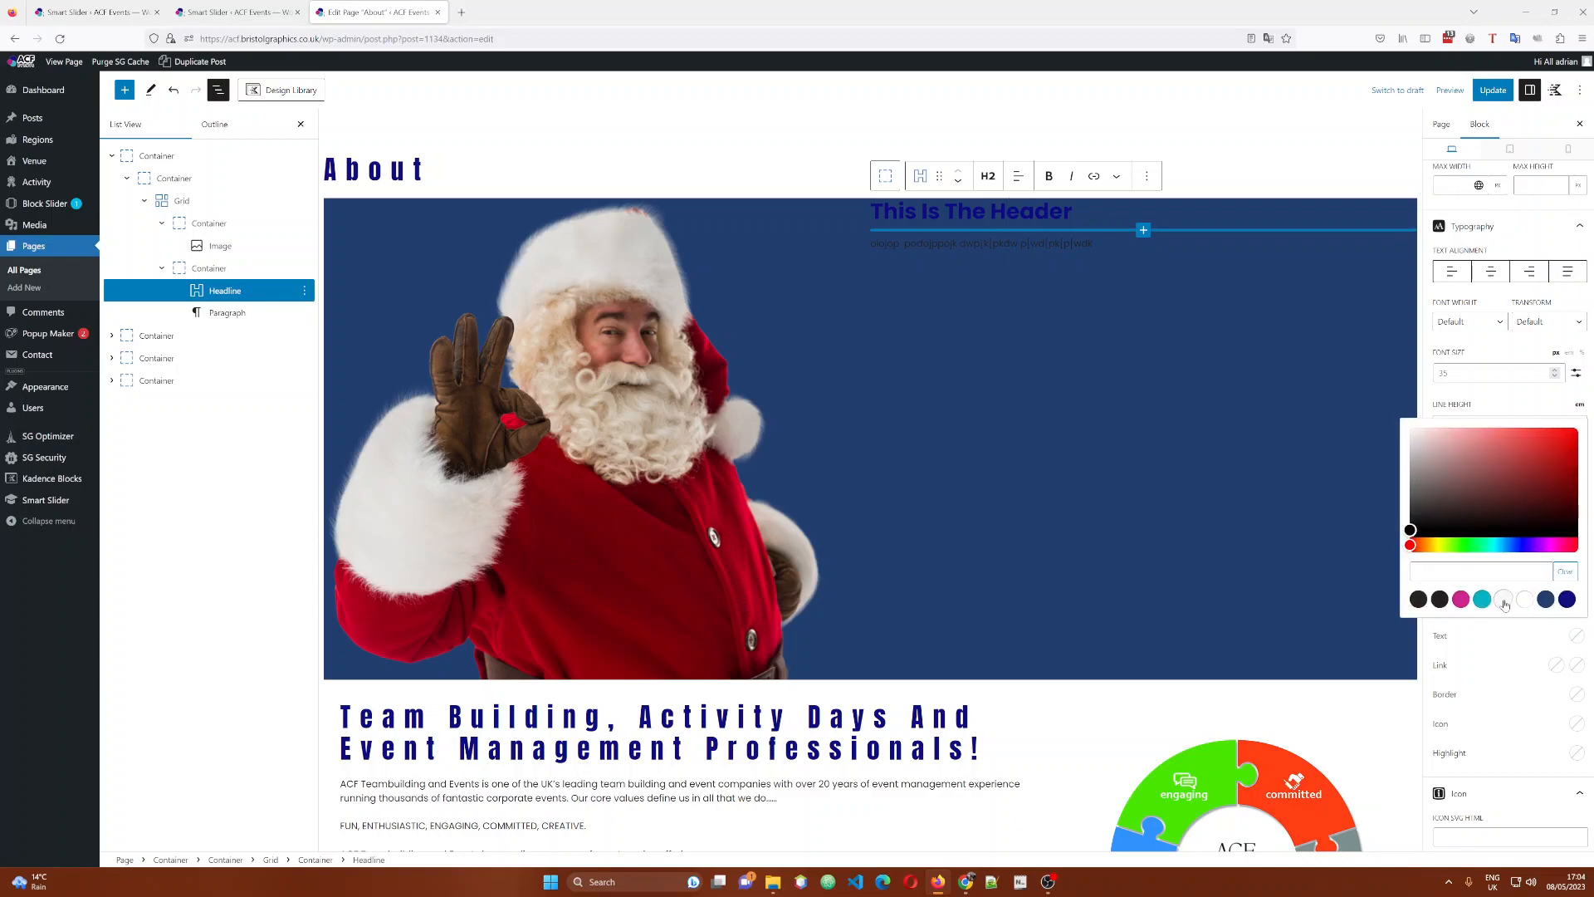
pyautogui.click(1525, 599)
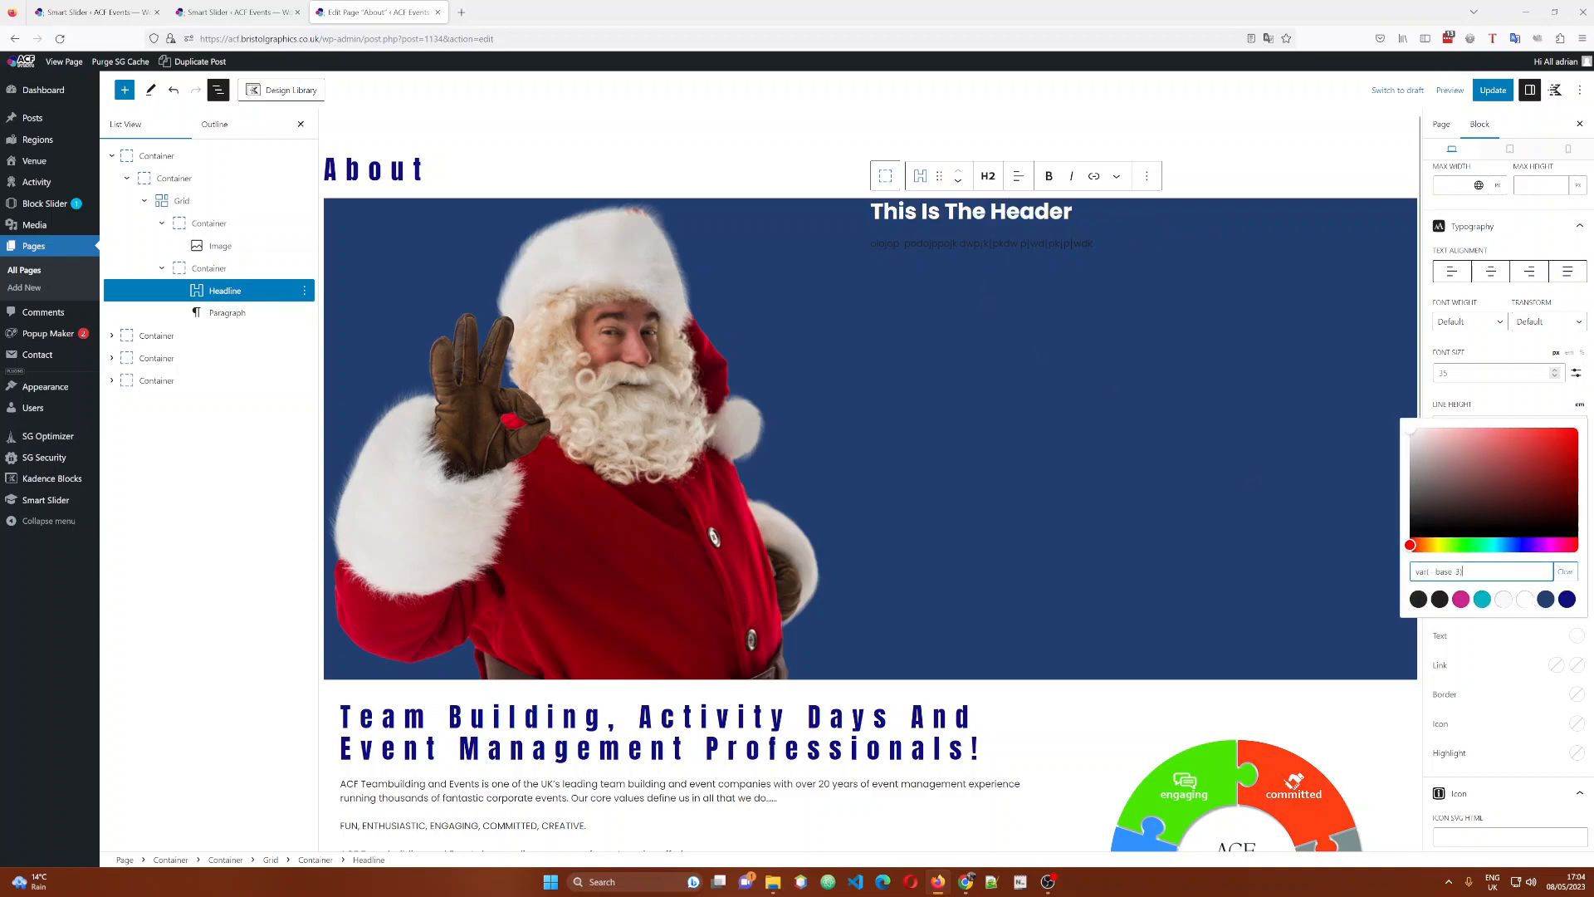
# Select the filler paragraph, the outermost container and the container nested inside it to review how the section is structured.
pyautogui.click(1027, 245)
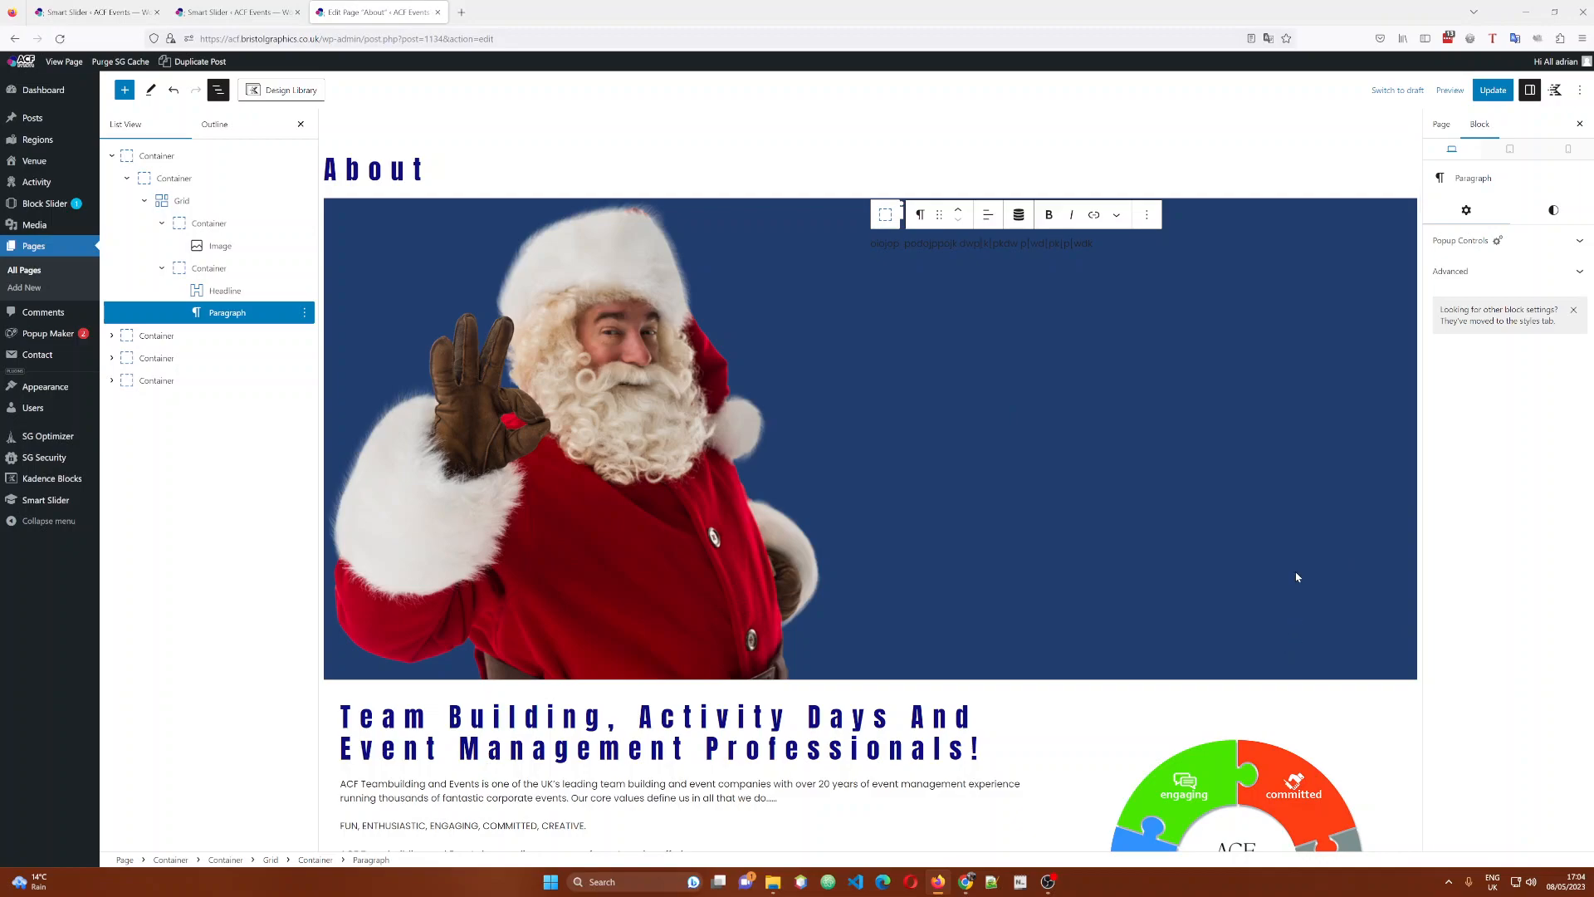
pyautogui.click(142, 157)
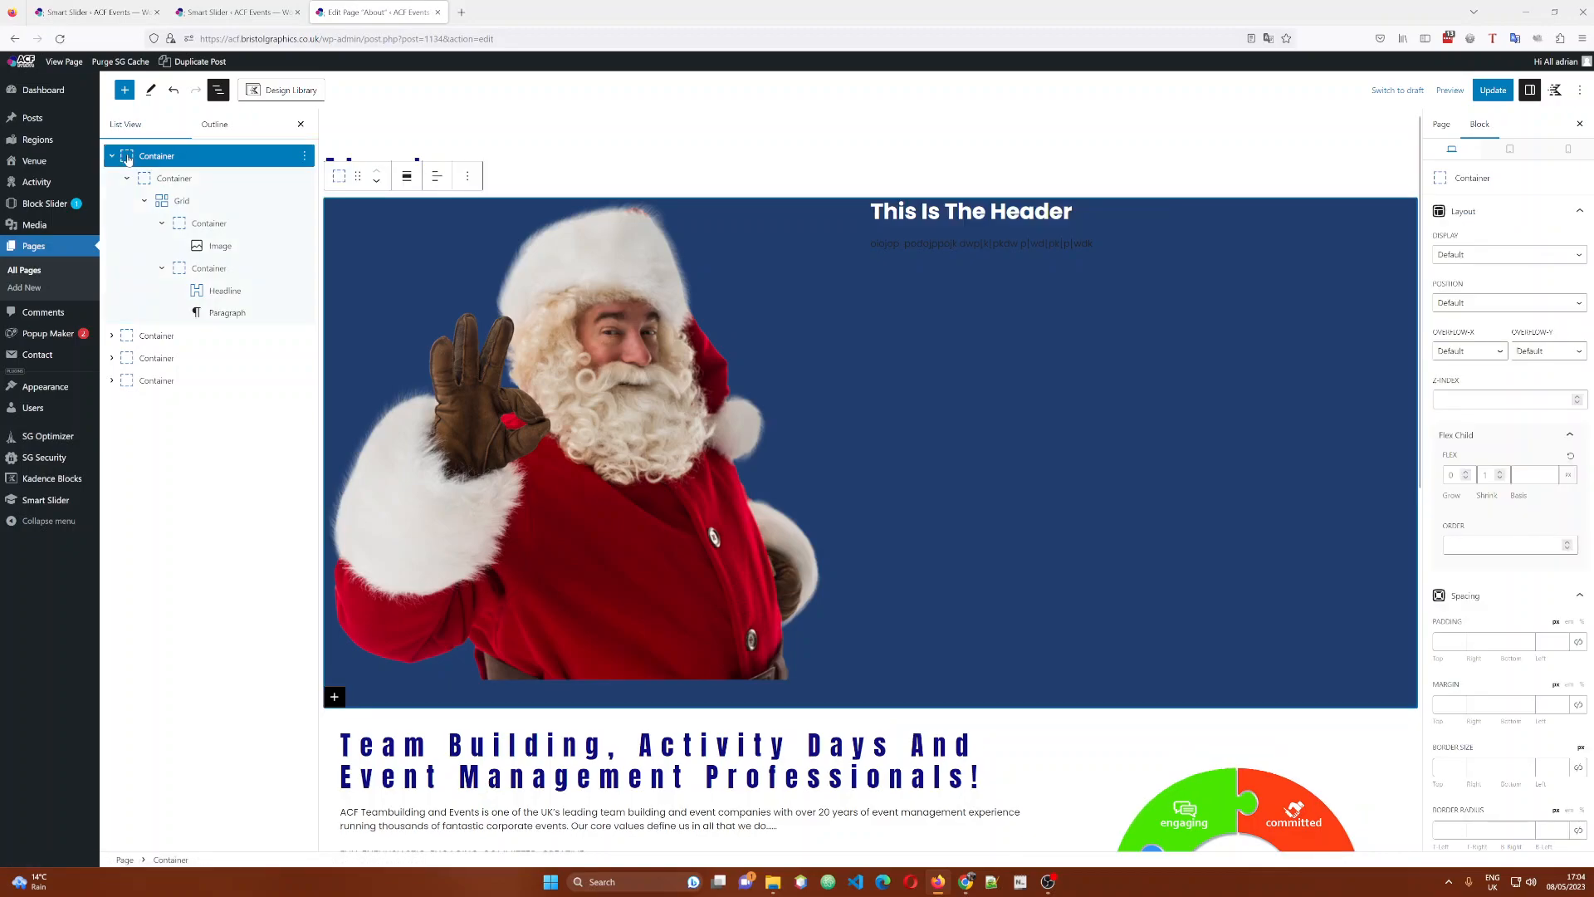
pyautogui.click(113, 158)
pyautogui.click(113, 158)
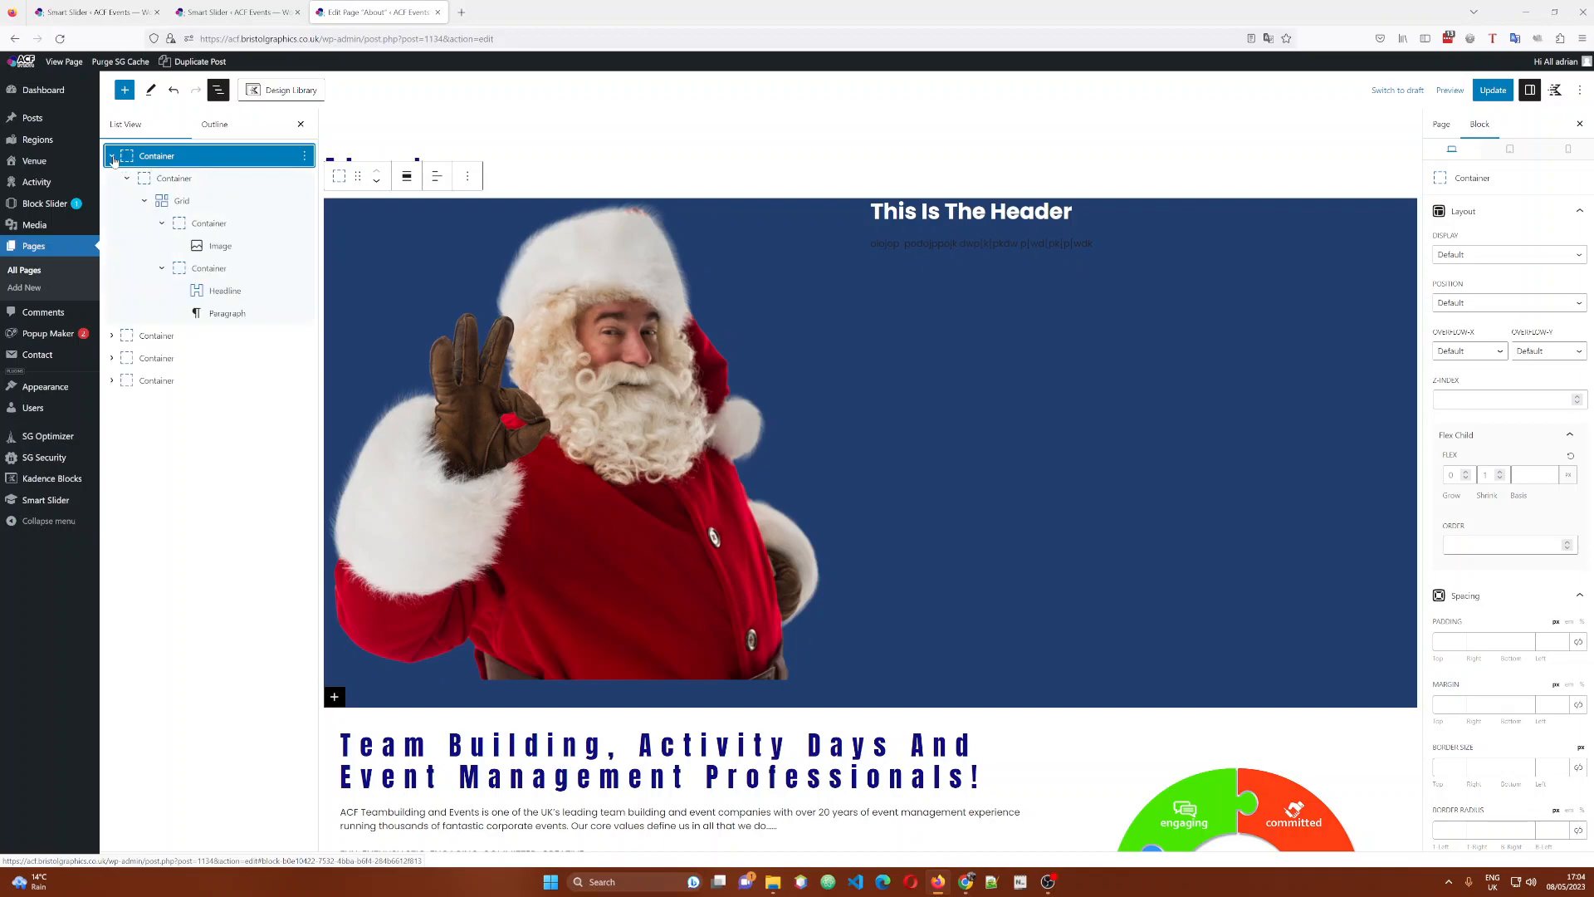
pyautogui.click(177, 179)
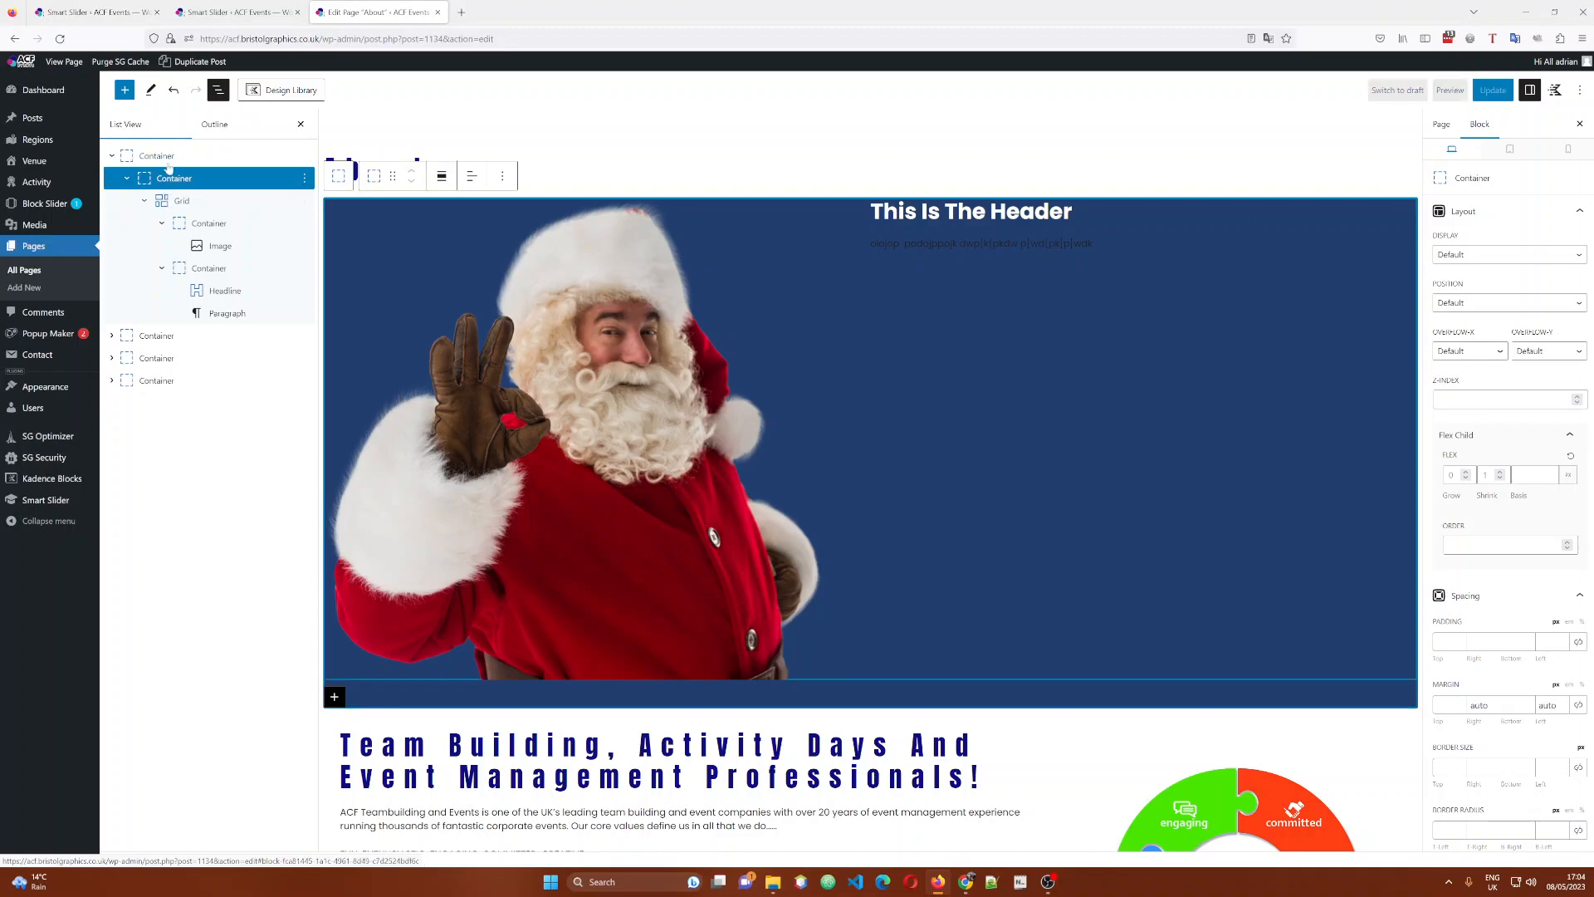
# Update the page, reload the public About page in Chrome and examine the Santa section against the content below it.
pyautogui.click(1494, 90)
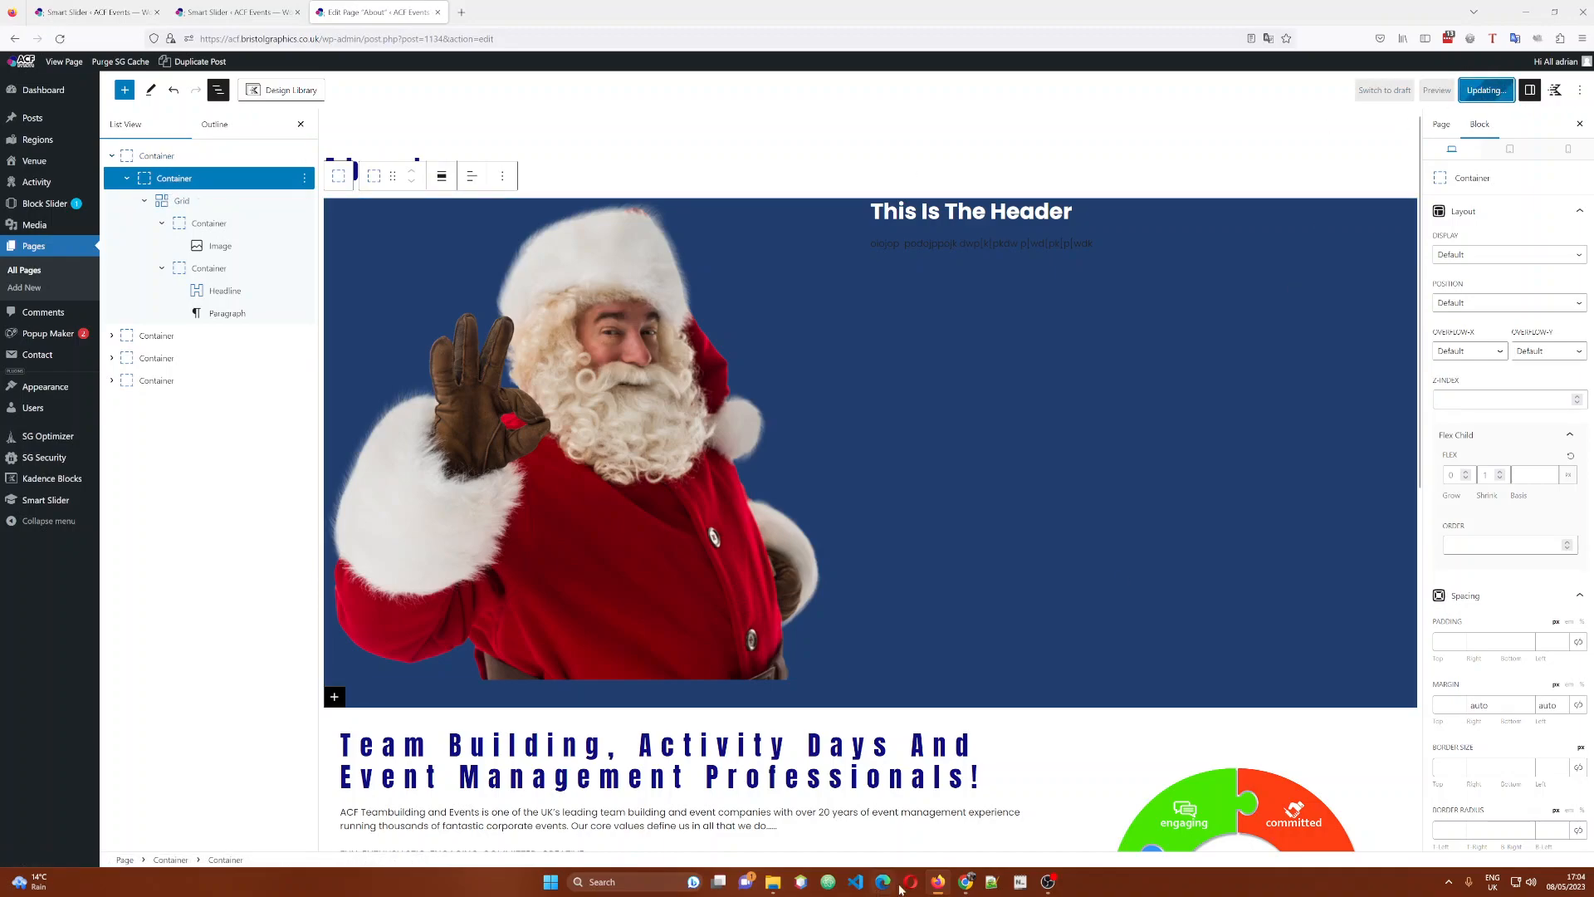
pyautogui.click(966, 882)
pyautogui.rightClick(73, 391)
pyautogui.click(113, 432)
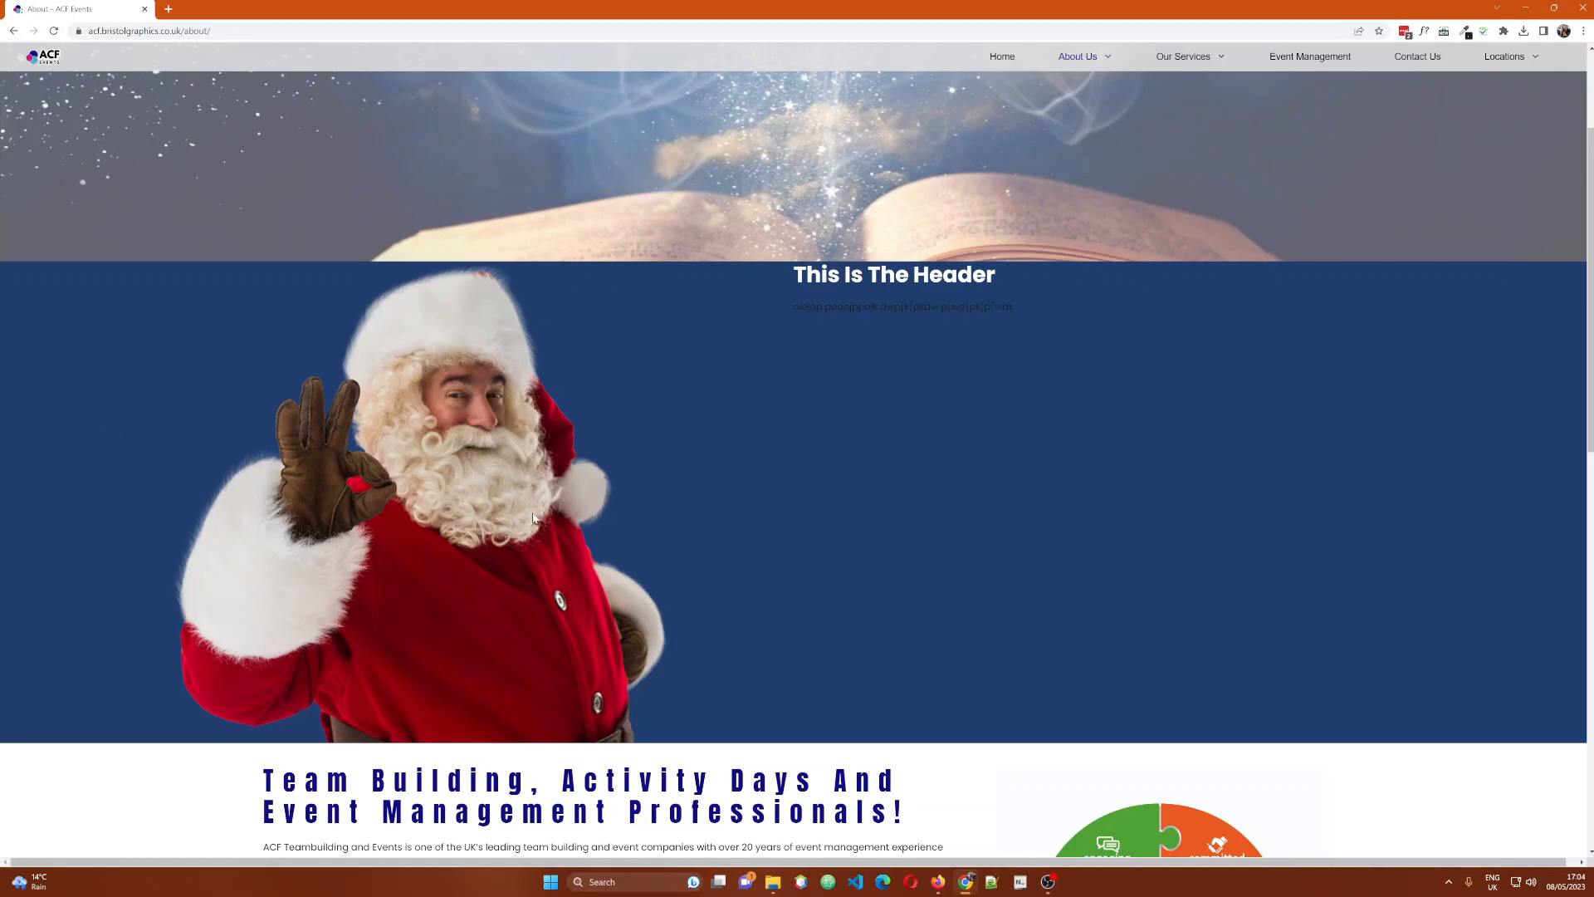
pyautogui.scroll(-2, 535, 510)
pyautogui.scroll(3, 582, 482)
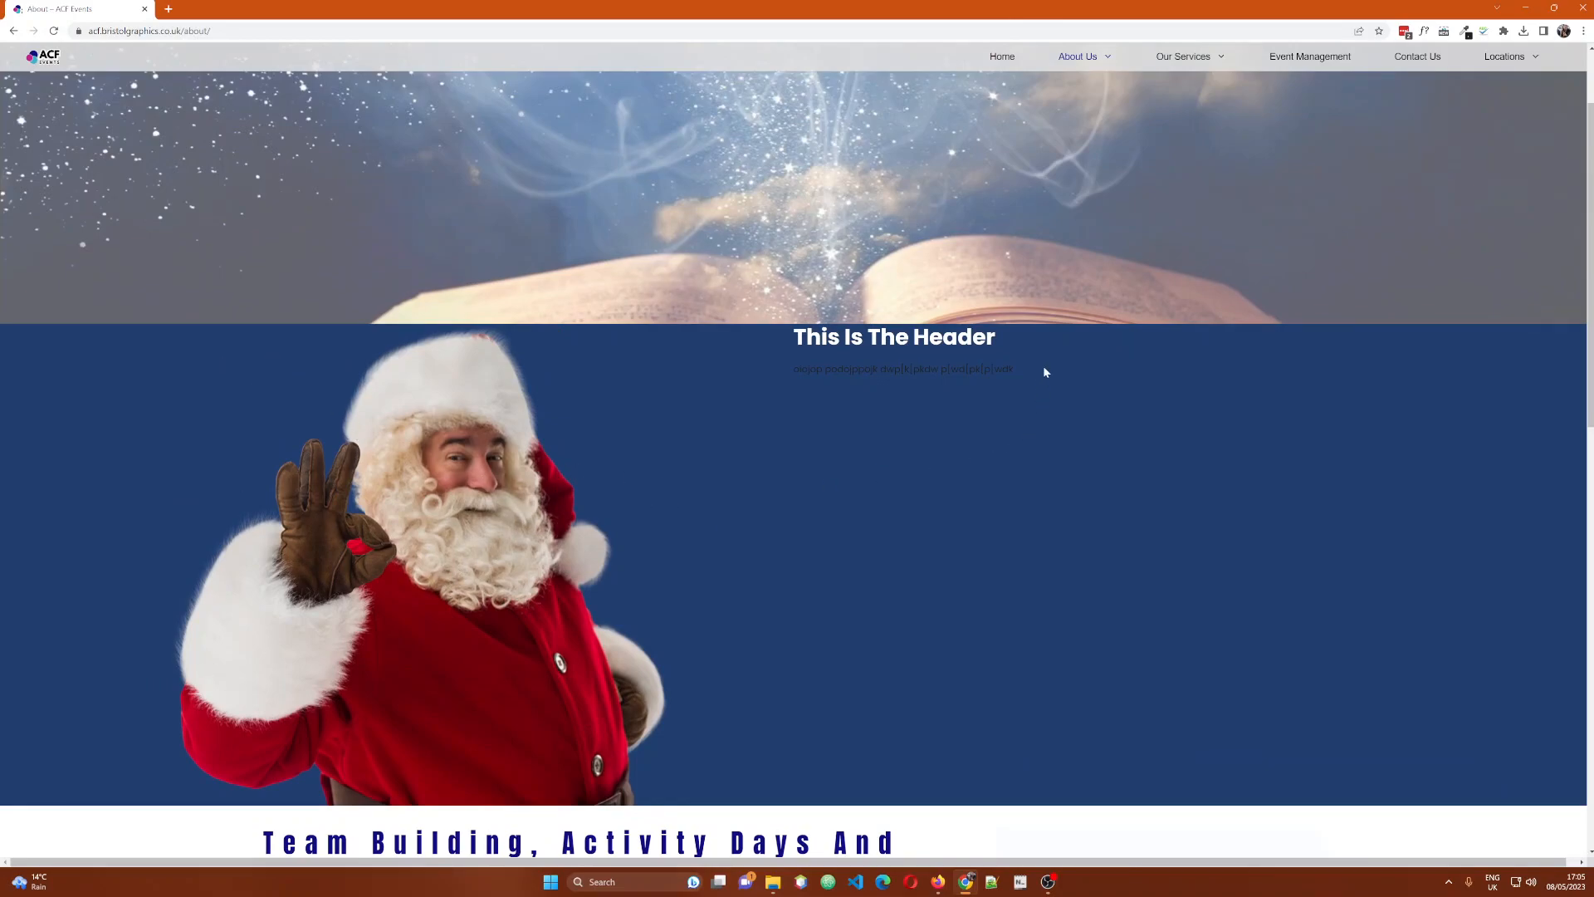
pyautogui.scroll(-2, 1044, 377)
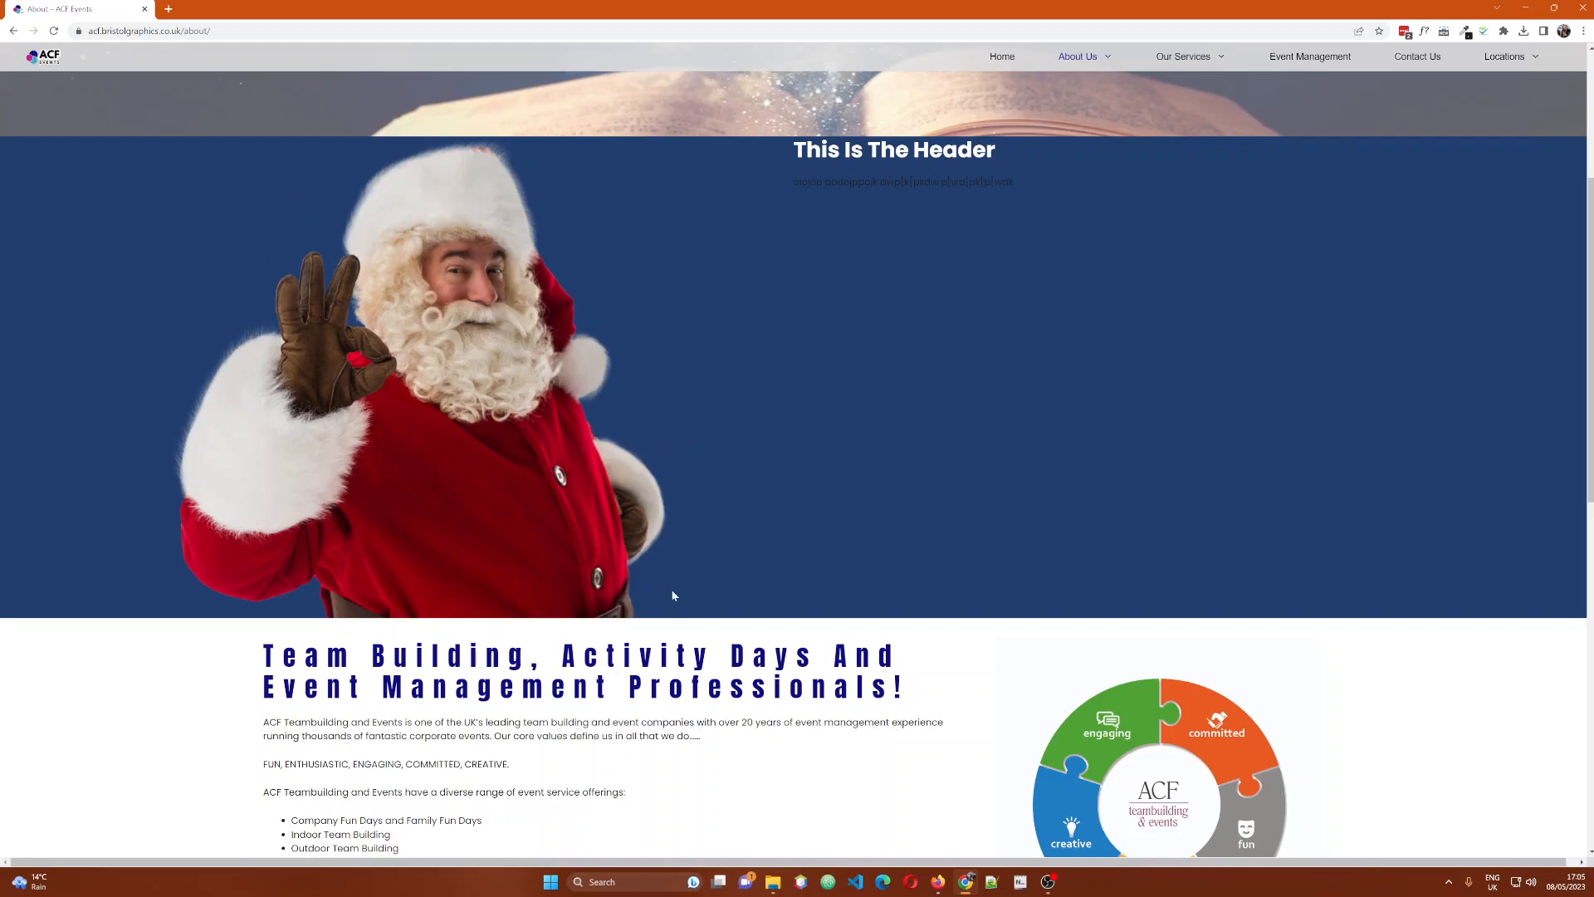
pyautogui.scroll(-2, 298, 593)
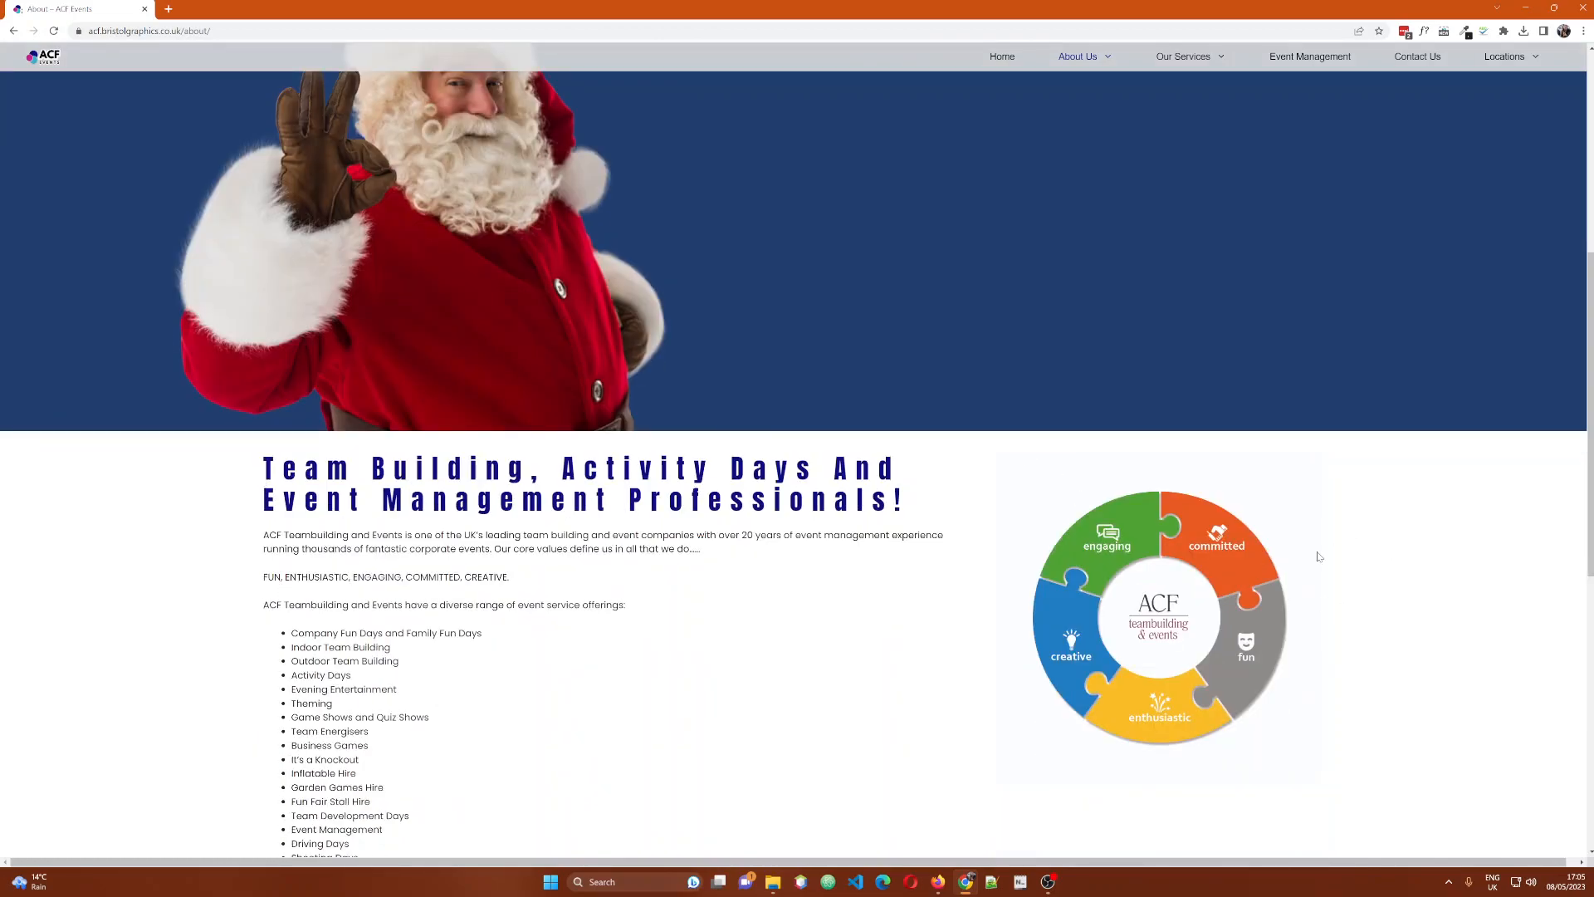
pyautogui.scroll(4, 715, 592)
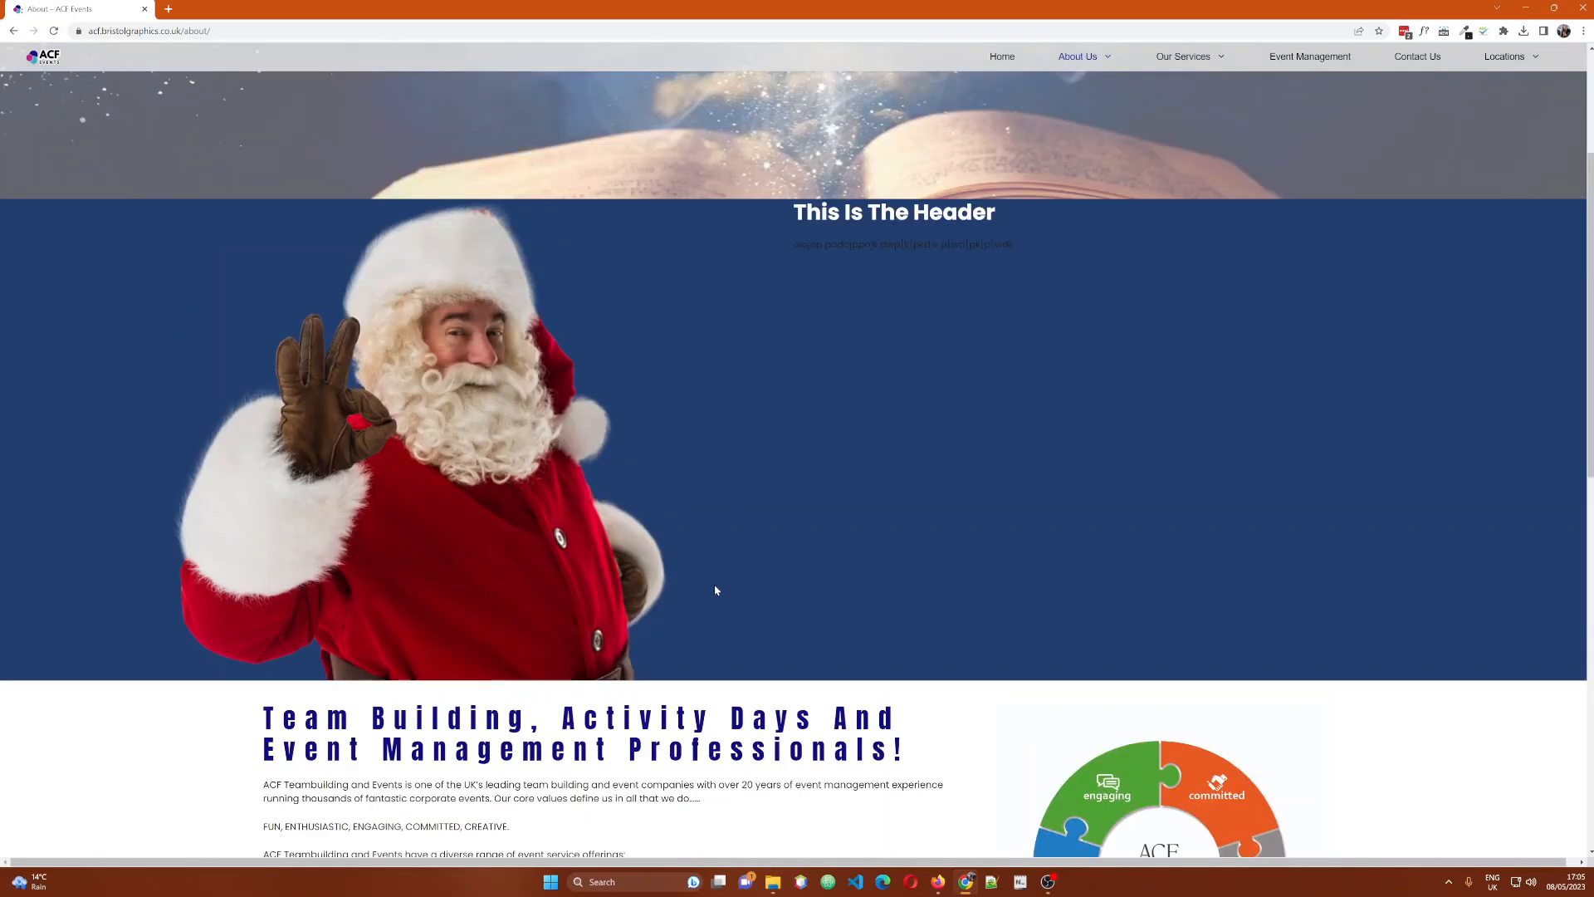
pyautogui.scroll(-3, 701, 544)
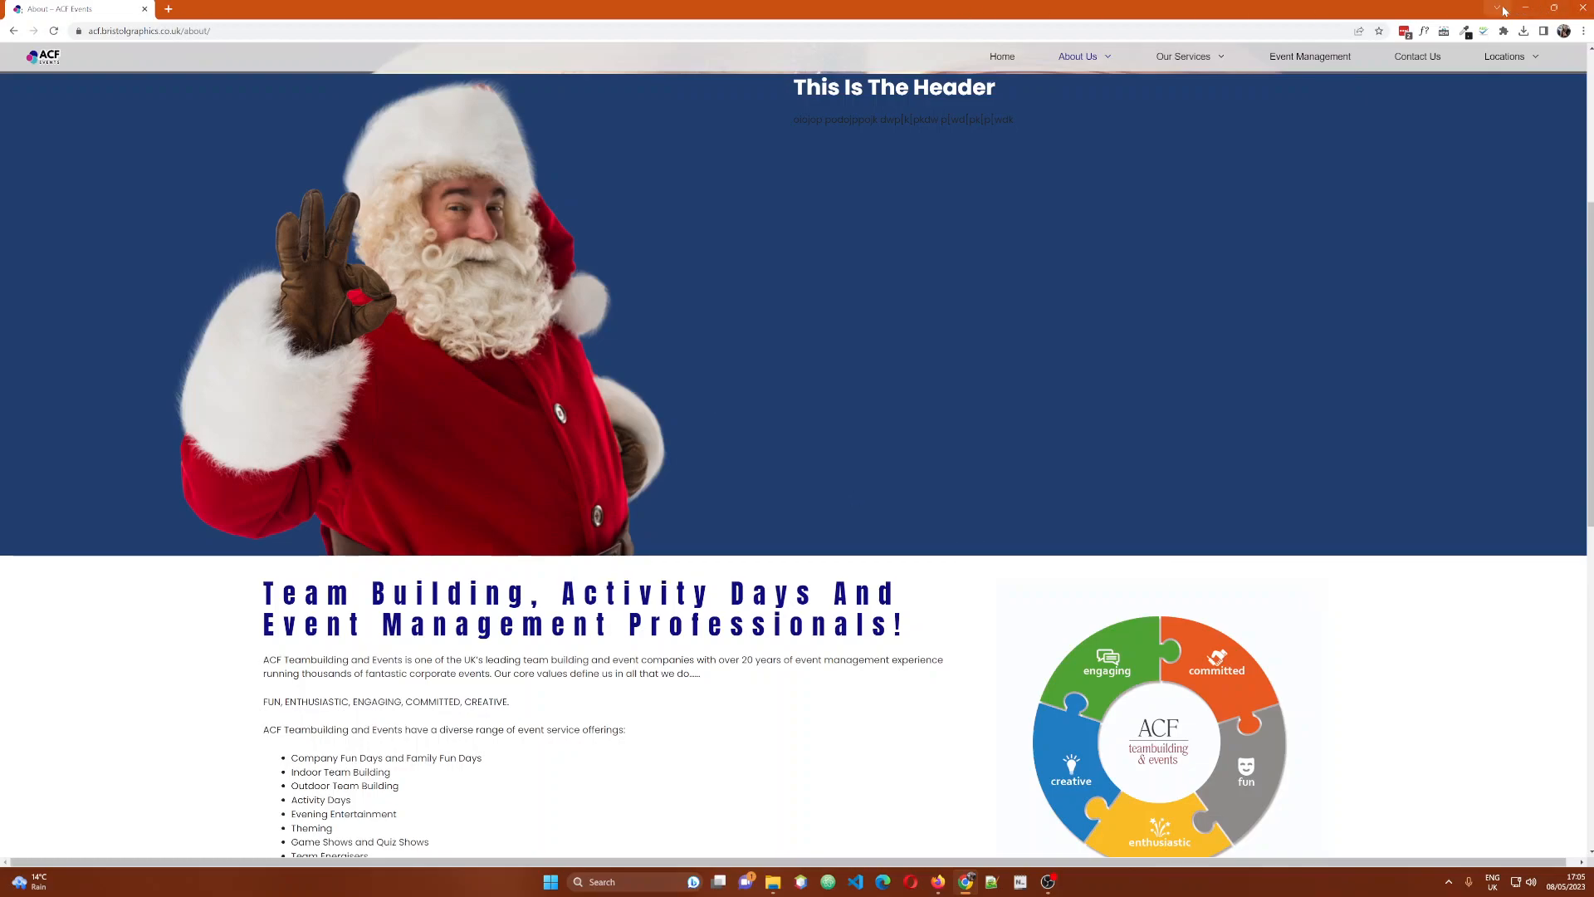
# Back in the Firefox editor, replace the nested container's global max width with a custom value of 1700.
pyautogui.click(937, 882)
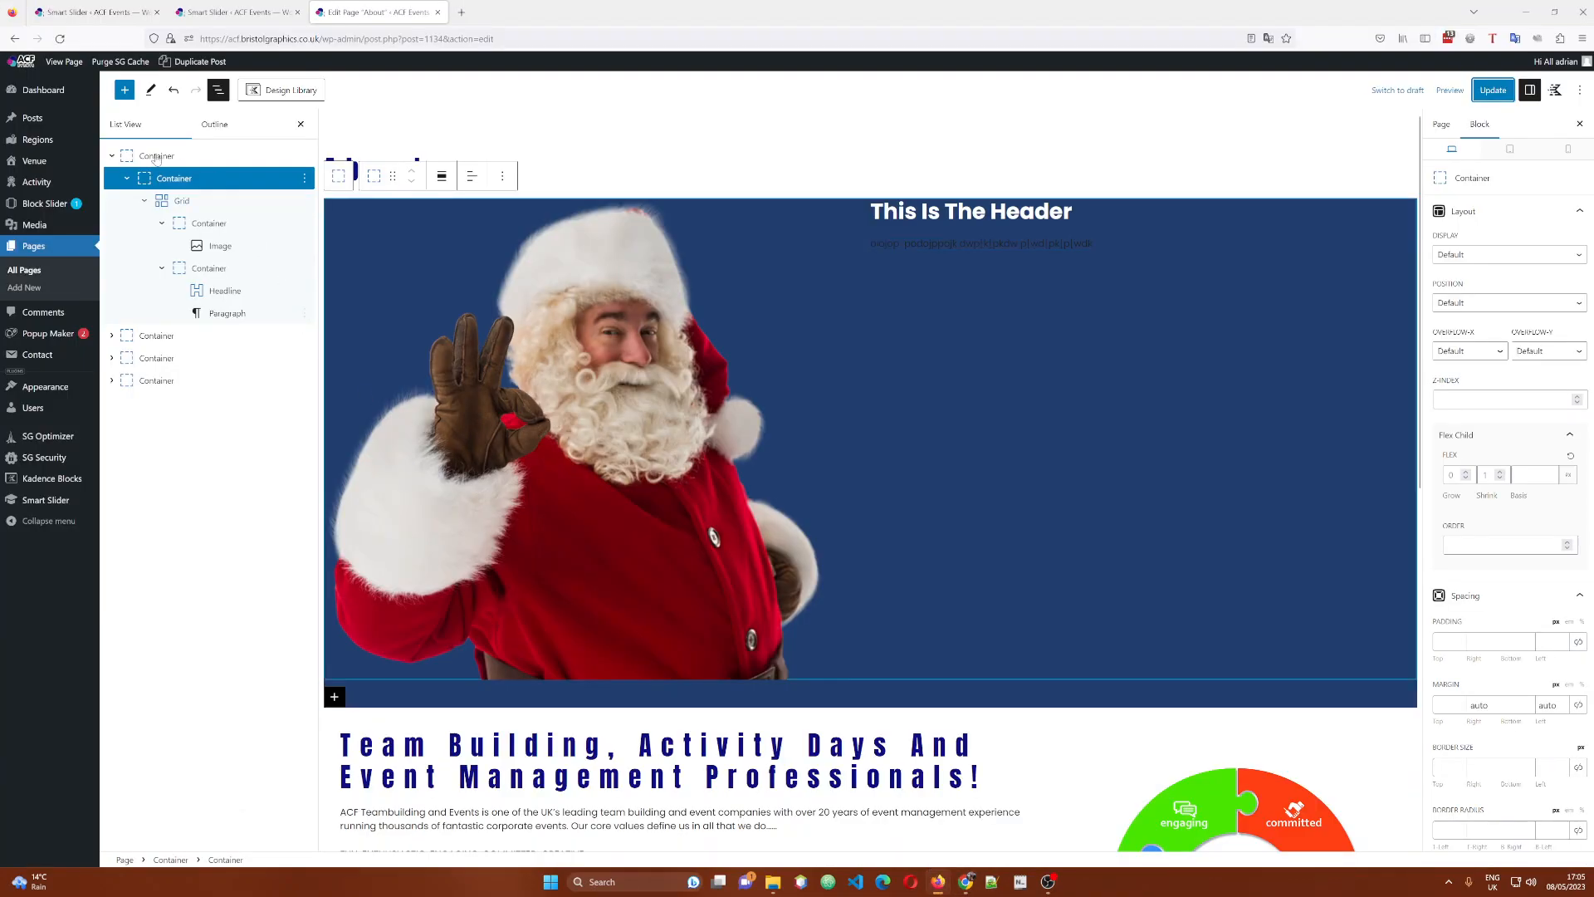
pyautogui.click(155, 158)
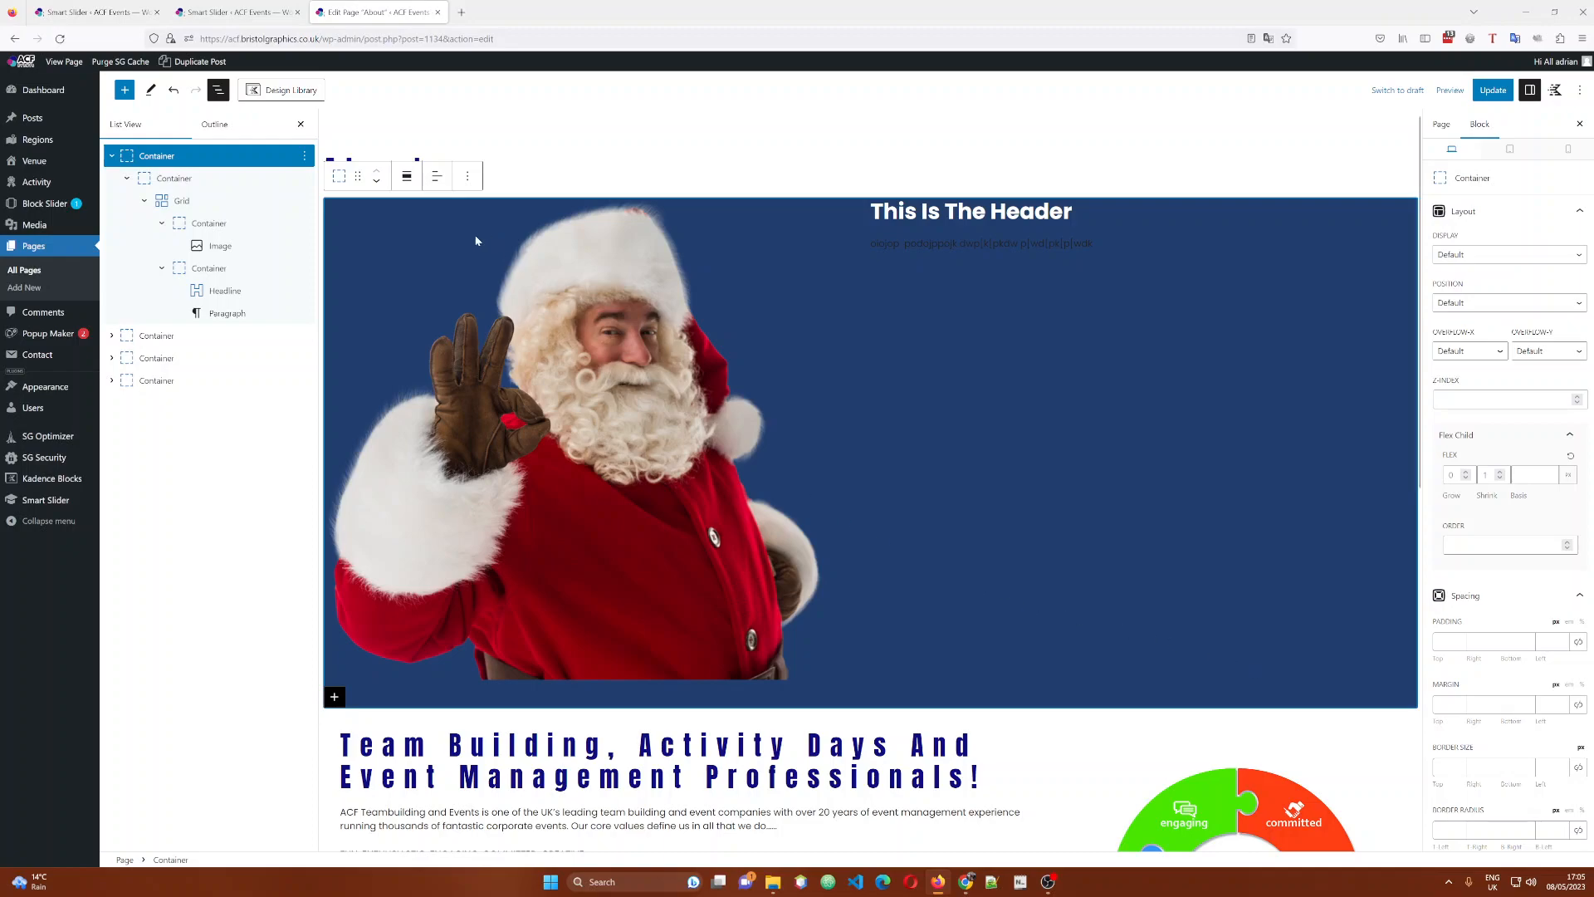
pyautogui.click(150, 180)
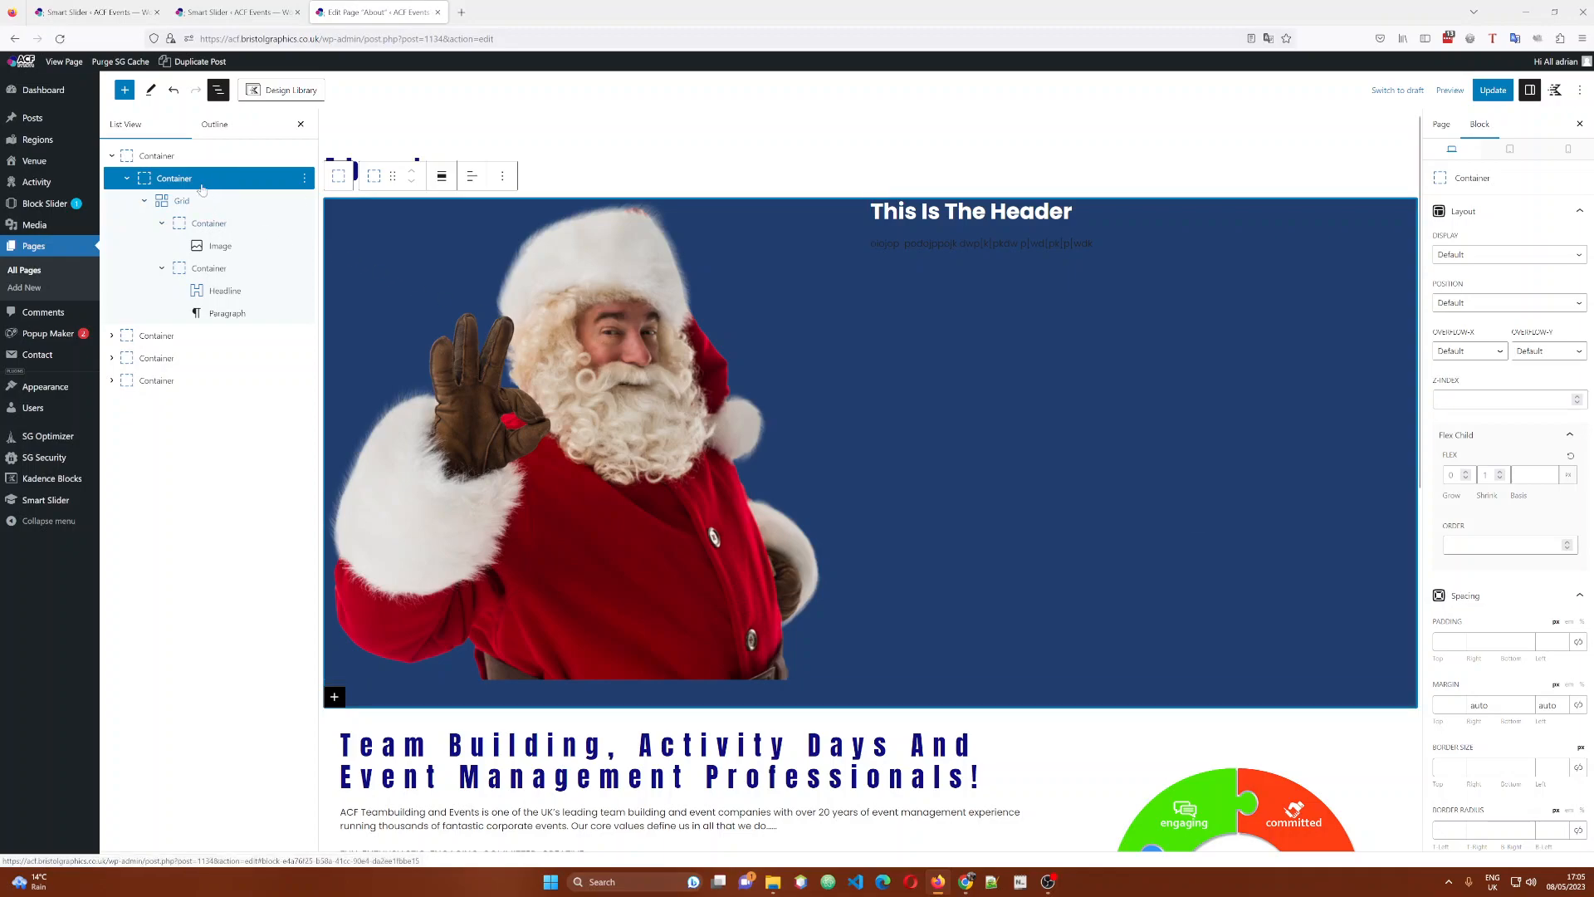
pyautogui.click(157, 179)
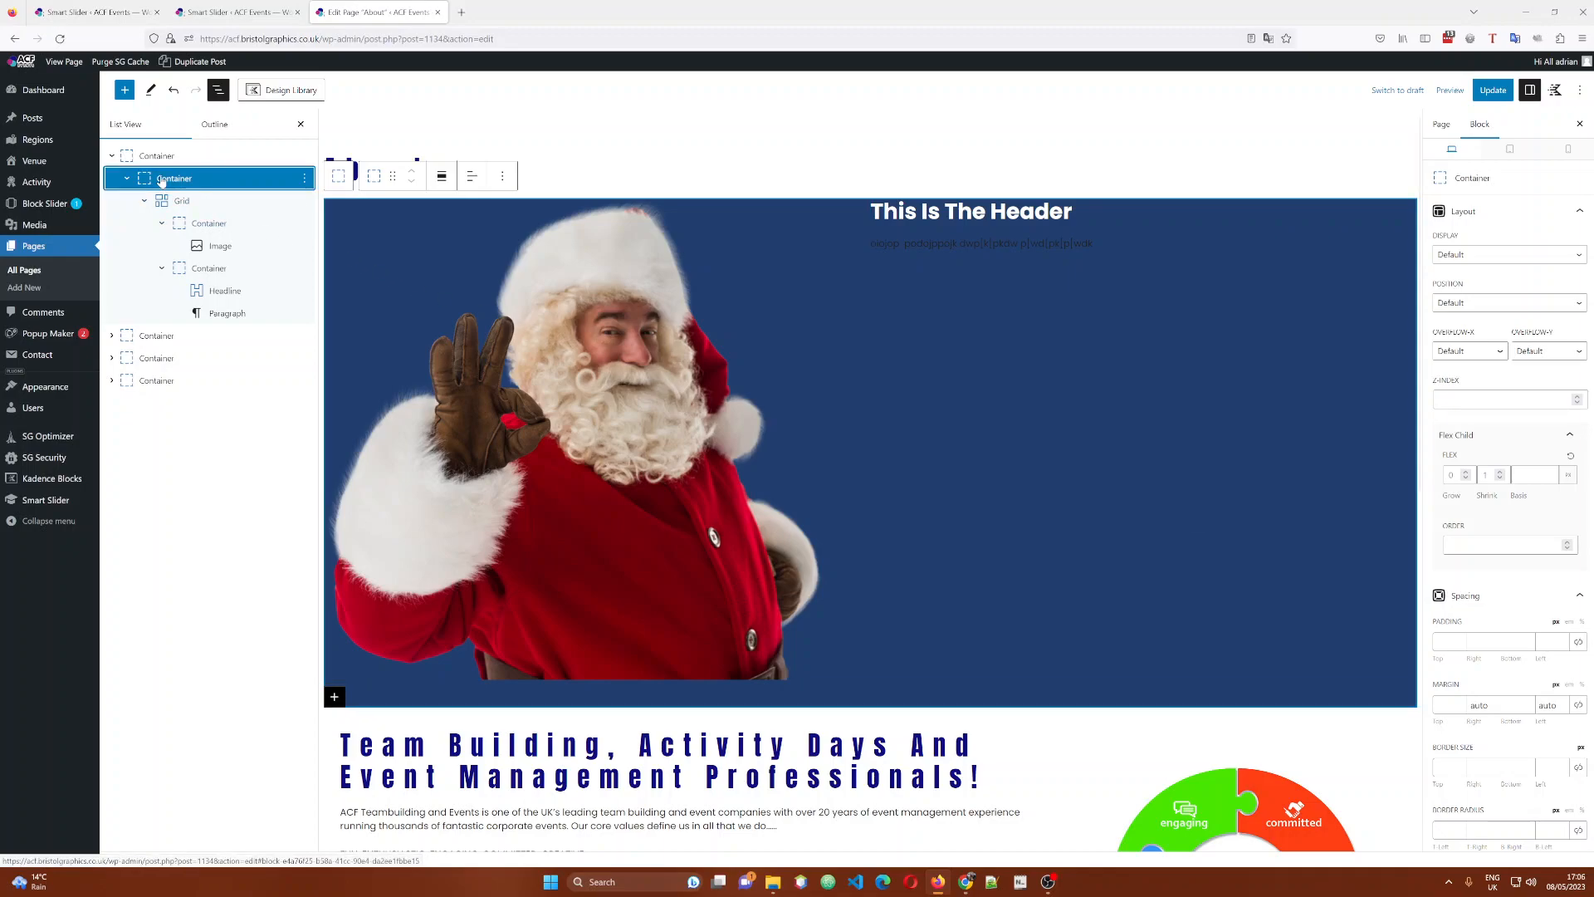
pyautogui.scroll(-5, 1511, 567)
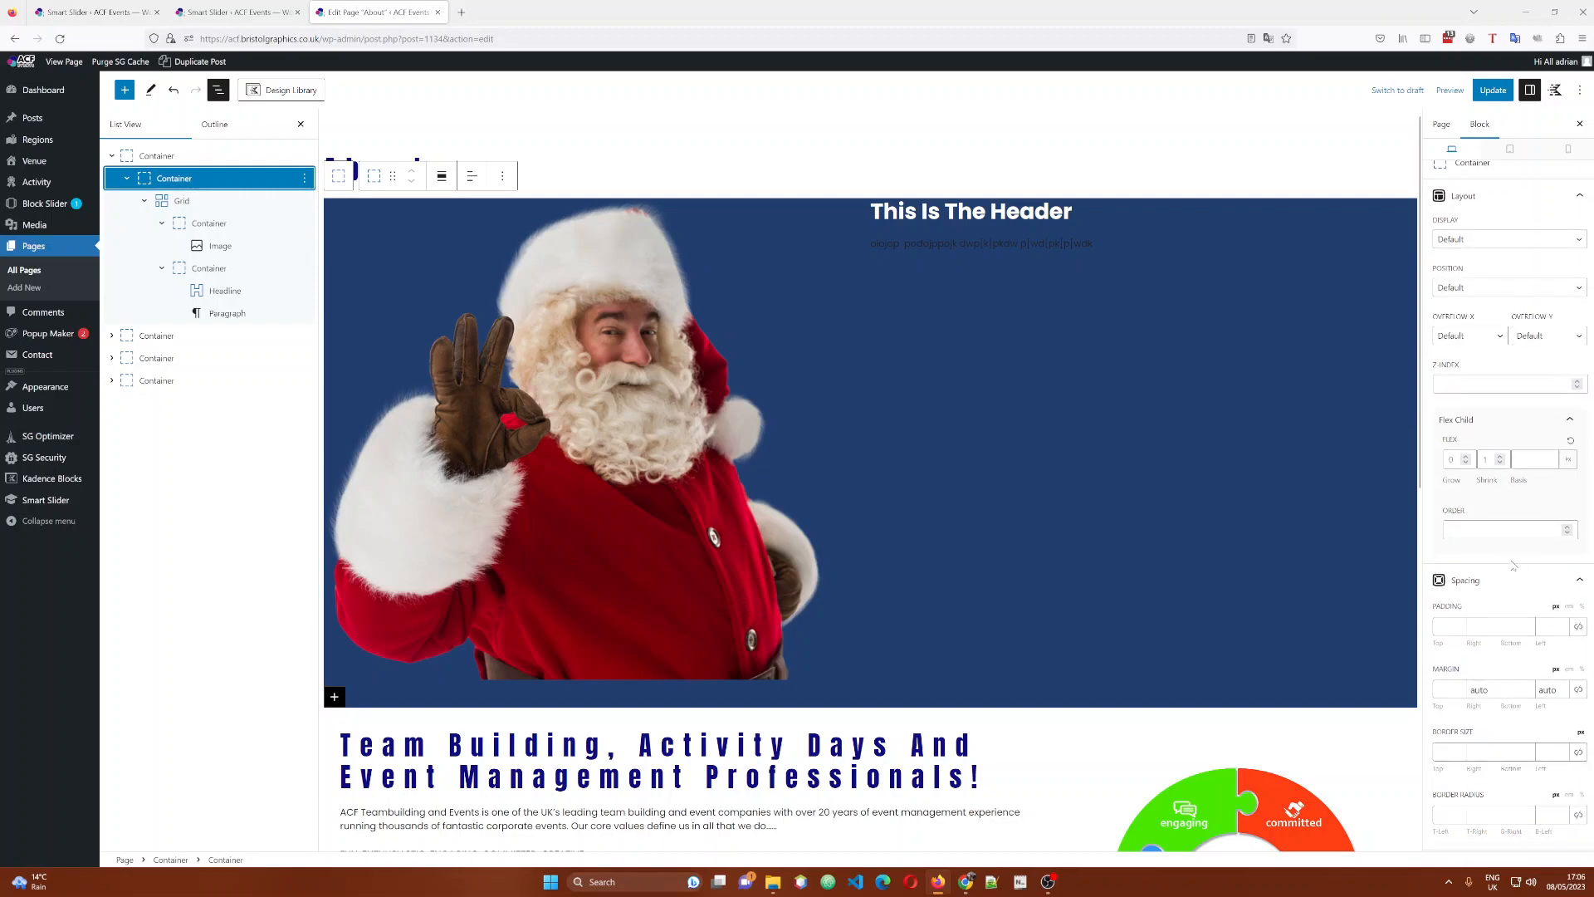
pyautogui.scroll(-5, 1512, 567)
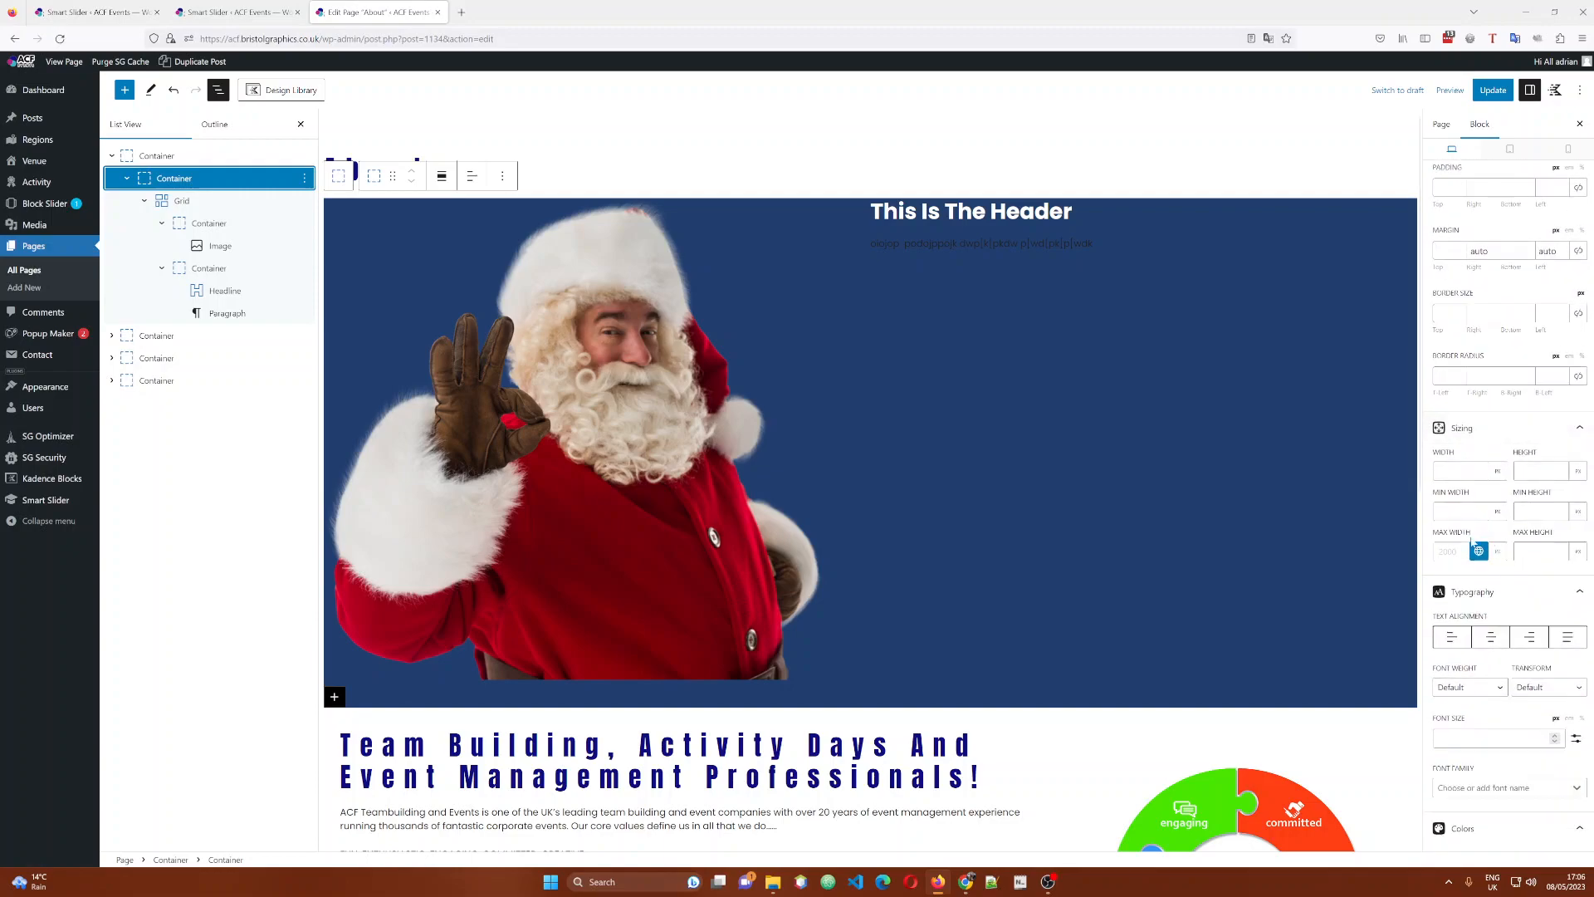
pyautogui.click(1479, 552)
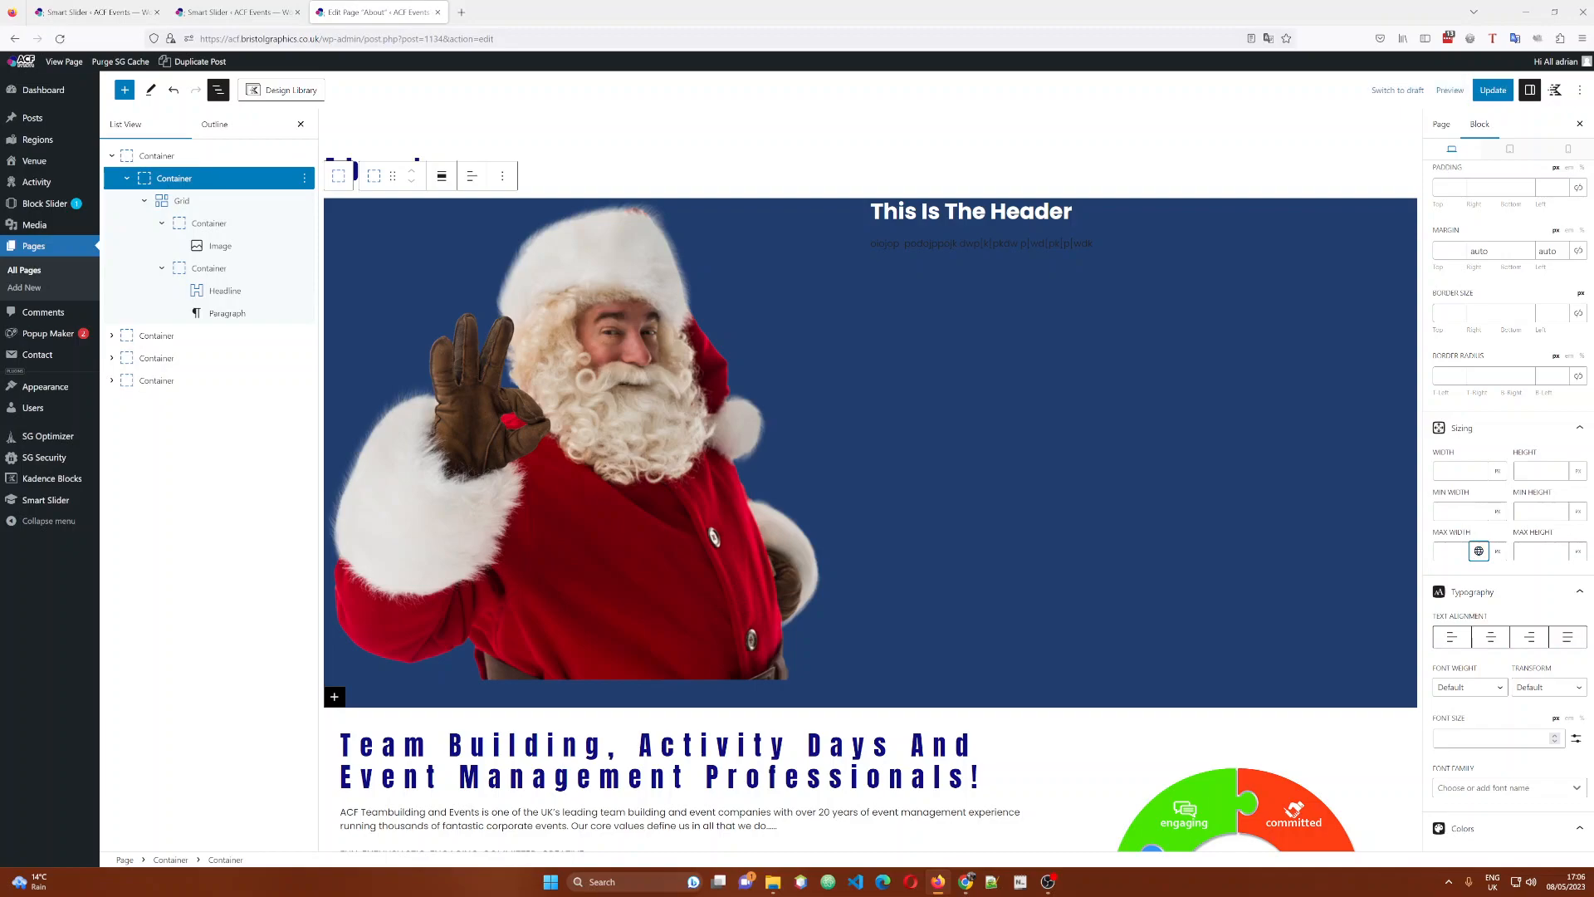
pyautogui.write('1700')
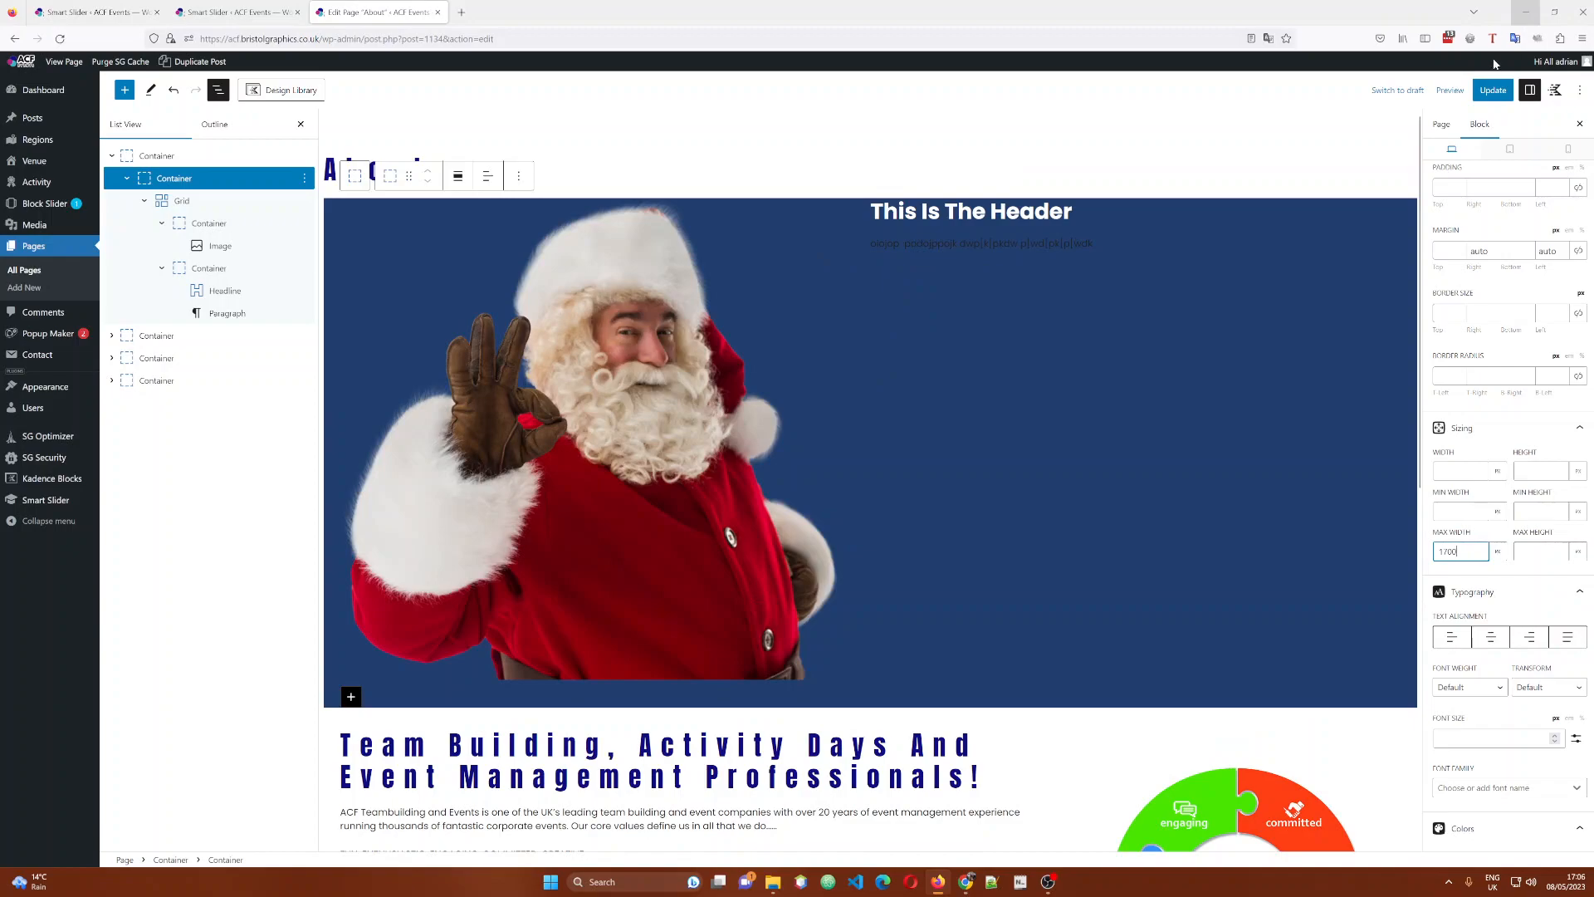
# Save the container width change, reload the public About page in Chrome and check how the section's content lines up.
pyautogui.click(1492, 91)
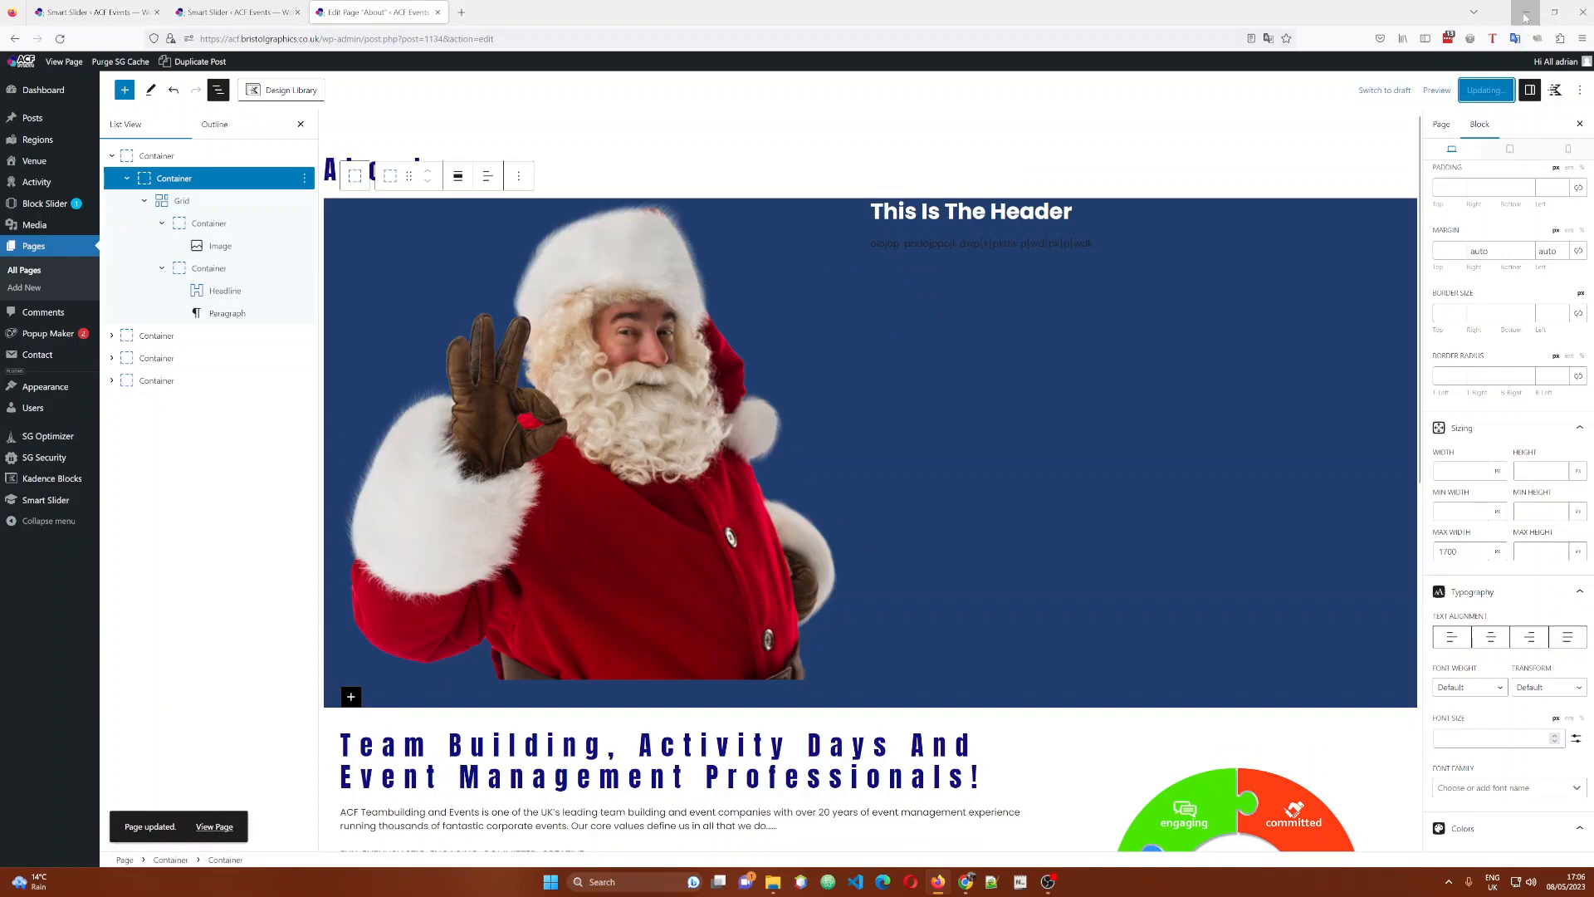
pyautogui.click(1525, 14)
pyautogui.rightClick(77, 676)
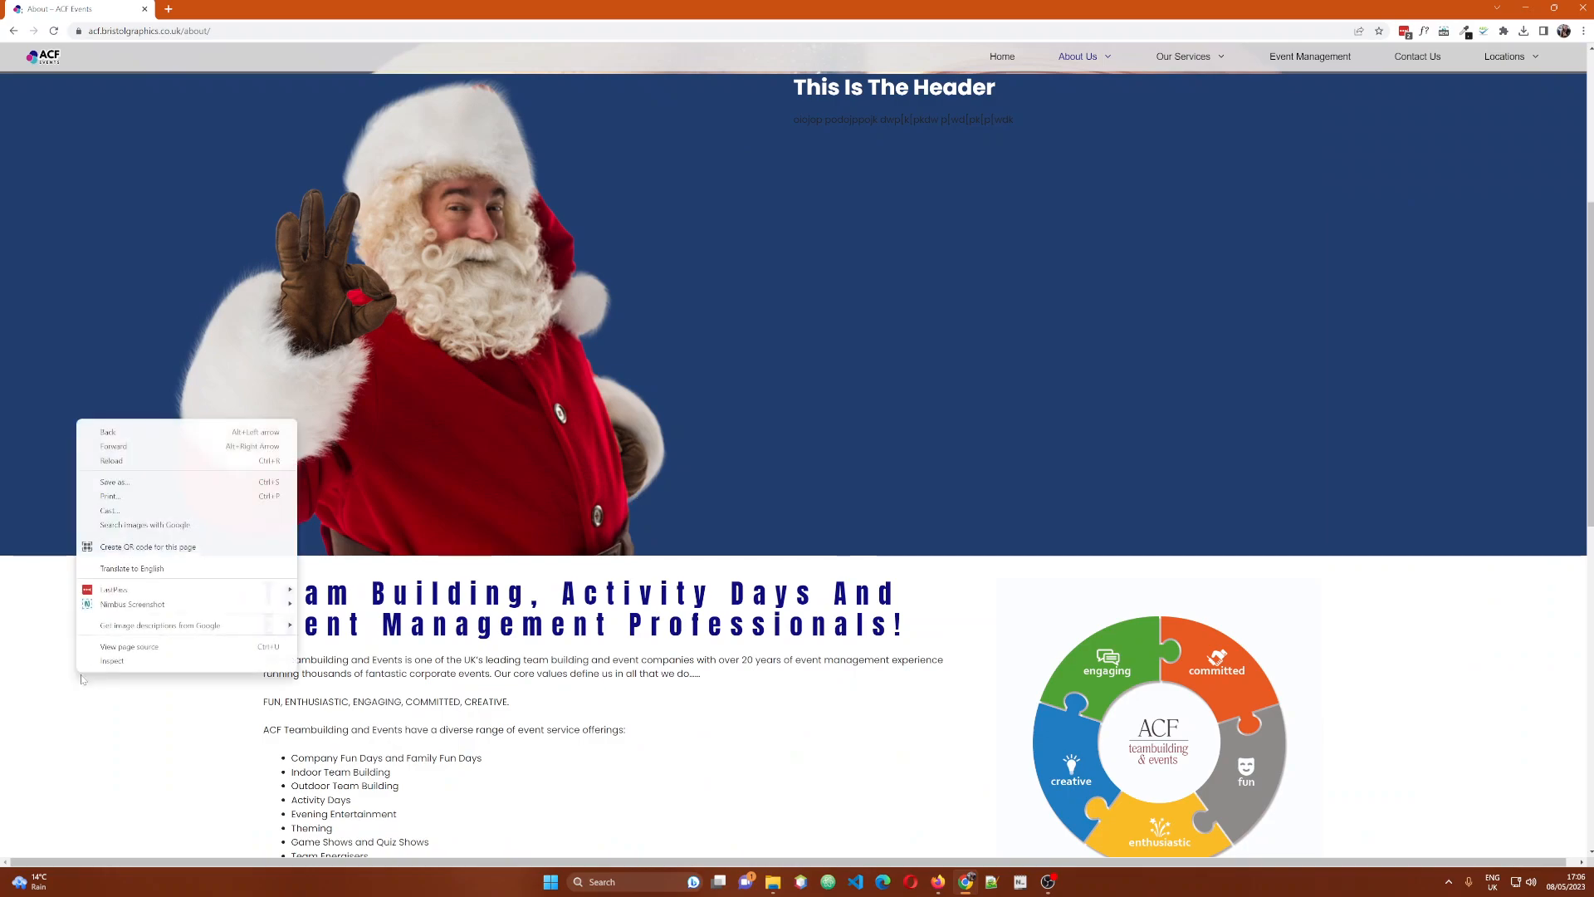
pyautogui.click(491, 611)
pyautogui.moveTo(491, 615); pyautogui.dragTo(481, 620)
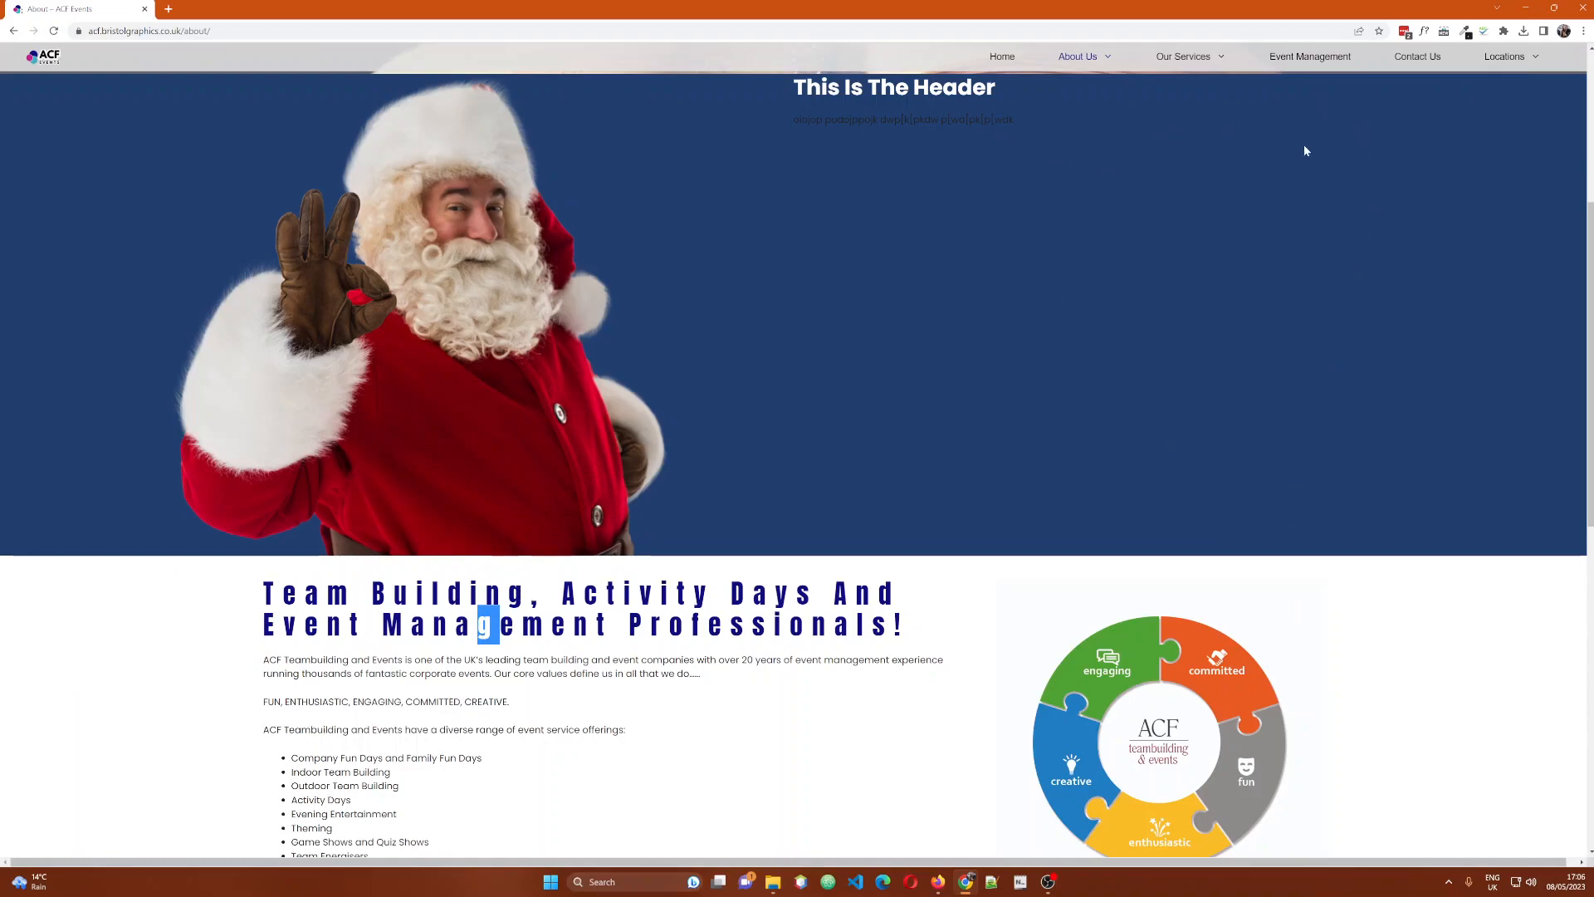
pyautogui.rightClick(159, 358)
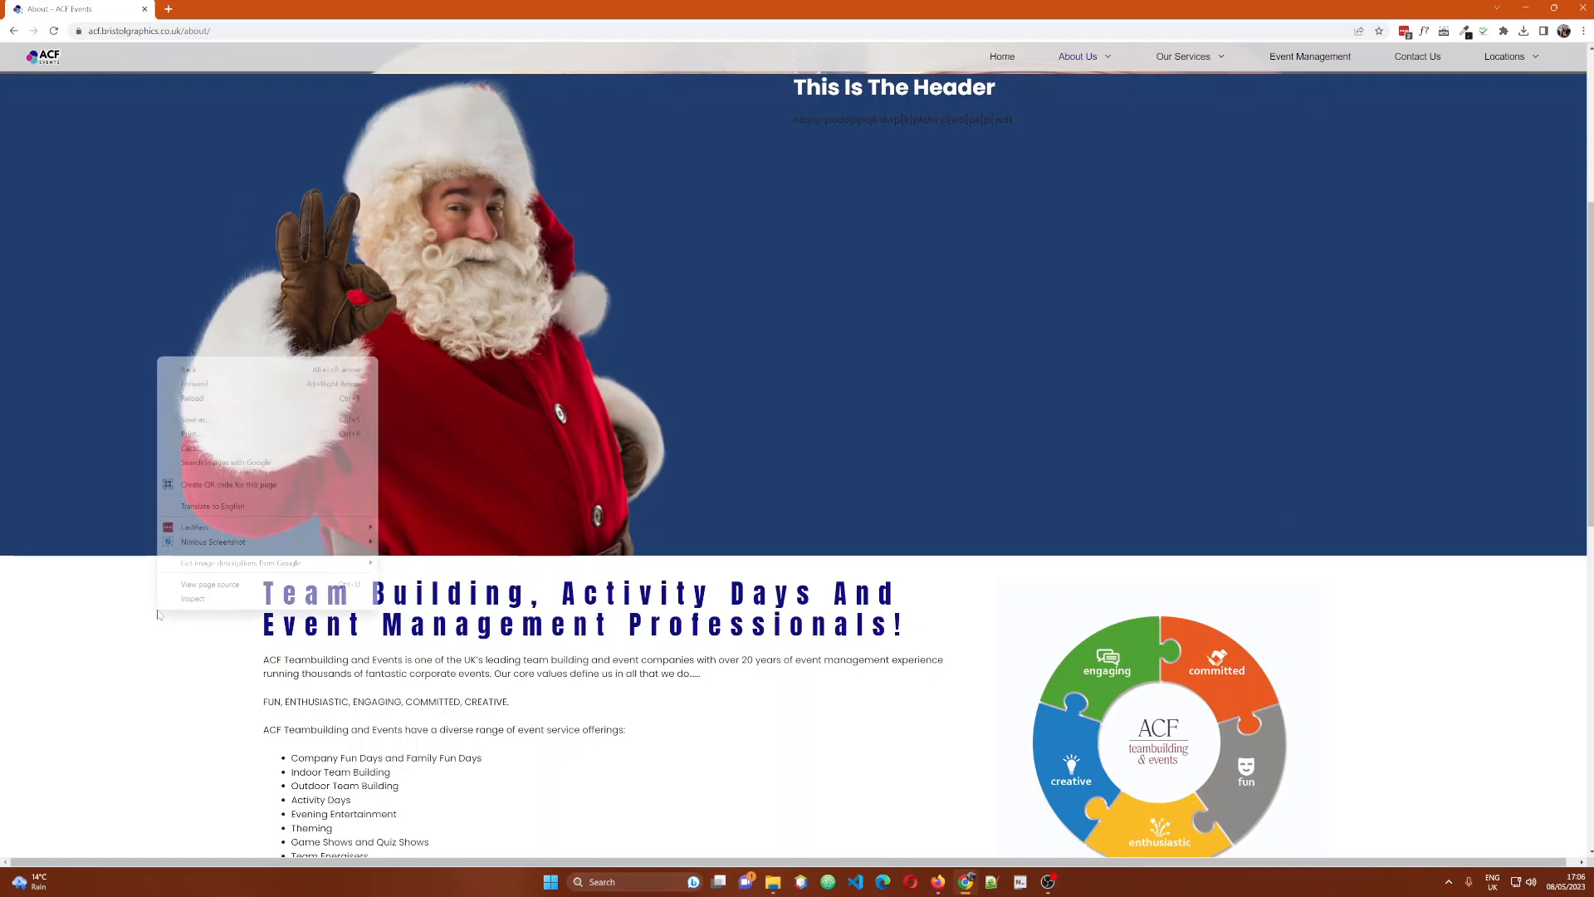
pyautogui.click(193, 400)
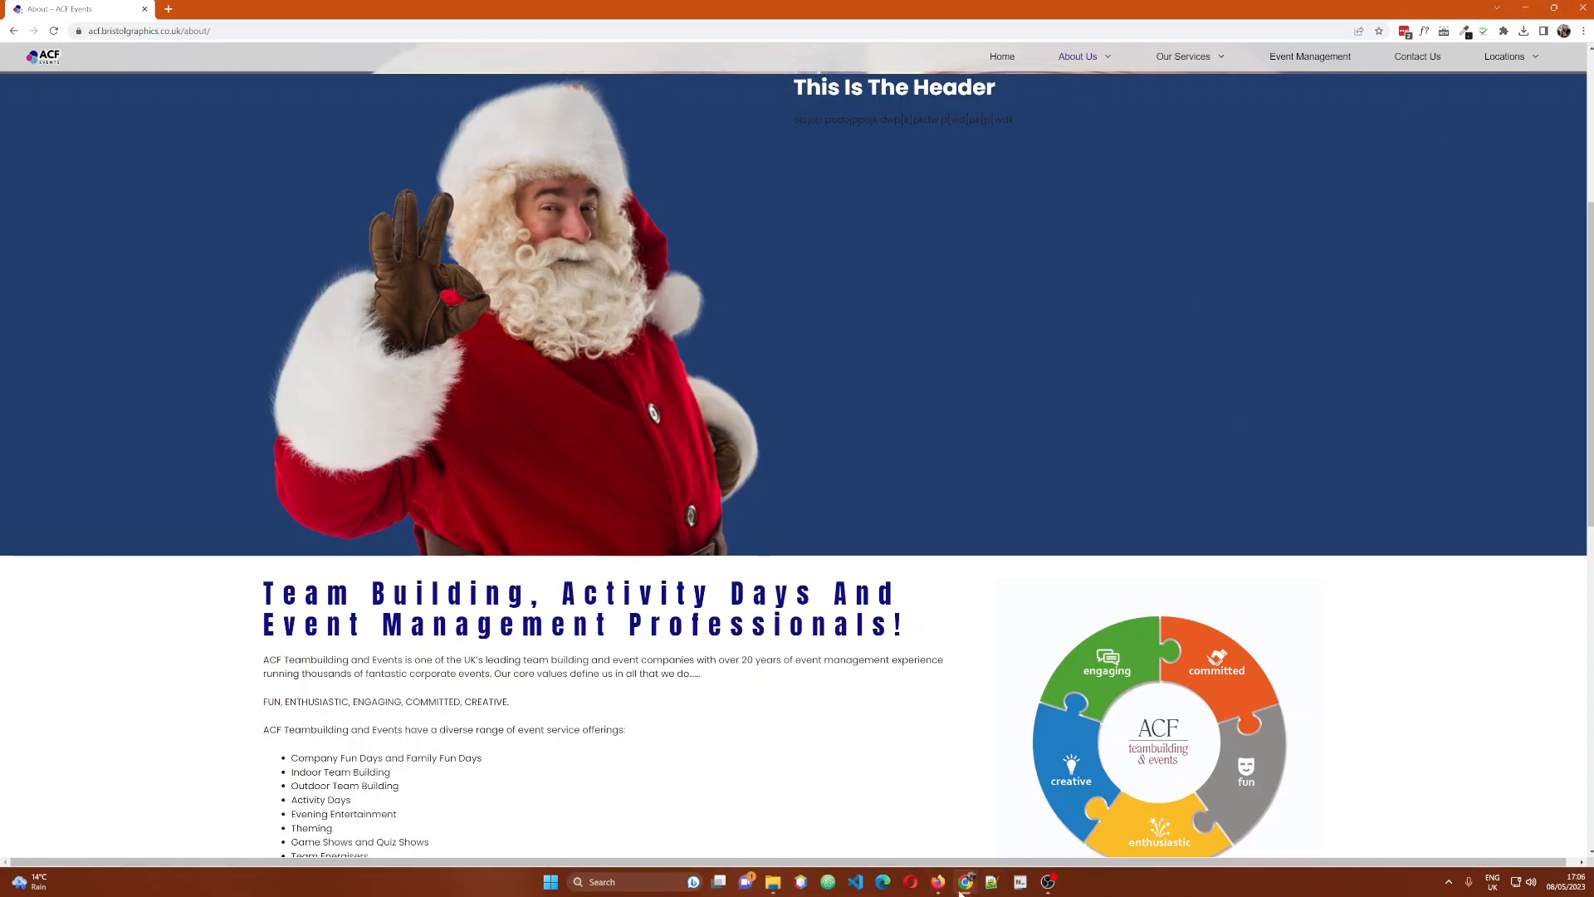
pyautogui.moveTo(938, 885)
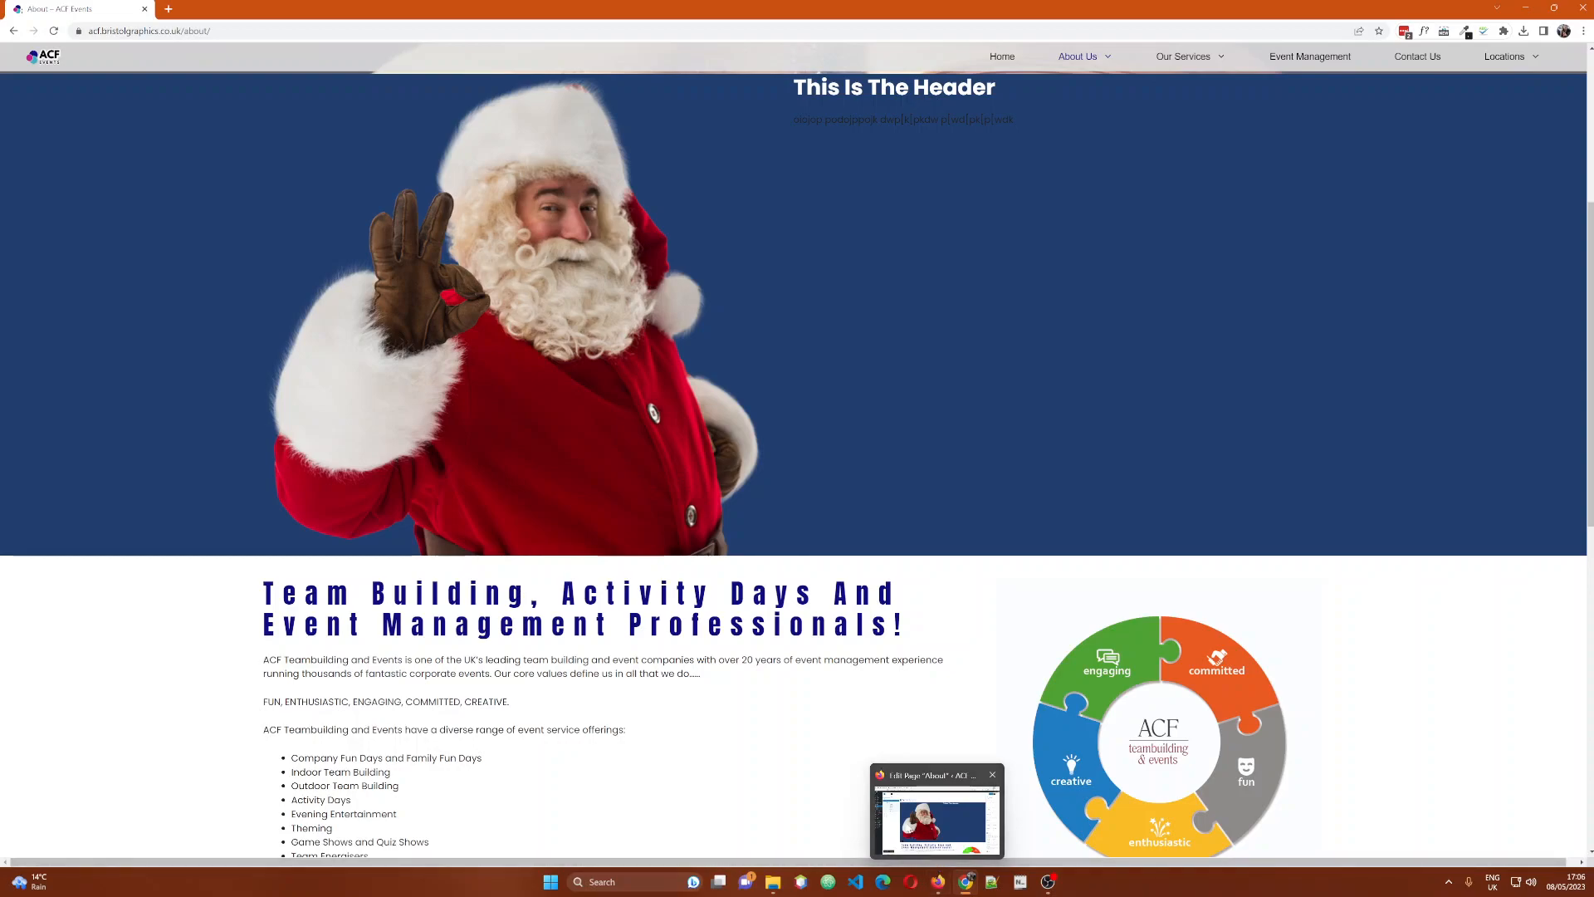
pyautogui.click(937, 823)
pyautogui.hotkey('alt', 'Tab')
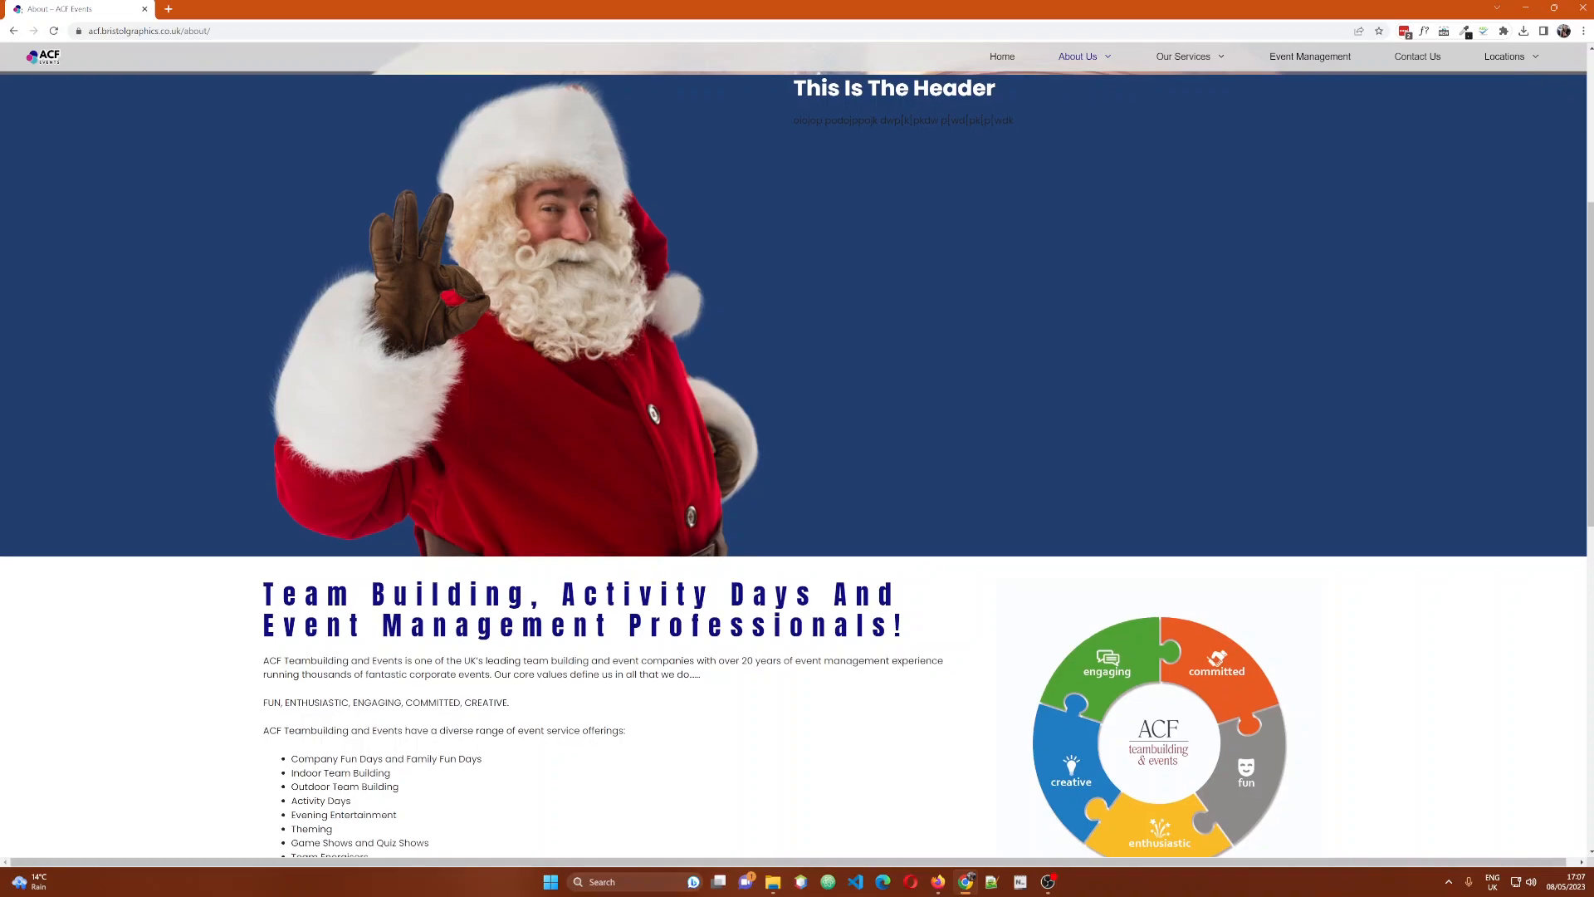
pyautogui.scroll(2, 664, 674)
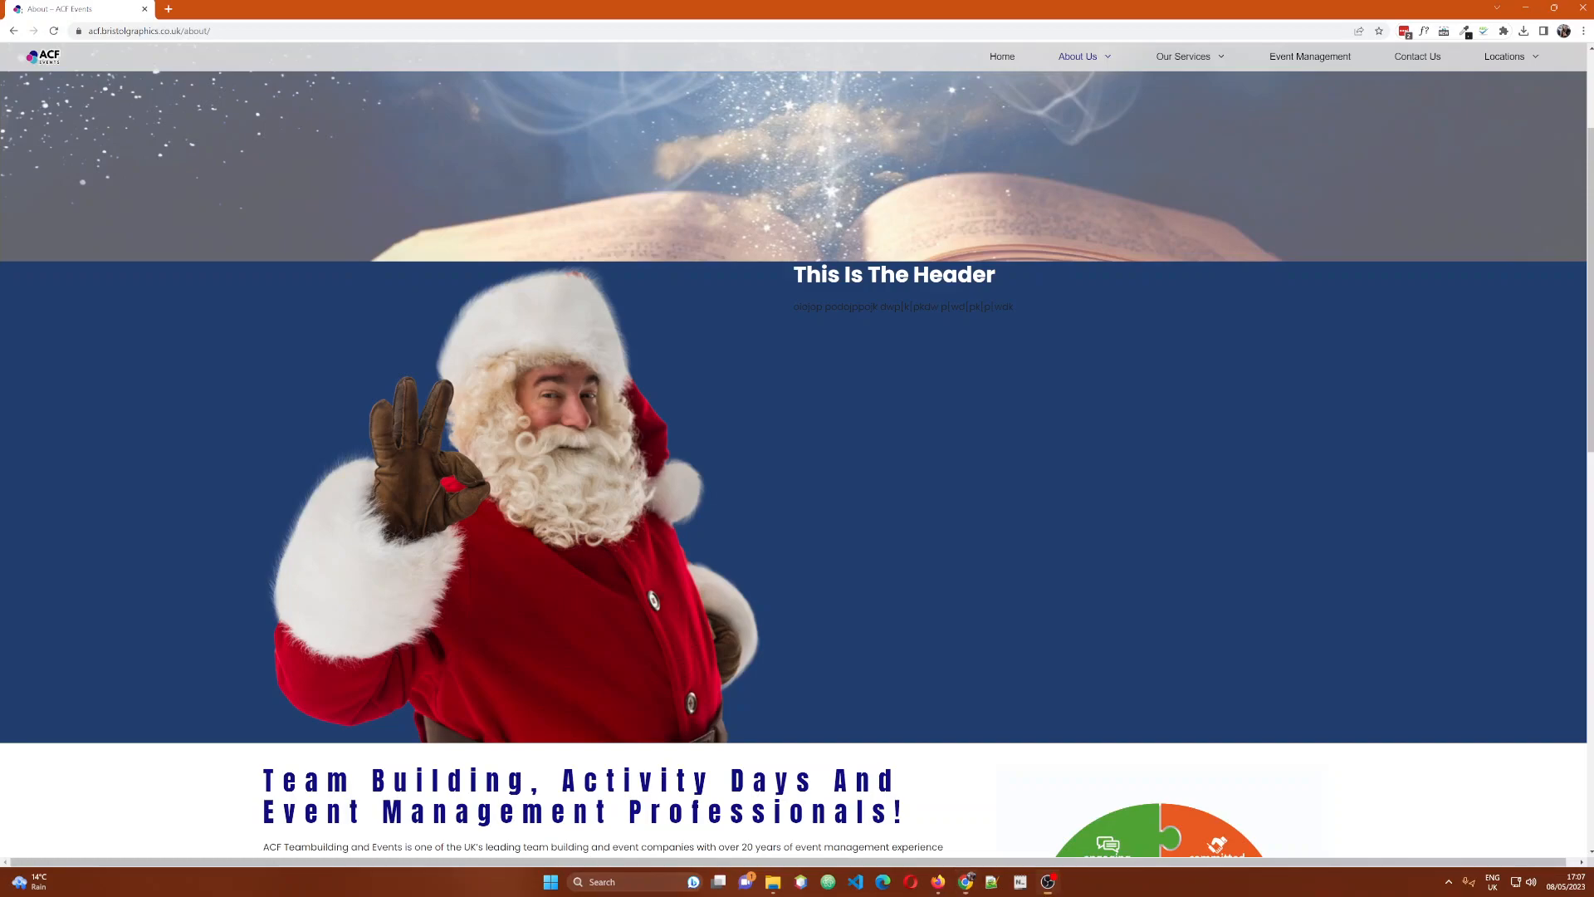
pyautogui.scroll(-3, 797, 449)
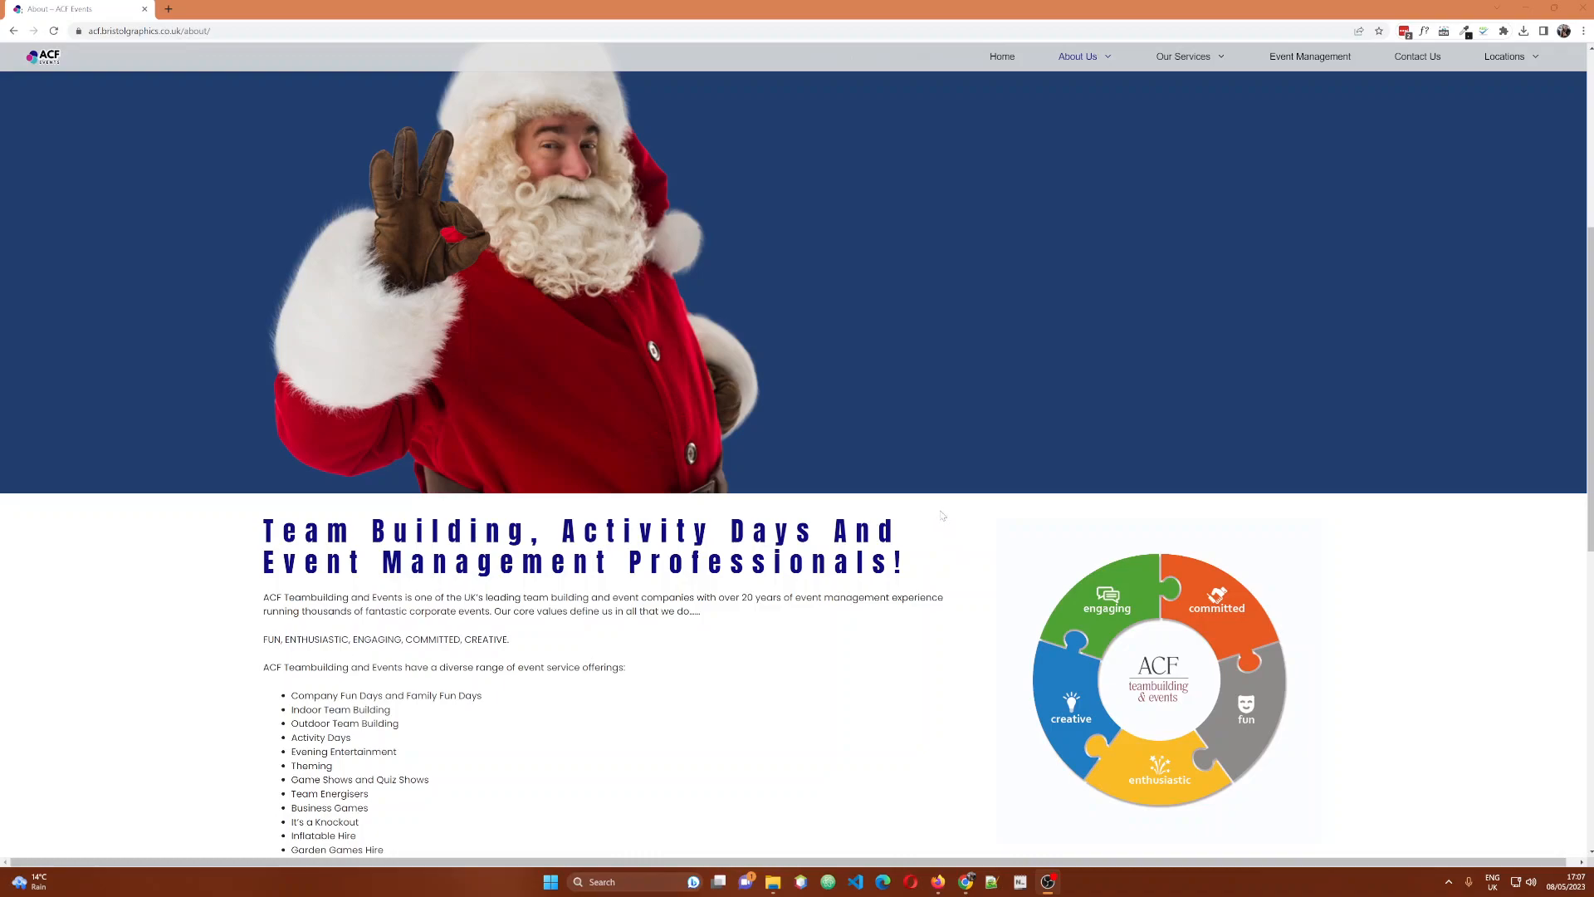
# Return to the Firefox editor, collapse the outermost container in the block list and examine its sizing, typography, colour and background settings.
pyautogui.click(940, 885)
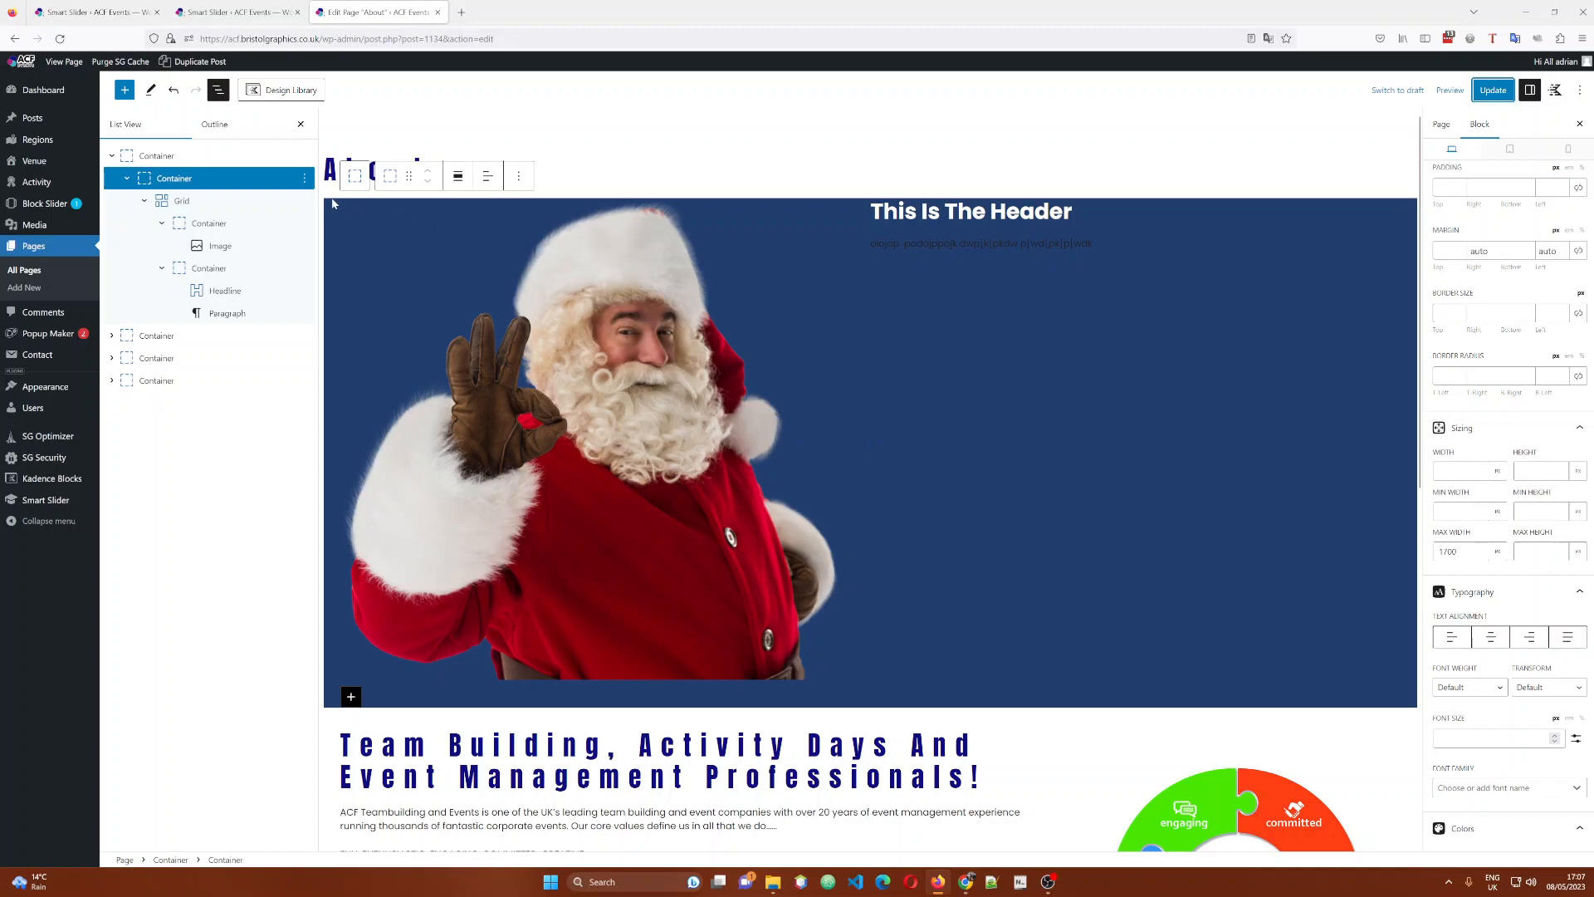
pyautogui.click(133, 159)
pyautogui.click(112, 156)
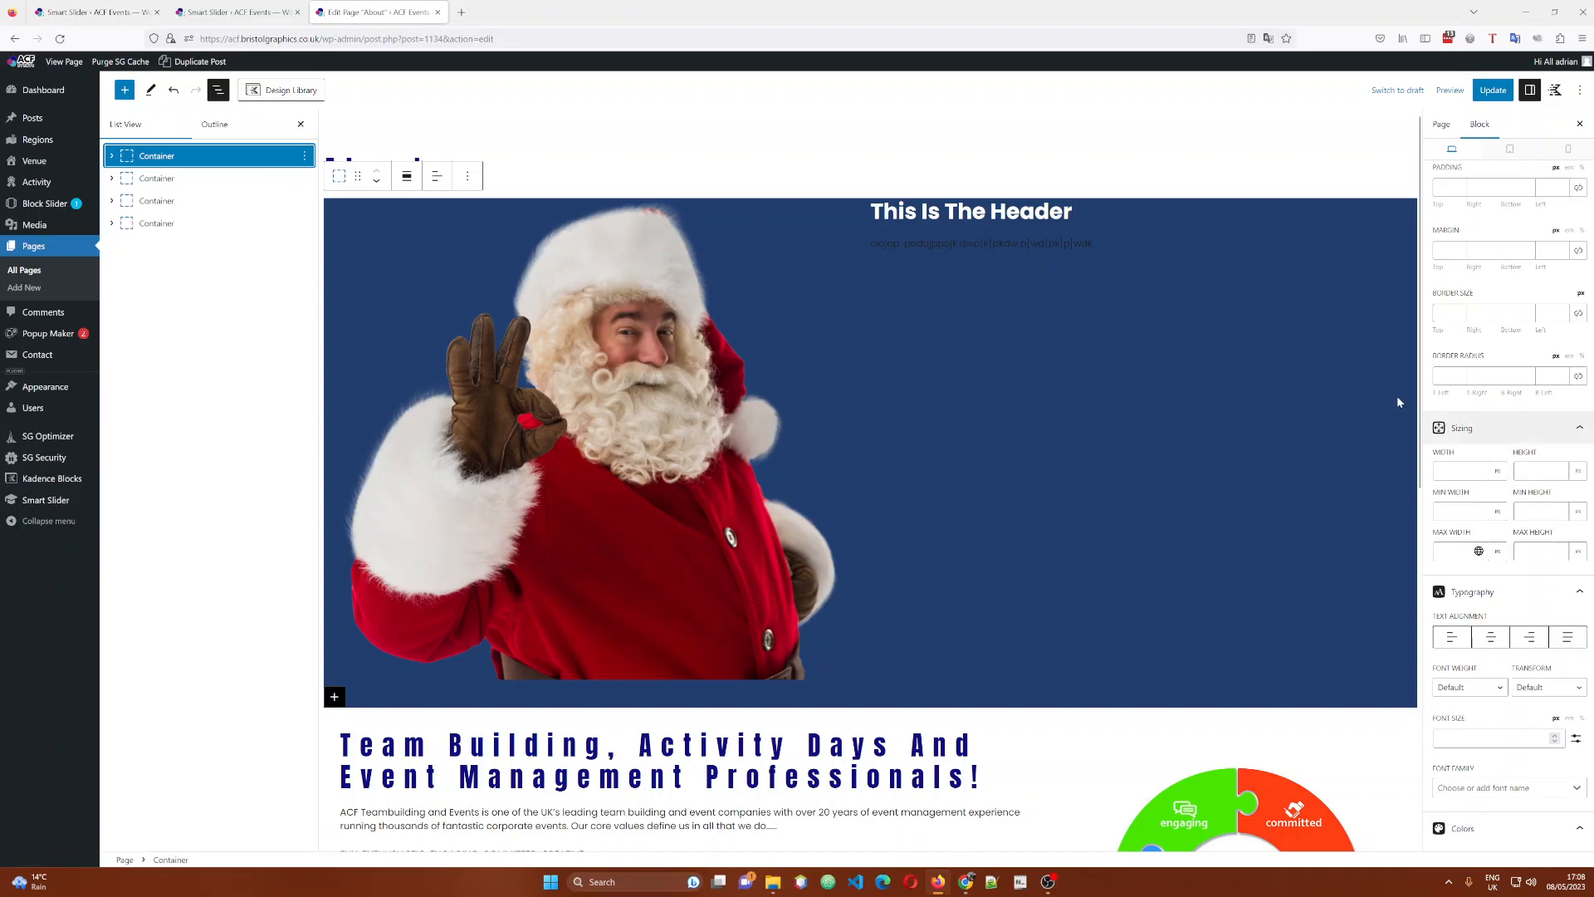
pyautogui.scroll(-3, 1523, 514)
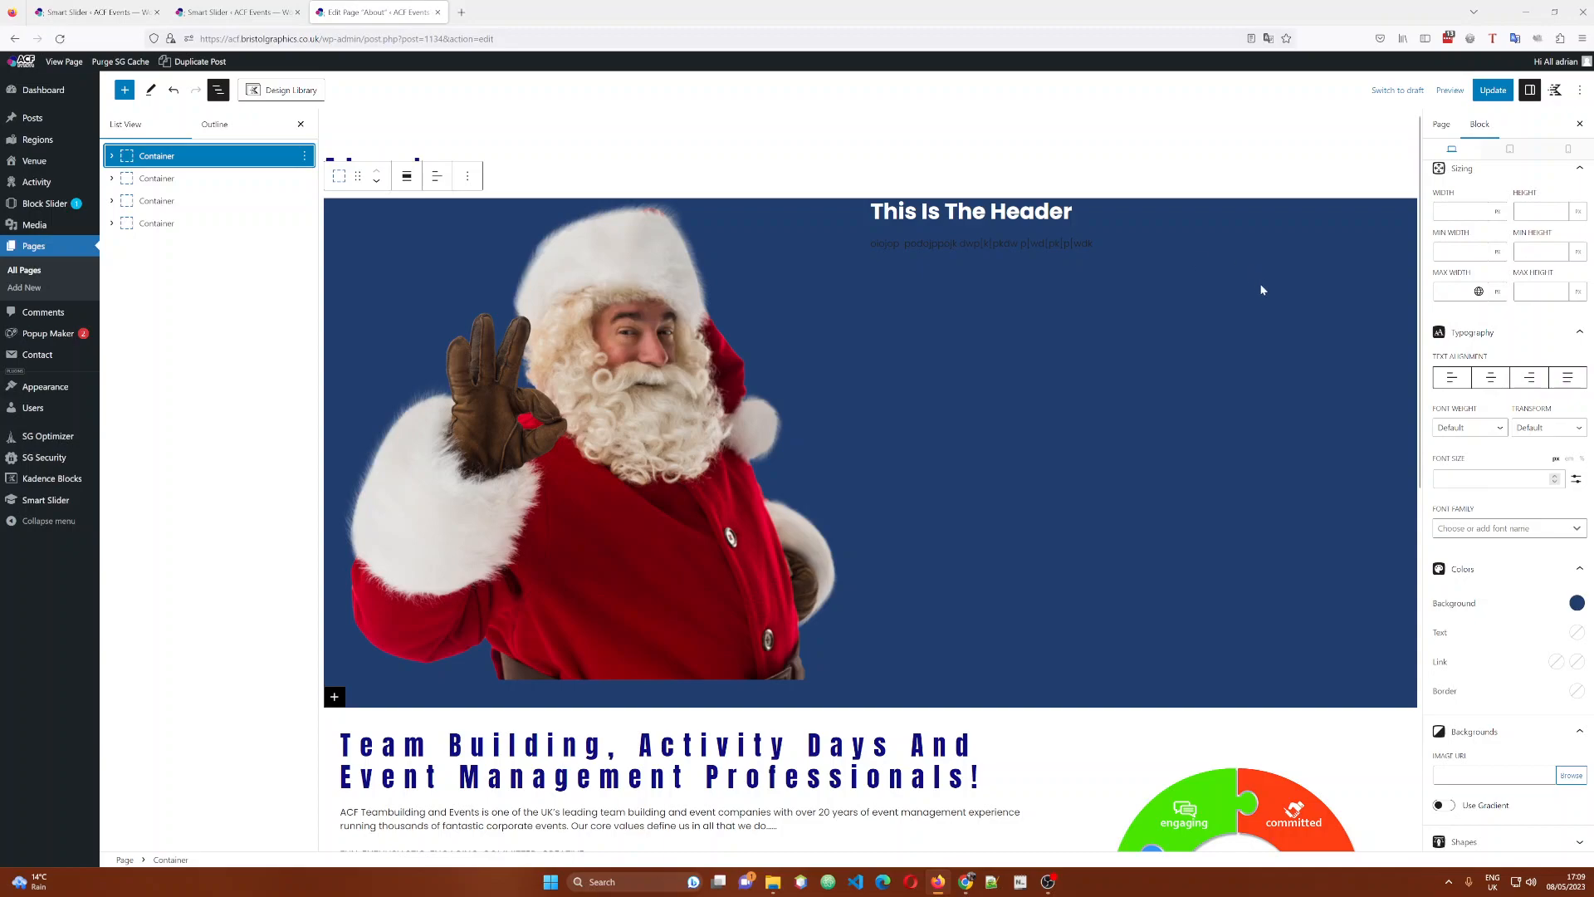
# Set the outermost Santa container's padding to 35 px at the top and 25 px at the bottom.
pyautogui.scroll(8, 1574, 493)
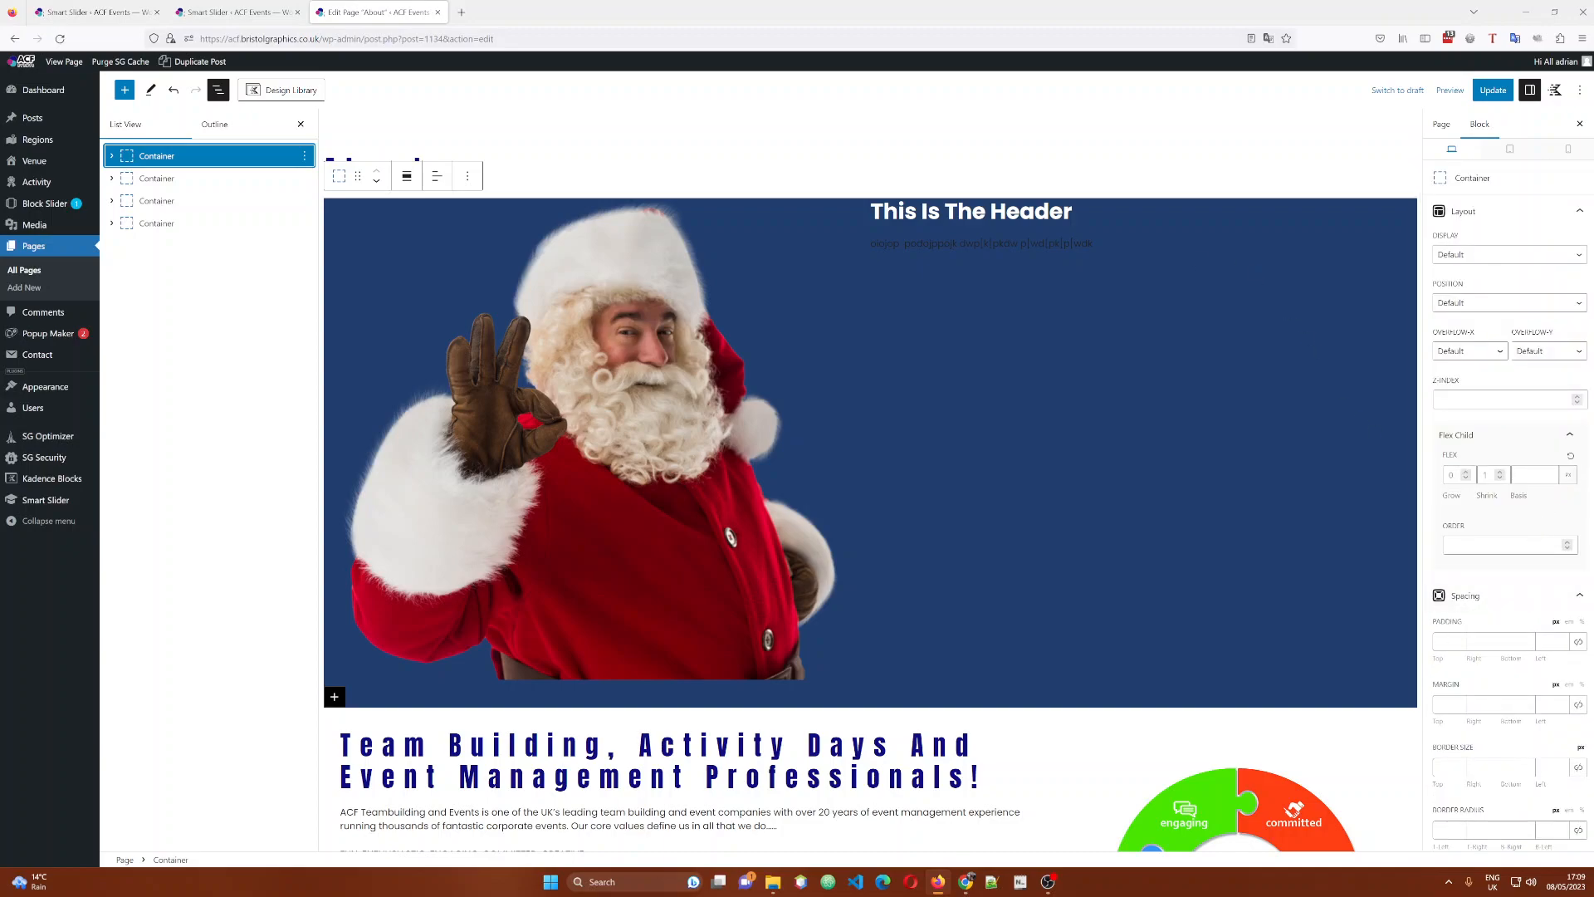
pyautogui.click(1449, 642)
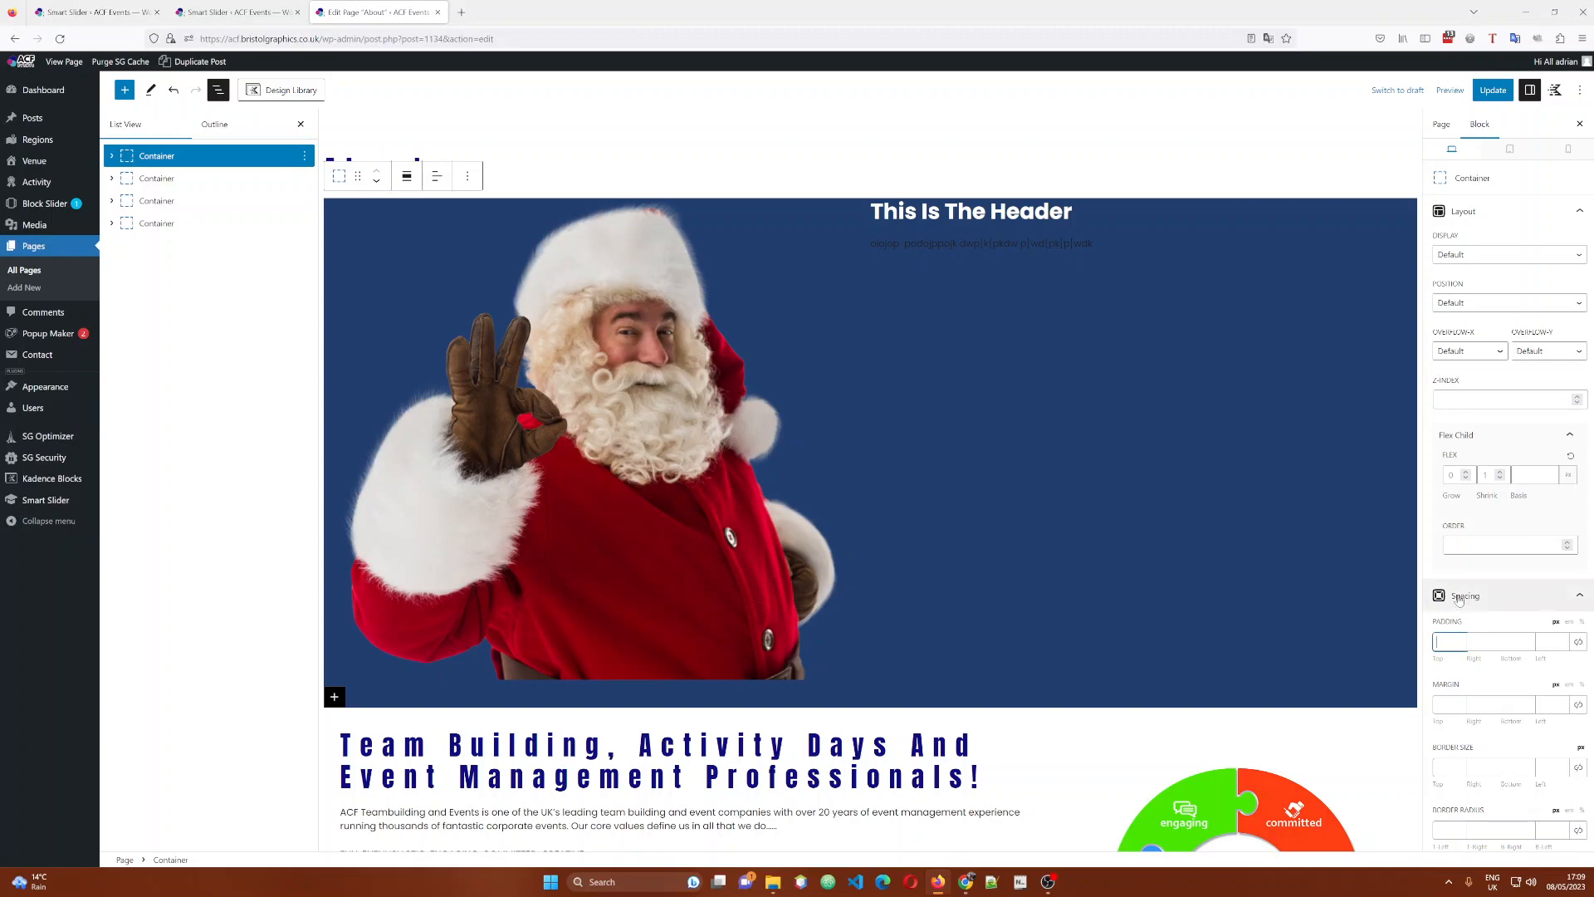
pyautogui.write('35')
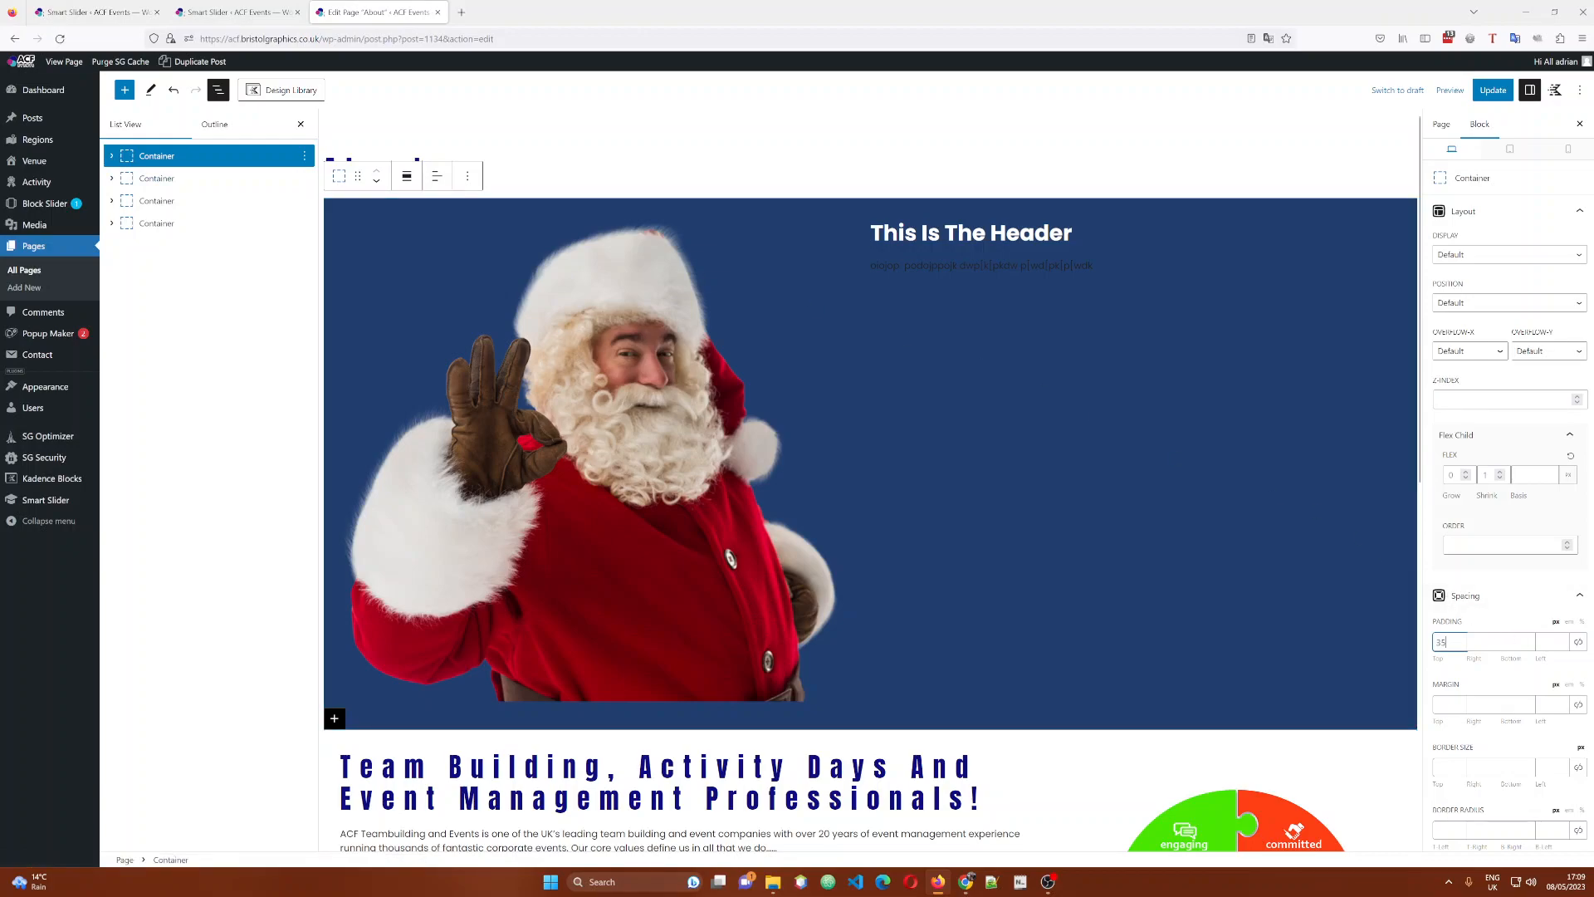
pyautogui.click(1518, 642)
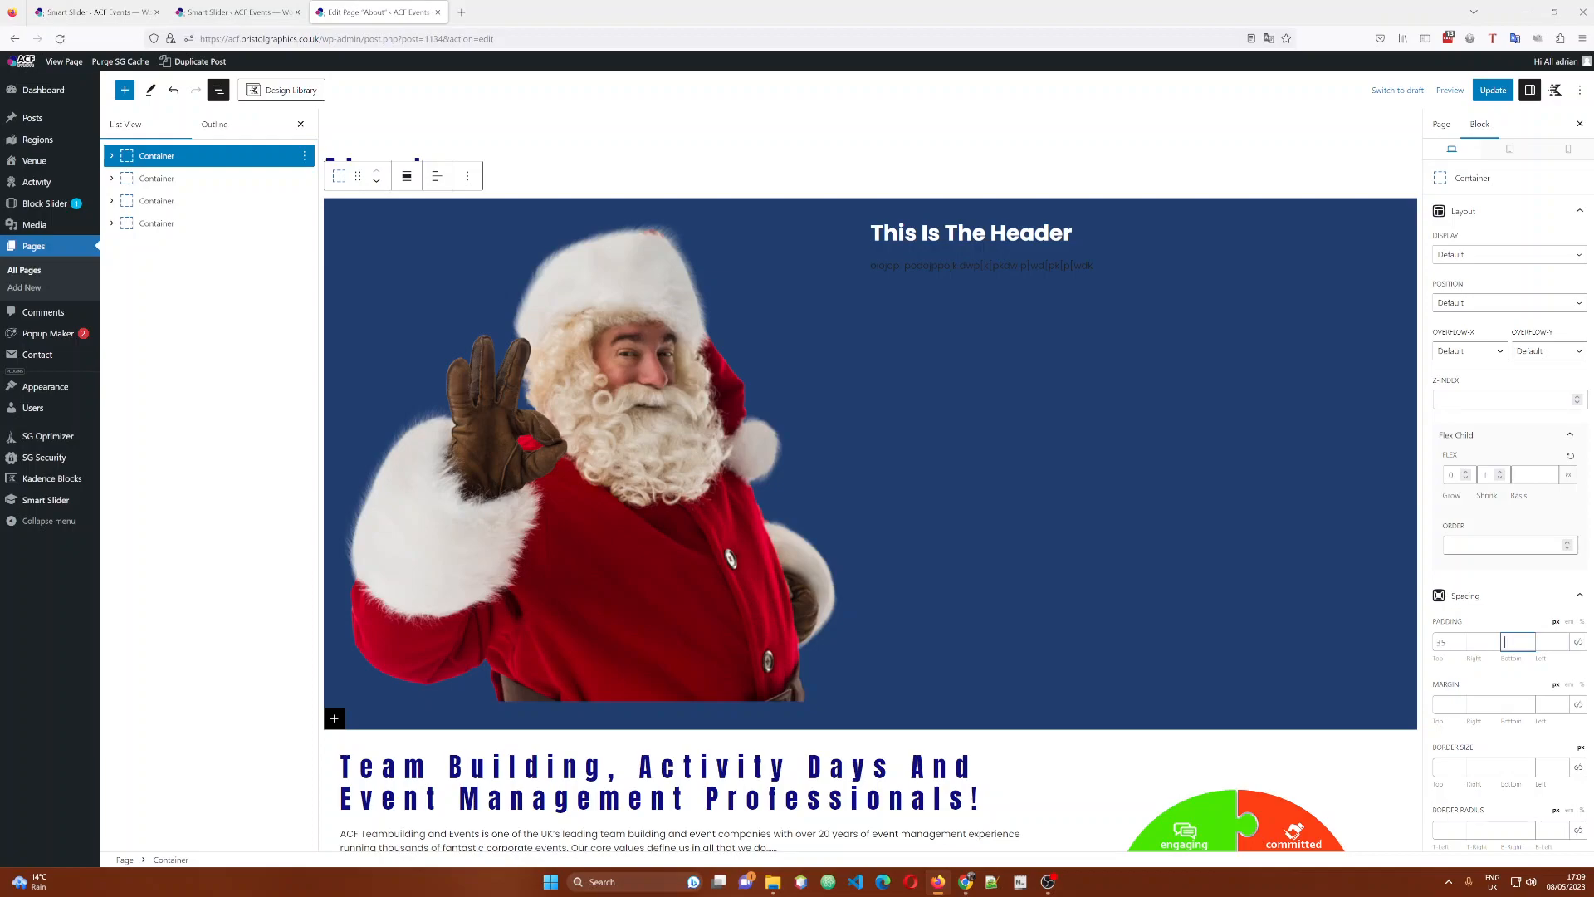
pyautogui.write('25')
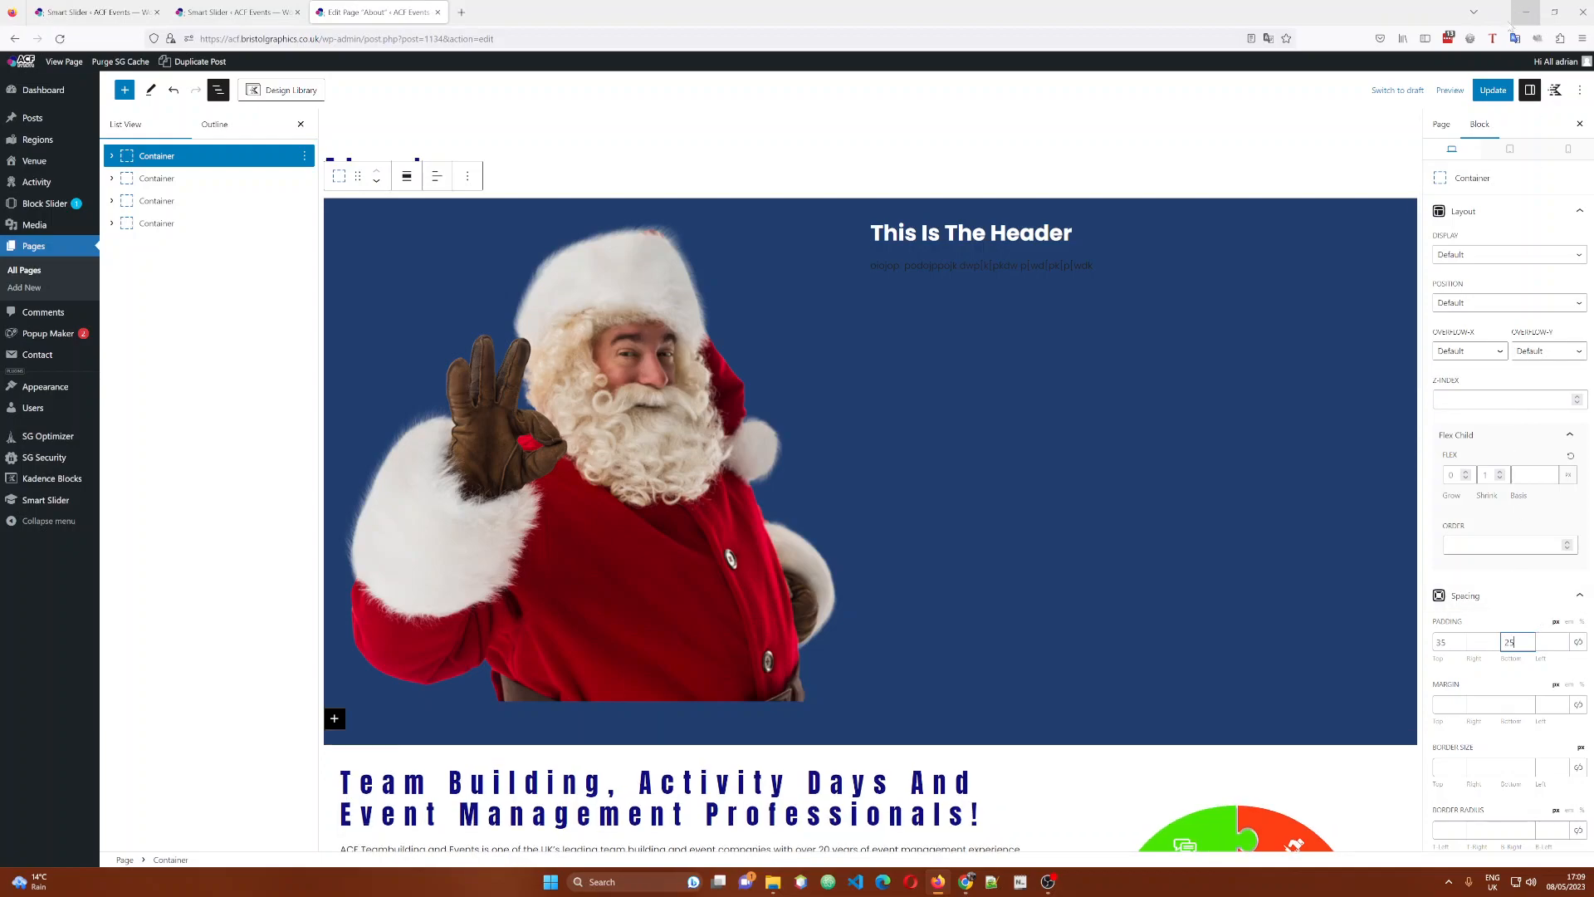
# Update the page, reload the public About page in Chrome and check the padding around the Santa image.
pyautogui.click(1484, 91)
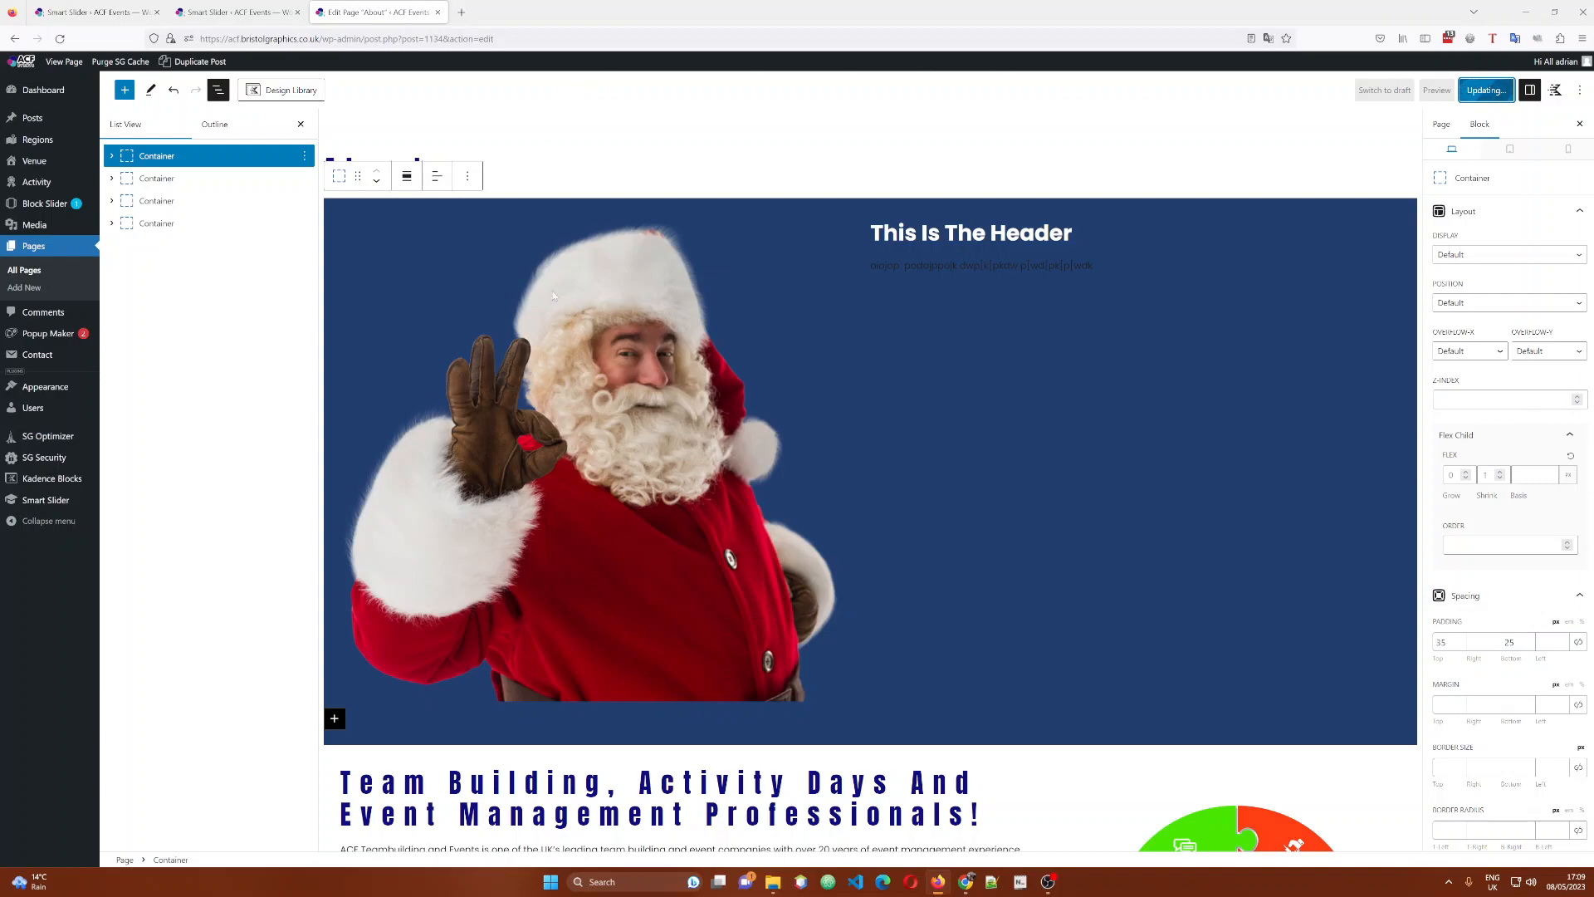
pyautogui.click(965, 886)
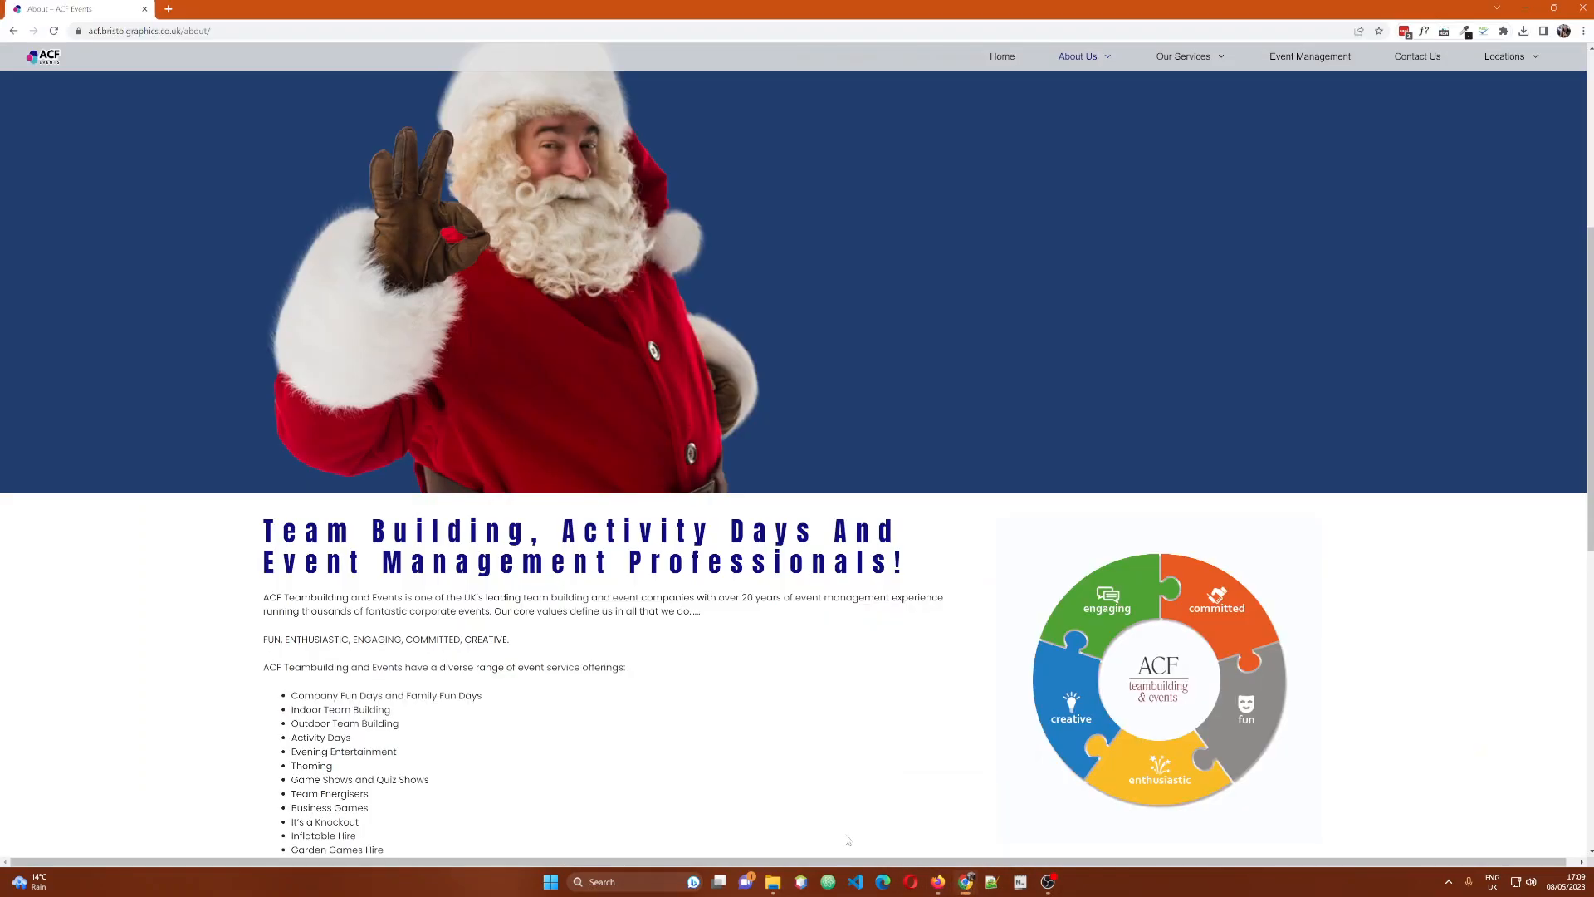
pyautogui.rightClick(127, 599)
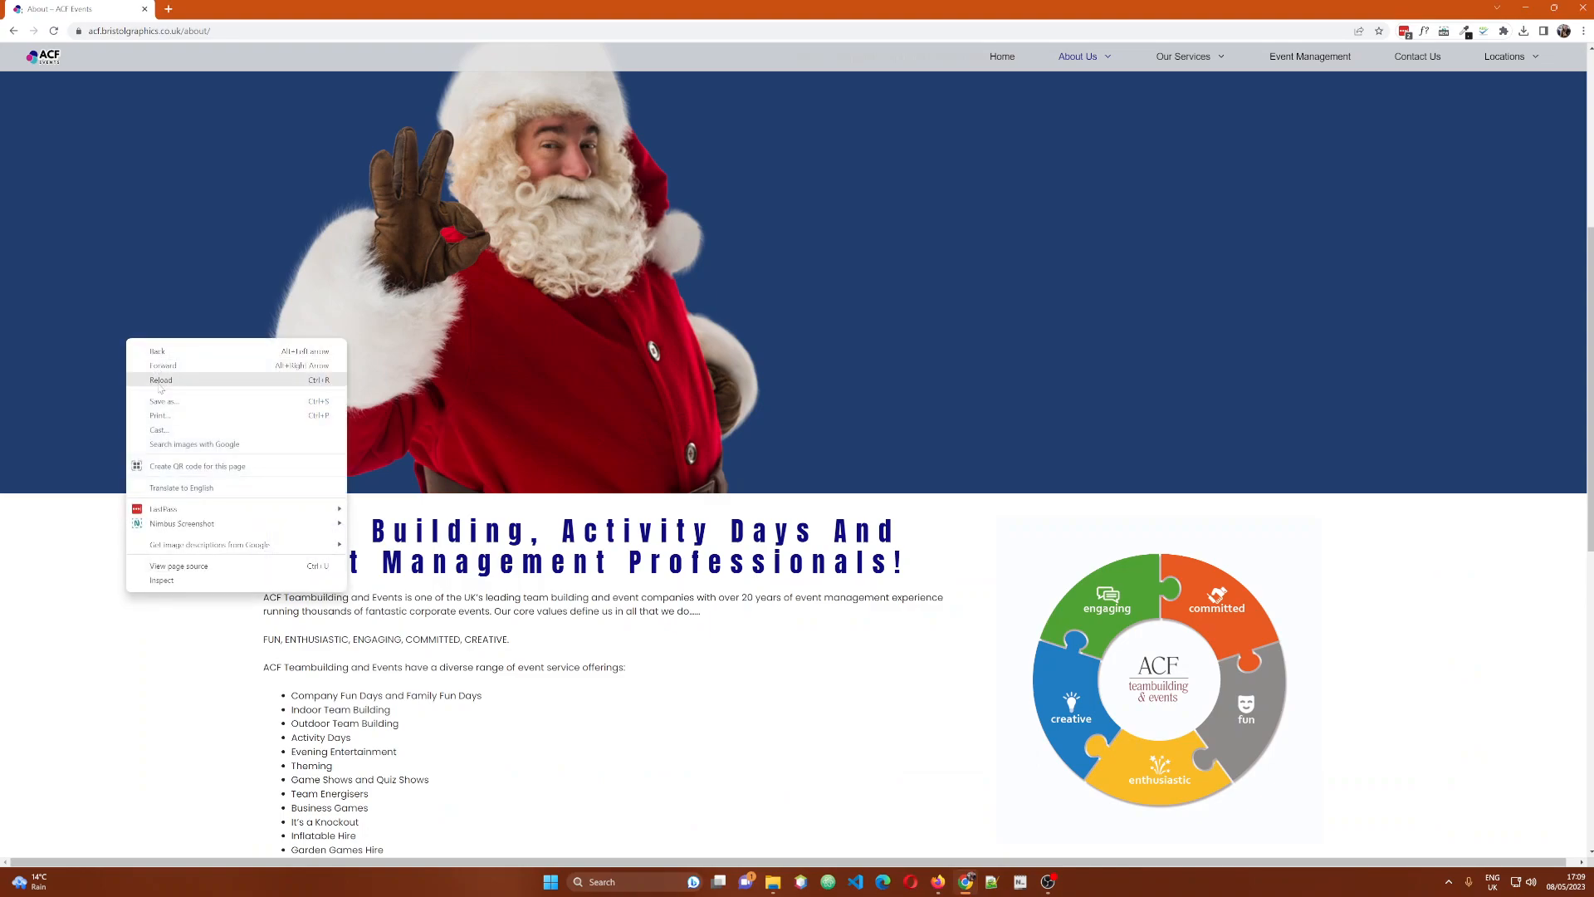
pyautogui.click(160, 387)
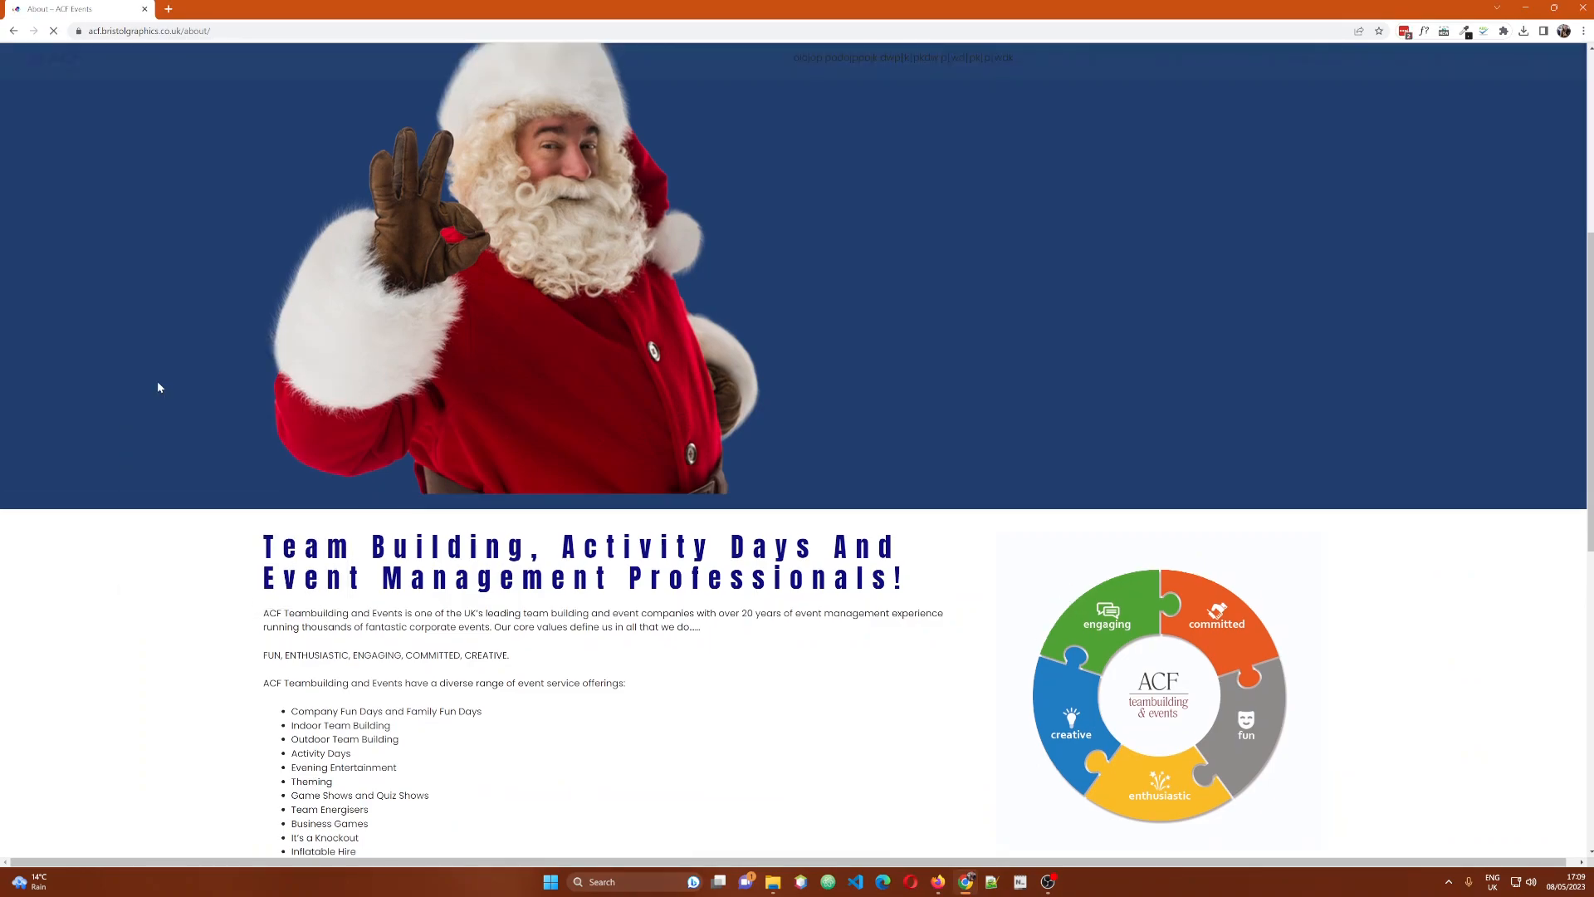
pyautogui.scroll(5, 185, 629)
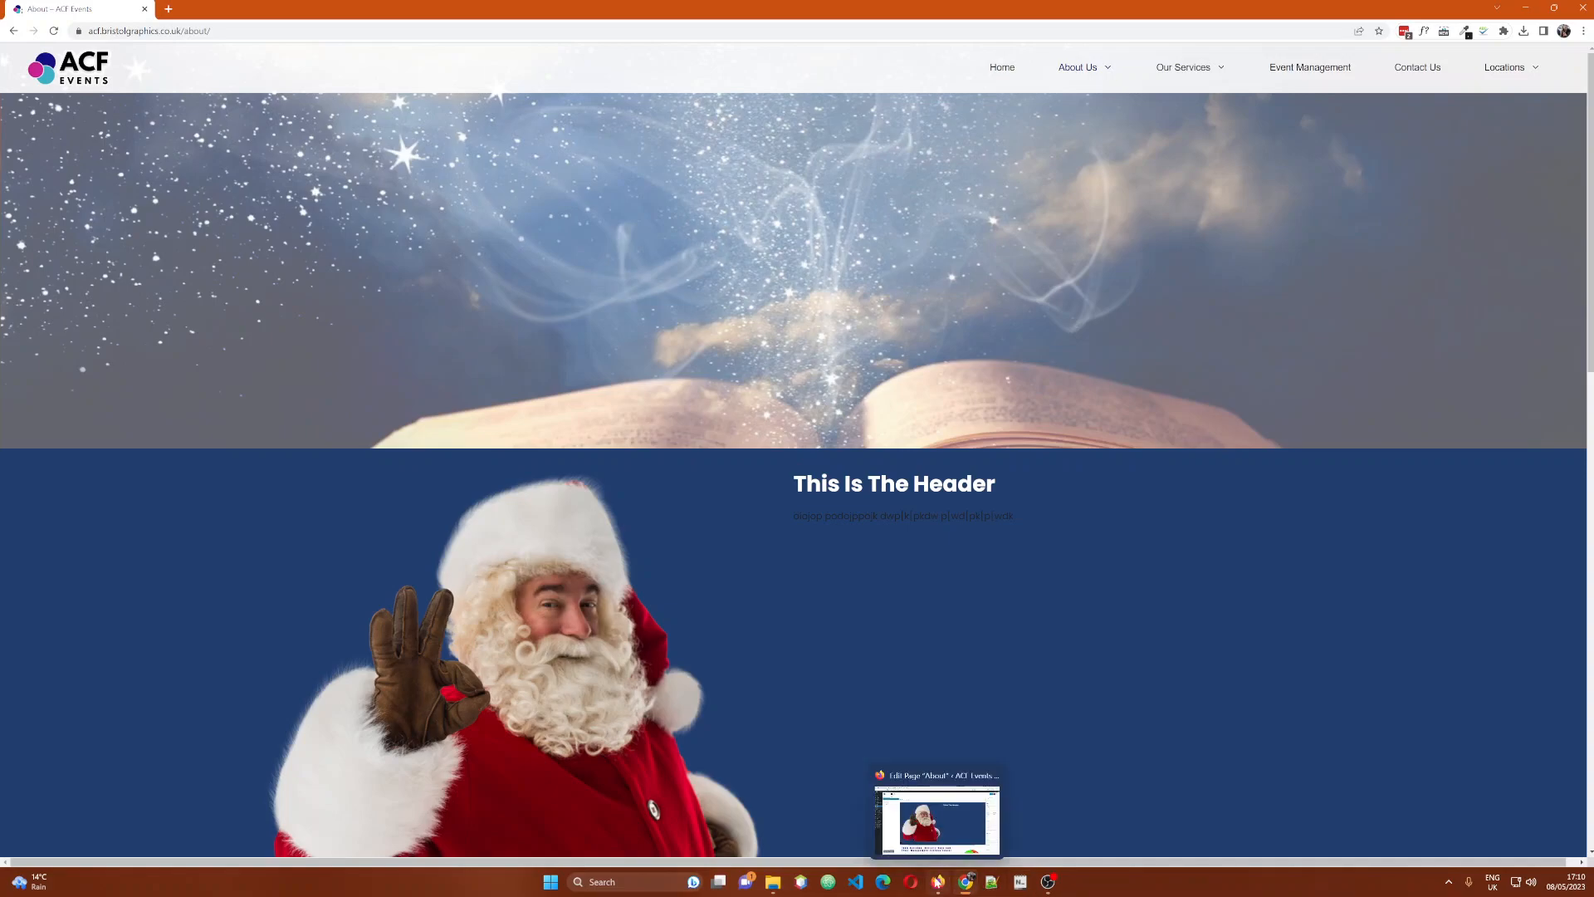
# Return to the Firefox editor and set the Santa container's top margin to 35 px after trying 25.
pyautogui.click(938, 881)
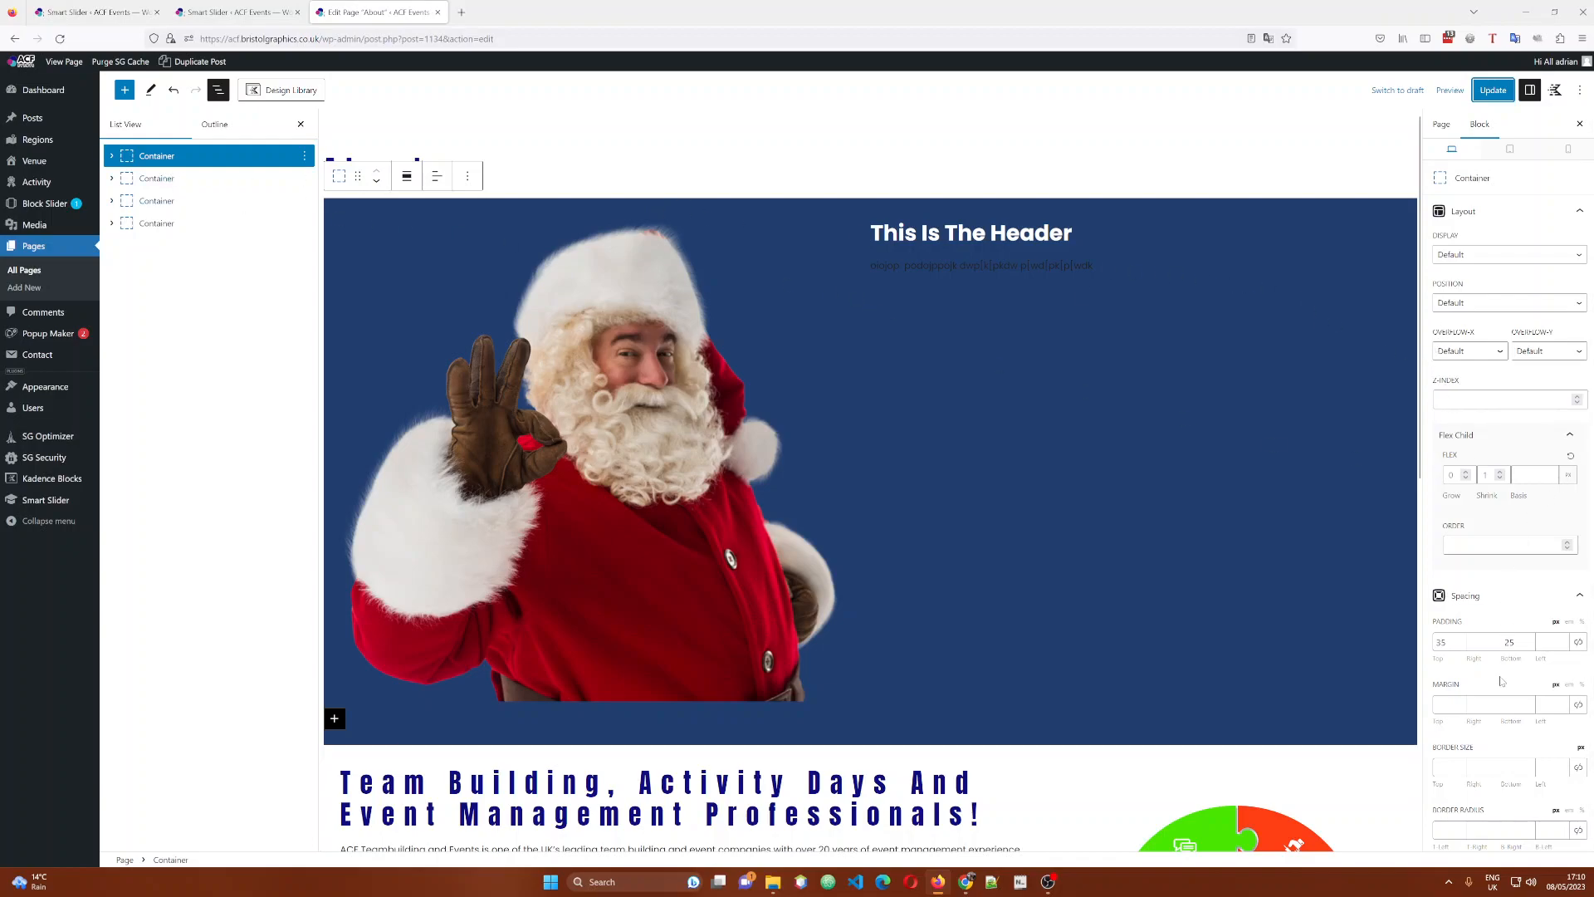
pyautogui.click(1449, 705)
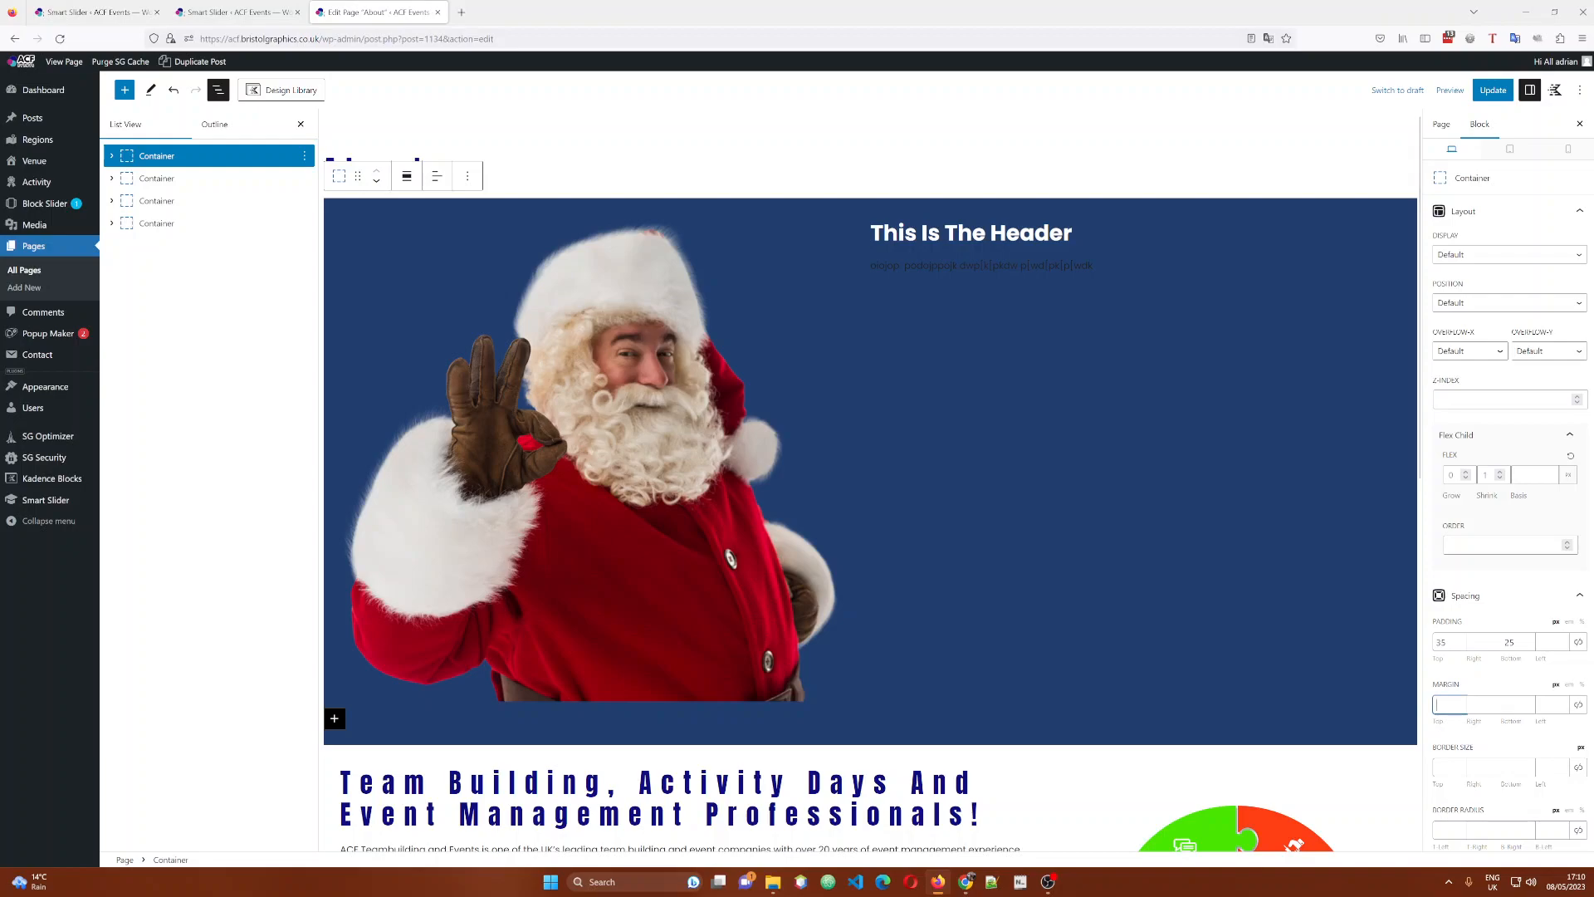
pyautogui.write('25')
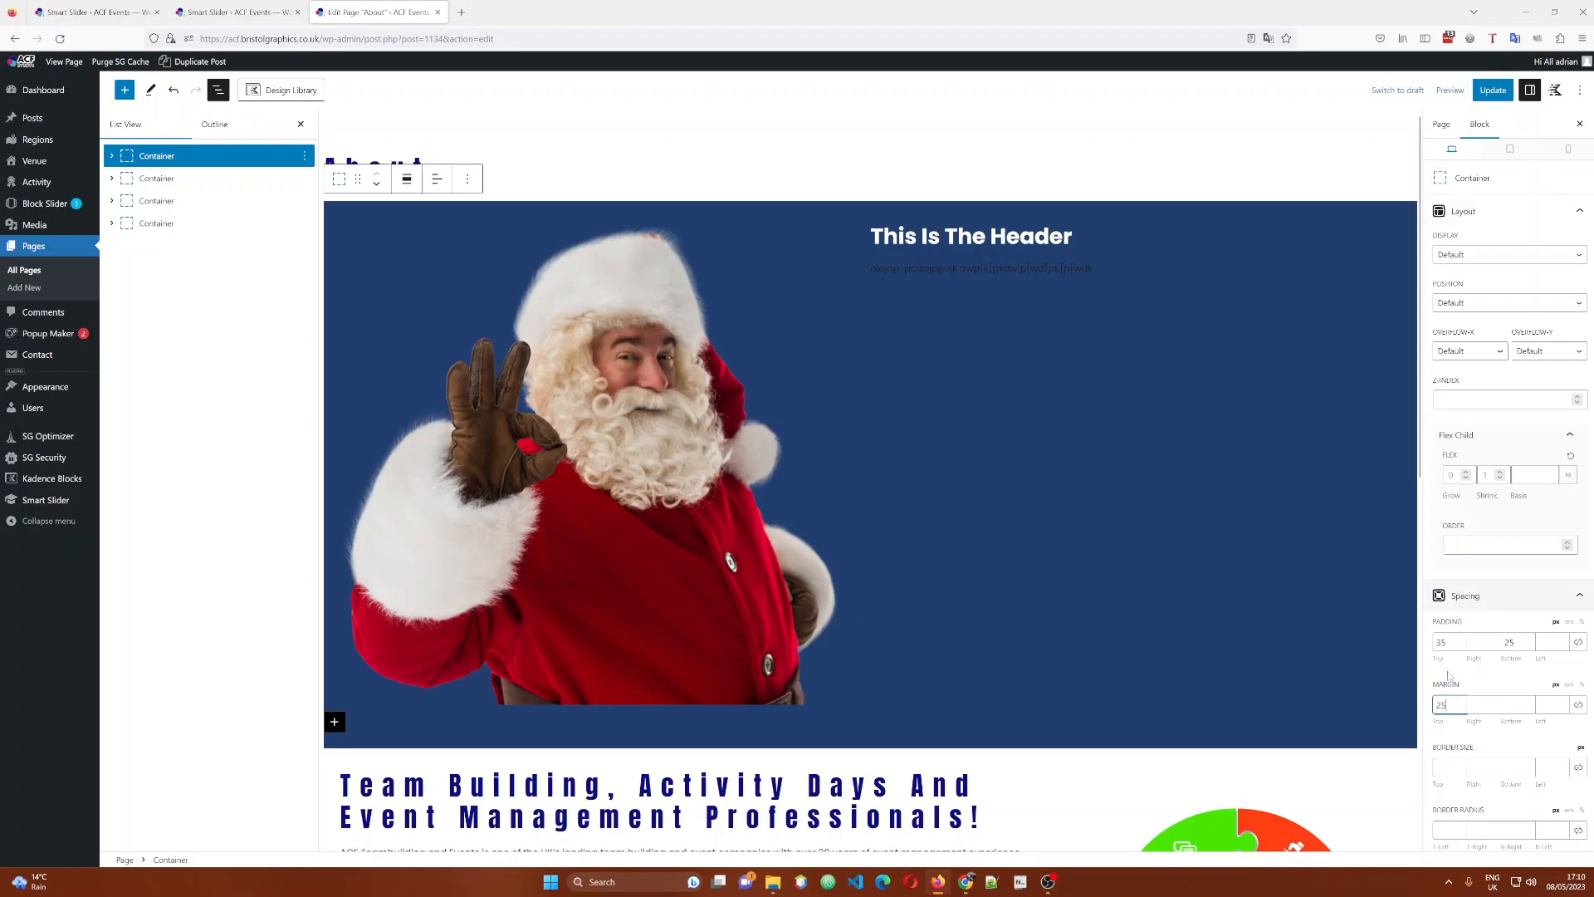
pyautogui.moveTo(1449, 705); pyautogui.dragTo(1425, 710)
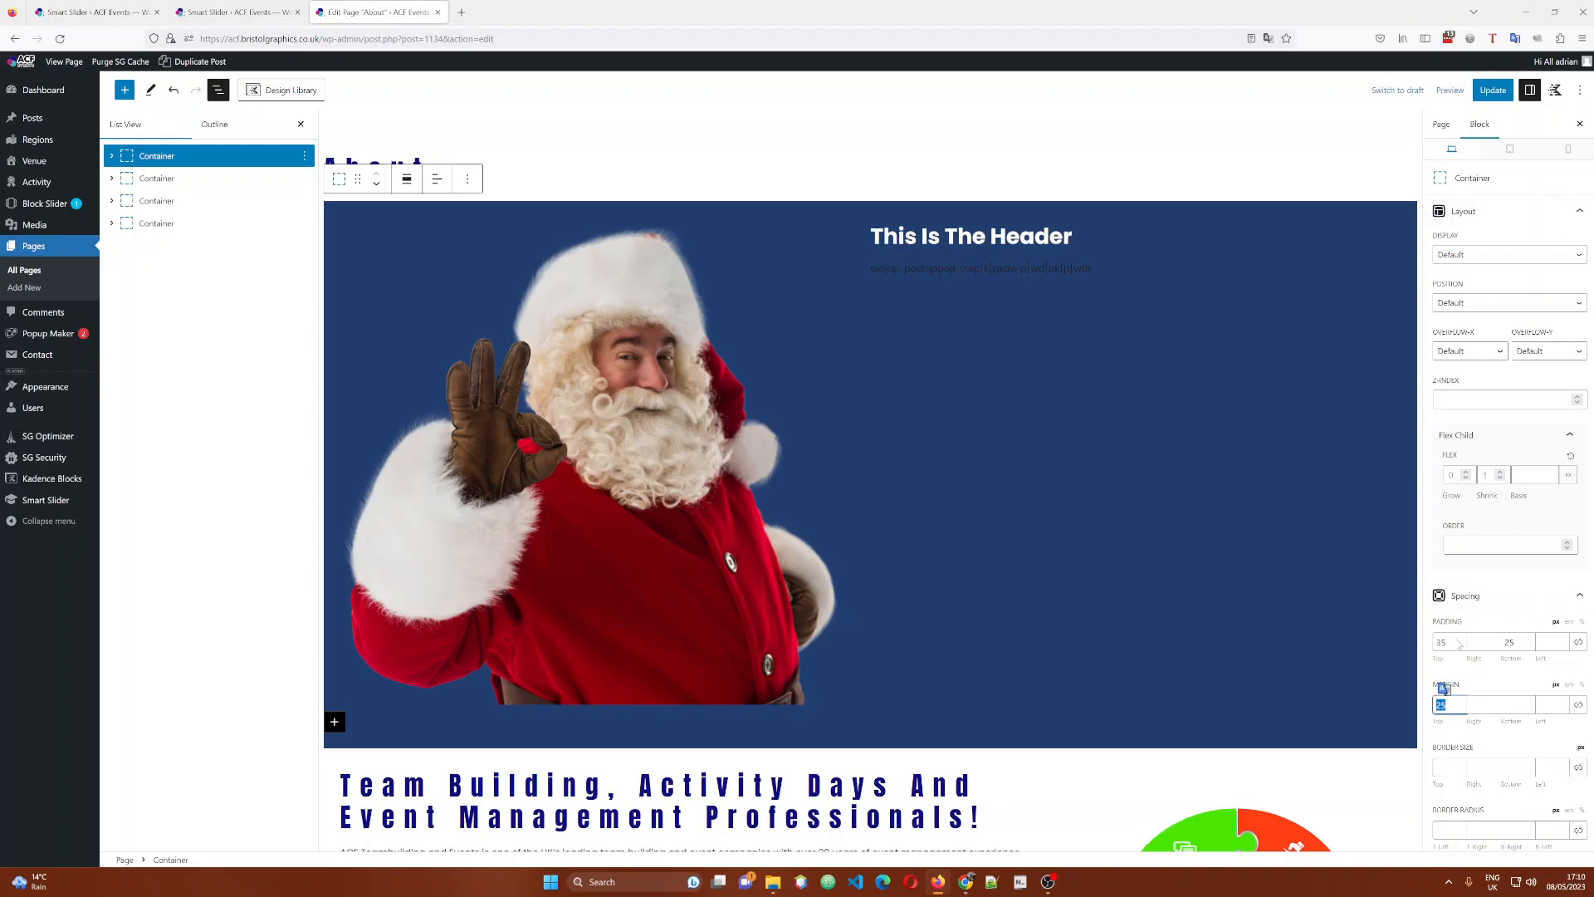
pyautogui.write('35')
# Update the page, reload the About page in Chrome and check the gaps above and below the Santa section.
pyautogui.click(1493, 89)
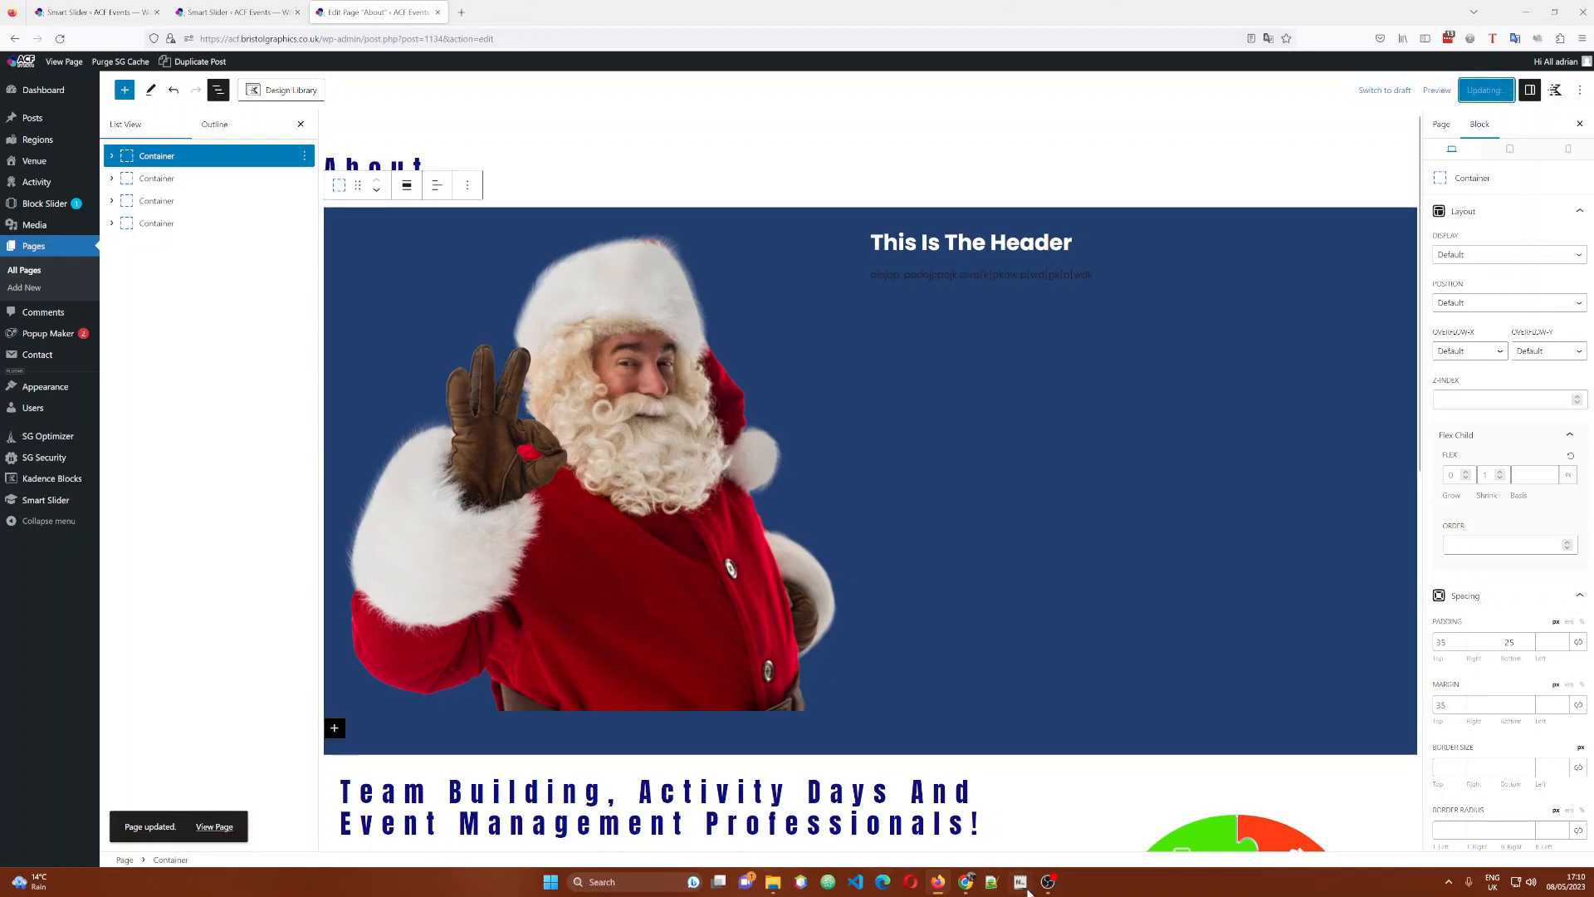
pyautogui.click(968, 887)
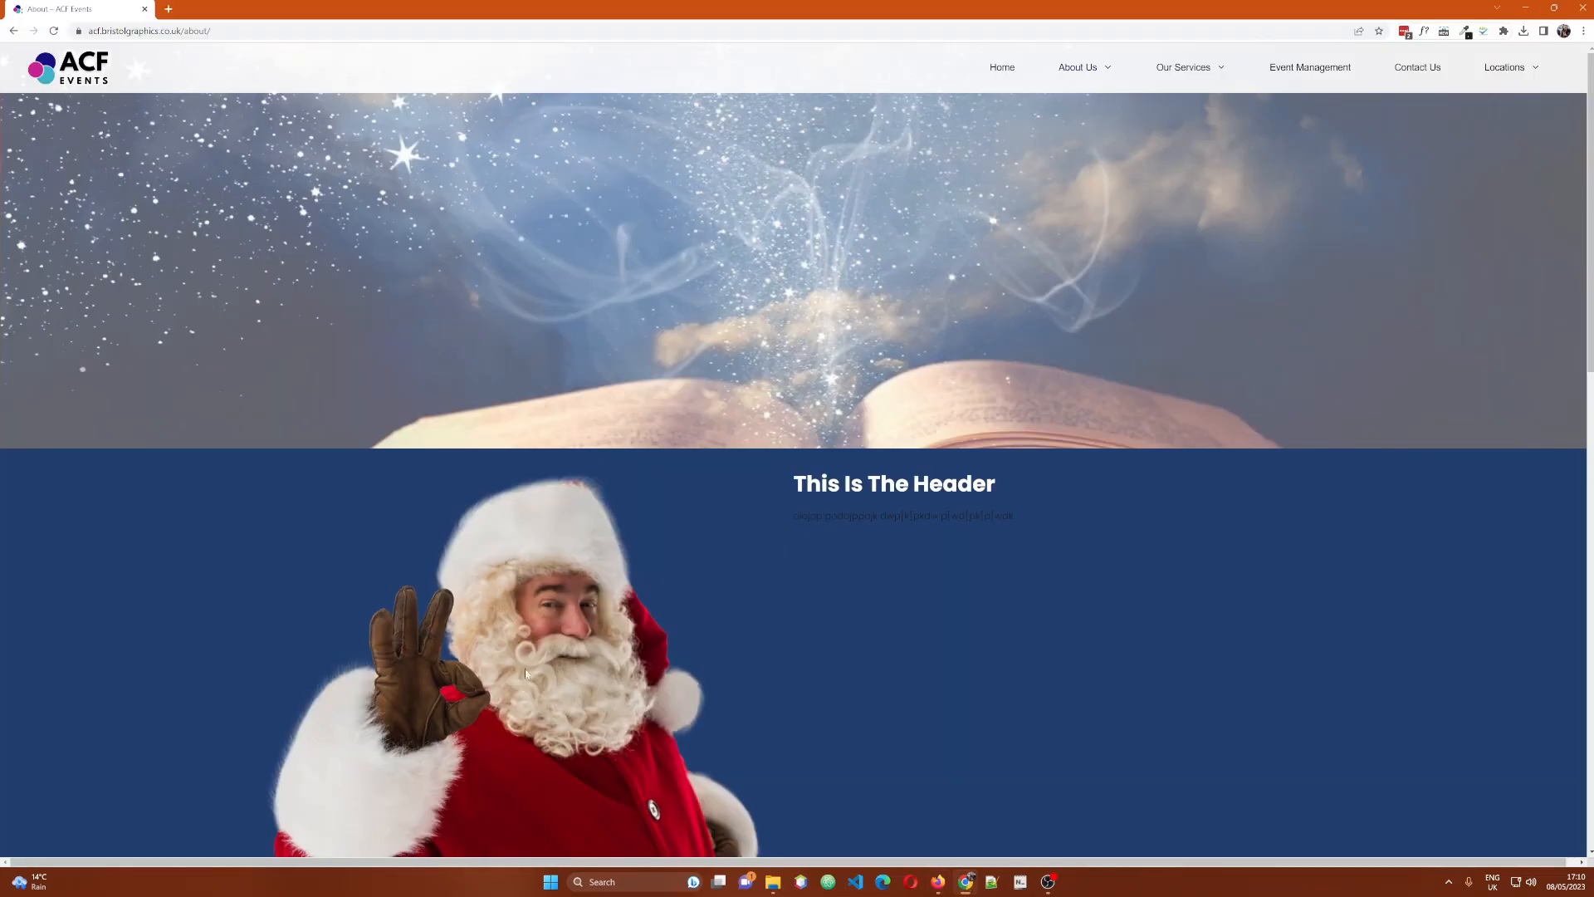
pyautogui.rightClick(836, 557)
pyautogui.click(870, 594)
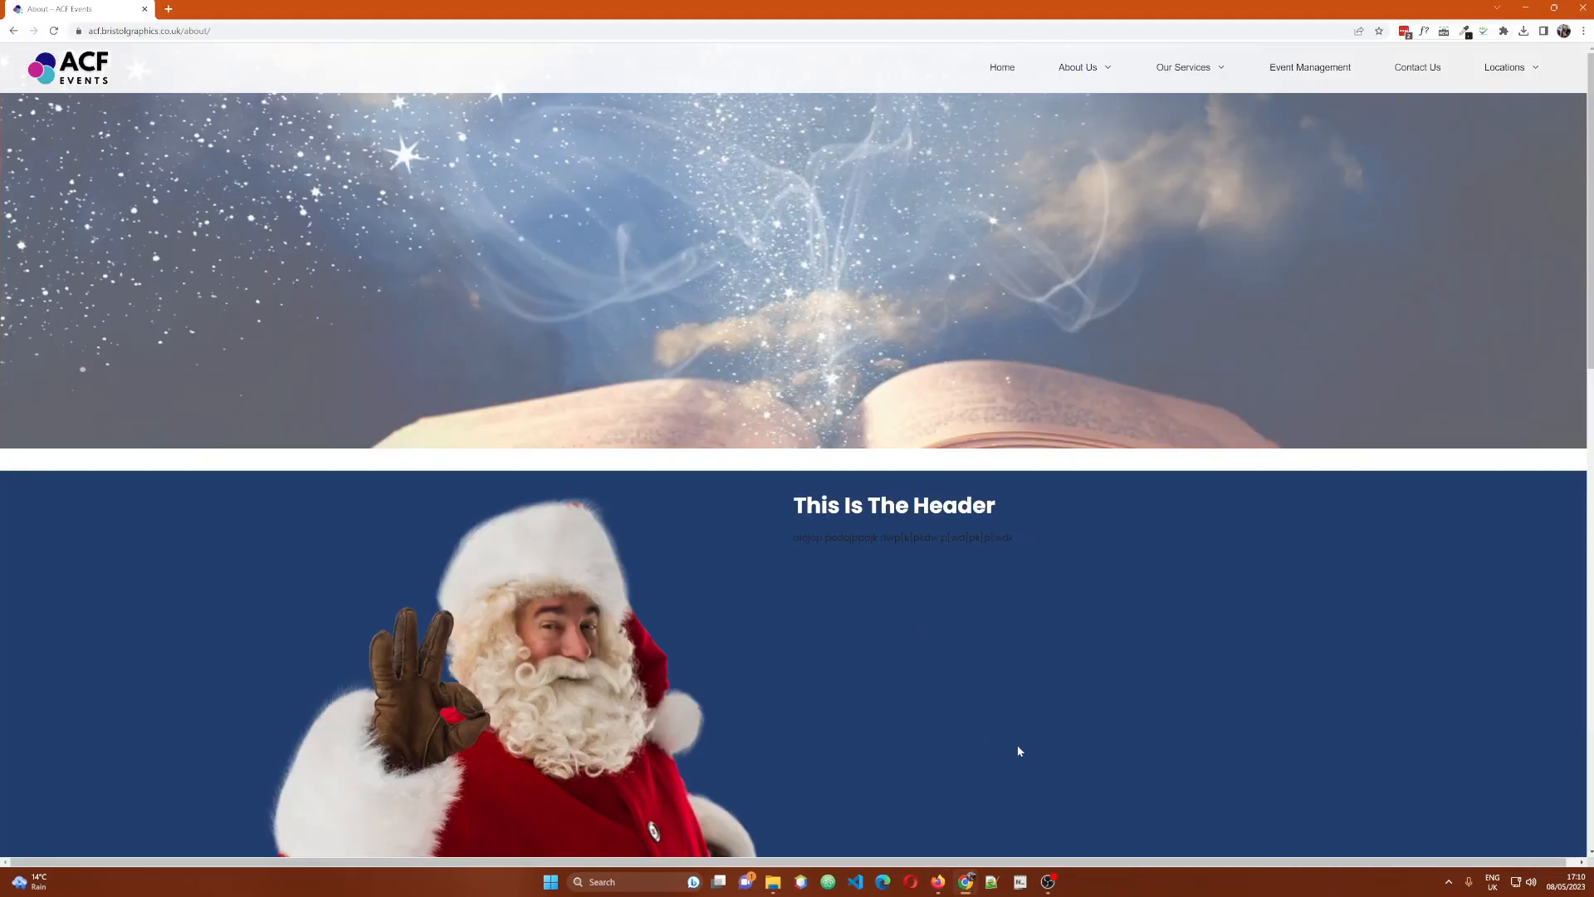
pyautogui.scroll(-3, 1025, 723)
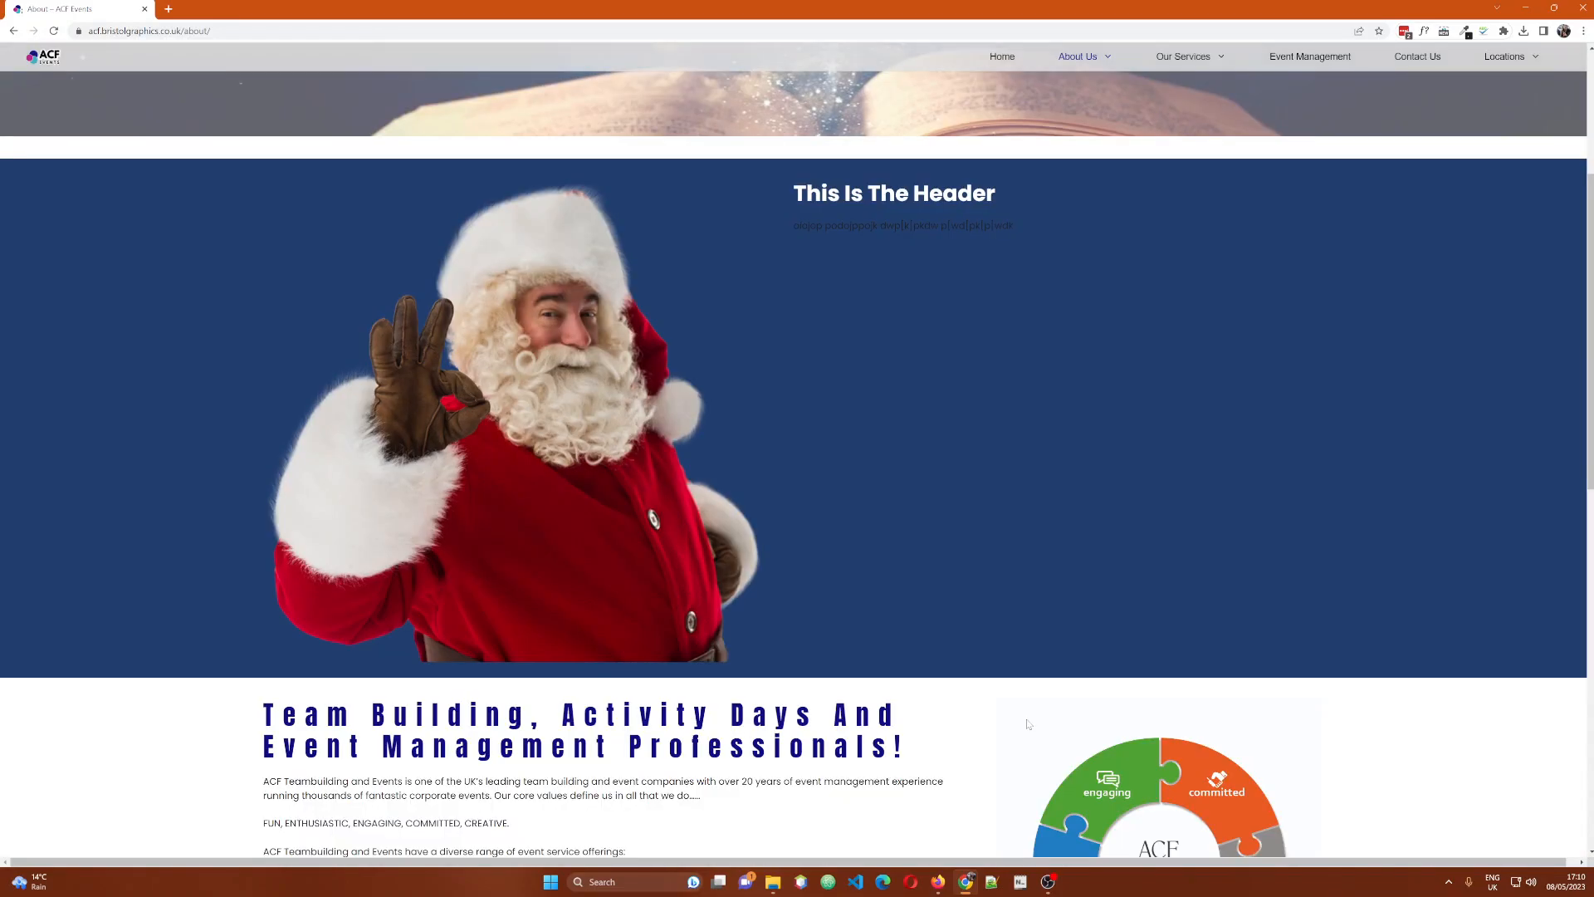
pyautogui.scroll(-3, 1021, 718)
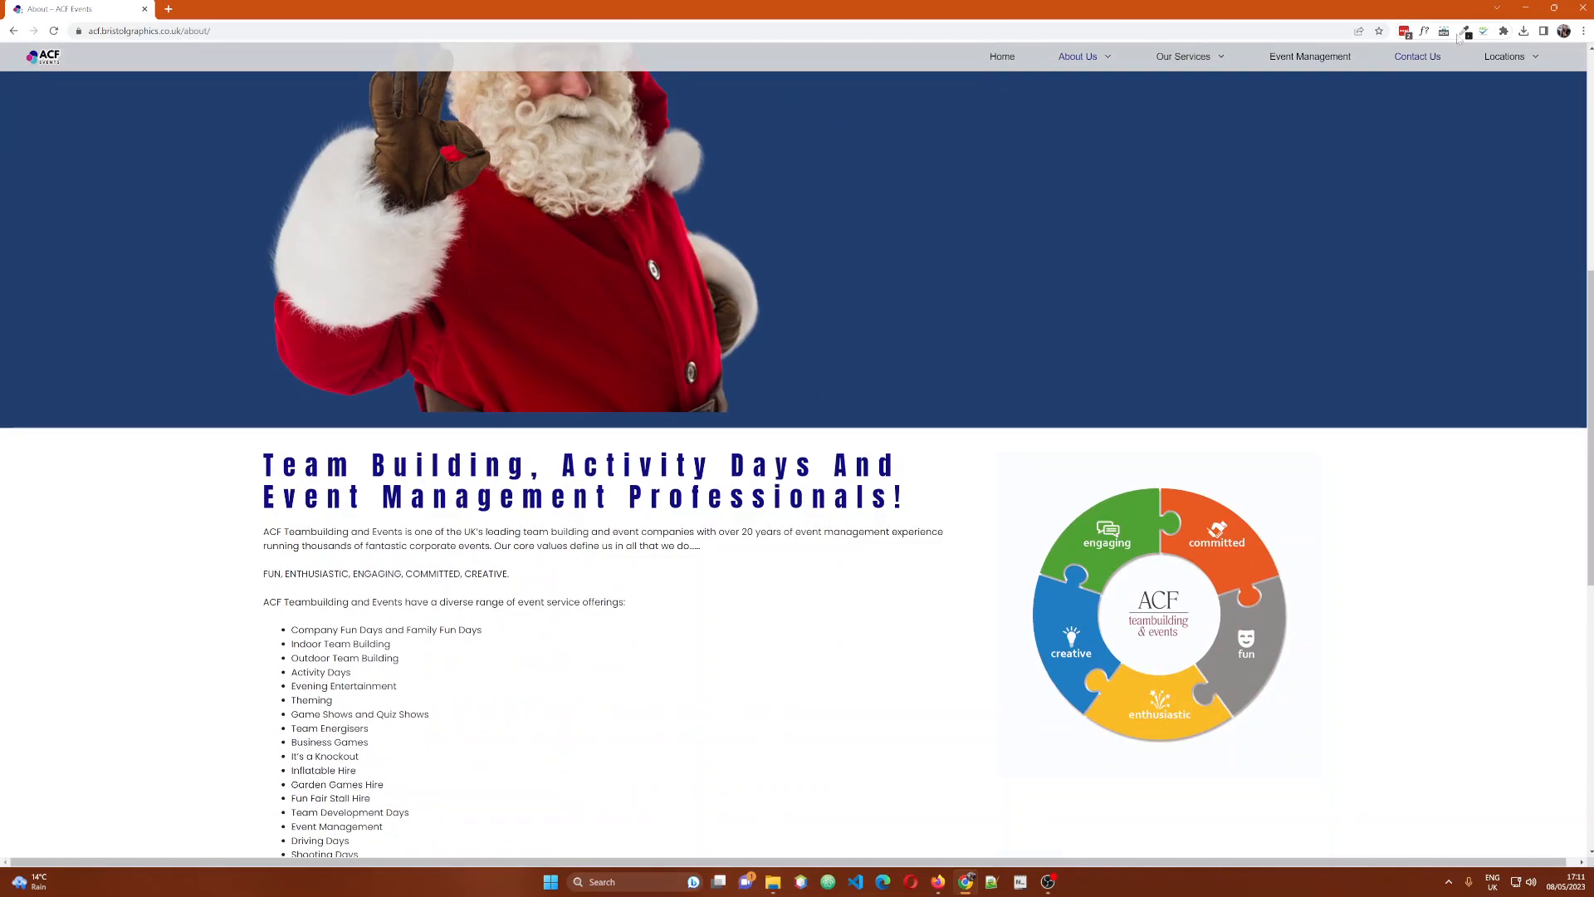
# Minimise Chrome and, in the Firefox editor, examine the padding settings of the three containers below the Santa section.
pyautogui.click(1525, 8)
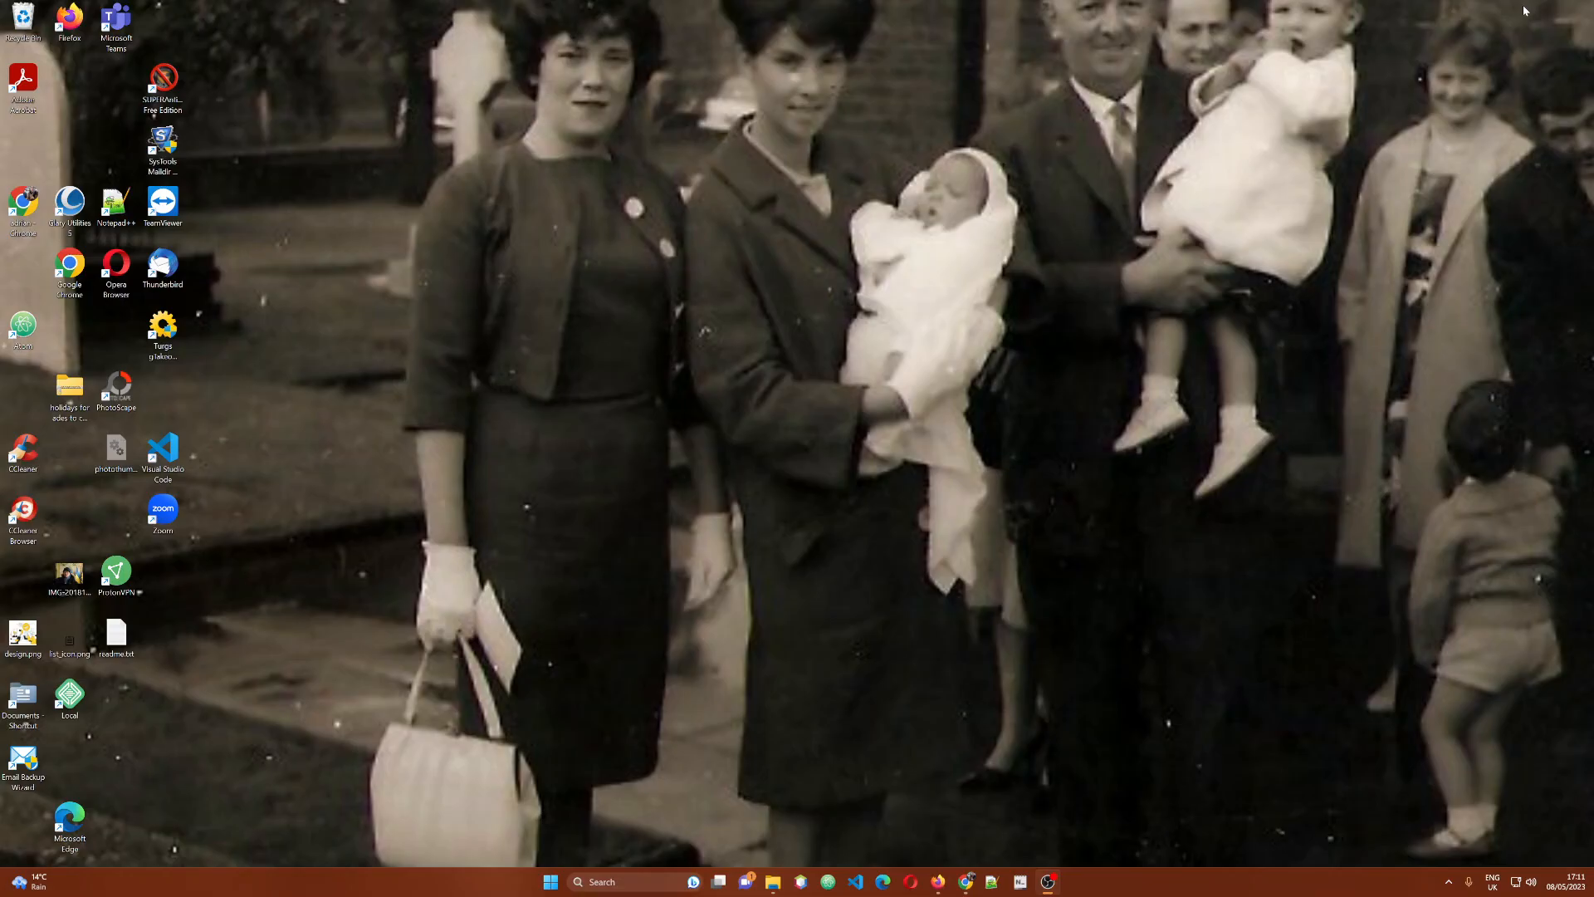
pyautogui.click(937, 881)
pyautogui.scroll(-6, 809, 694)
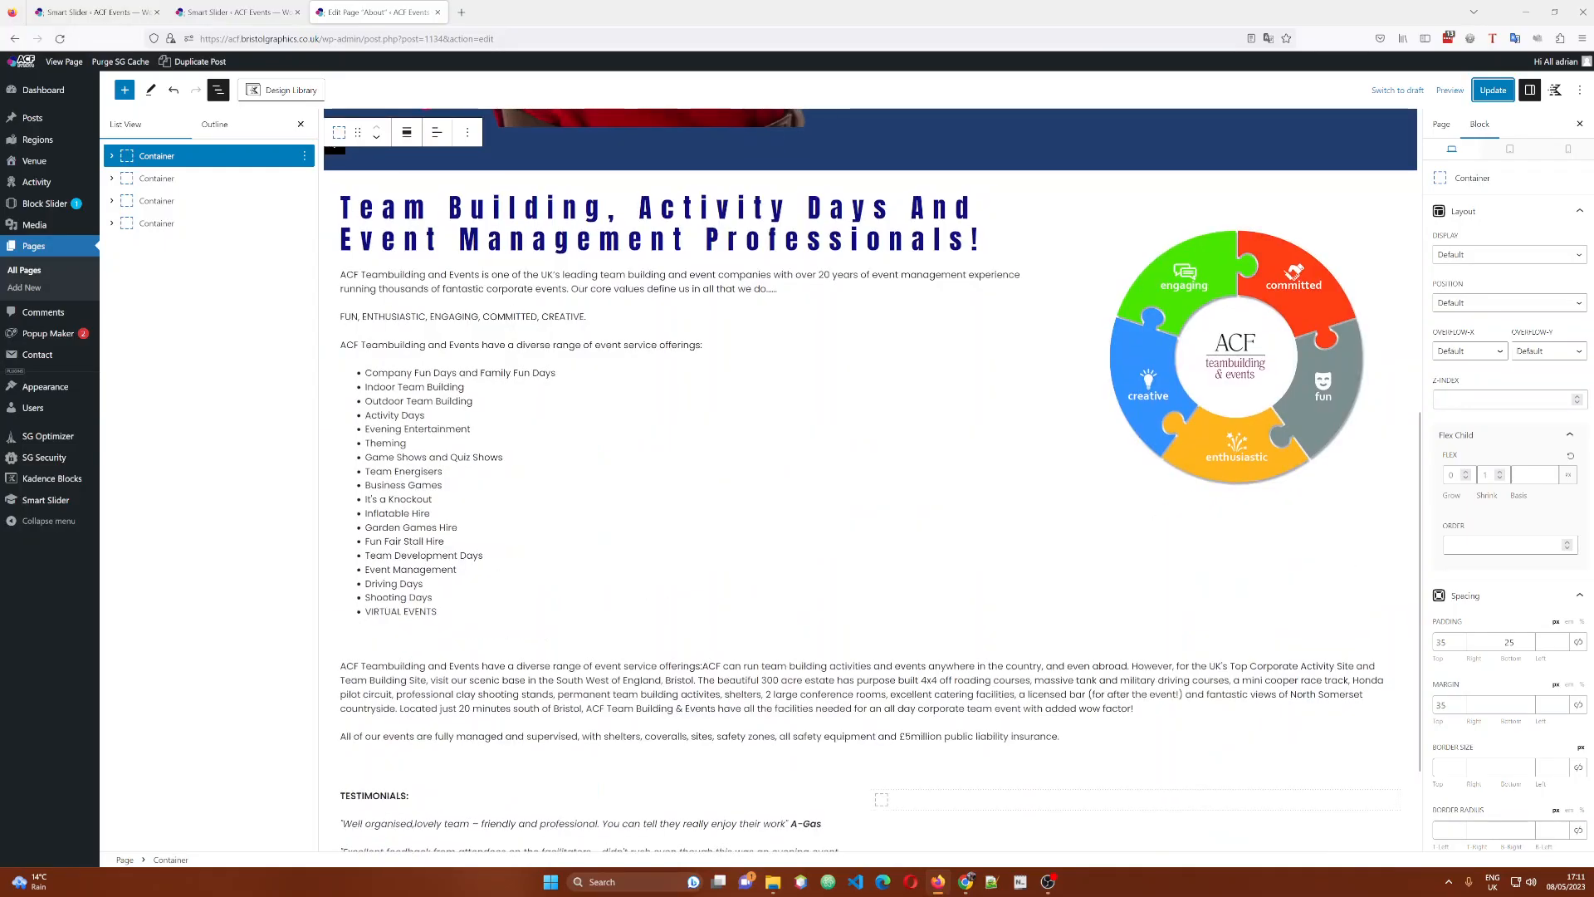
pyautogui.click(151, 179)
pyautogui.click(153, 202)
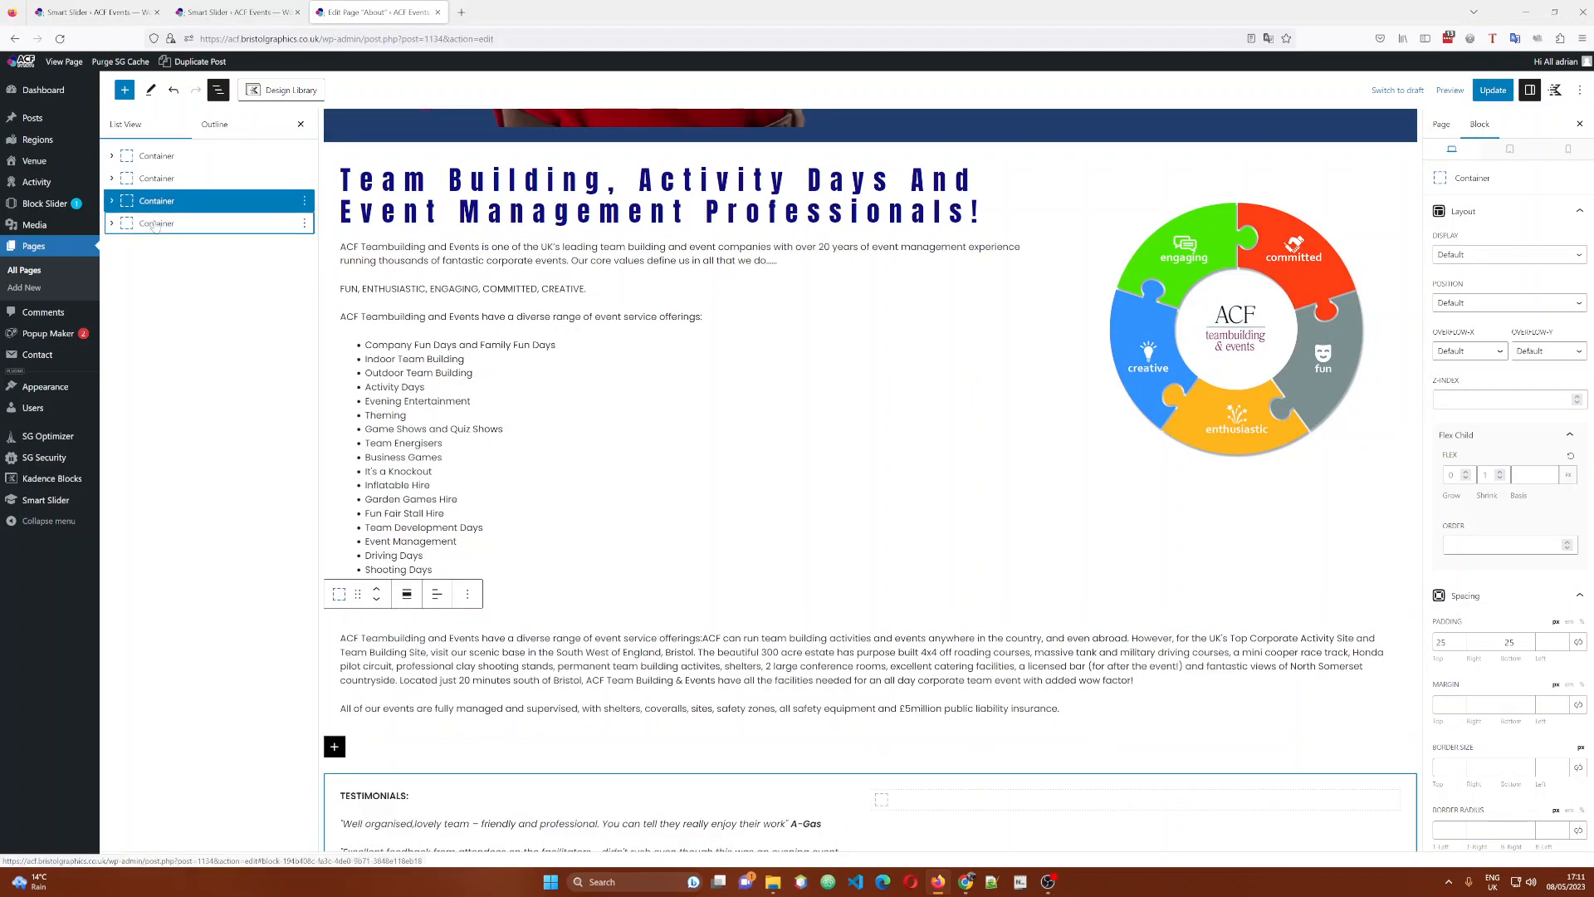
pyautogui.click(155, 224)
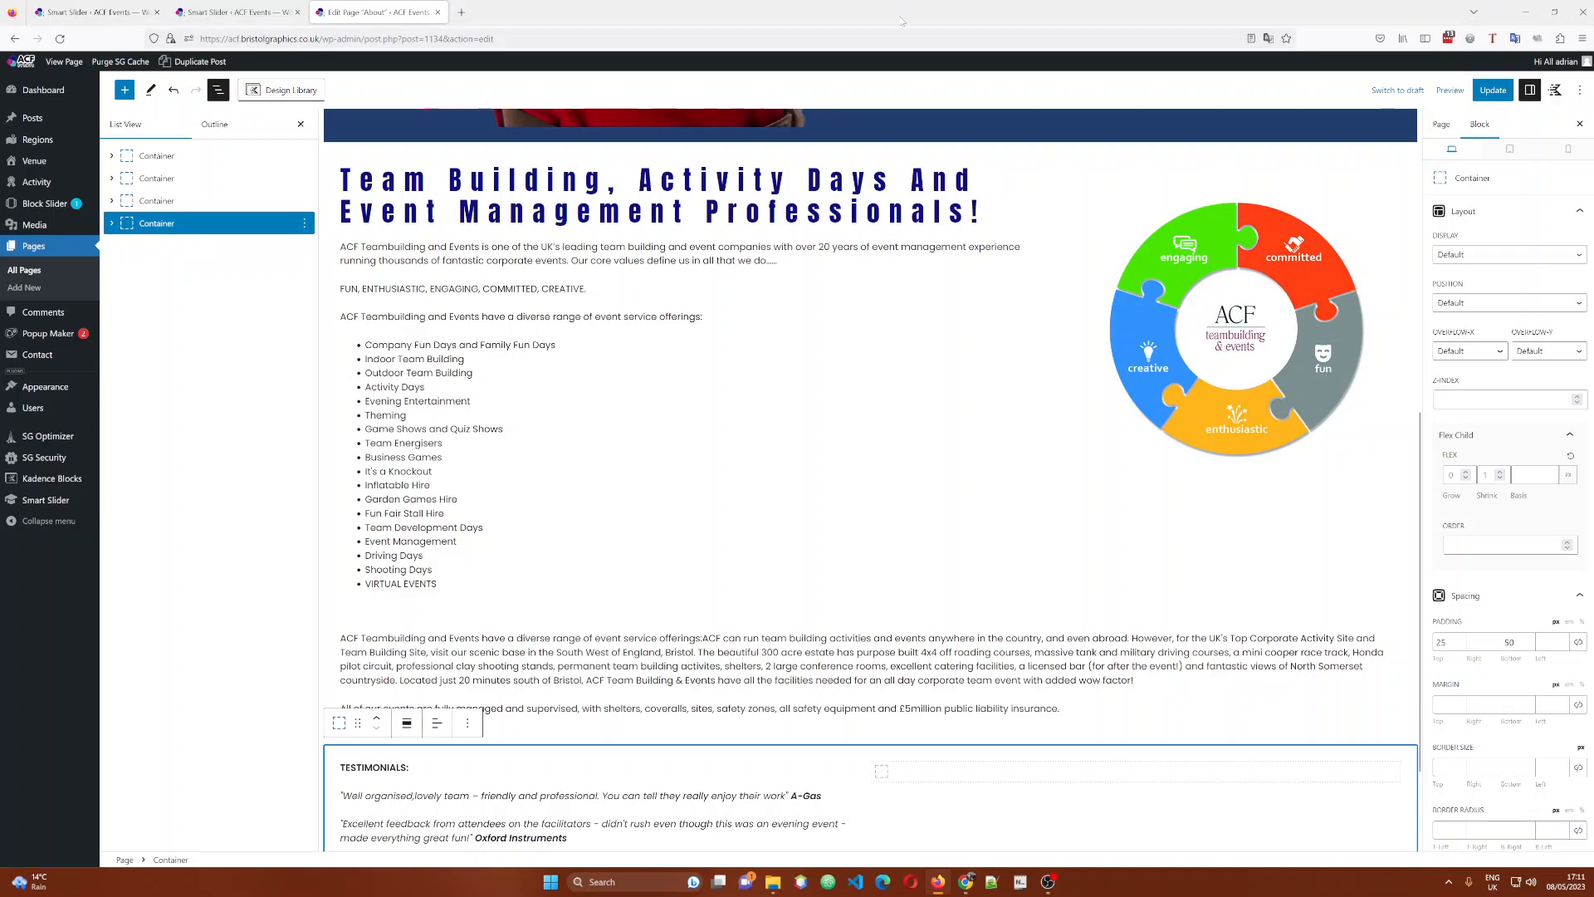
# Expand the Team Building container and its nested container, select the grid inside and examine its layout settings.
pyautogui.click(112, 178)
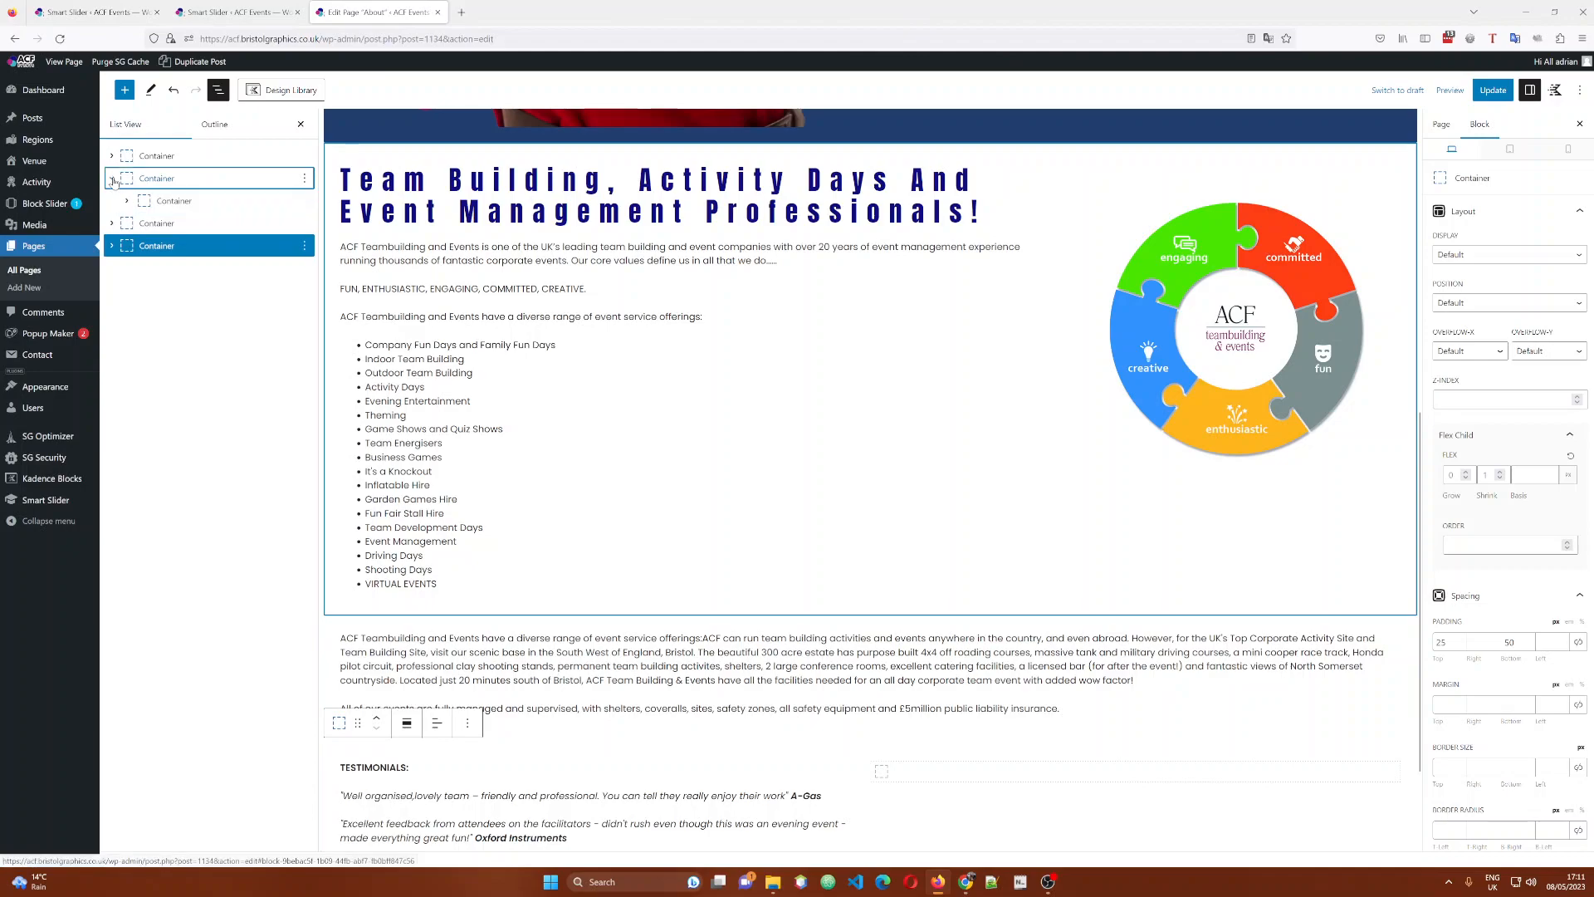
pyautogui.click(124, 202)
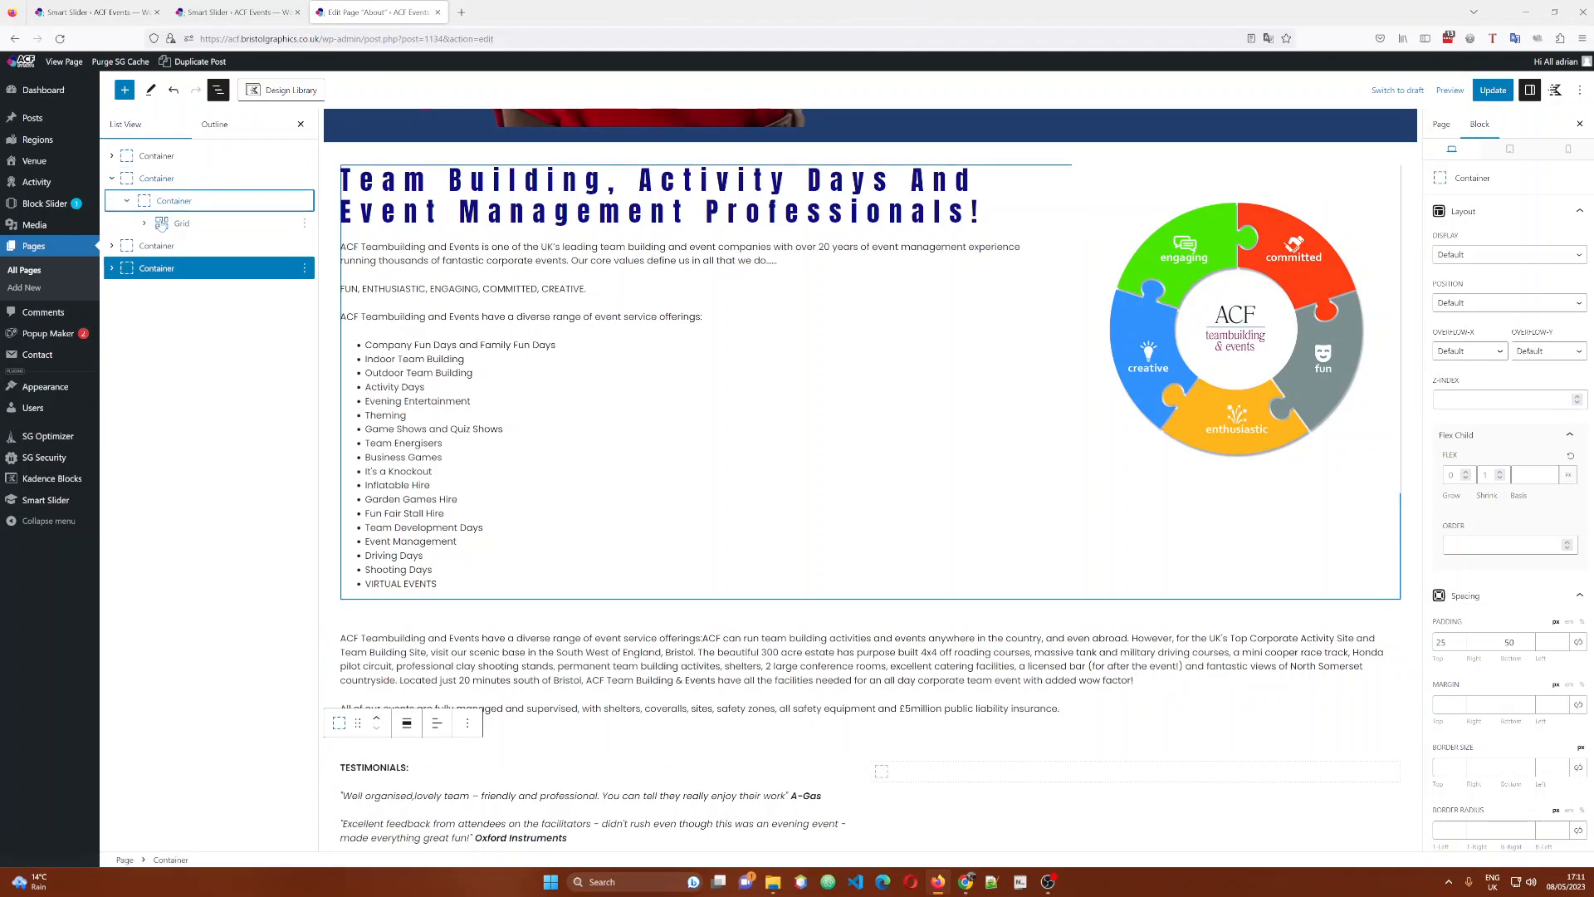
pyautogui.click(162, 224)
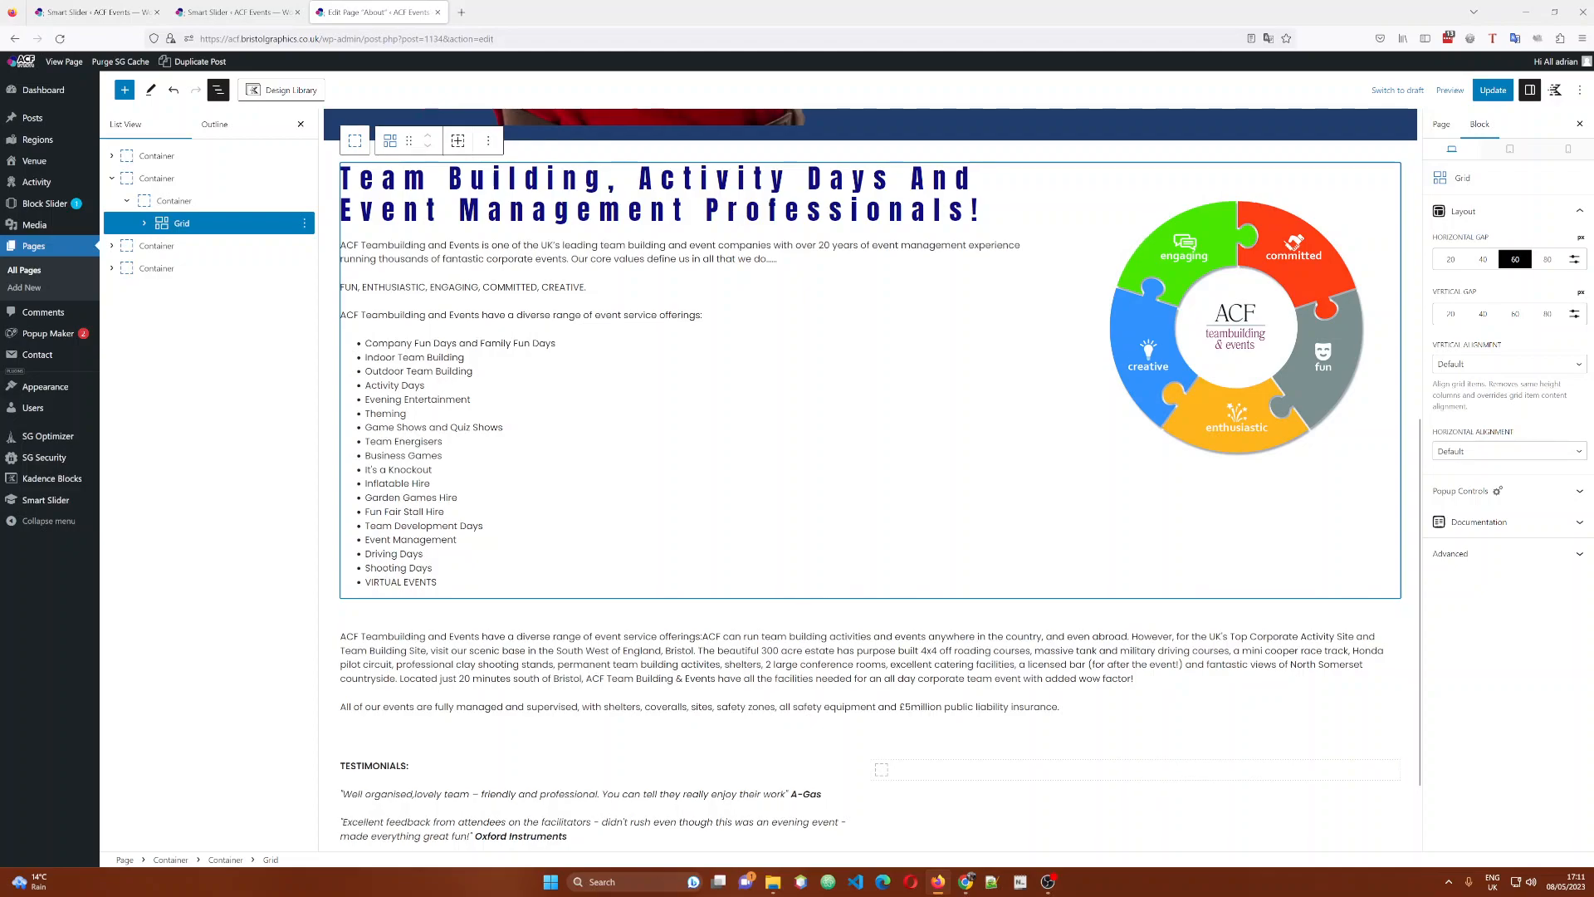
pyautogui.scroll(-1, 758, 607)
pyautogui.scroll(2, 873, 479)
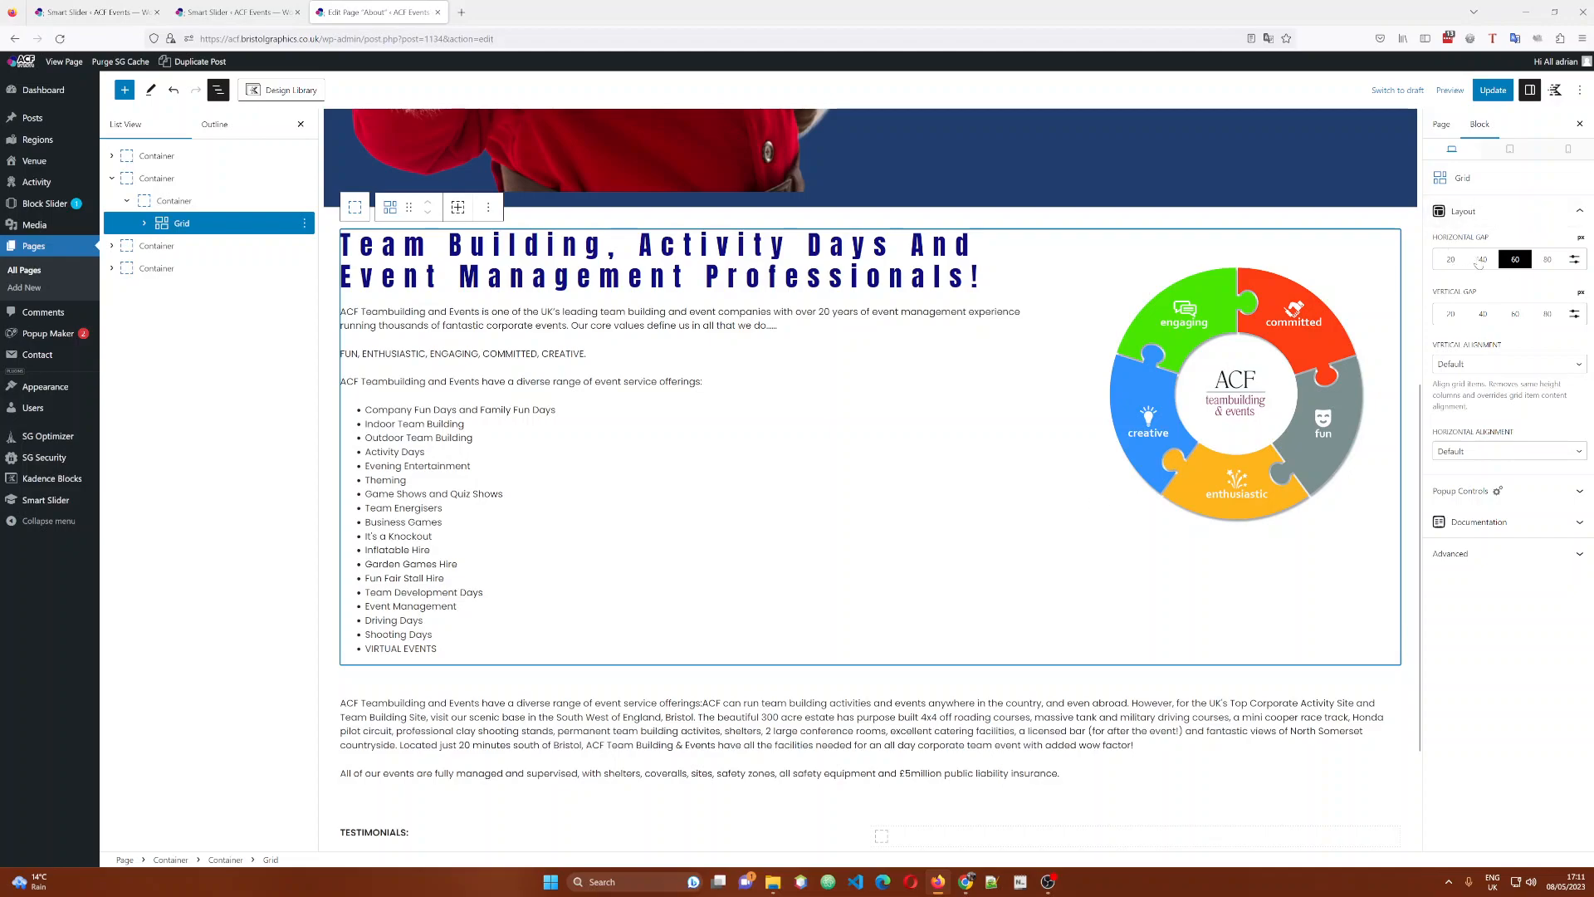
# Try horizontal gaps of 20 and 40 on the Team Building grid, restore 60 and update the page.
pyautogui.click(1451, 259)
pyautogui.click(1483, 260)
pyautogui.click(1516, 259)
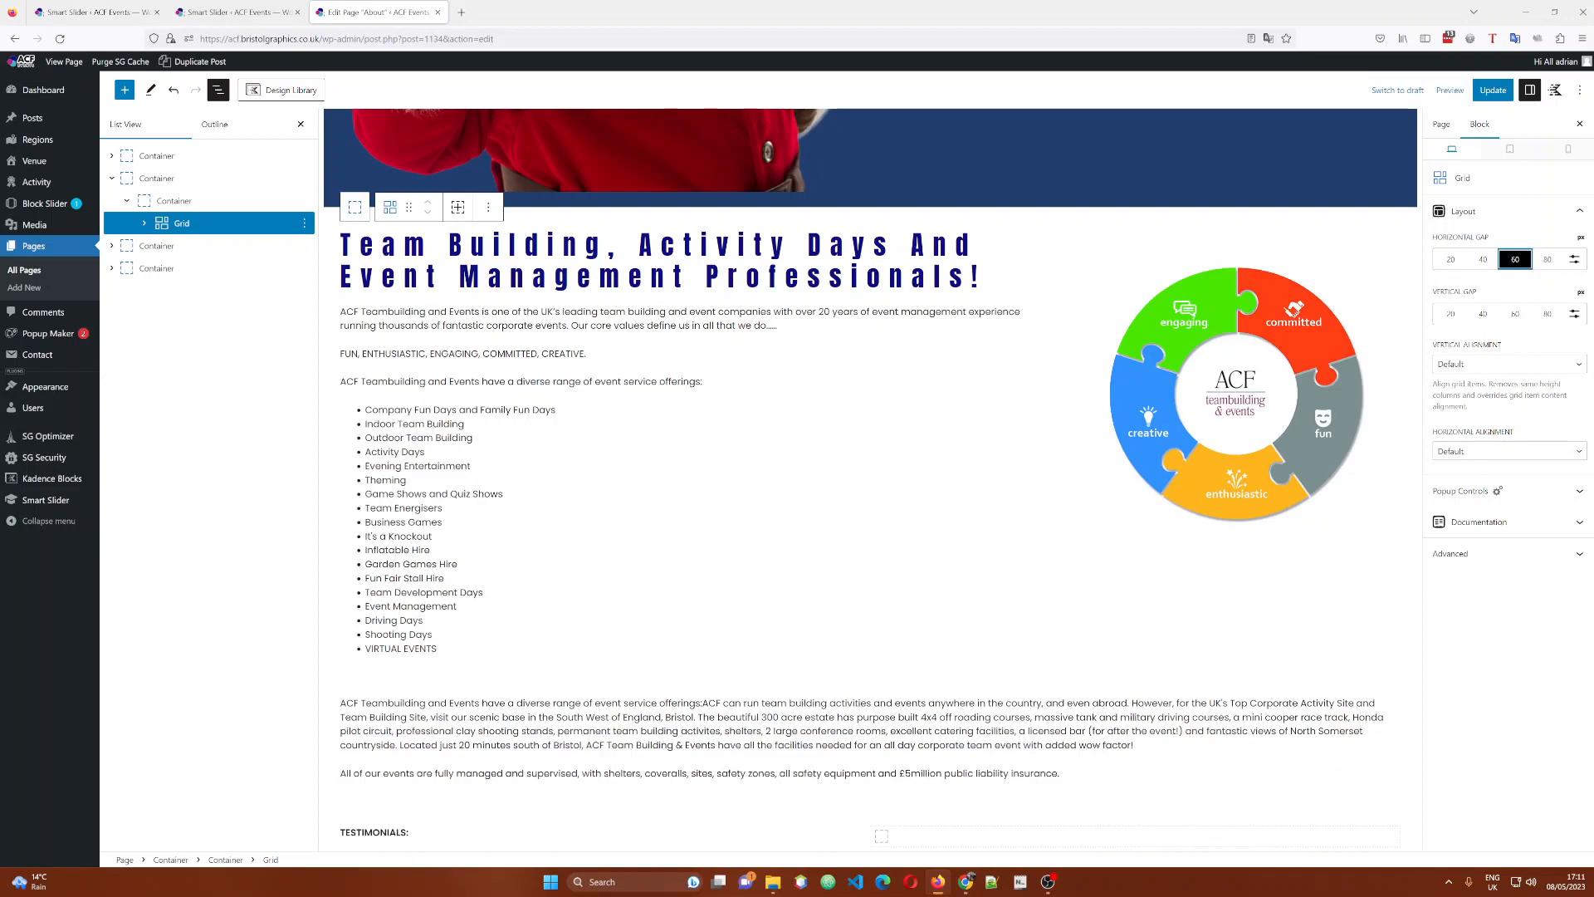
pyautogui.click(1493, 89)
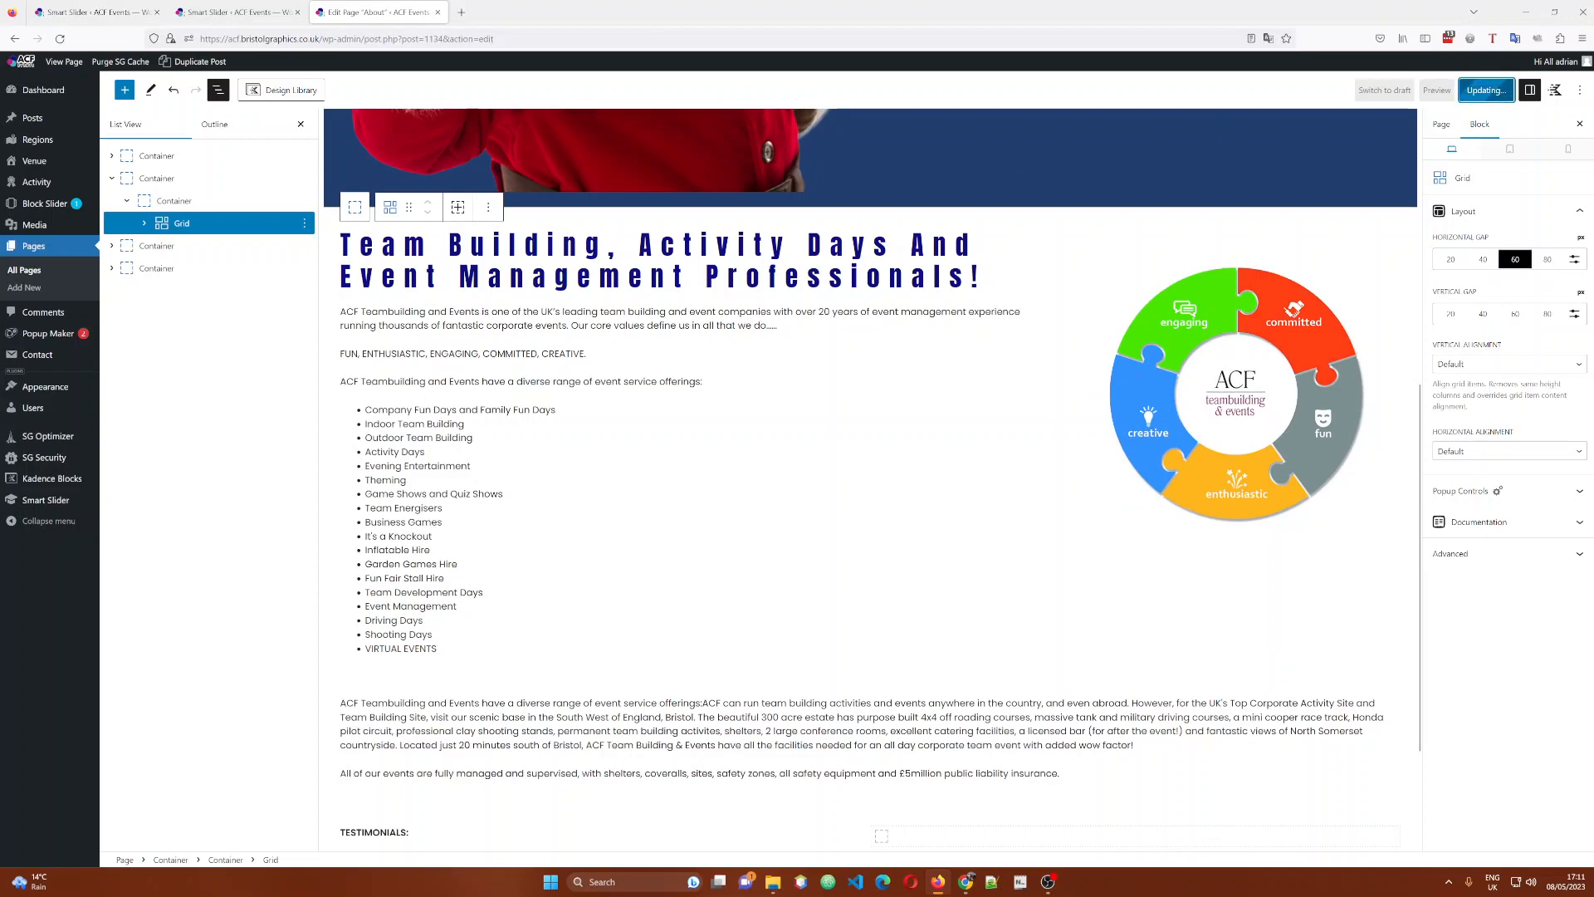